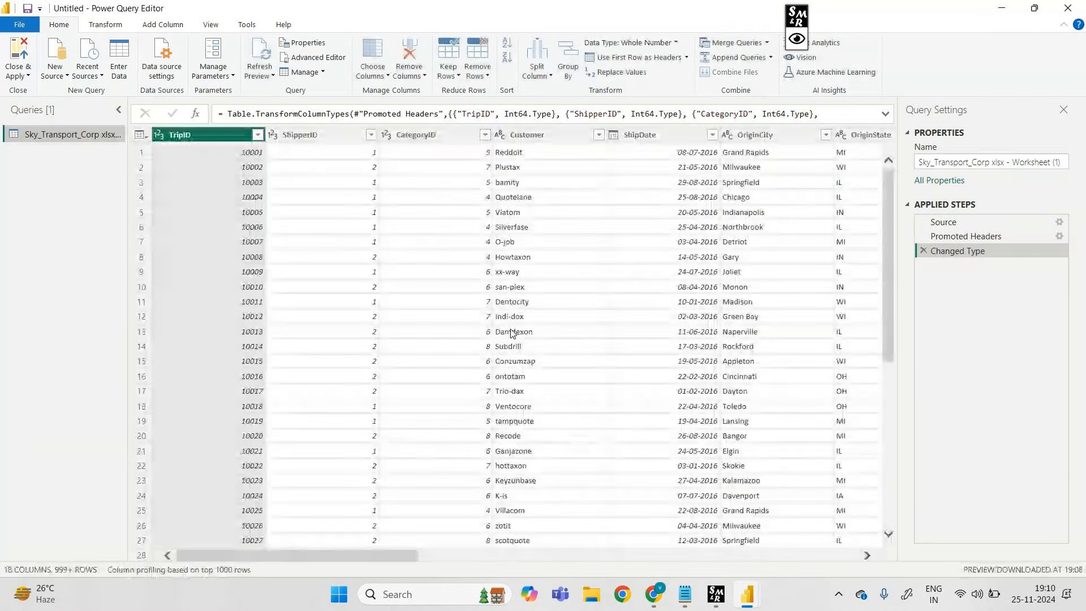
- Close the Power Query Editor window and return to the report page in Power BI Desktop
mouse_move(739, 584)
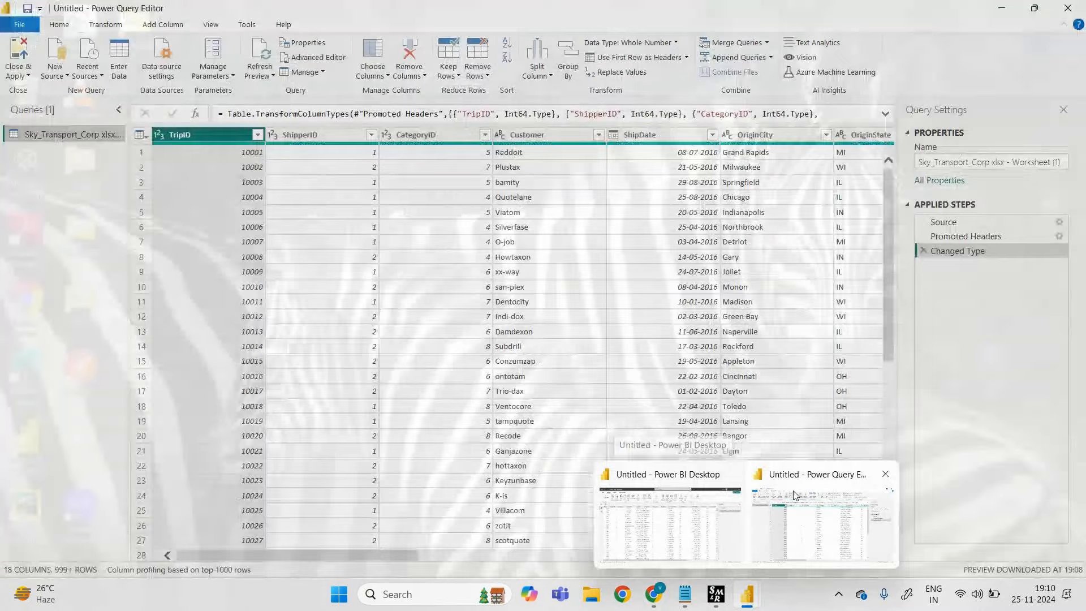
left_click(795, 496)
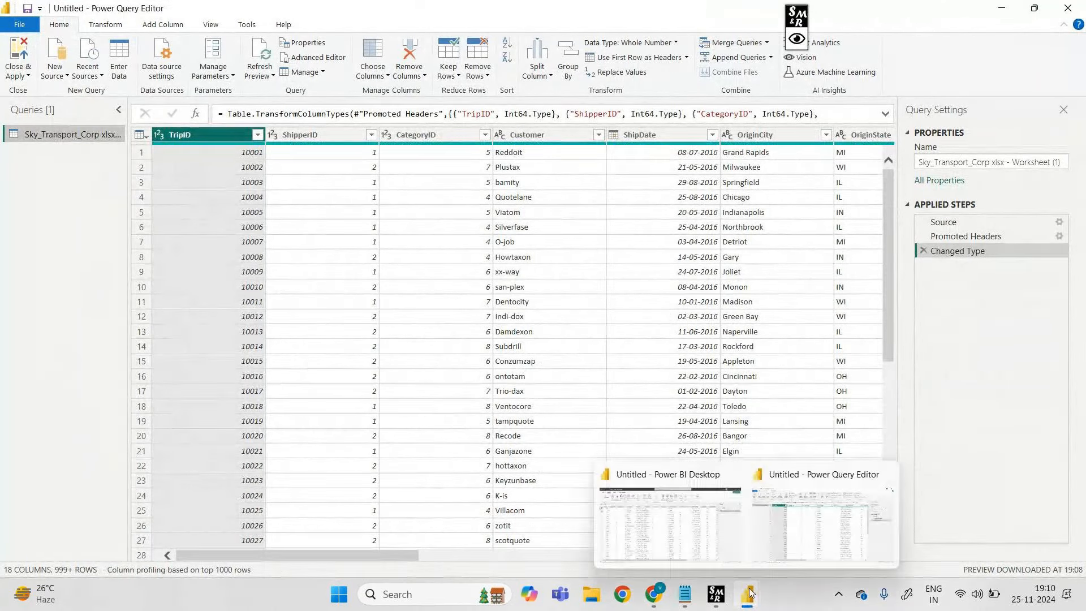
mouse_move(683, 532)
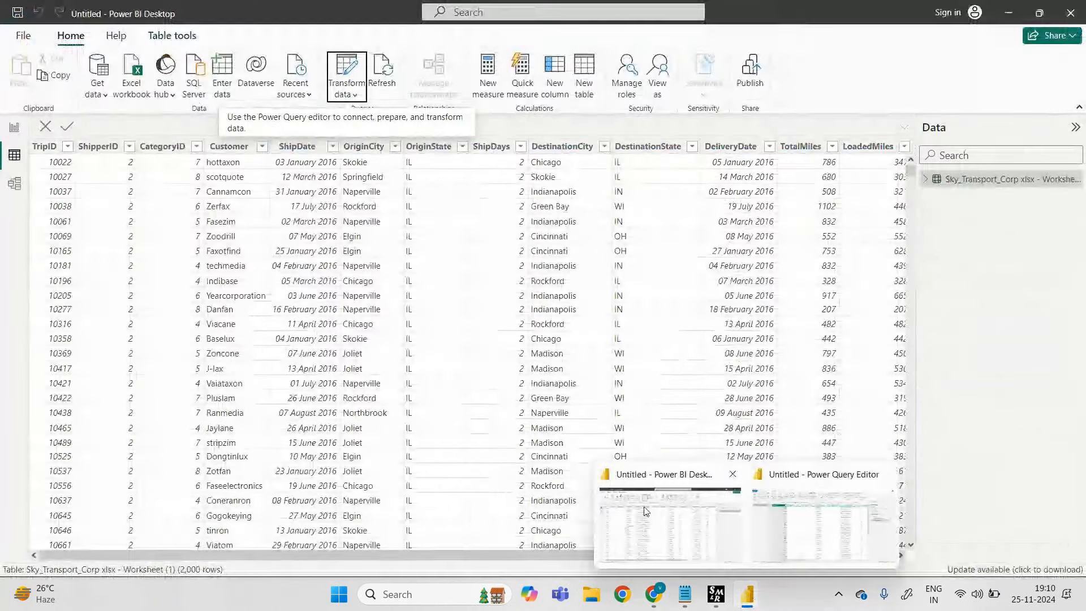
mouse_move(795, 520)
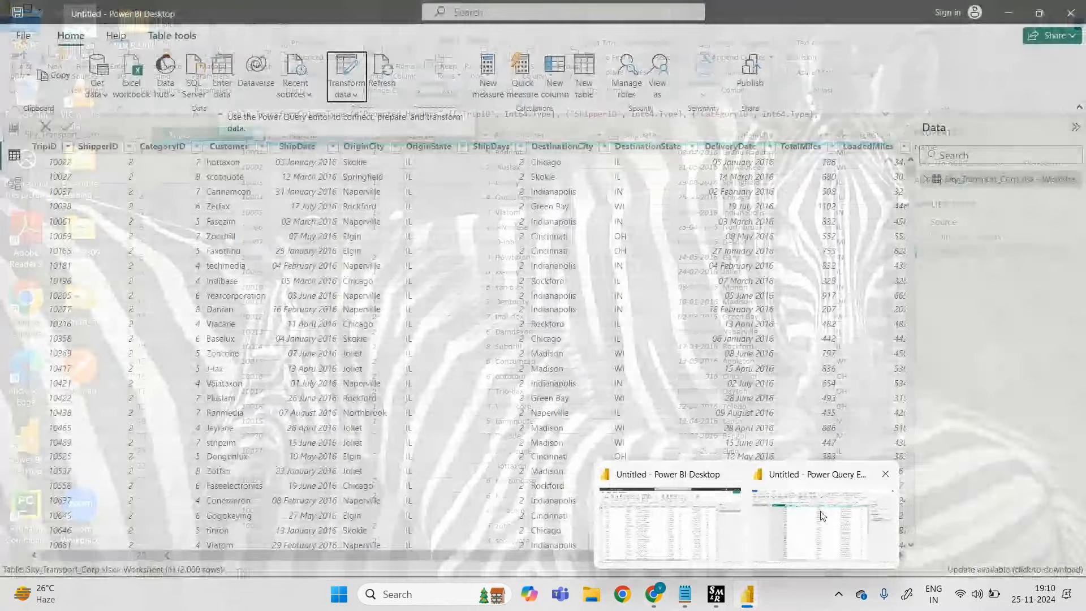
left_click(823, 516)
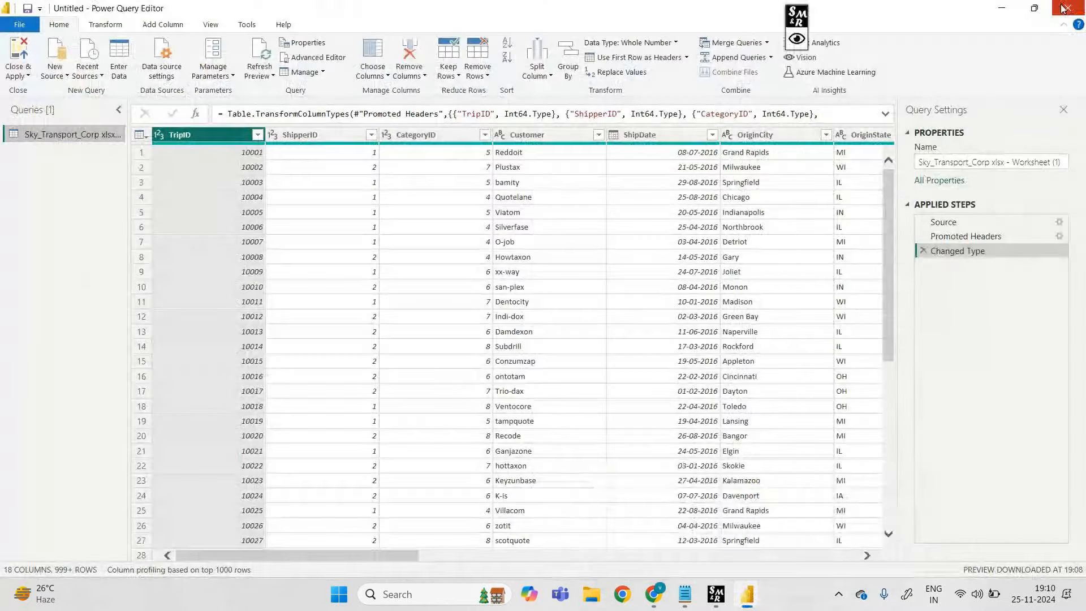
left_click(1063, 6)
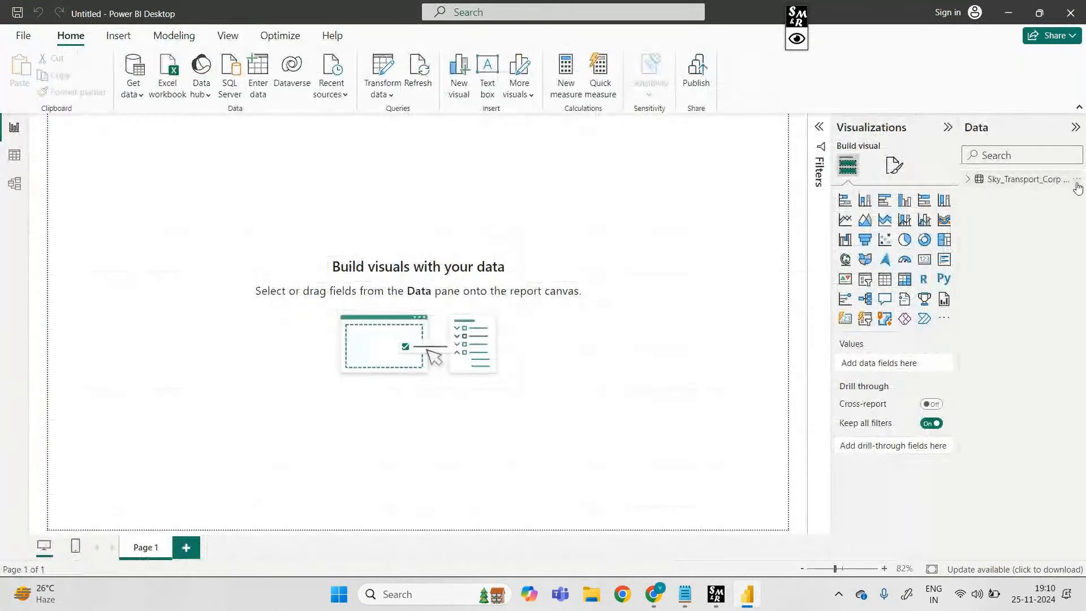
left_click(1075, 180)
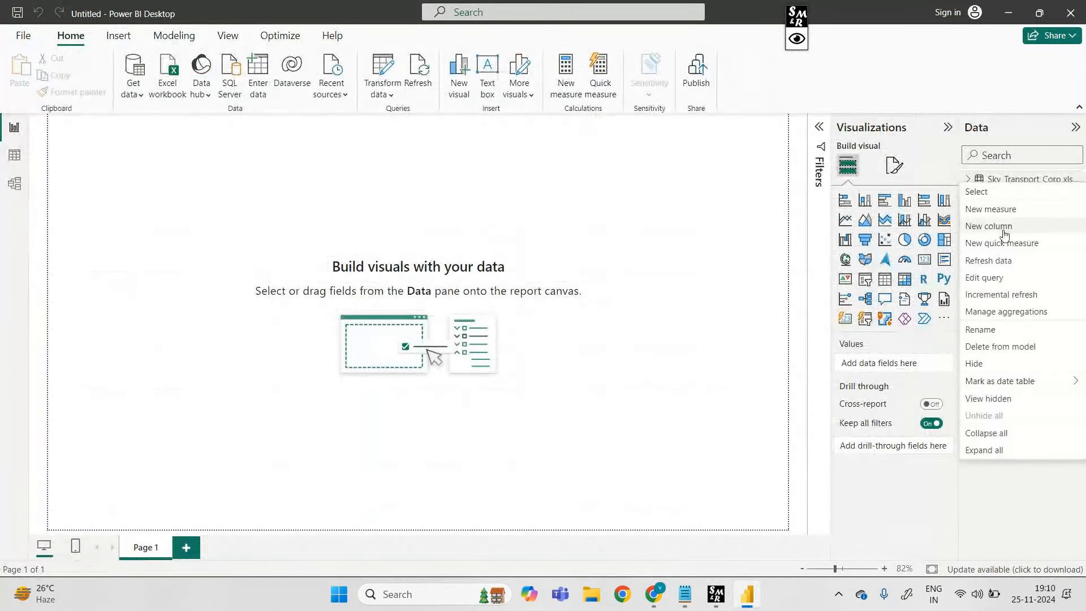
left_click(574, 218)
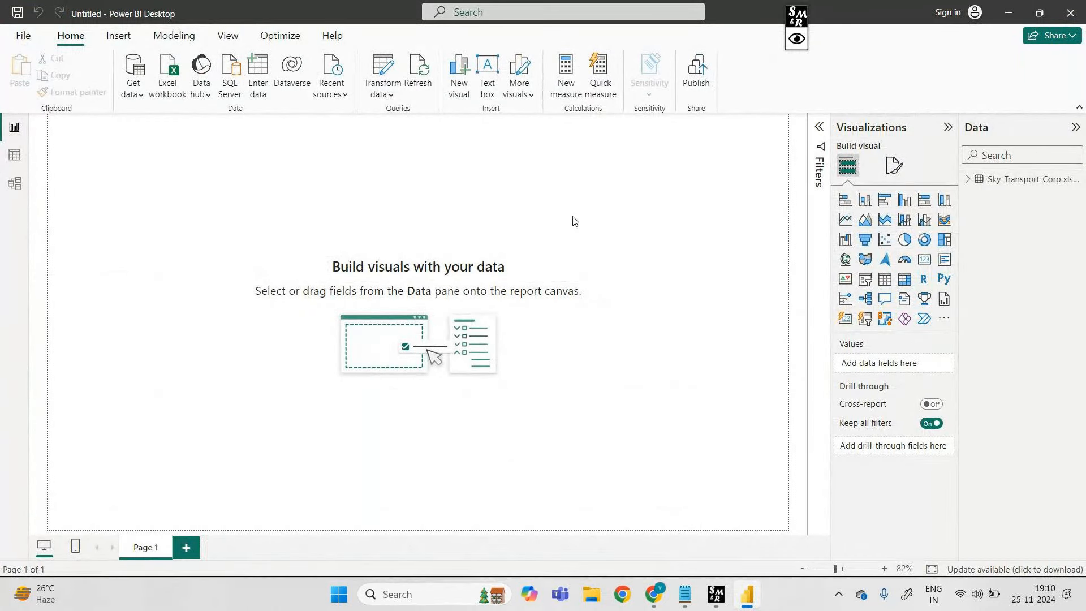
- Get data from the Text/CSV file hotel_bookings and bring up its preview
left_click(135, 95)
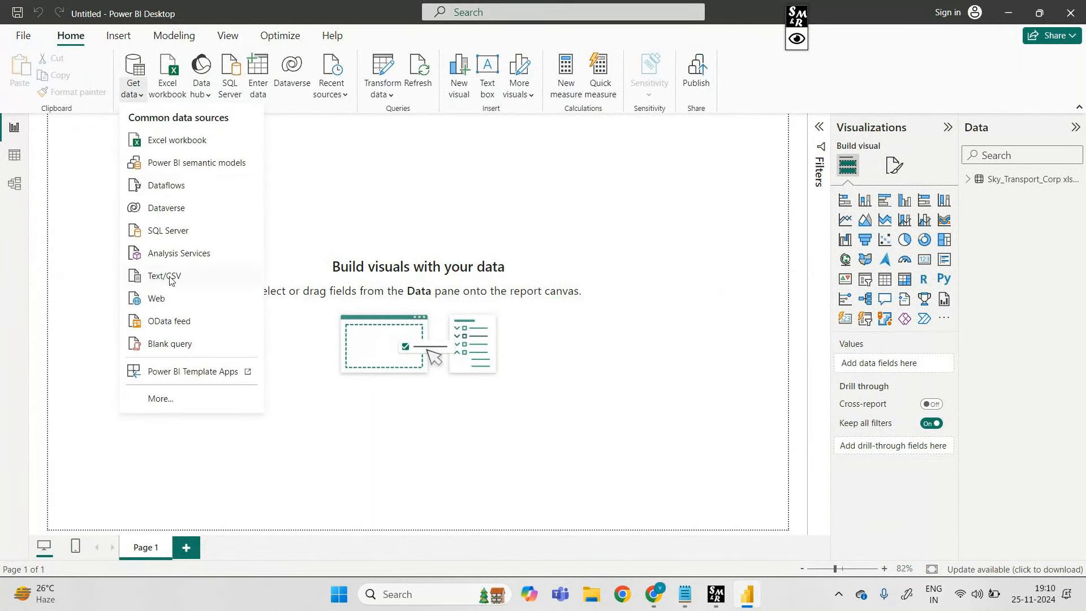
left_click(165, 276)
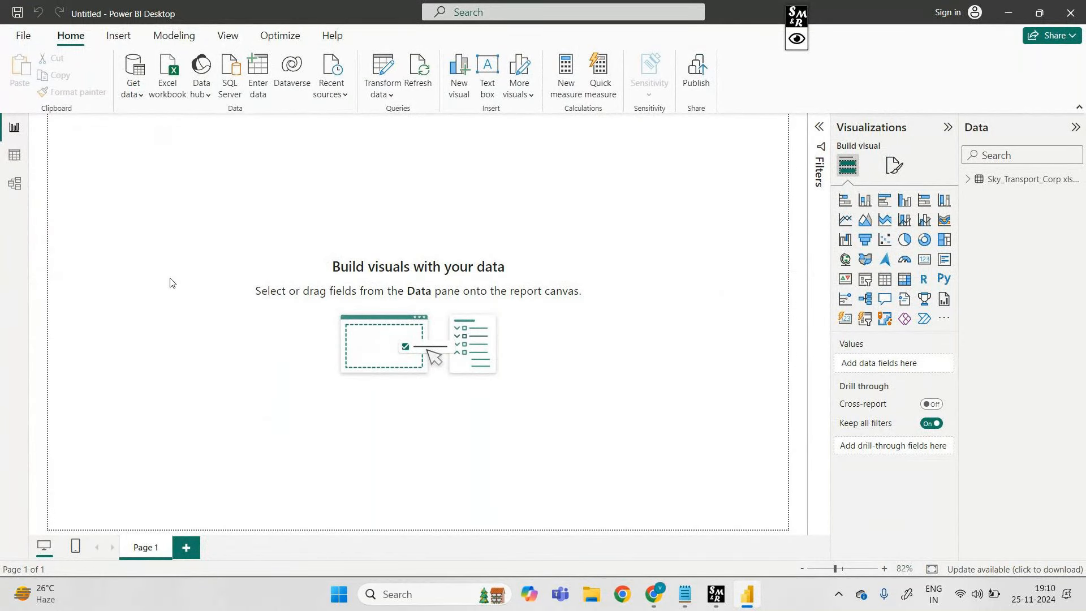
scroll(489, 325, "down", 3)
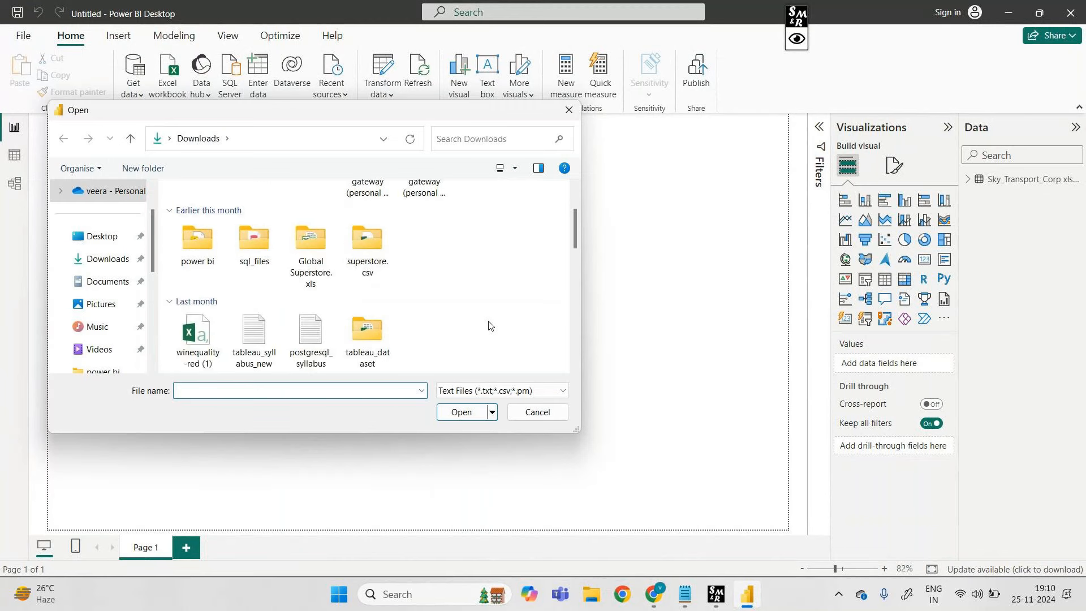
left_click(426, 321)
left_click(459, 413)
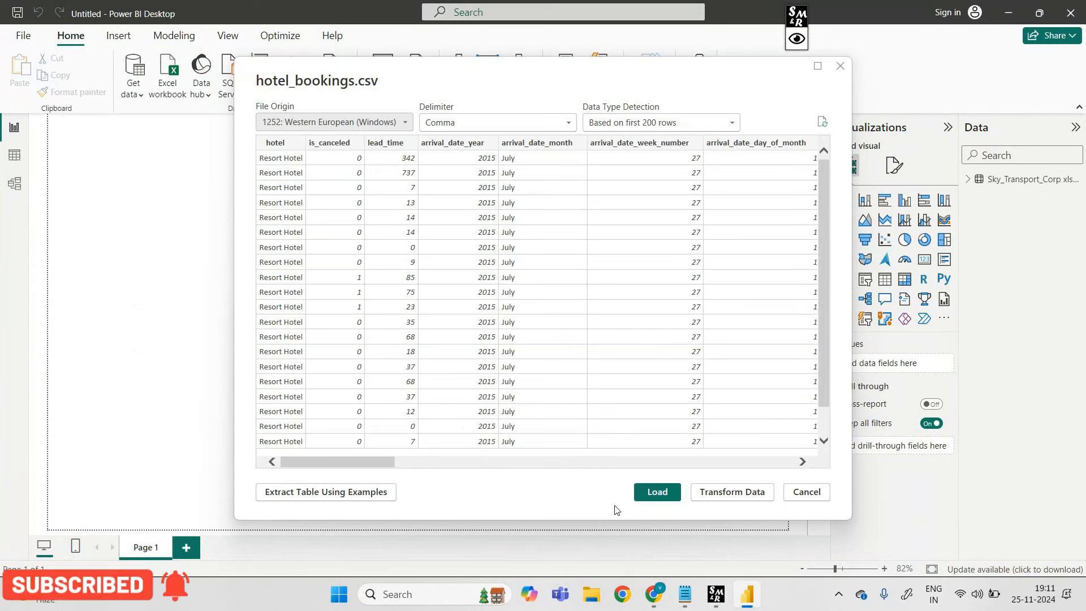
left_click(799, 44)
left_click_drag(658, 511, 651, 534)
mouse_move(979, 179)
left_mouse_down()
mouse_move(747, 370)
mouse_move(676, 470)
mouse_move(687, 465)
left_mouse_up()
left_click_drag(611, 323, 616, 341)
left_click_drag(599, 236, 592, 256)
left_click_drag(583, 254, 623, 254)
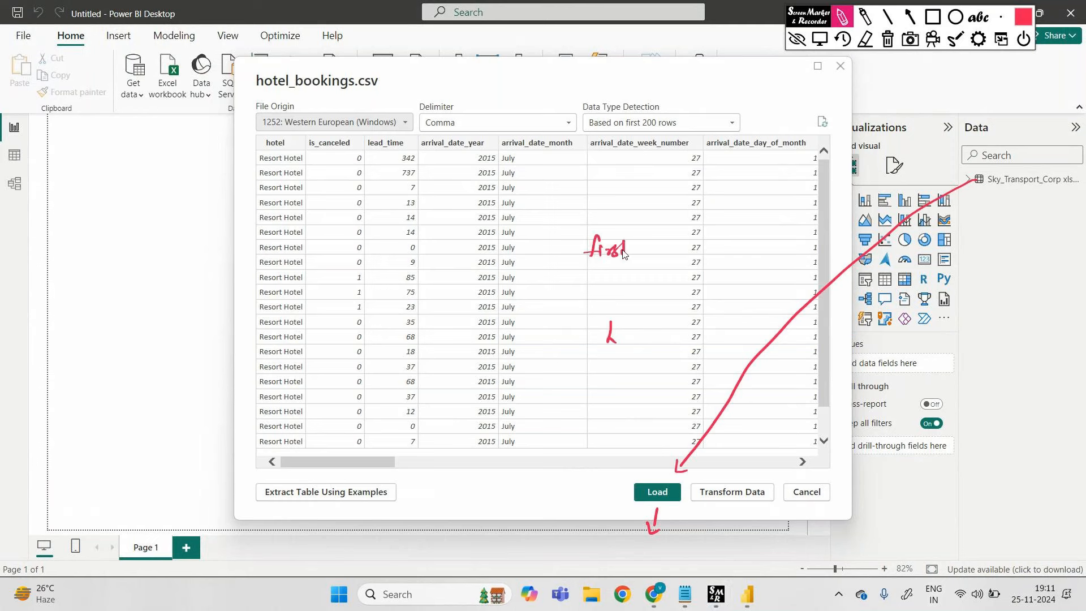
mouse_move(634, 332)
left_mouse_down()
mouse_move(626, 338)
mouse_move(645, 342)
mouse_move(653, 322)
mouse_move(661, 337)
left_mouse_up()
mouse_move(671, 335)
left_mouse_down()
mouse_move(674, 321)
mouse_move(676, 339)
left_mouse_up()
left_click_drag(609, 393, 613, 374)
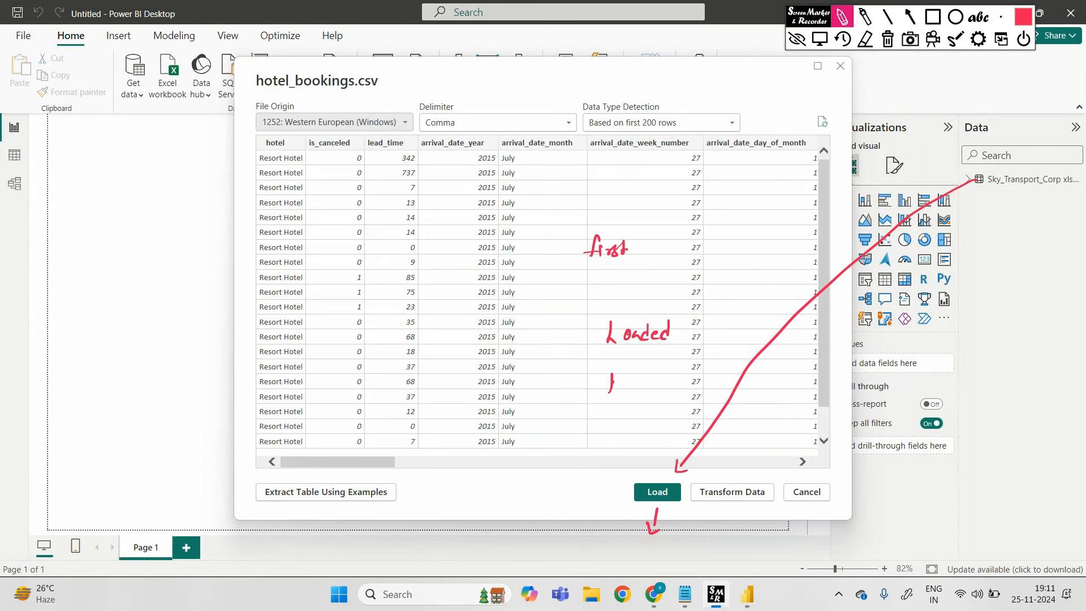
mouse_move(602, 380)
left_mouse_down()
mouse_move(617, 397)
mouse_move(630, 391)
left_mouse_up()
mouse_move(643, 386)
left_mouse_down()
mouse_move(638, 374)
mouse_move(705, 389)
left_mouse_up()
mouse_move(699, 384)
left_mouse_down()
mouse_move(701, 397)
mouse_move(771, 390)
left_mouse_up()
left_click_drag(813, 384, 905, 391)
left_click_drag(910, 385, 985, 386)
mouse_move(987, 385)
left_mouse_down()
mouse_move(995, 367)
mouse_move(1031, 388)
mouse_move(1037, 373)
left_mouse_up()
left_click_drag(1039, 367, 1050, 383)
mouse_move(997, 441)
left_mouse_down()
mouse_move(999, 456)
mouse_move(1018, 442)
mouse_move(1024, 451)
left_mouse_up()
left_click_drag(909, 484, 956, 481)
left_click_drag(964, 474, 972, 487)
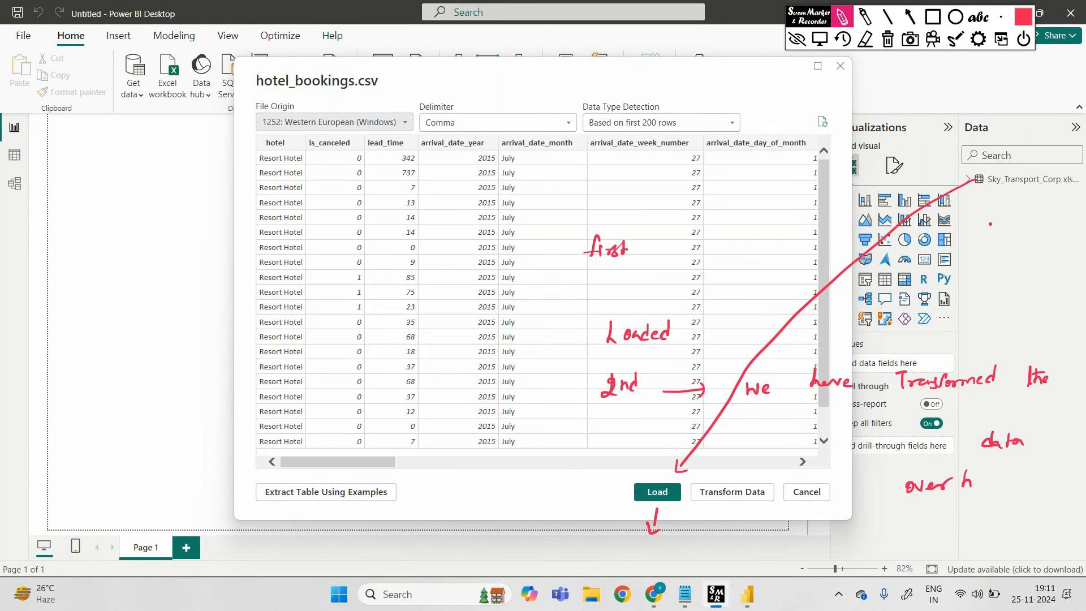
mouse_move(996, 195)
left_mouse_down()
mouse_move(991, 492)
mouse_move(1019, 512)
mouse_move(987, 537)
mouse_move(1019, 533)
left_mouse_up()
left_click(1030, 512)
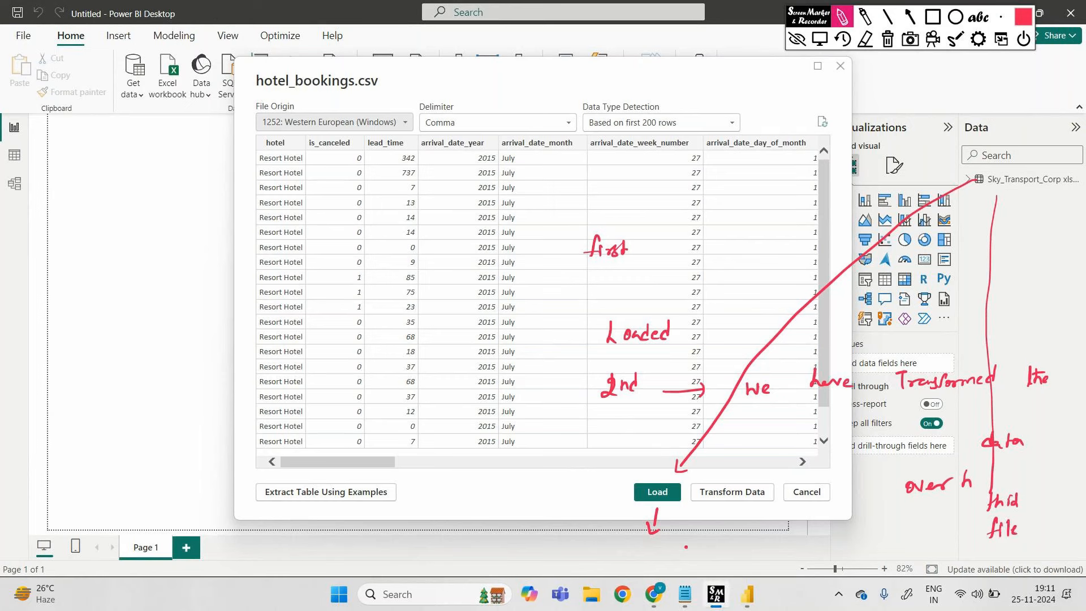
mouse_move(52, 210)
left_mouse_down()
mouse_move(63, 195)
mouse_move(89, 194)
left_mouse_up()
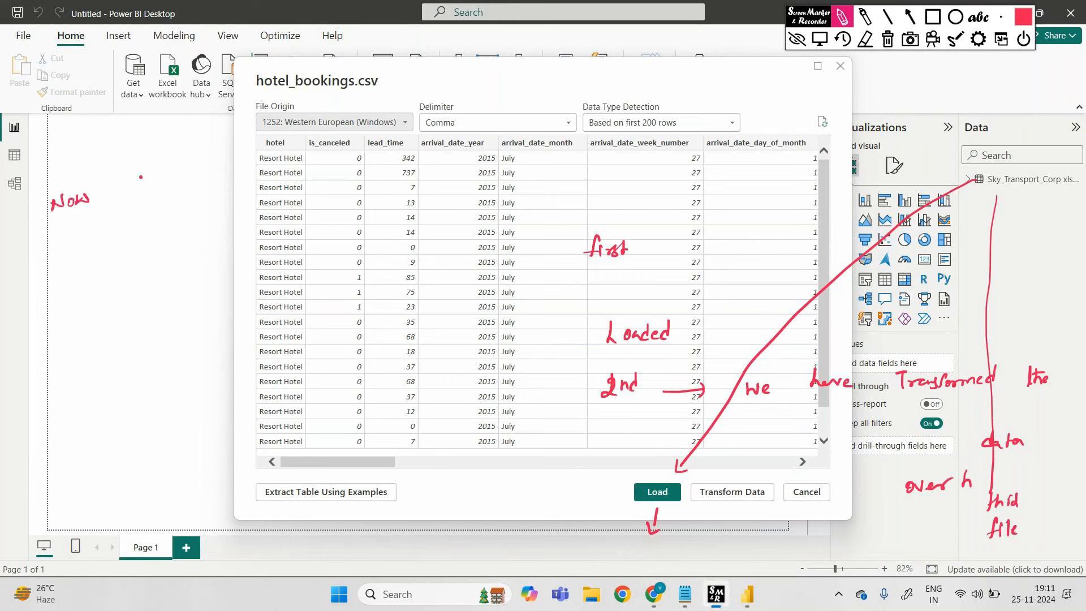
left_click(886, 40)
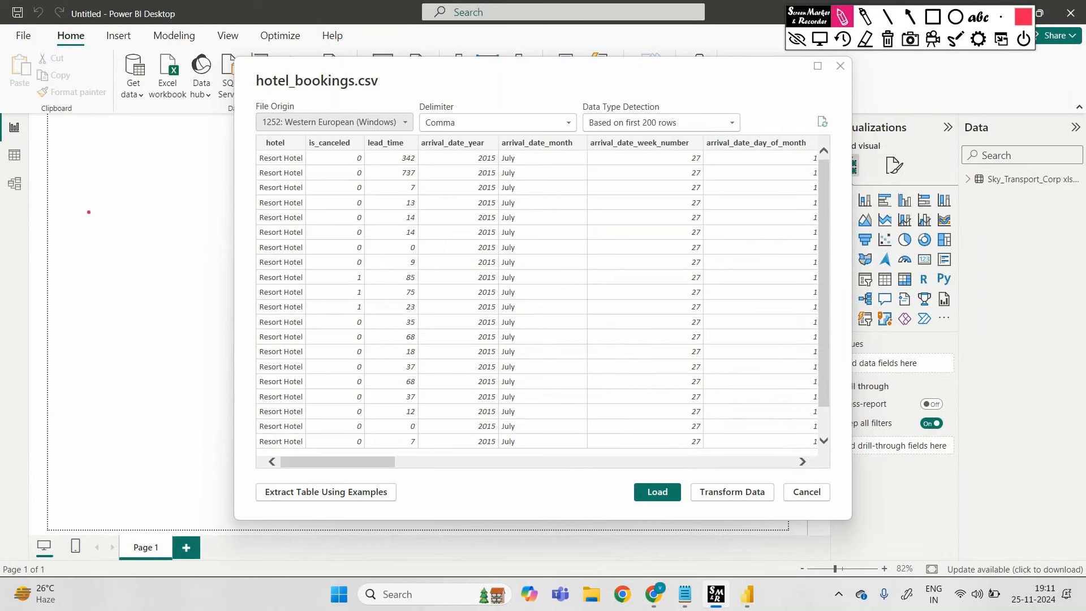
mouse_move(76, 226)
left_mouse_down()
mouse_move(119, 217)
mouse_move(129, 190)
mouse_move(64, 199)
mouse_move(71, 238)
left_mouse_up()
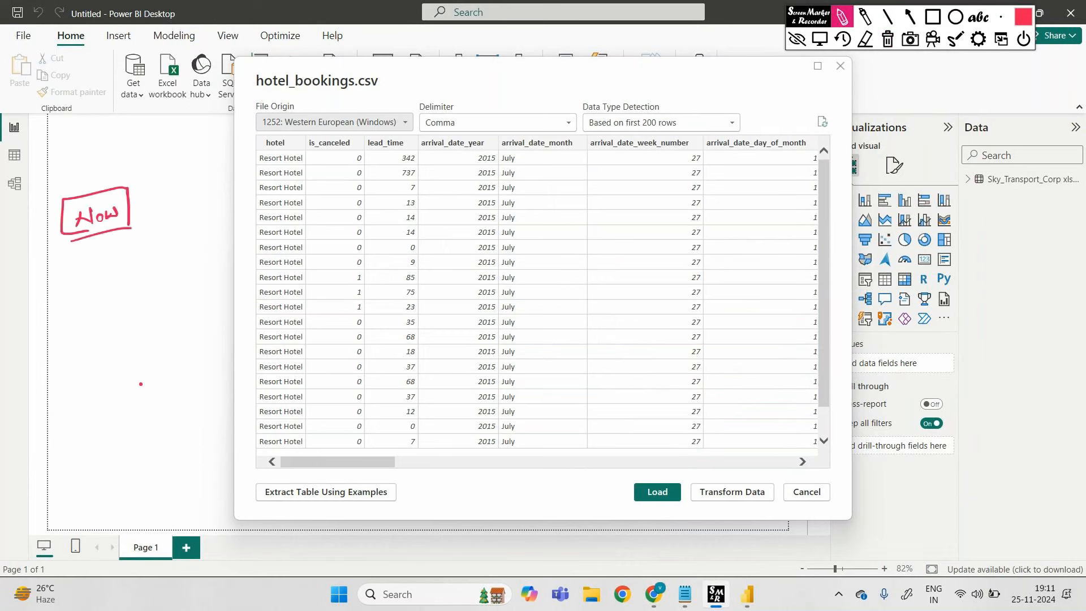
mouse_move(691, 480)
left_mouse_down()
mouse_move(687, 512)
mouse_move(777, 496)
mouse_move(734, 474)
mouse_move(694, 481)
left_mouse_up()
left_click_drag(762, 520, 771, 534)
mouse_move(642, 514)
left_mouse_down()
mouse_move(615, 533)
mouse_move(626, 539)
left_mouse_up()
mouse_move(785, 533)
left_mouse_down()
mouse_move(949, 535)
mouse_move(1034, 515)
left_mouse_up()
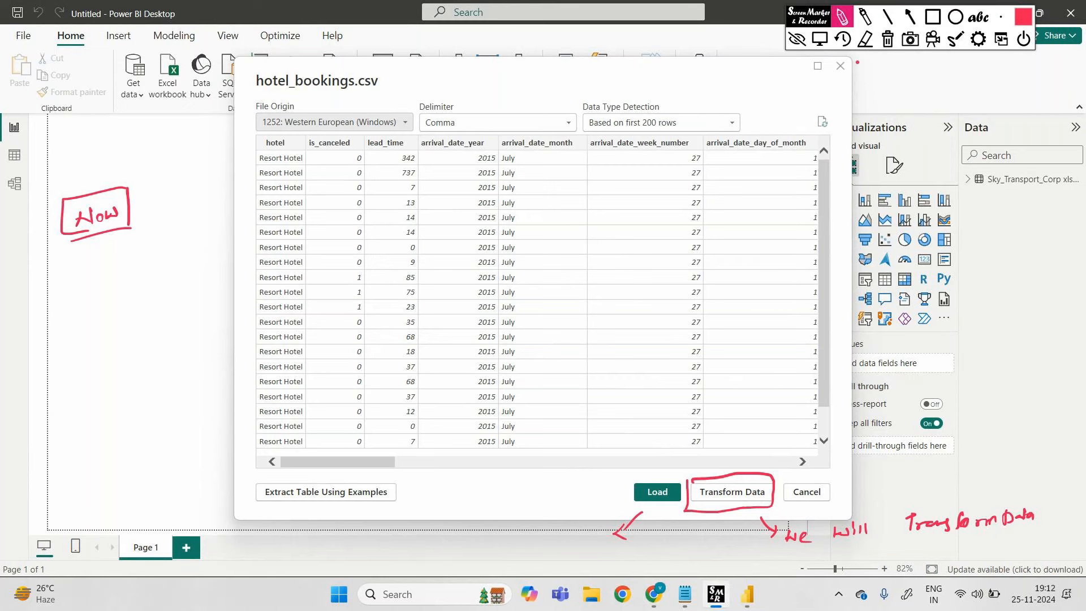
- Clear the screen annotations and open the previewed hotel_bookings.csv data for transformation in the Power Query Editor
left_click(887, 40)
left_click(797, 39)
left_click(735, 497)
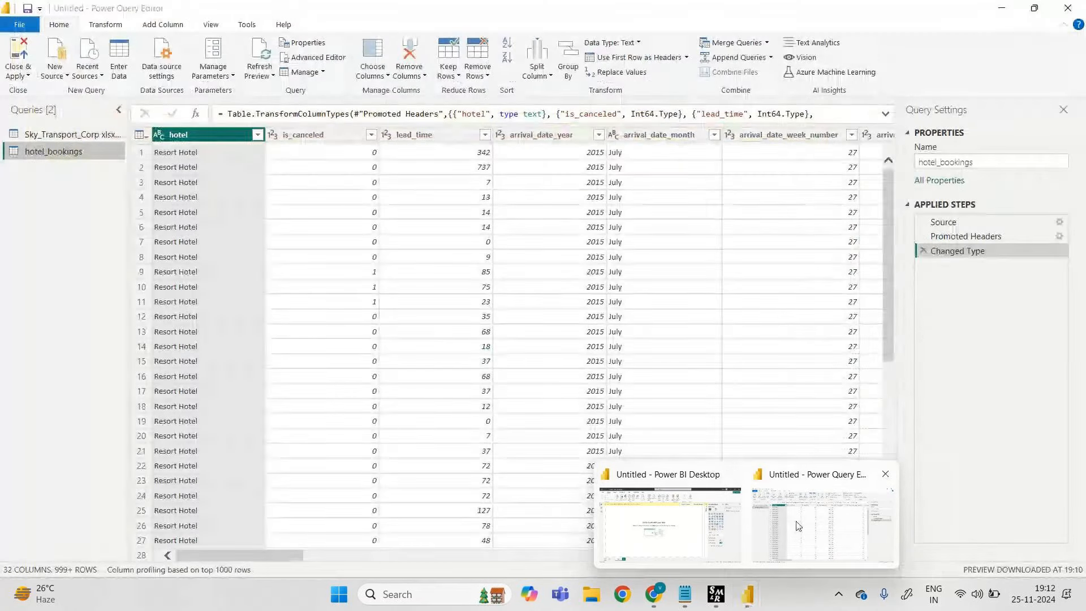
- Check the loaded data in Power BI Desktop's table view, and return to the Power Query Editor
left_click(671, 524)
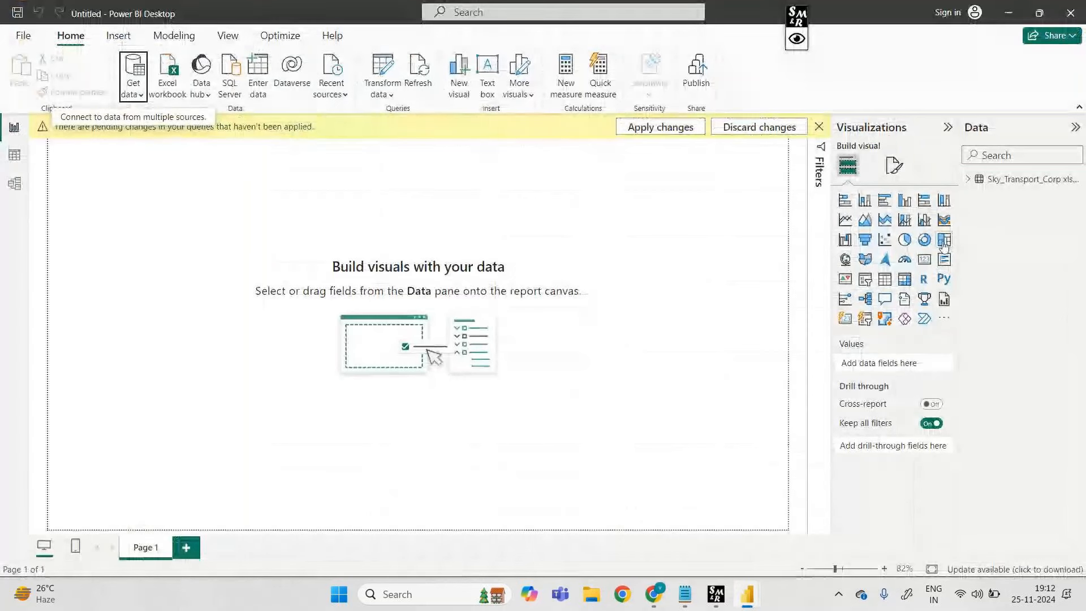
left_click(12, 156)
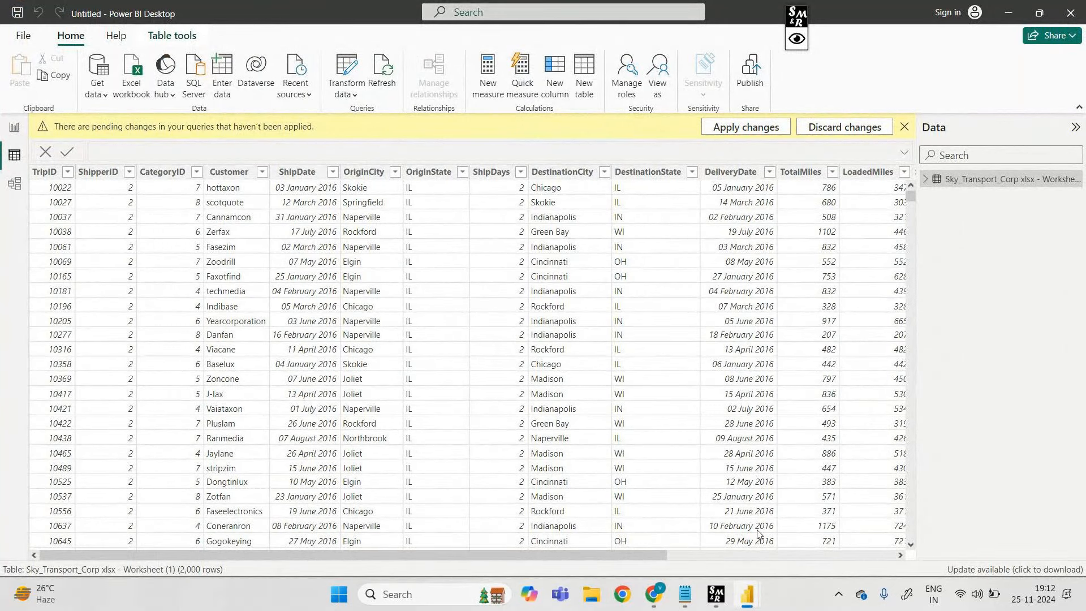
mouse_move(747, 594)
left_click(793, 548)
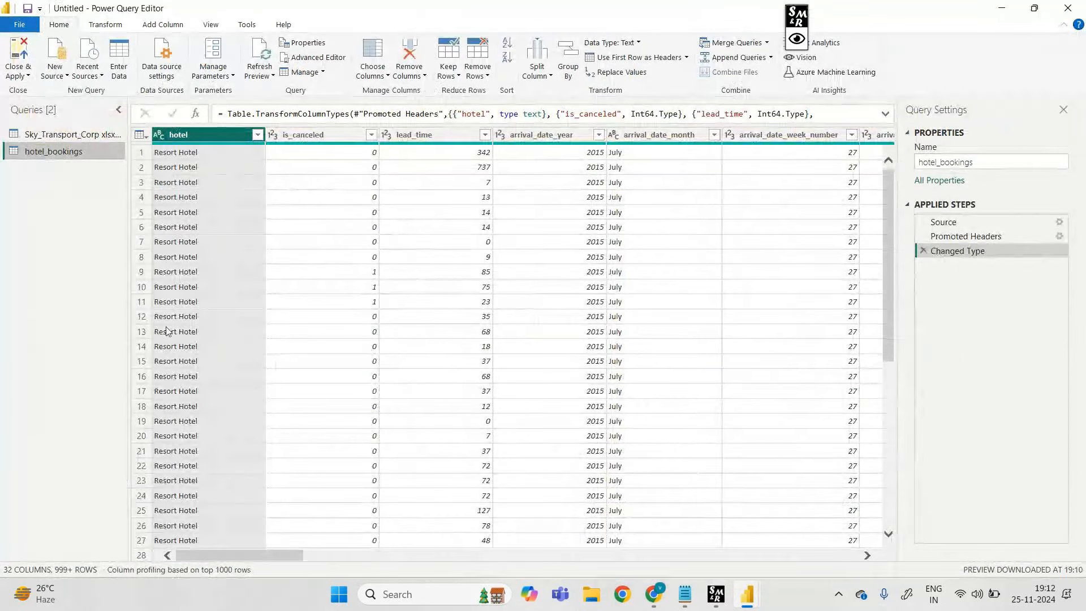
- Compare the columns of the Sky_Transport_Corp query with those of the hotel_bookings query
left_click(80, 137)
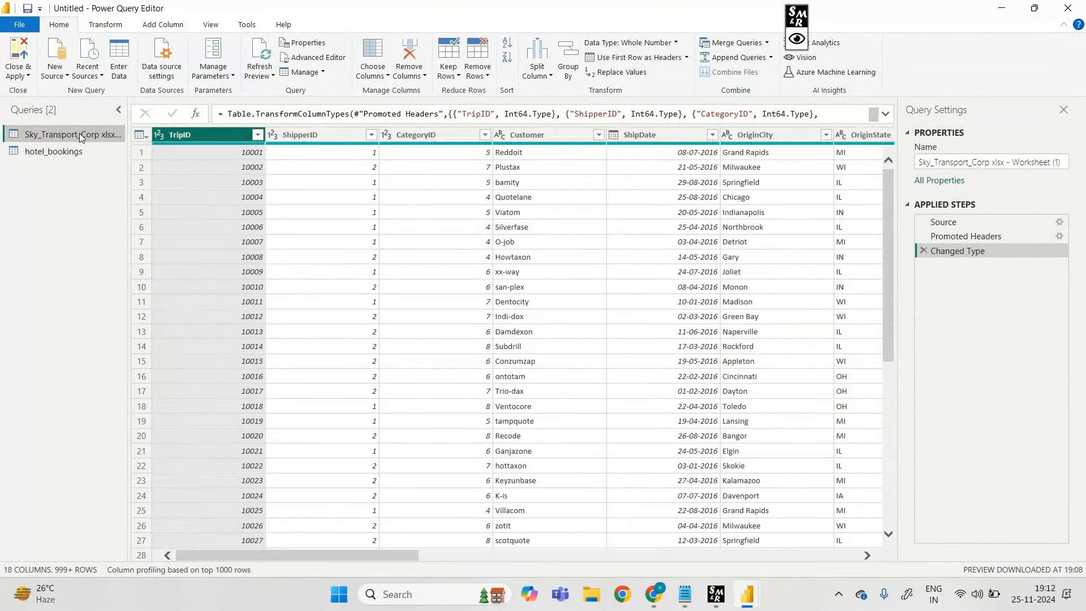
left_click(317, 135)
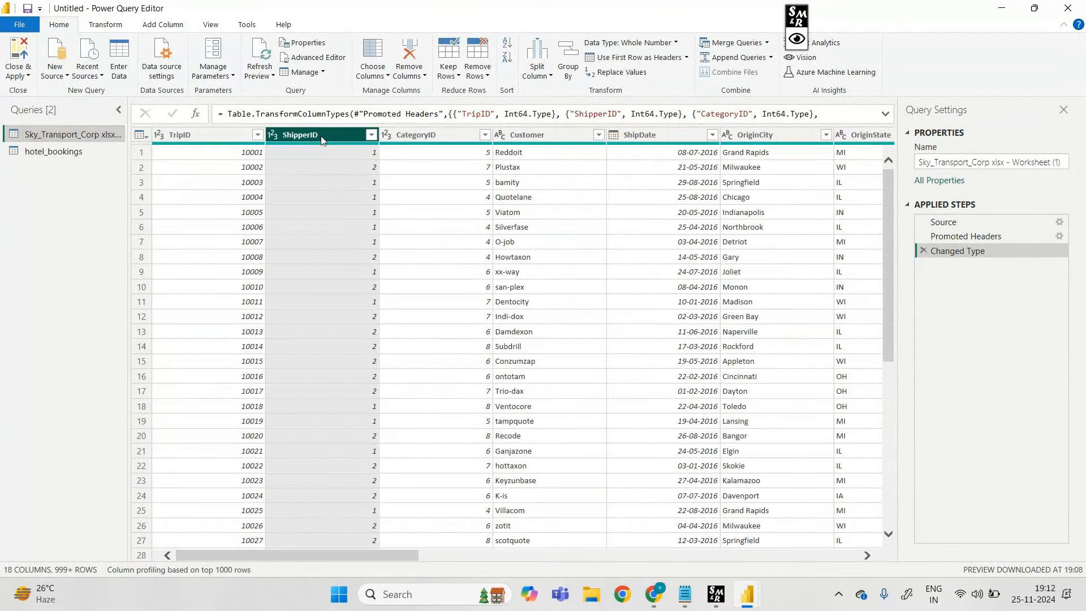
left_click(442, 133)
left_click(657, 134)
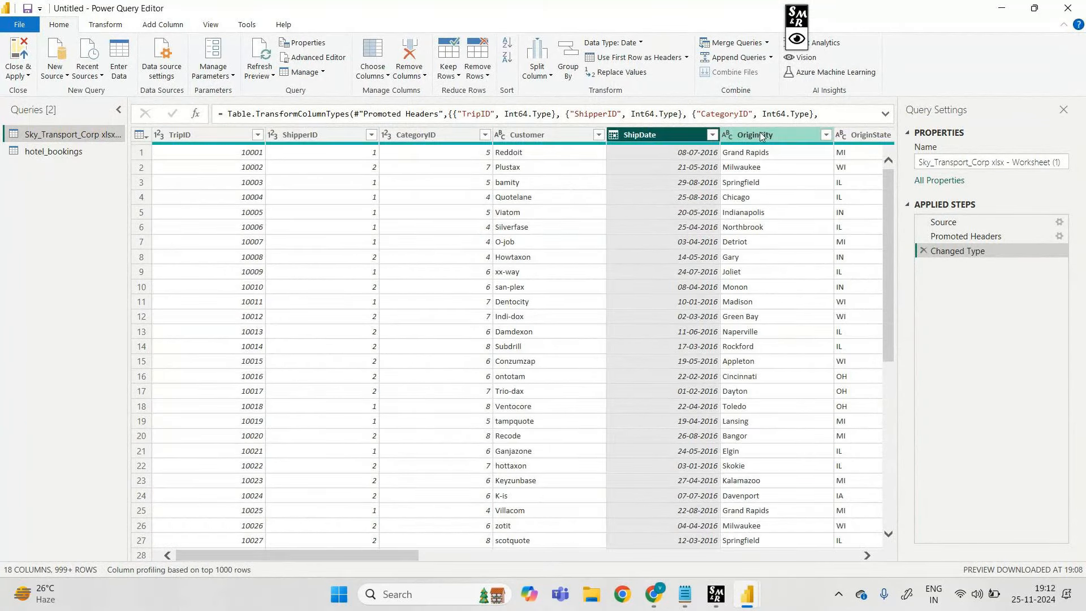
left_click(54, 151)
left_click(397, 135)
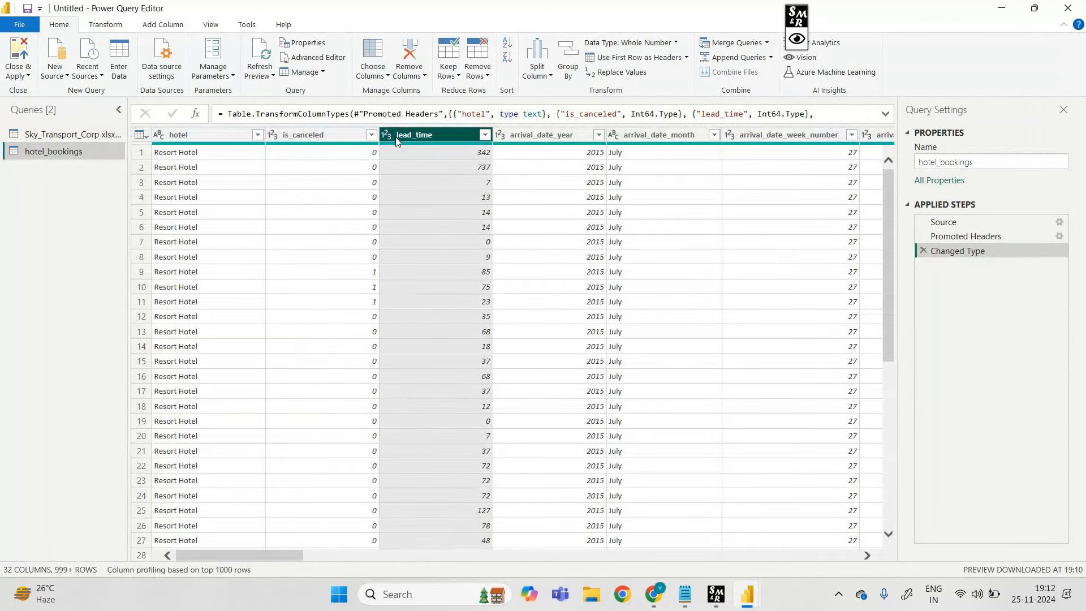
left_click(797, 17)
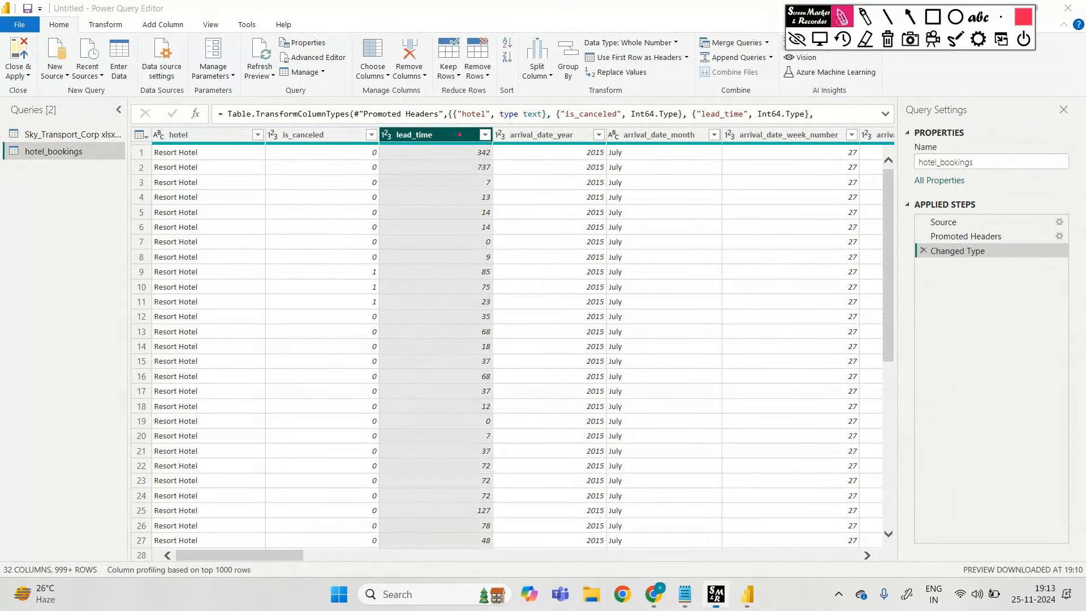
left_click_drag(116, 136, 158, 129)
left_click_drag(210, 95, 228, 116)
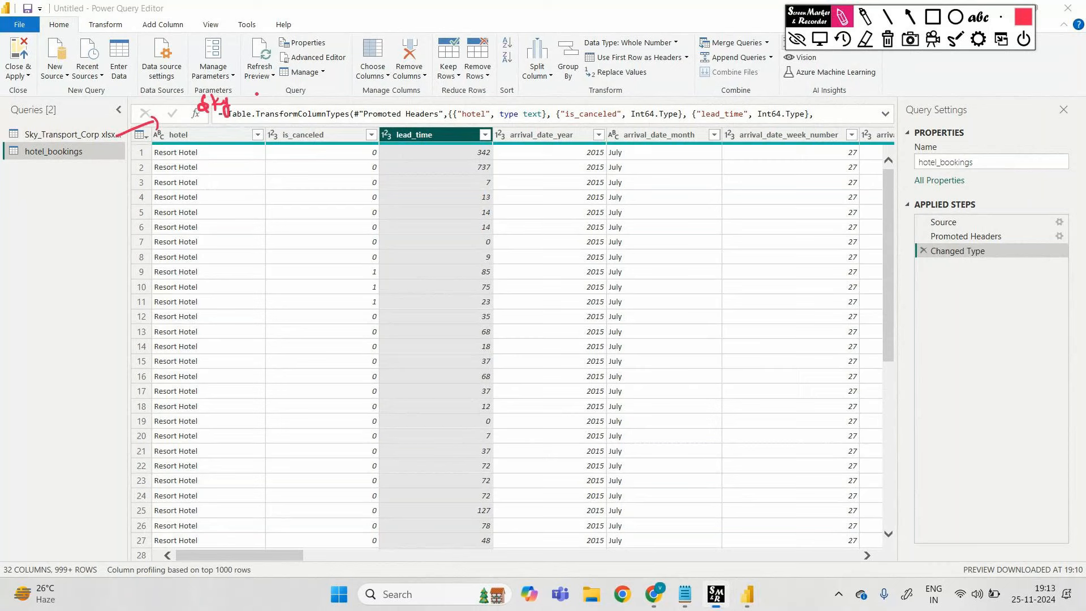
left_click(111, 137)
mouse_move(87, 148)
left_mouse_down()
mouse_move(92, 177)
mouse_move(198, 199)
left_mouse_up()
left_click_drag(279, 202, 579, 193)
mouse_move(651, 193)
left_mouse_down()
mouse_move(648, 213)
mouse_move(680, 207)
left_mouse_up()
left_click_drag(695, 208, 708, 205)
mouse_move(760, 203)
left_mouse_down()
mouse_move(803, 203)
mouse_move(805, 188)
left_mouse_up()
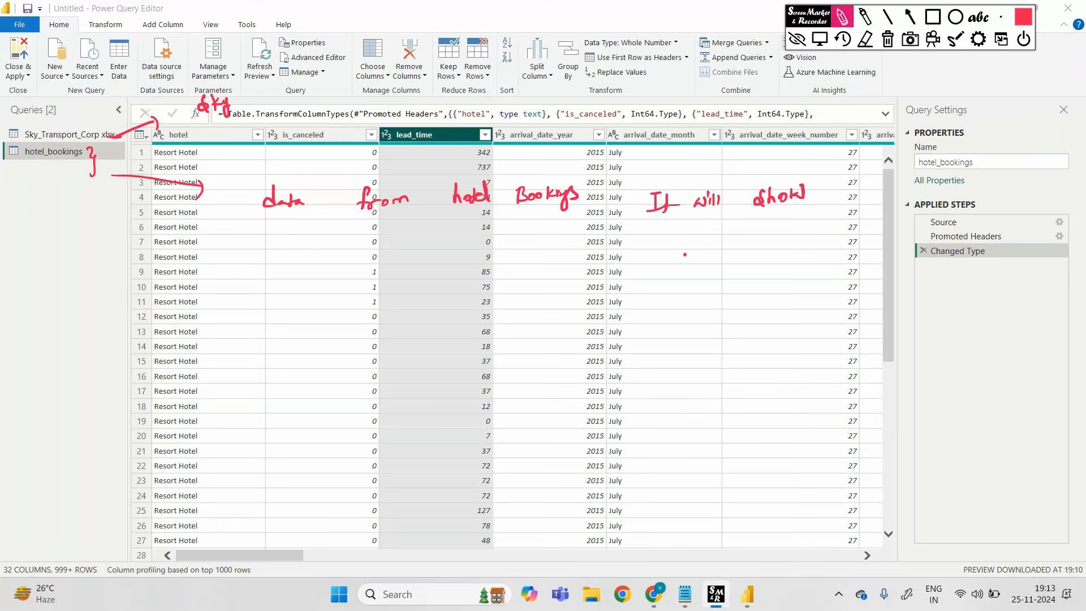
left_click(820, 40)
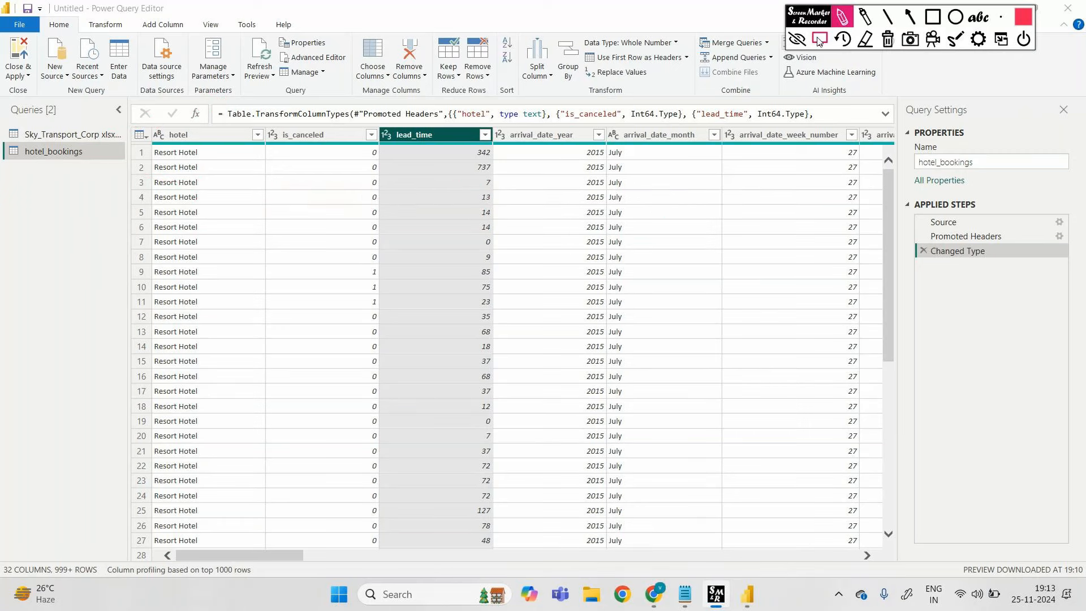
- Display the Sky_Transport_Corp query again and switch to the table view in Power BI Desktop
left_click(68, 135)
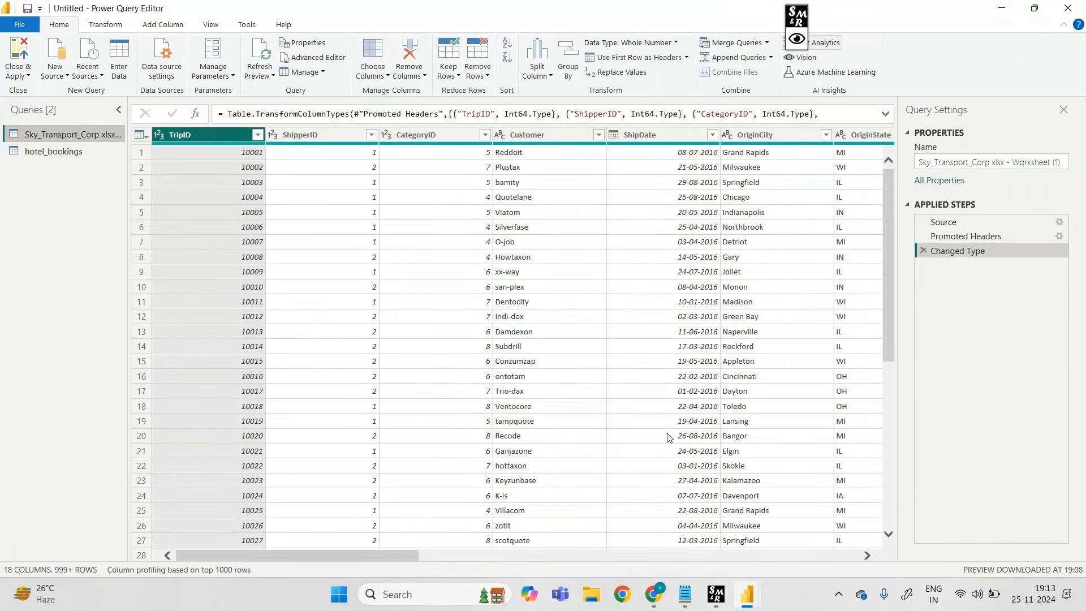
mouse_move(747, 594)
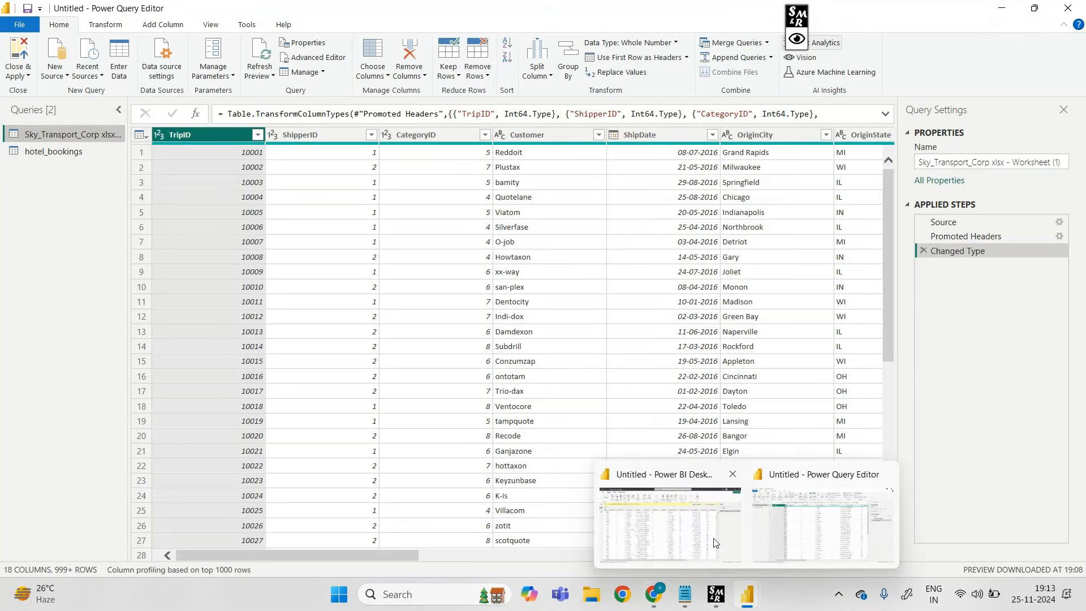
left_click(707, 529)
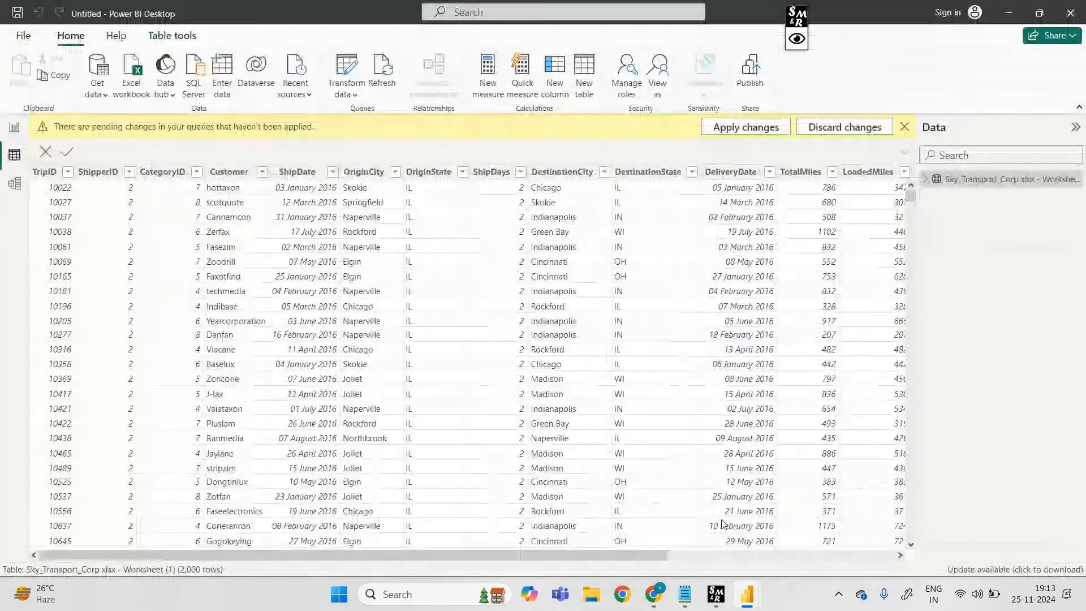
- Circle the loaded Sky_Transport_Corp table in red with the screen marker, and clear the annotation
left_click(797, 17)
mouse_move(923, 196)
left_mouse_down()
mouse_move(1071, 212)
mouse_move(924, 179)
mouse_move(923, 196)
left_mouse_up()
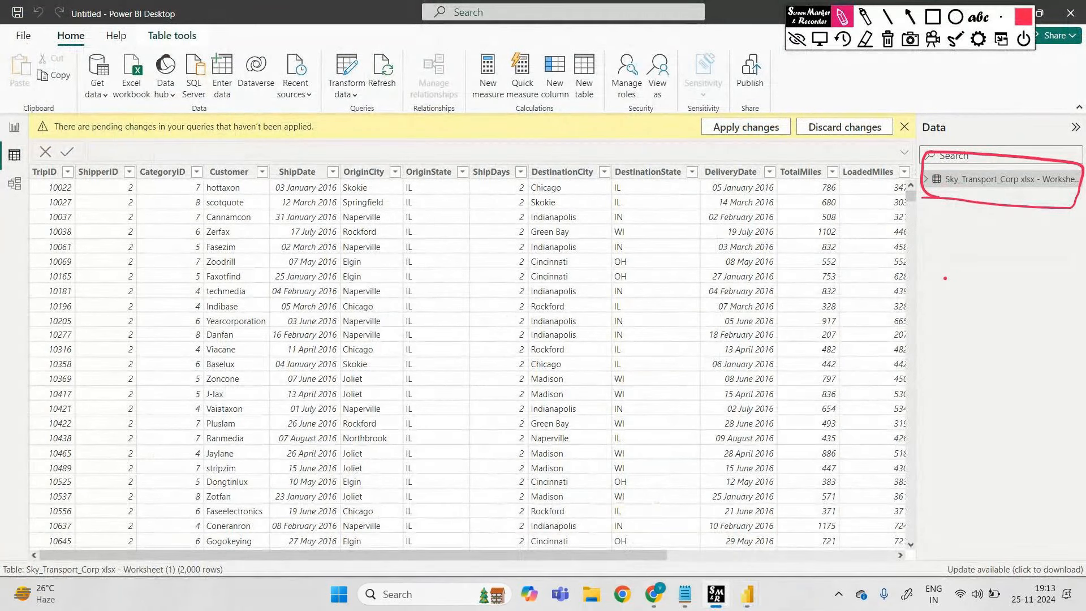
left_click(798, 39)
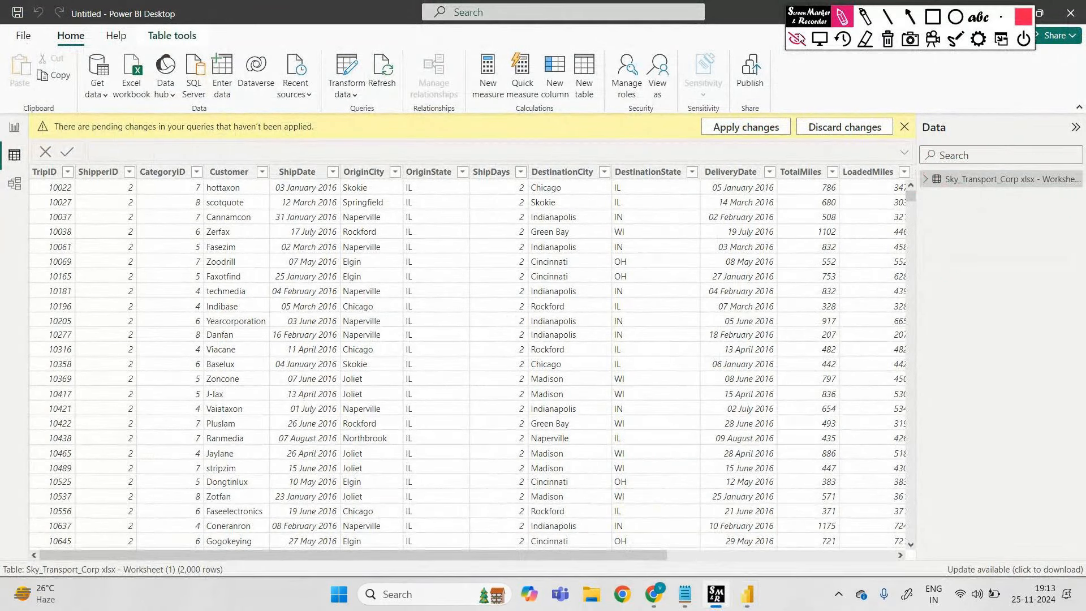
left_click(798, 39)
- Switch to the Power Query Editor and close it without applying the pending changes
mouse_move(748, 594)
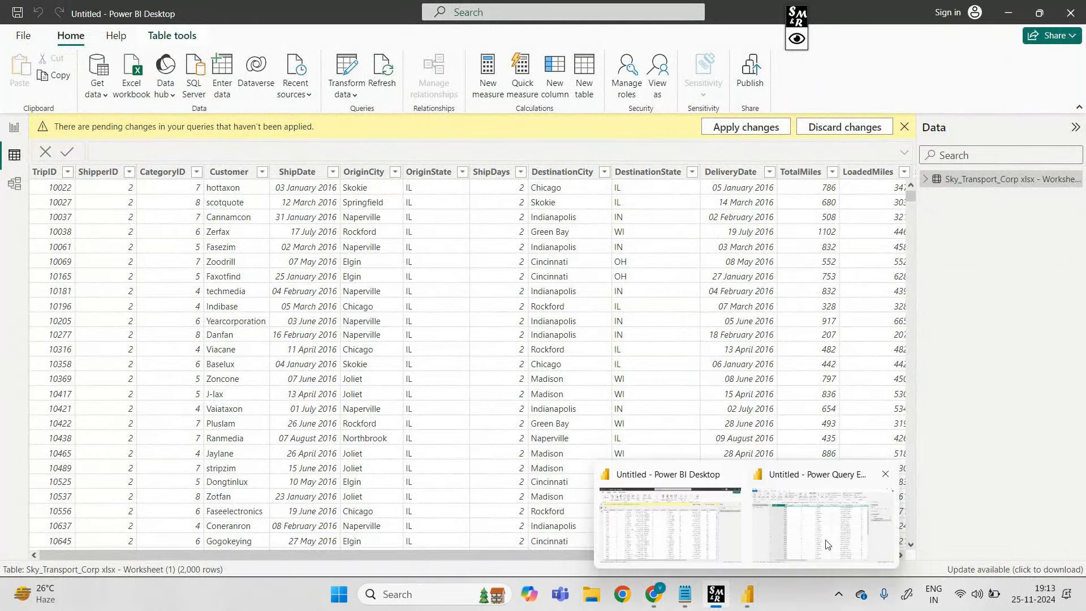
left_click(832, 509)
left_click(1061, 15)
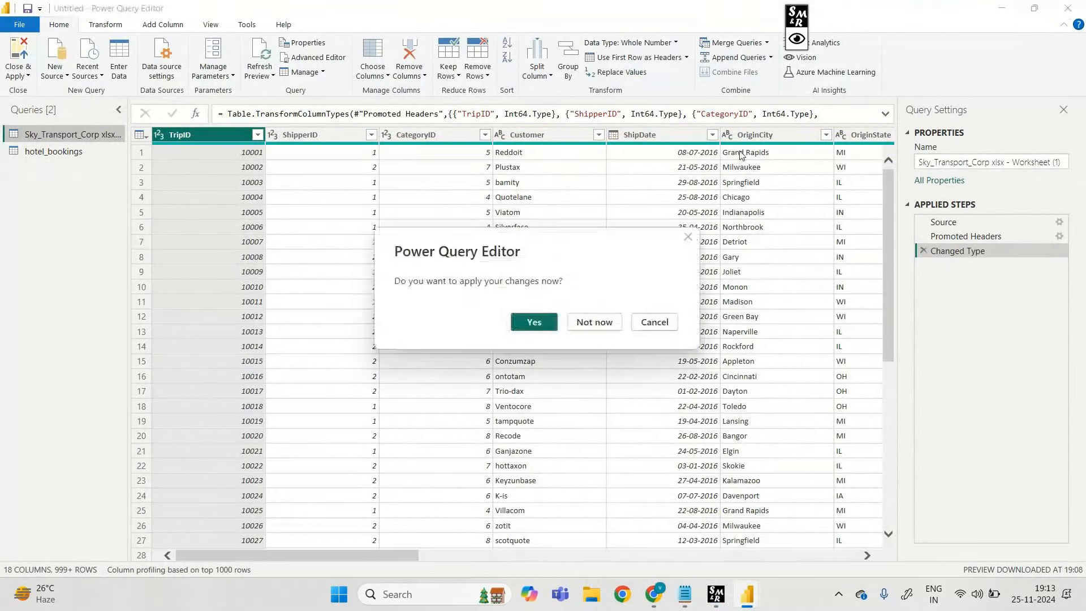
left_click(593, 323)
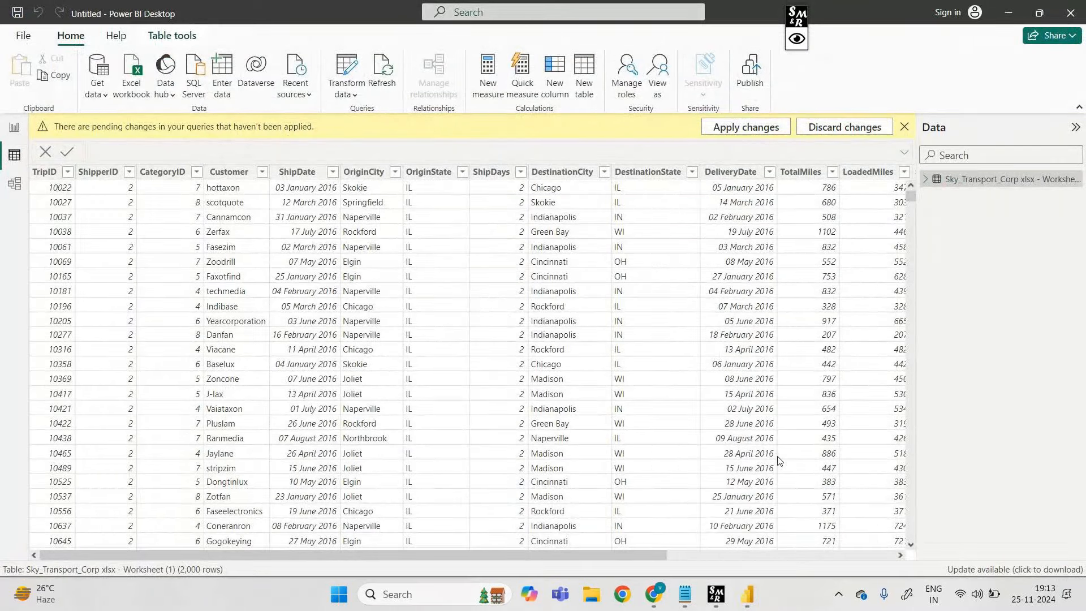
- Load hotel_bookings.csv from Downloads directly into the model as a Text/CSV source, and dismiss the load report
left_click(104, 98)
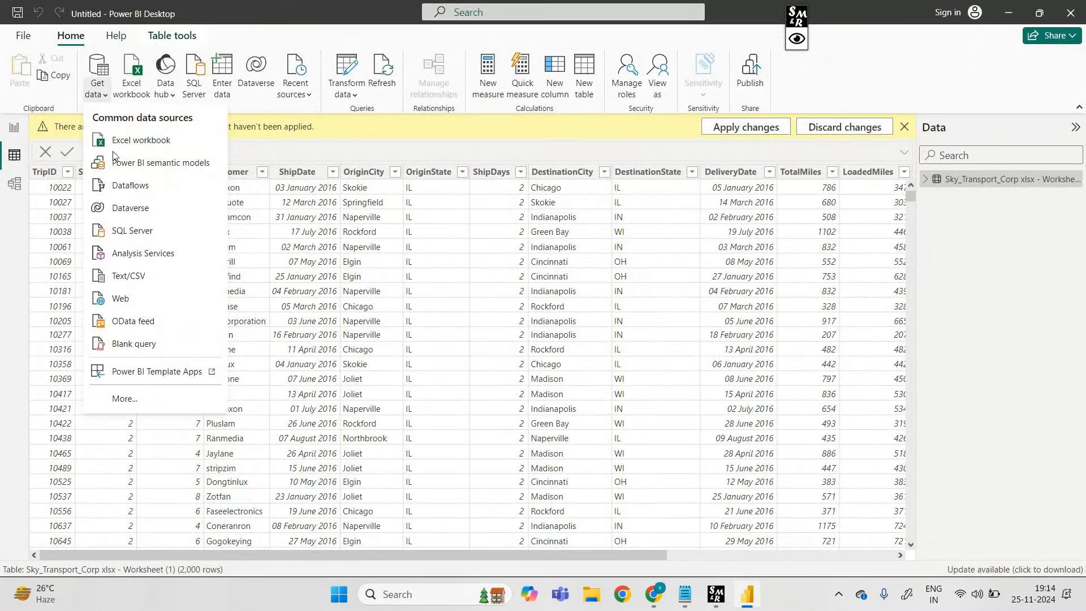
left_click(126, 275)
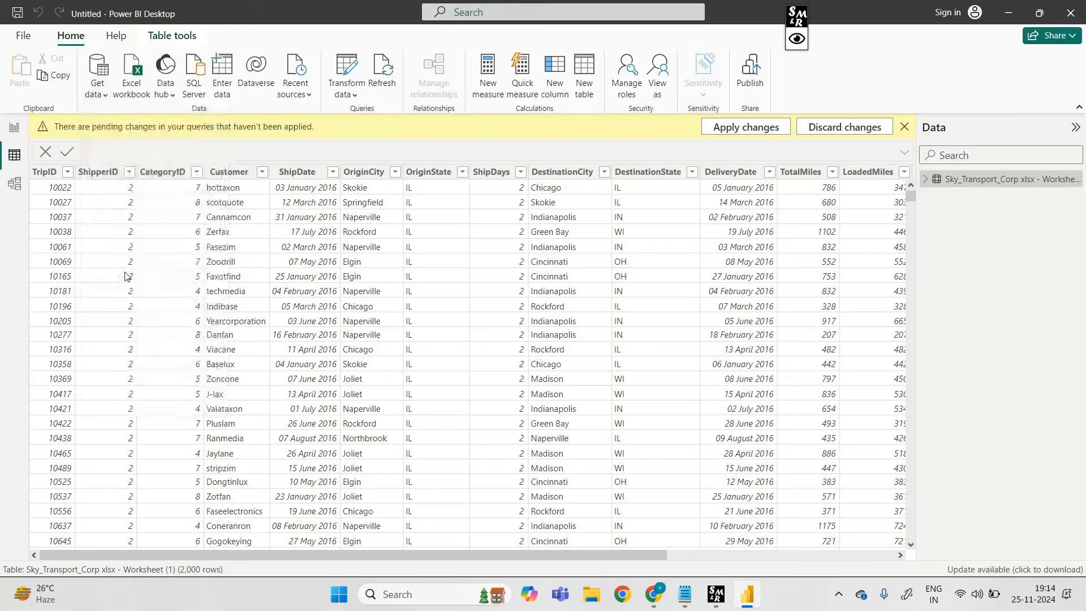
scroll(441, 322, "down", 2)
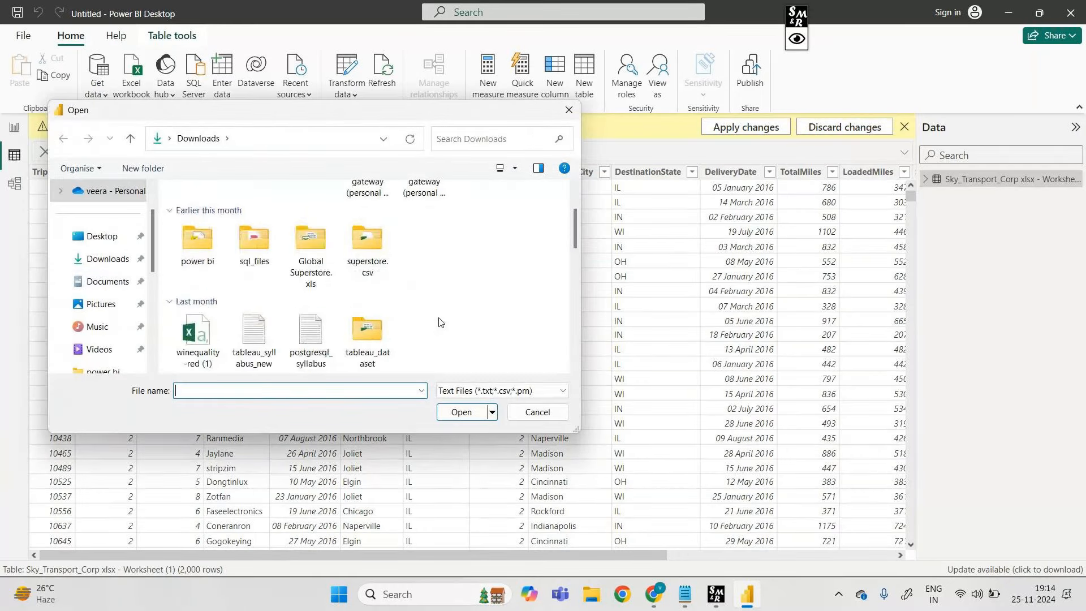
scroll(441, 323, "down", 2)
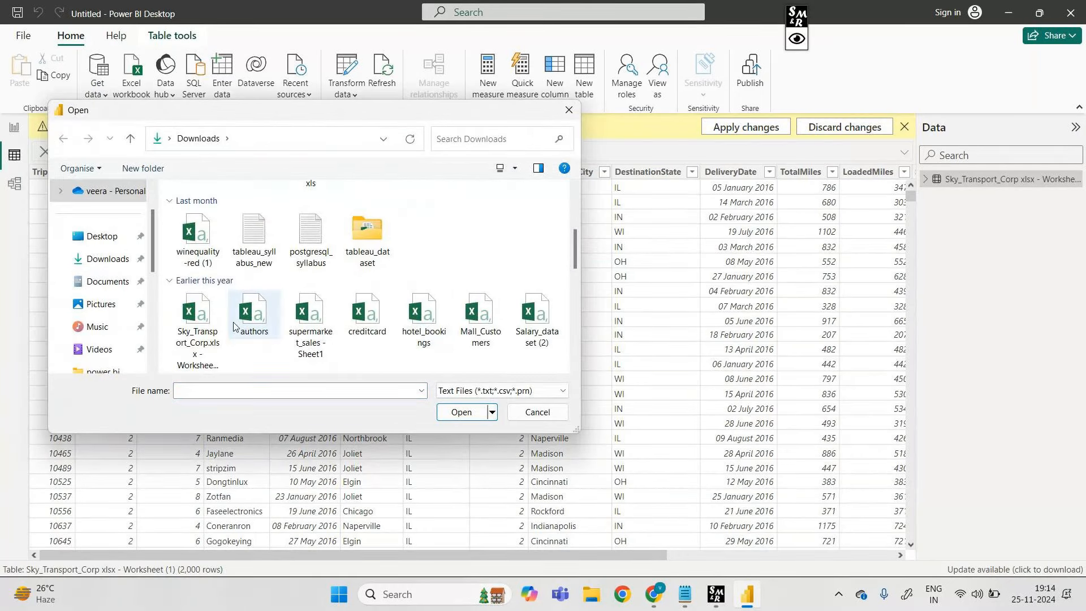
left_click(208, 325)
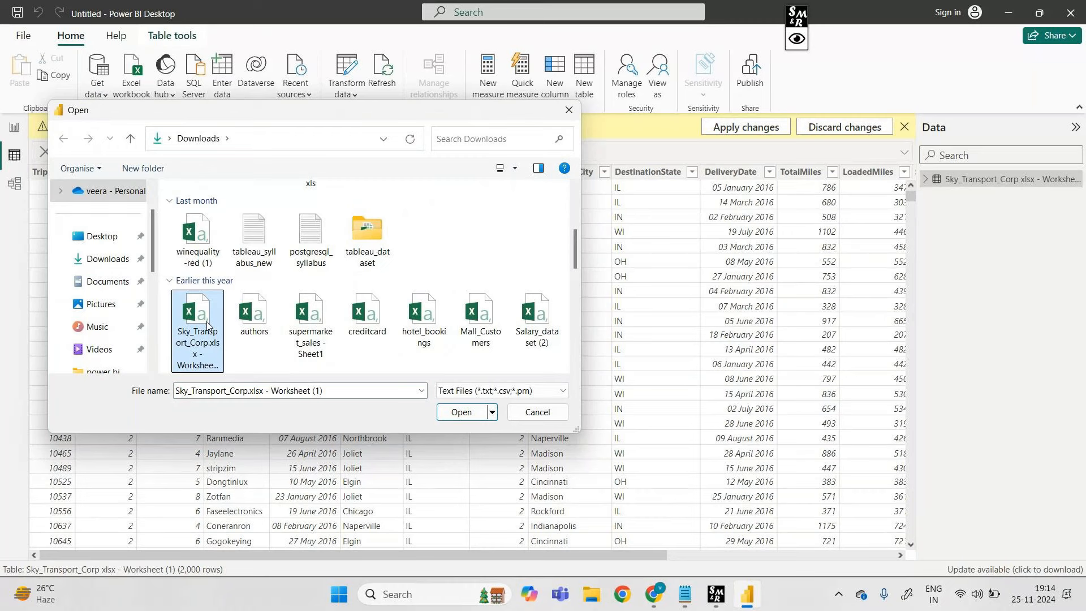
left_click(430, 347)
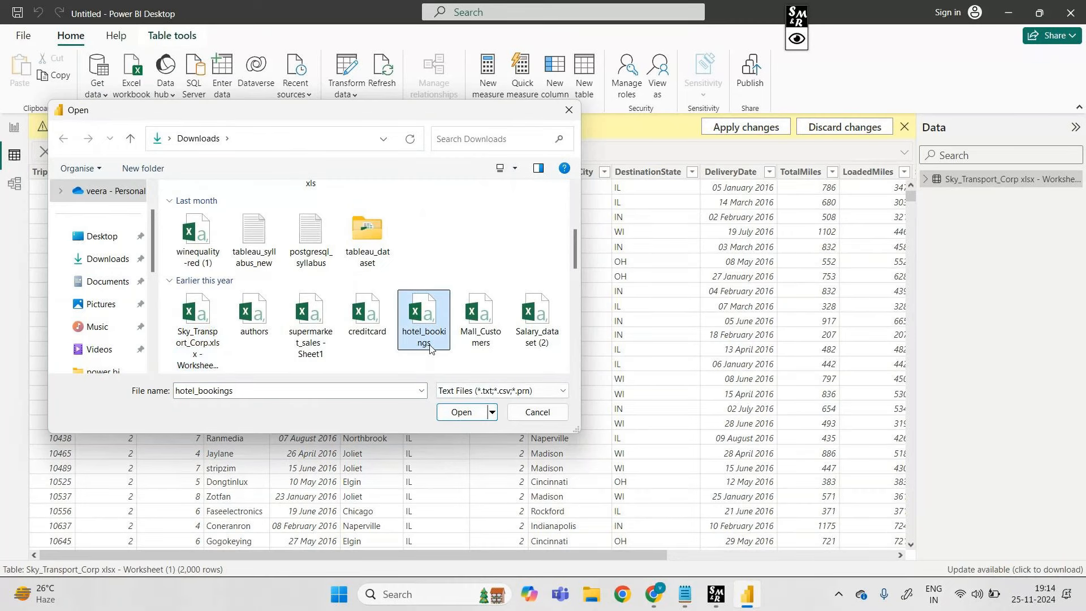
left_click(456, 412)
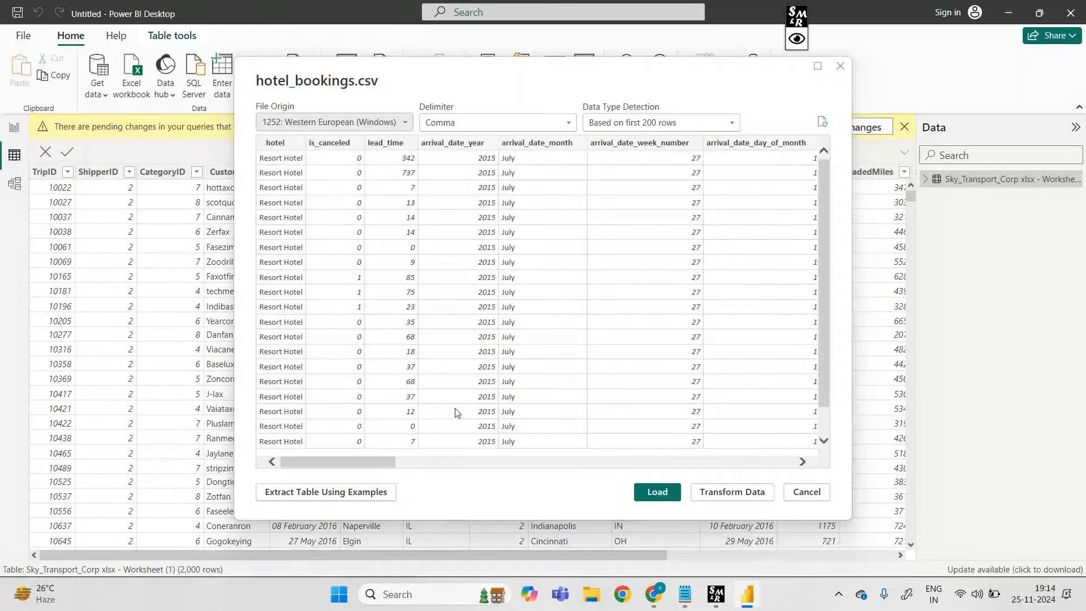
left_click(654, 494)
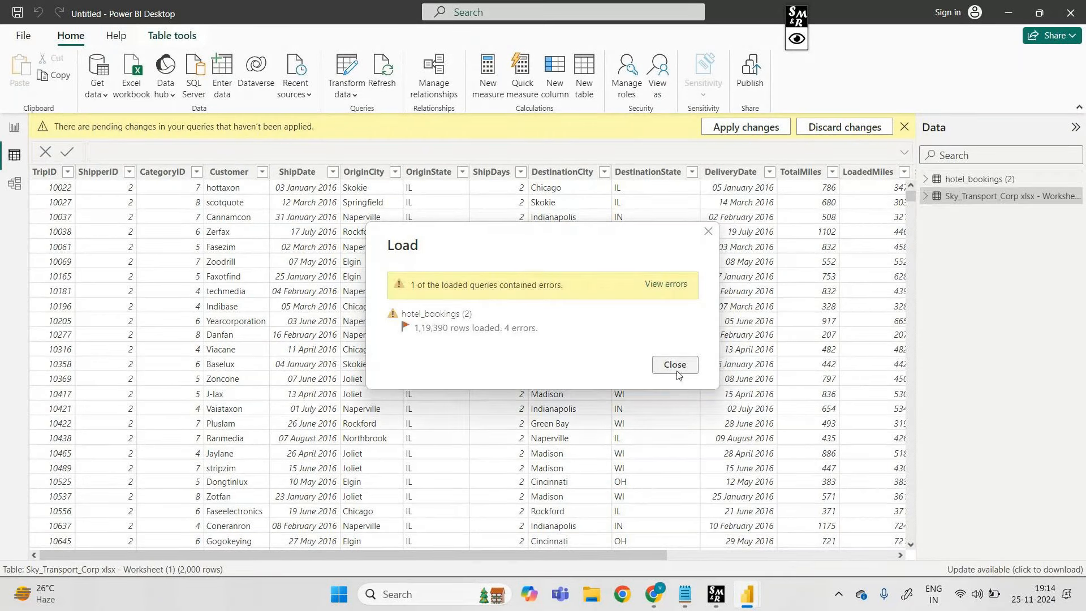
left_click(675, 364)
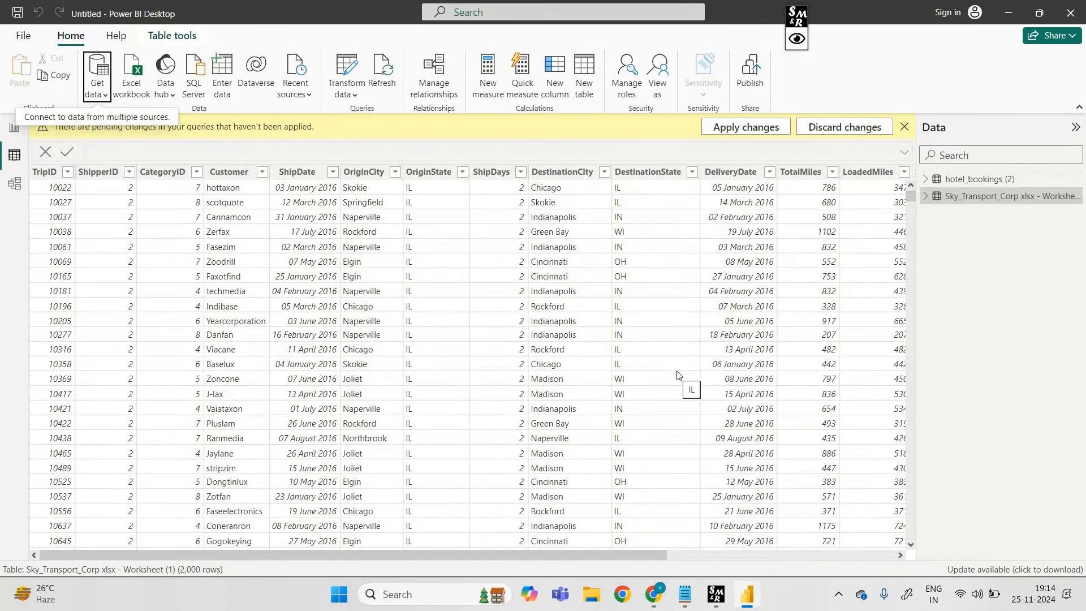
- Annotate the two loaded tables with arrows and the handwritten notes "Sky" and "hotel part also", and clear the annotations
left_click(808, 39)
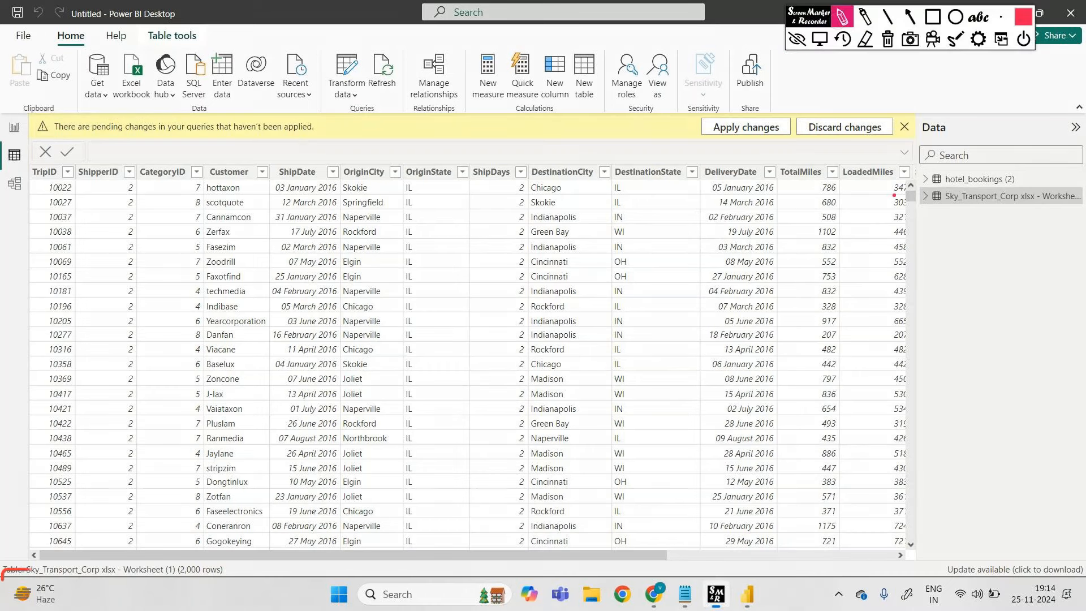
left_click_drag(956, 205, 960, 233)
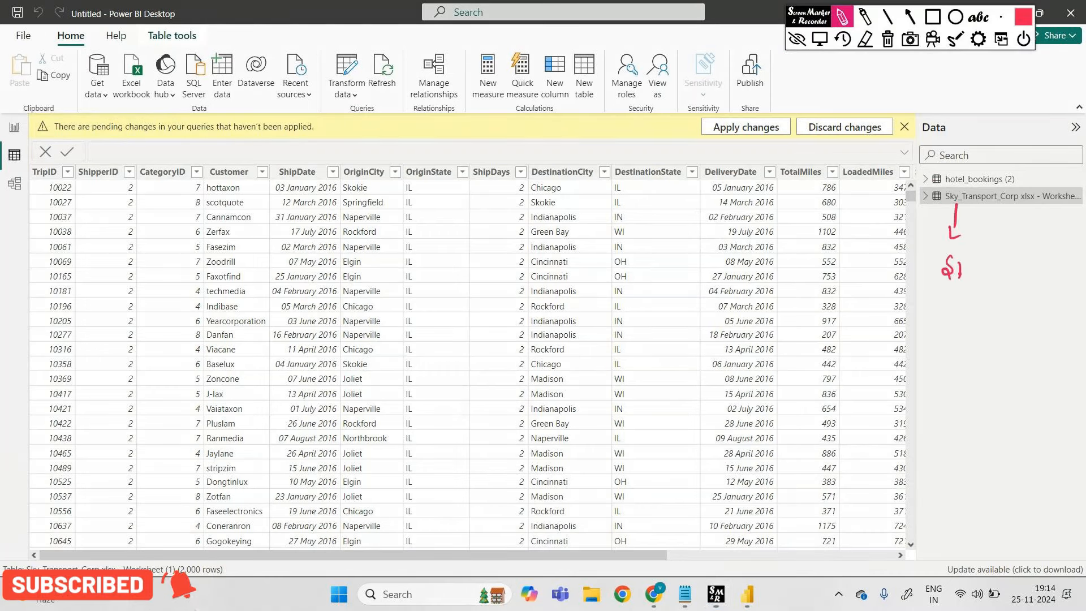
left_click_drag(953, 259, 943, 277)
left_click_drag(956, 256, 969, 278)
left_click_drag(970, 266, 972, 292)
left_click_drag(977, 172, 977, 139)
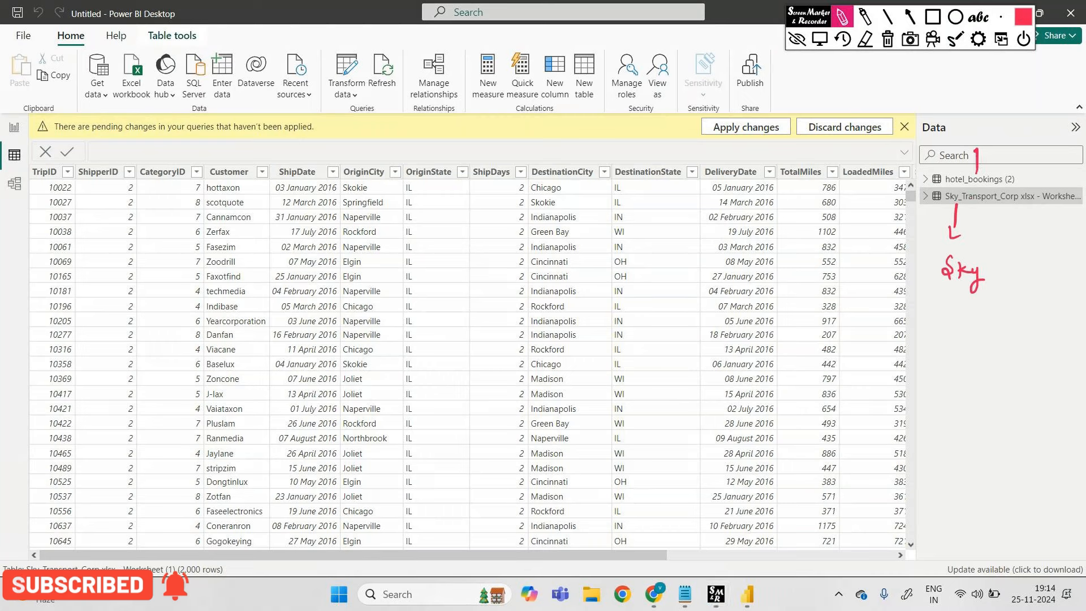
mouse_move(966, 97)
left_mouse_down()
mouse_move(975, 119)
mouse_move(1003, 108)
mouse_move(1007, 119)
left_mouse_up()
left_click_drag(1013, 111, 1031, 116)
left_click_drag(1035, 101, 1034, 118)
mouse_move(1027, 108)
left_mouse_down()
mouse_move(1042, 105)
mouse_move(1031, 141)
left_mouse_up()
left_click_drag(1034, 127, 1052, 135)
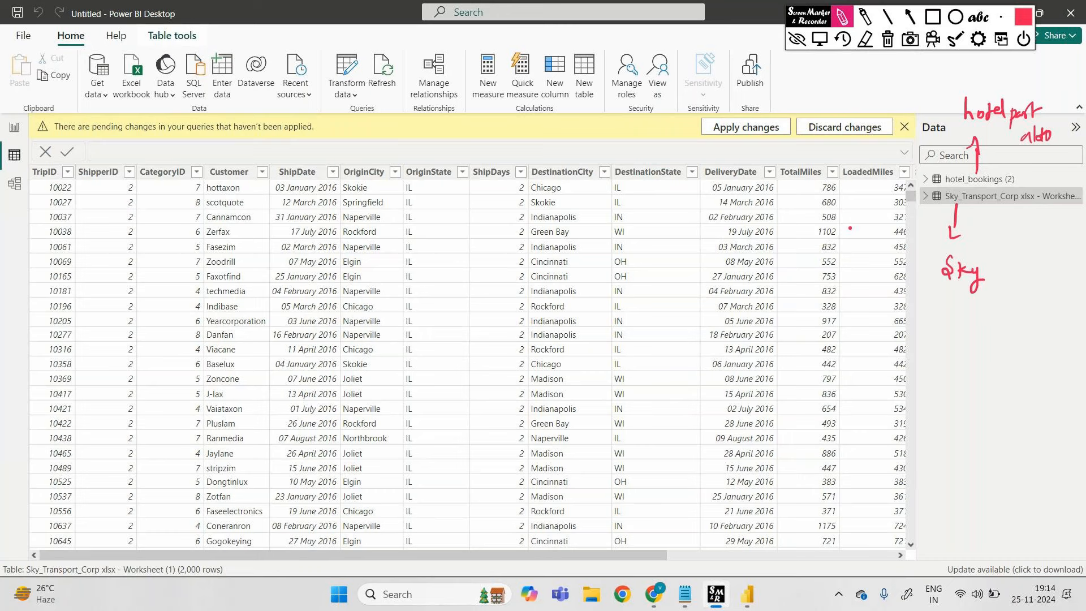
left_click(888, 39)
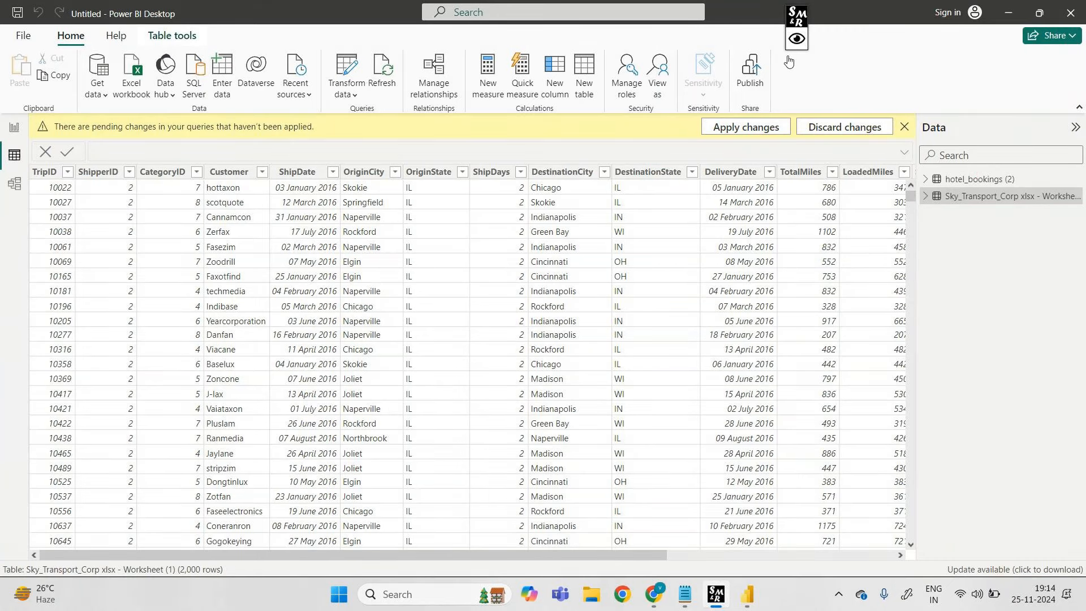
- View the loaded hotel_bookings (2) table, check the queries in the Power Query Editor, and return to Power BI Desktop
left_click(980, 179)
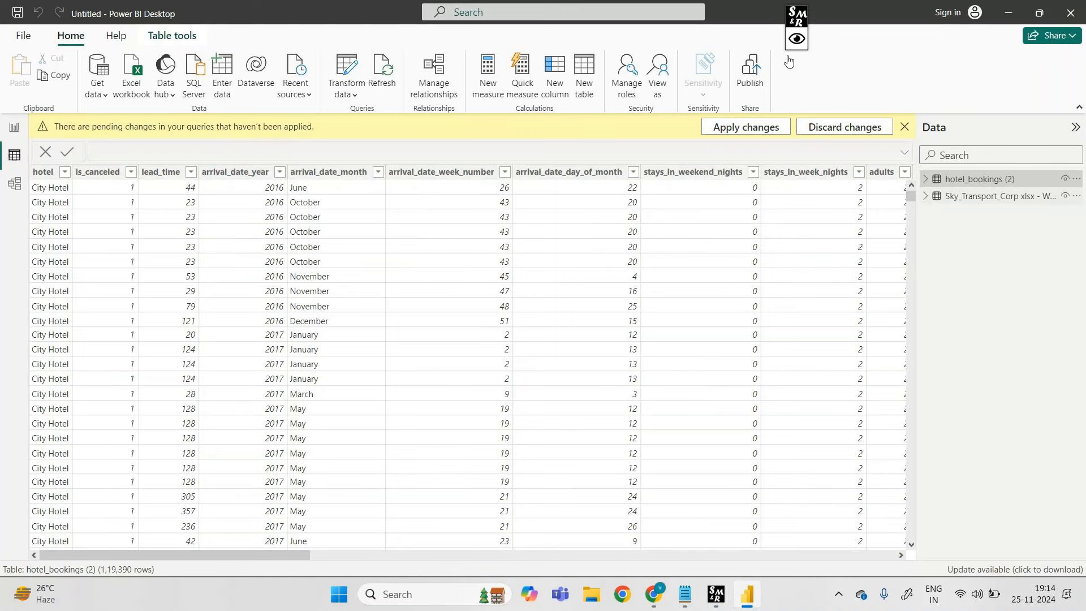
left_click(1000, 197)
left_click(355, 95)
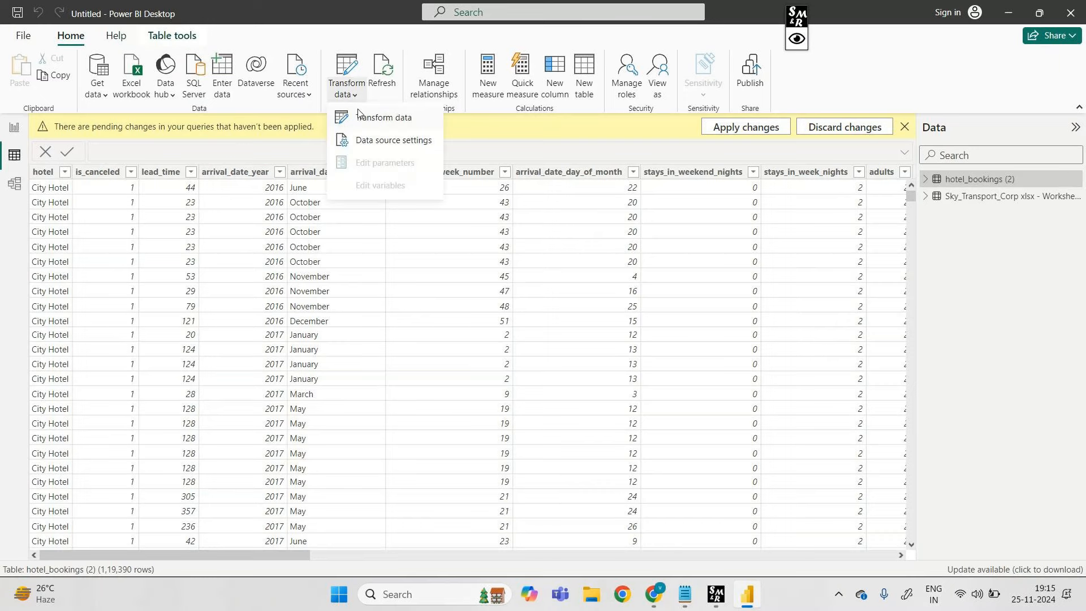
left_click(366, 115)
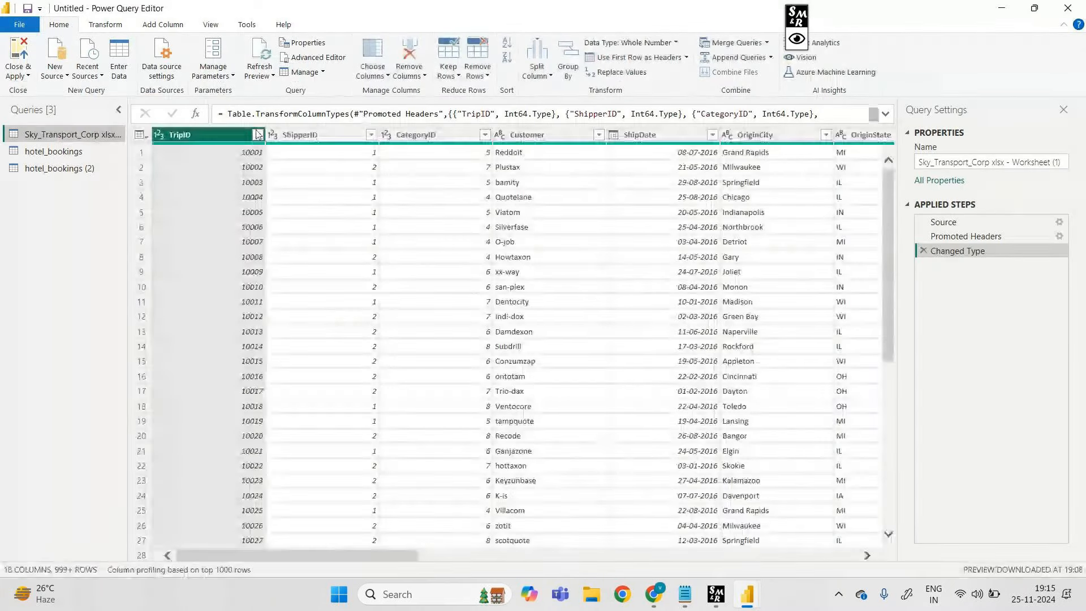
mouse_move(746, 594)
left_click(718, 544)
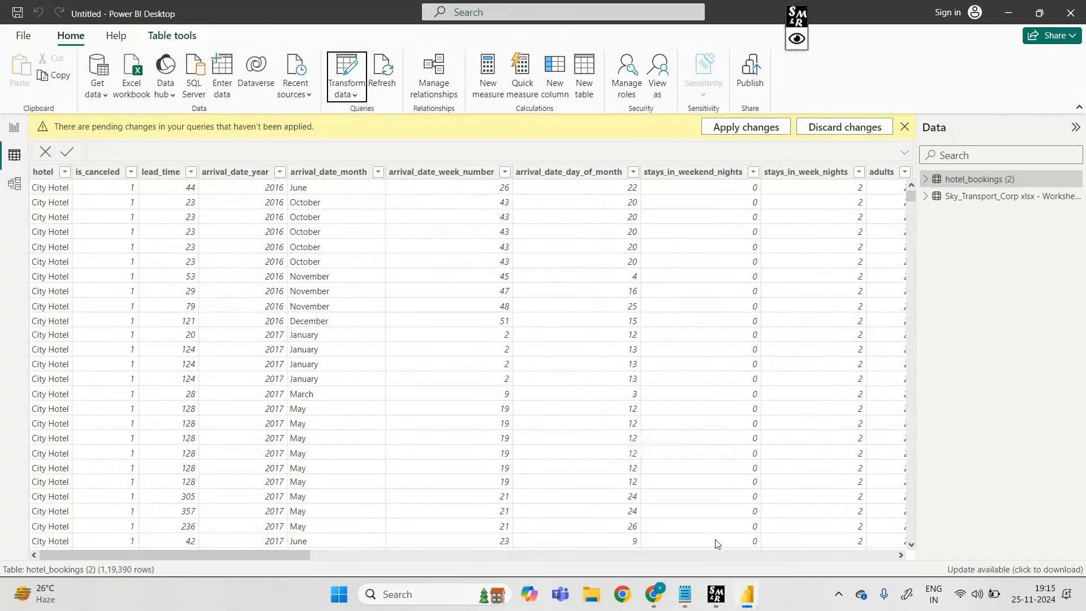
left_click(792, 37)
left_click(798, 38)
- In the report view, expand the Sky_Transport_Corp fields and place an enlarged line and stacked column chart on Page 1
left_click(15, 127)
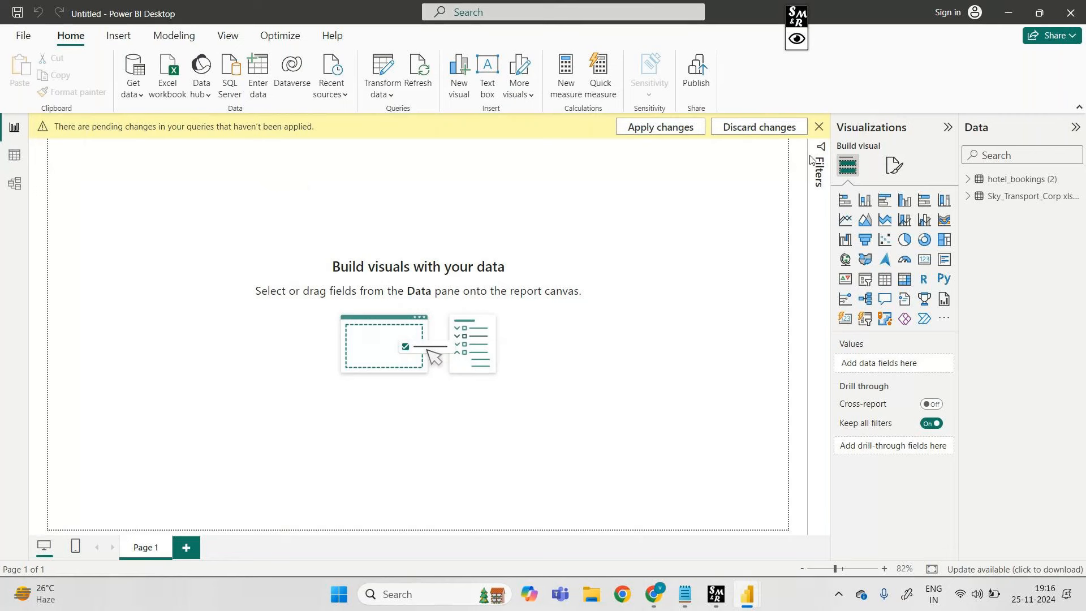
left_click(968, 196)
mouse_move(970, 197)
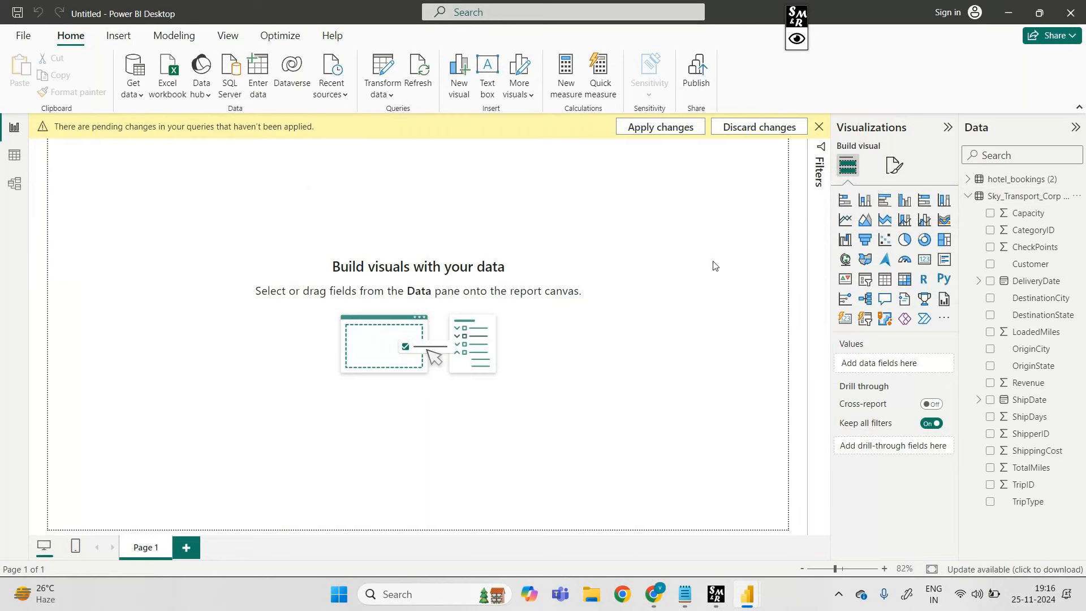
left_click(903, 221)
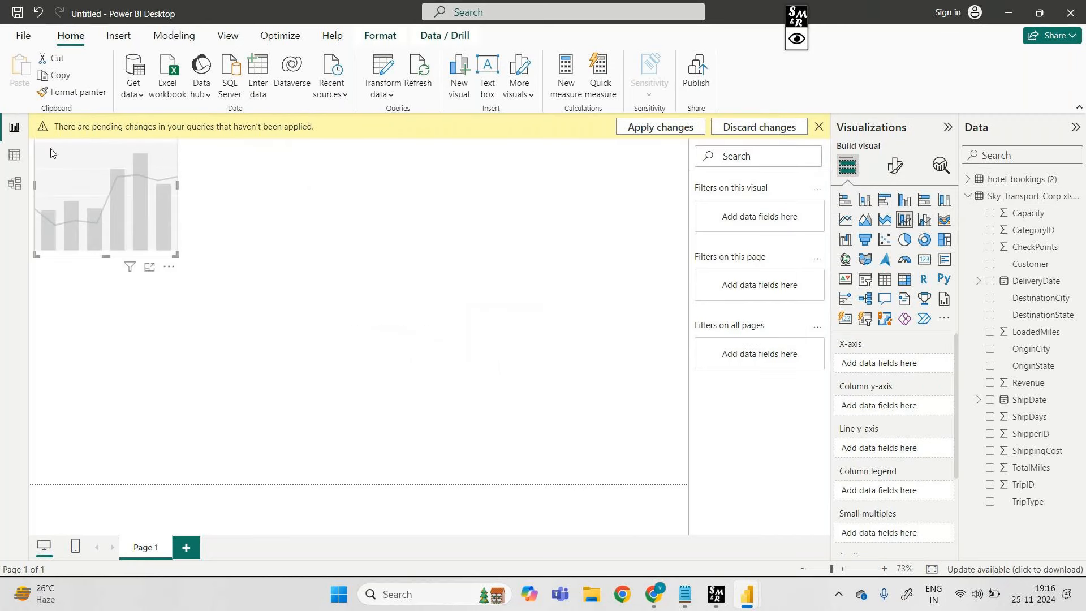
left_click_drag(53, 153, 108, 243)
left_click_drag(237, 203, 462, 151)
- Add a second report page and place an enlarged stacked column chart near the middle of its canvas
left_click(186, 548)
left_click(865, 200)
left_click_drag(320, 223, 528, 138)
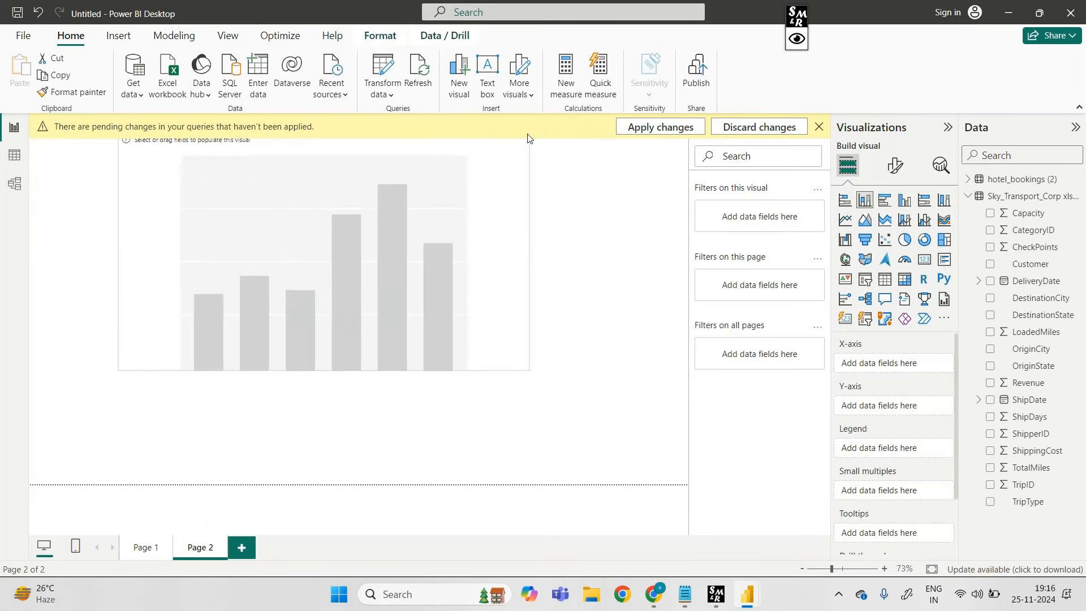
left_click_drag(487, 174, 496, 238)
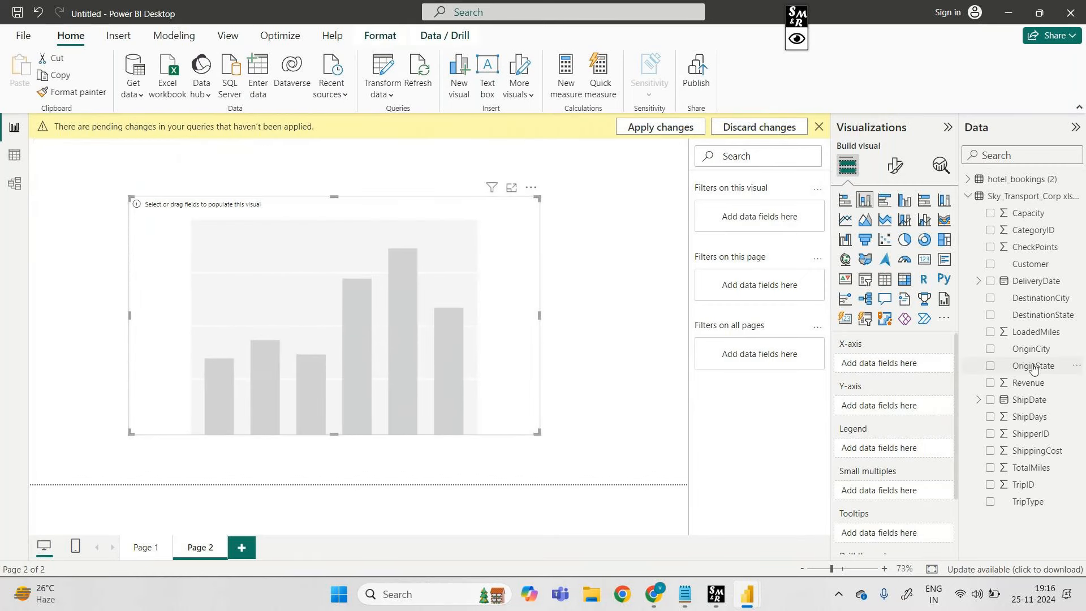
- Assign OriginState to the stacked column chart's X-axis, Revenue to its Y-axis, and TripType to its legend
left_click_drag(1033, 366, 907, 369)
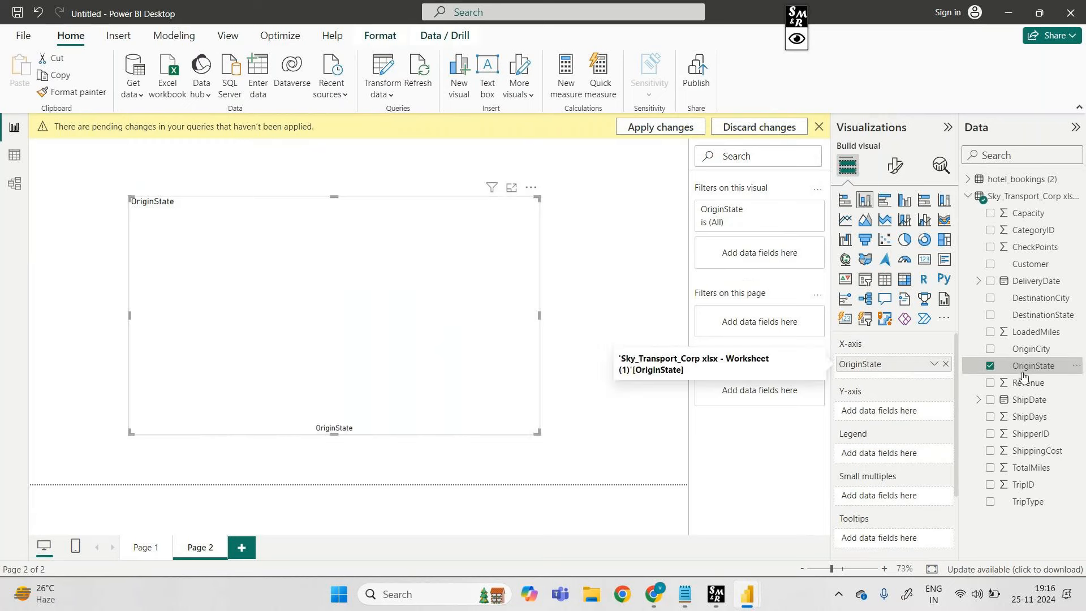
left_click_drag(1038, 382, 911, 412)
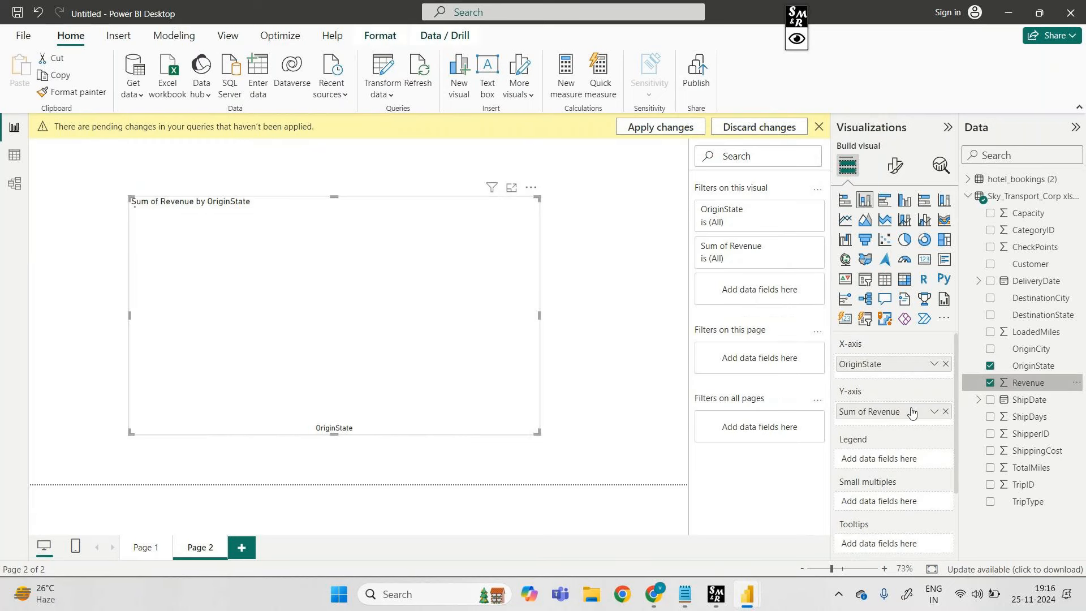
left_click_drag(1028, 501, 905, 455)
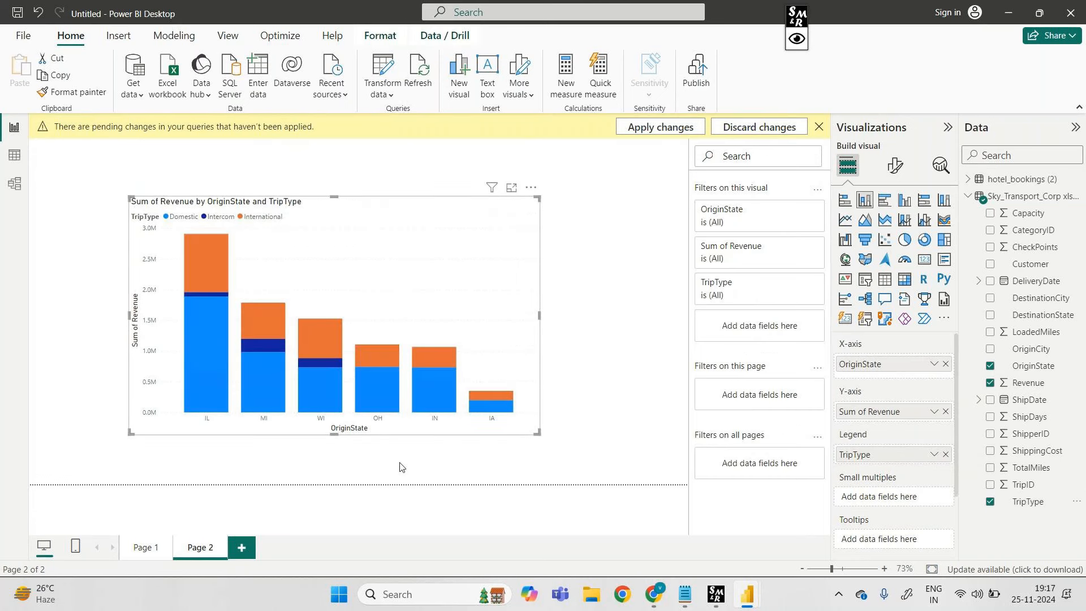
- Assign DestinationState to the X-axis and Revenue to the column y-axis of the combo chart on Page 1
left_click(148, 547)
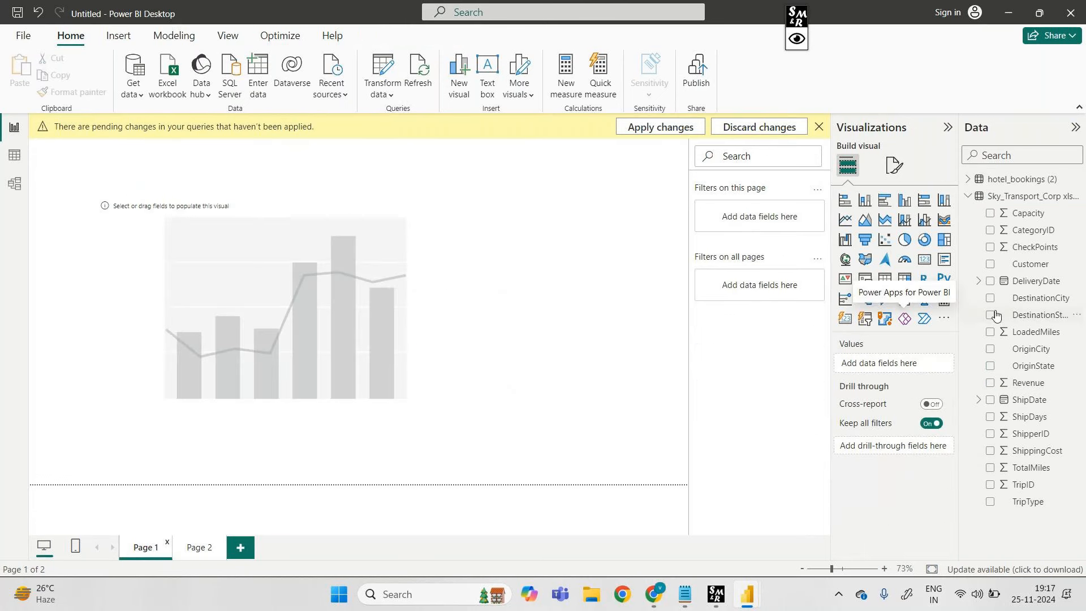
left_click(442, 242)
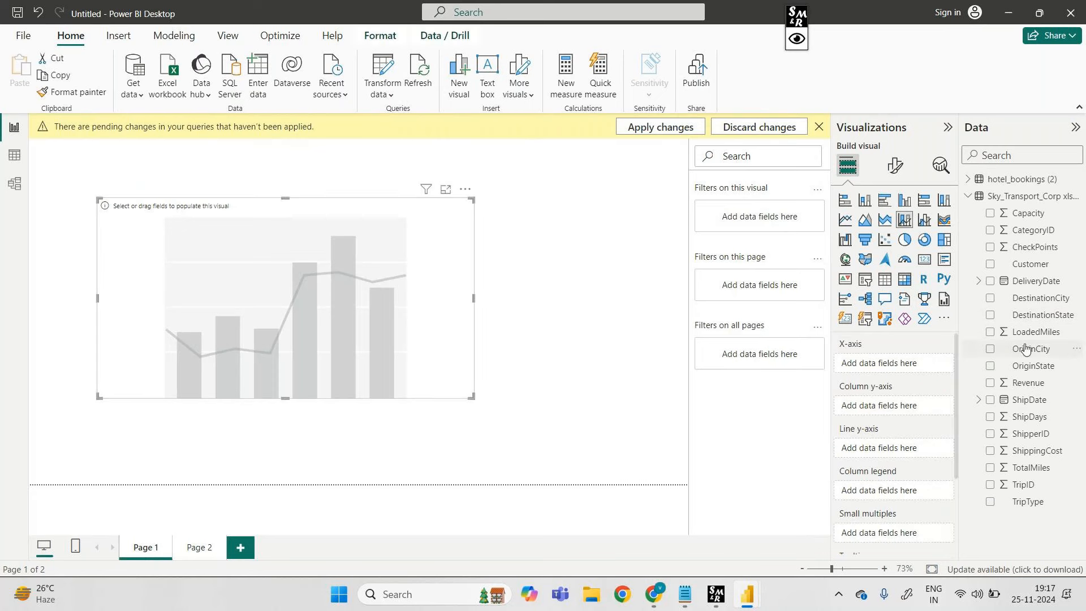
left_click_drag(1048, 320, 842, 362)
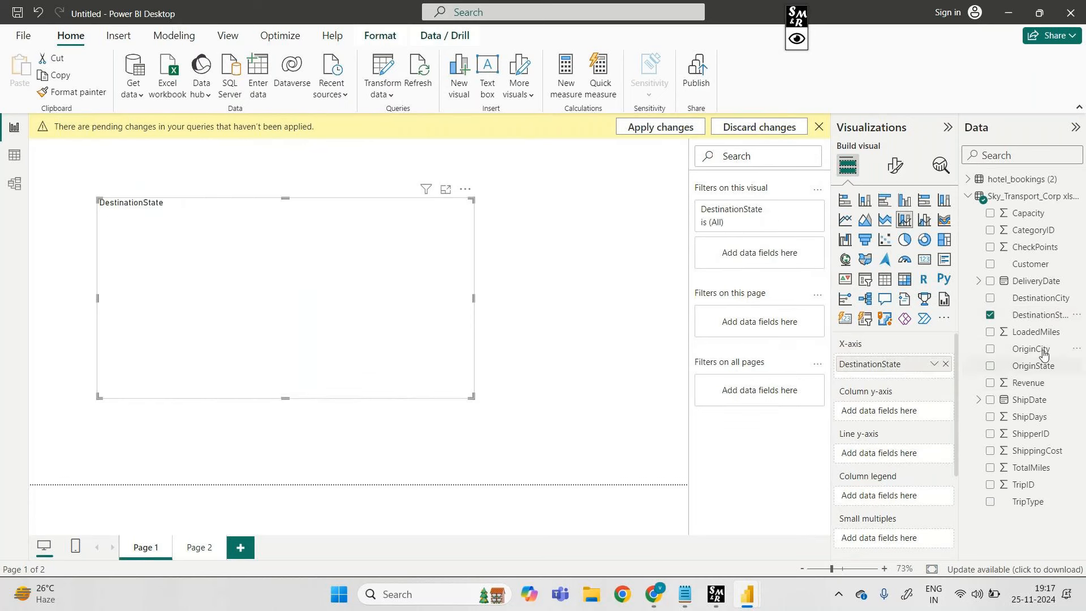
left_click_drag(1036, 386, 916, 410)
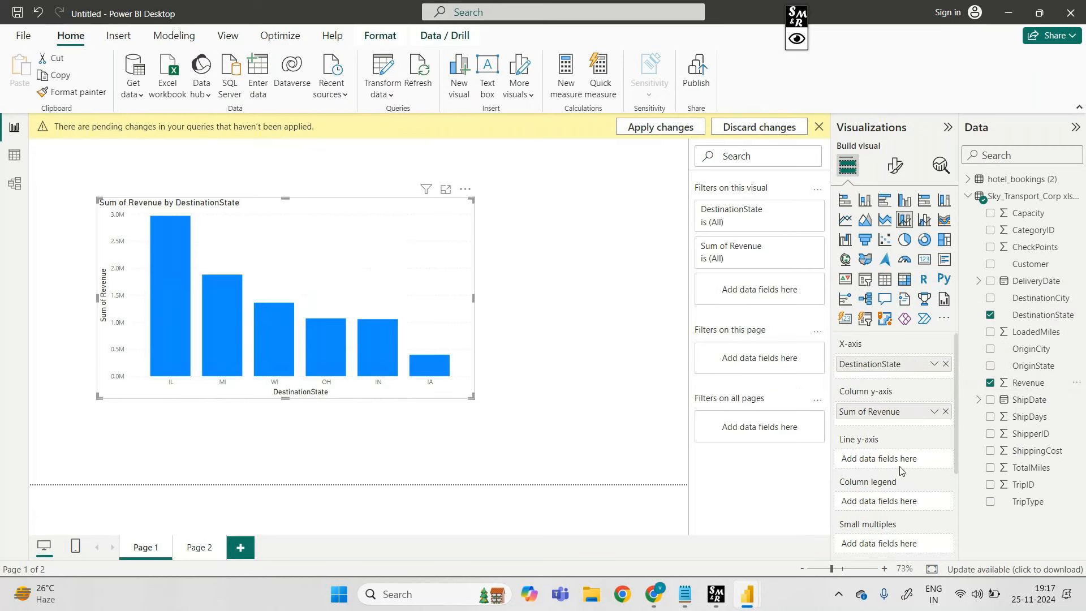
- Assign TripType to the column legend of the Page 1 combo chart and enlarge the chart on the canvas
left_click_drag(1028, 502, 899, 498)
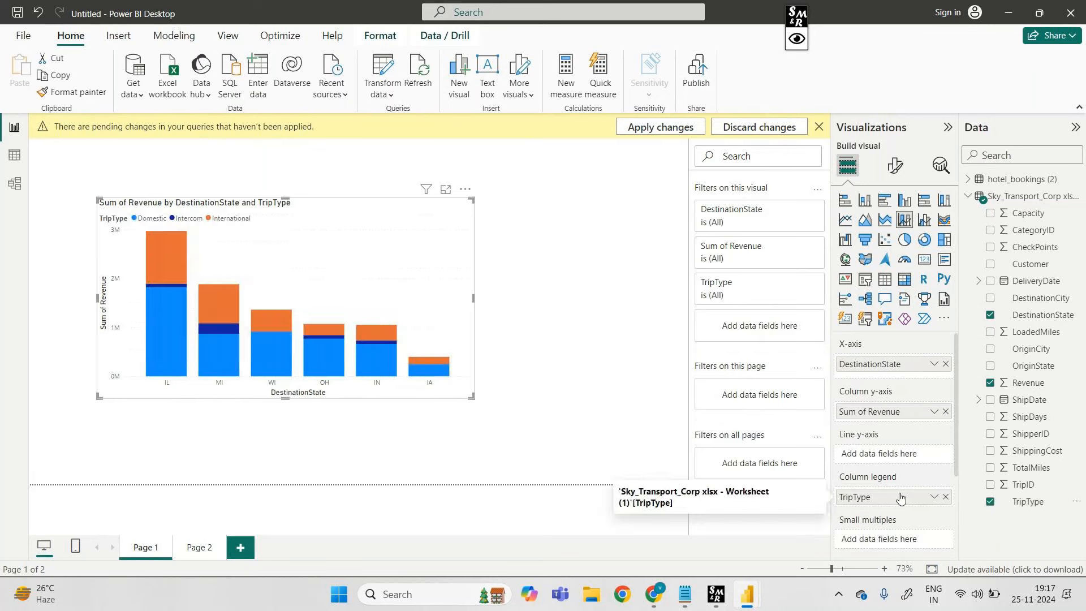
left_click_drag(471, 396, 559, 422)
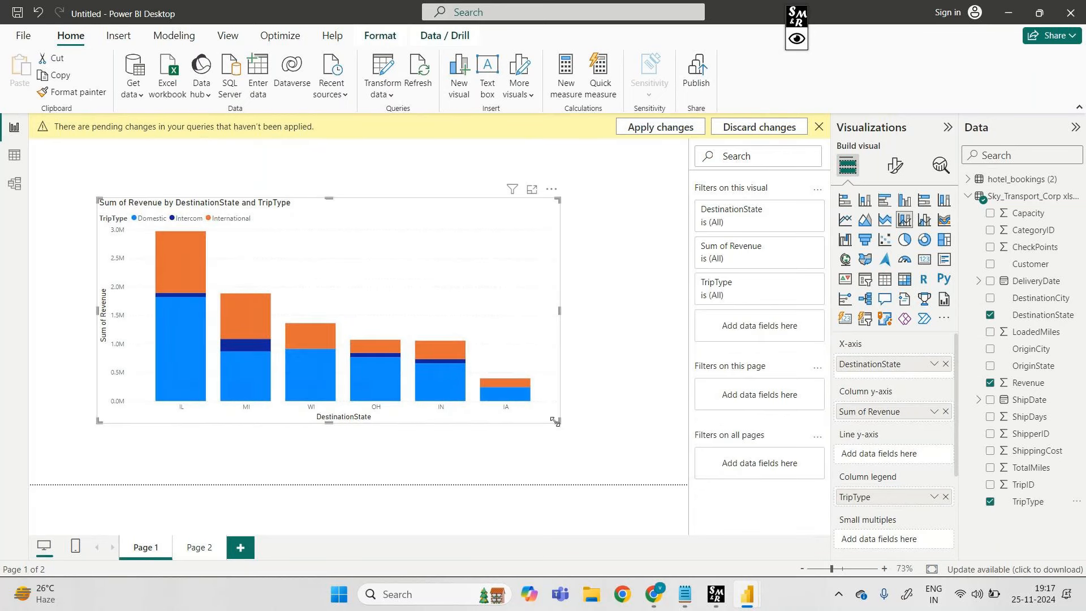
- Rename Page 2 as "Line & stacked_column_chart"
left_click(196, 546)
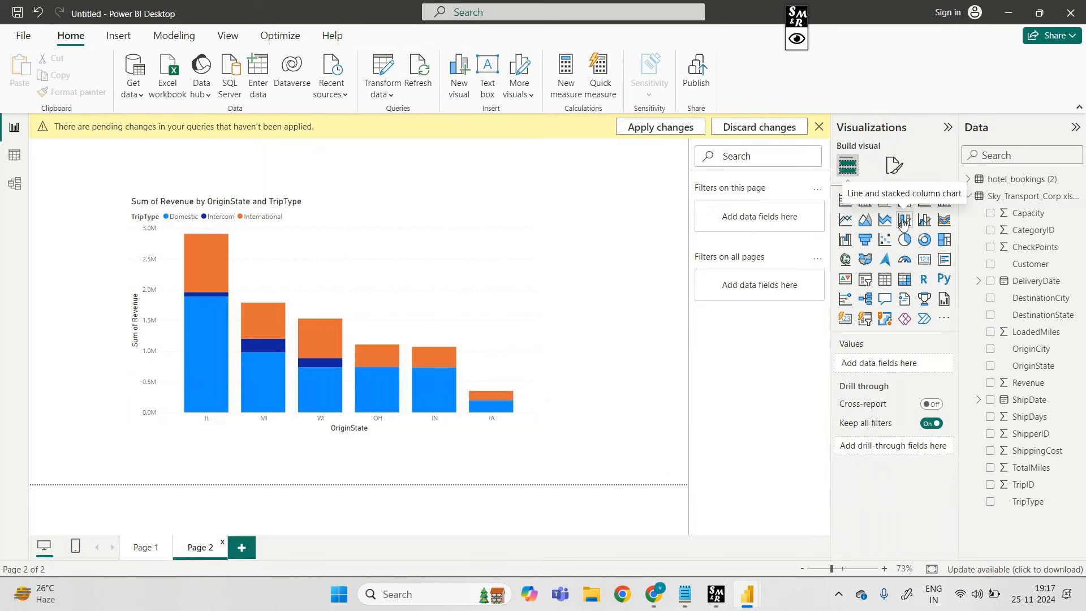
right_click(199, 548)
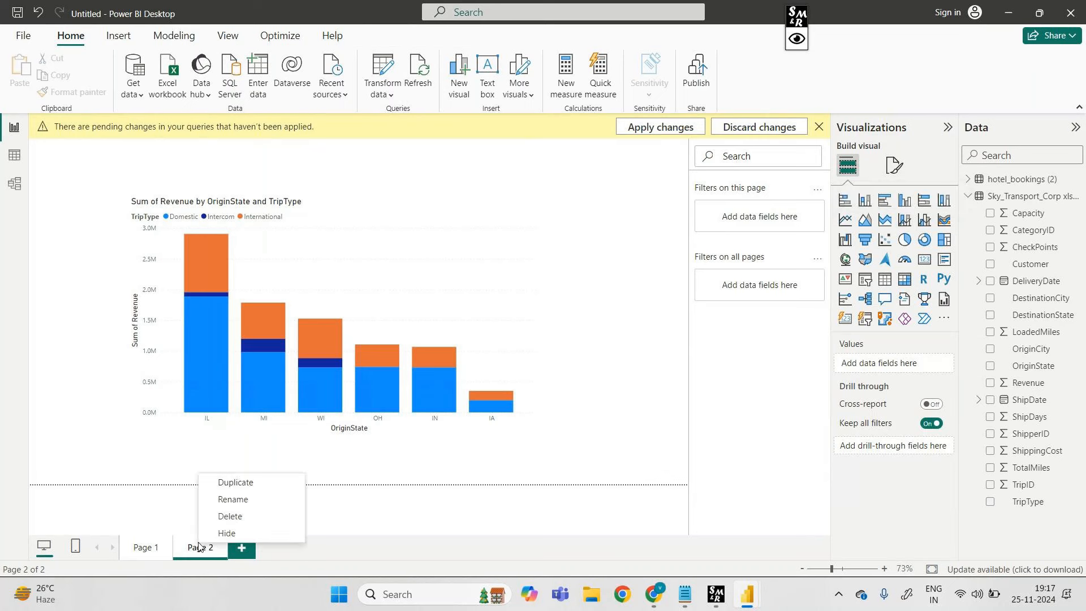
left_click(246, 502)
key("BackSpace")
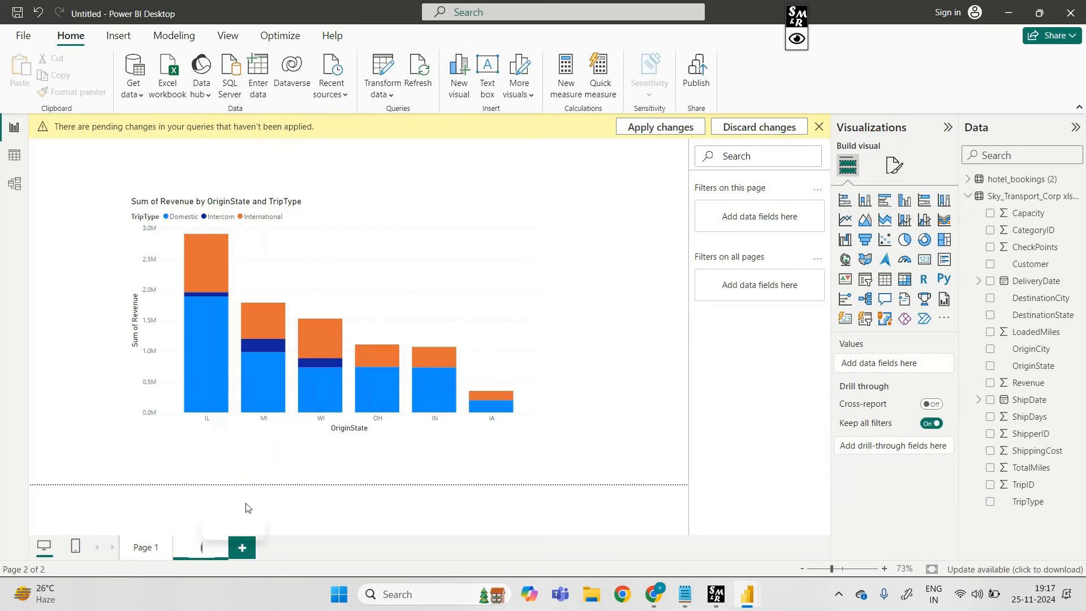
type("Line")
key("BackSpace")
key("BackSpace")
key("BackSpace")
key("BackSpace")
type("stacked column_chart")
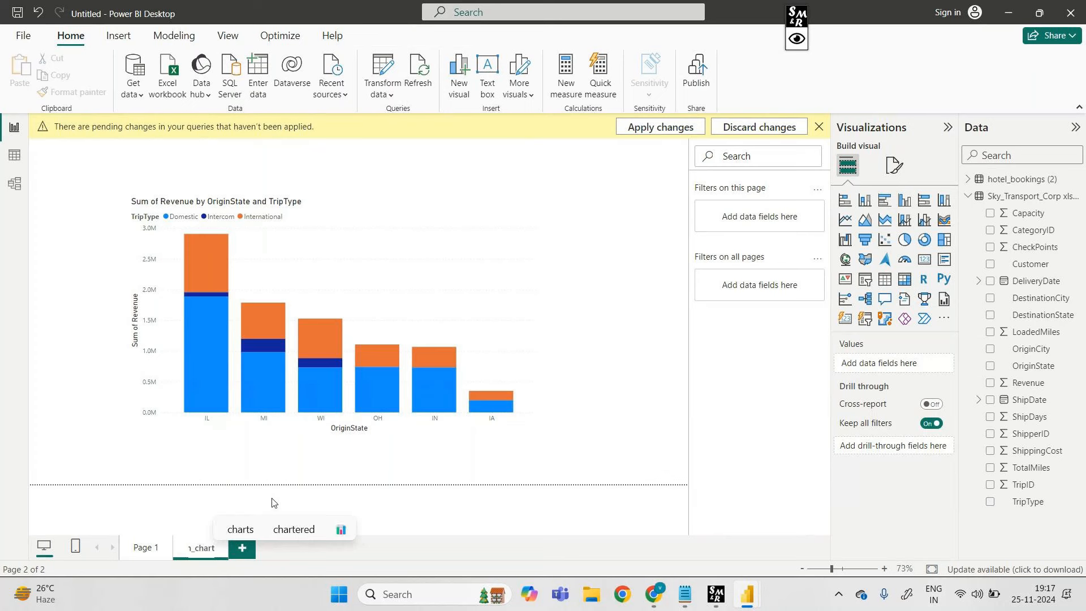
left_click(462, 505)
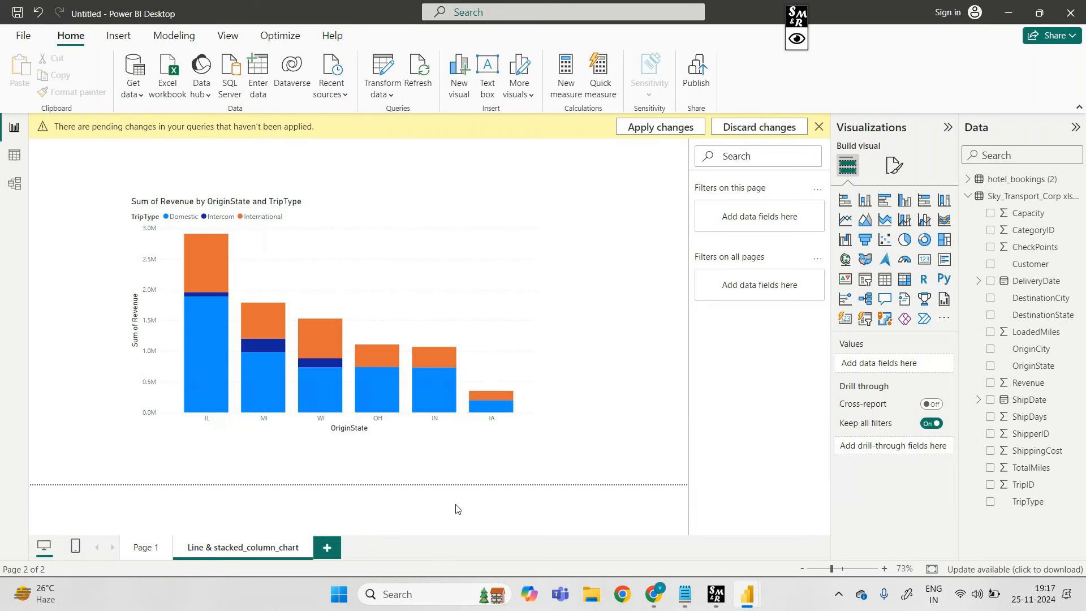
- Rename Page 1 as "stacked_column_chart"
right_click(142, 550)
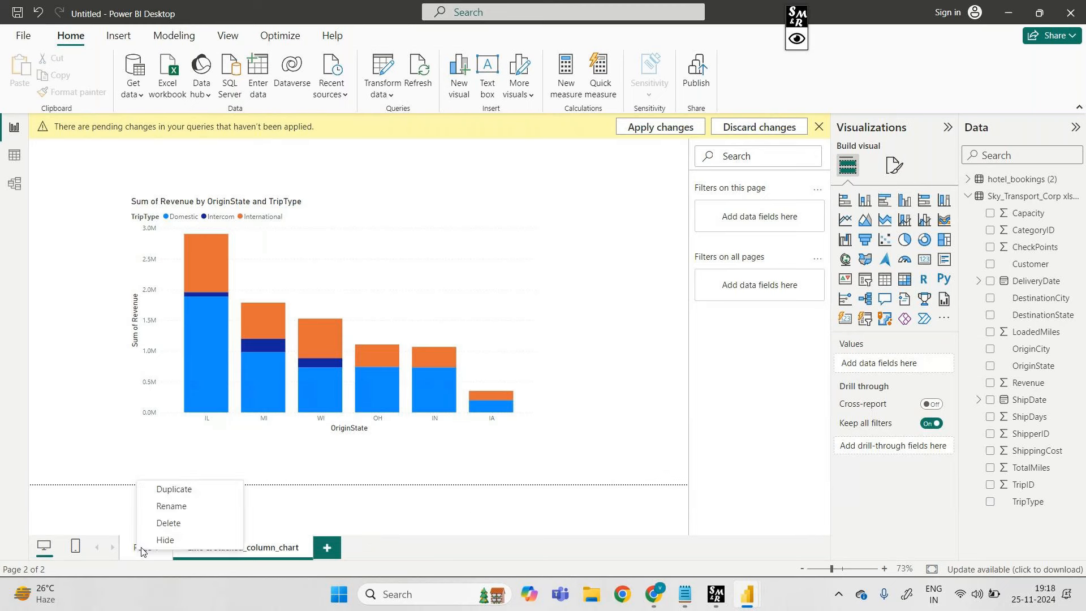
left_click(190, 509)
type("stacked_column_chart")
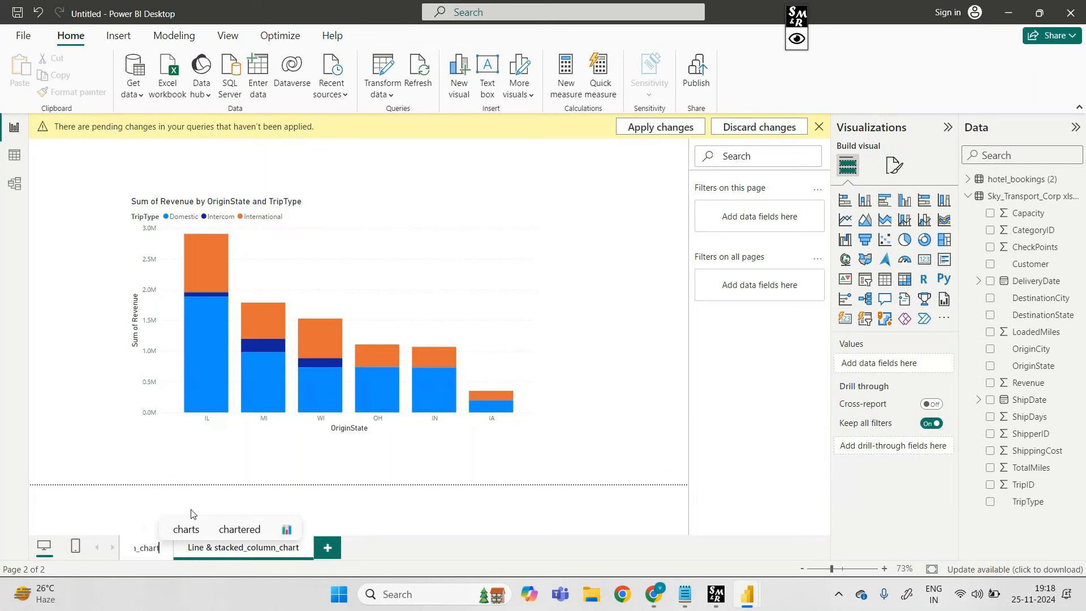
key("Return")
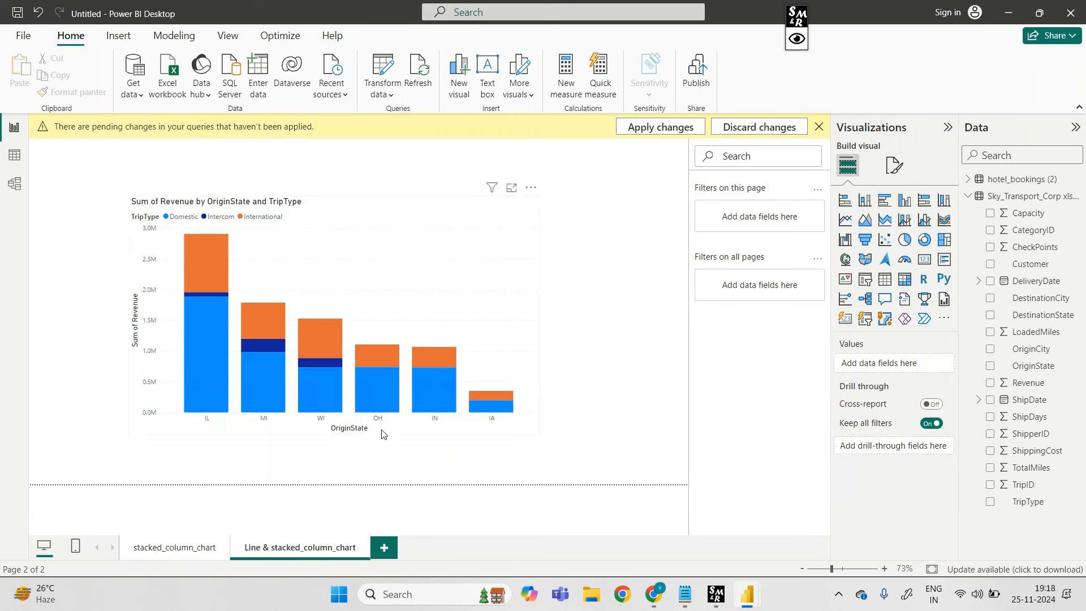
- Examine the field assignments of the charts on both pages to check which chart type each page holds
left_click(498, 275)
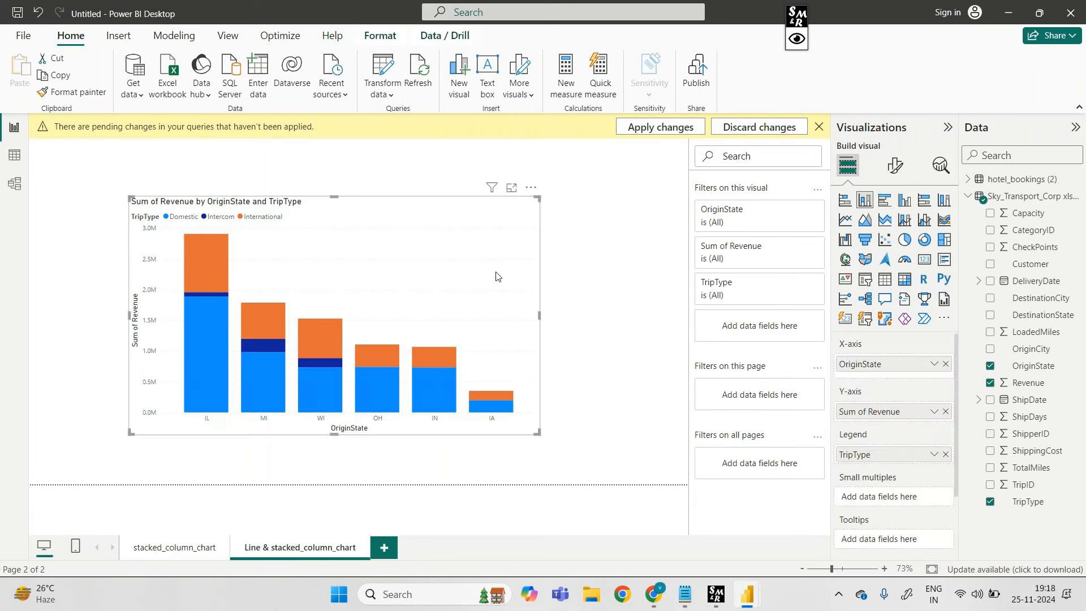
scroll(860, 486, "down", 3)
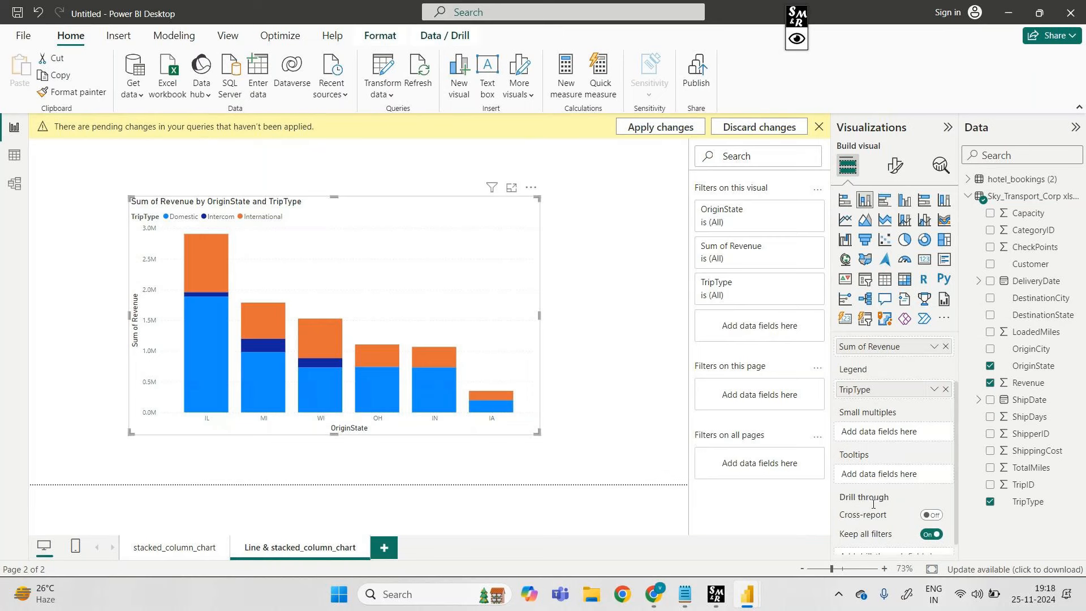
scroll(873, 508, "up", 2)
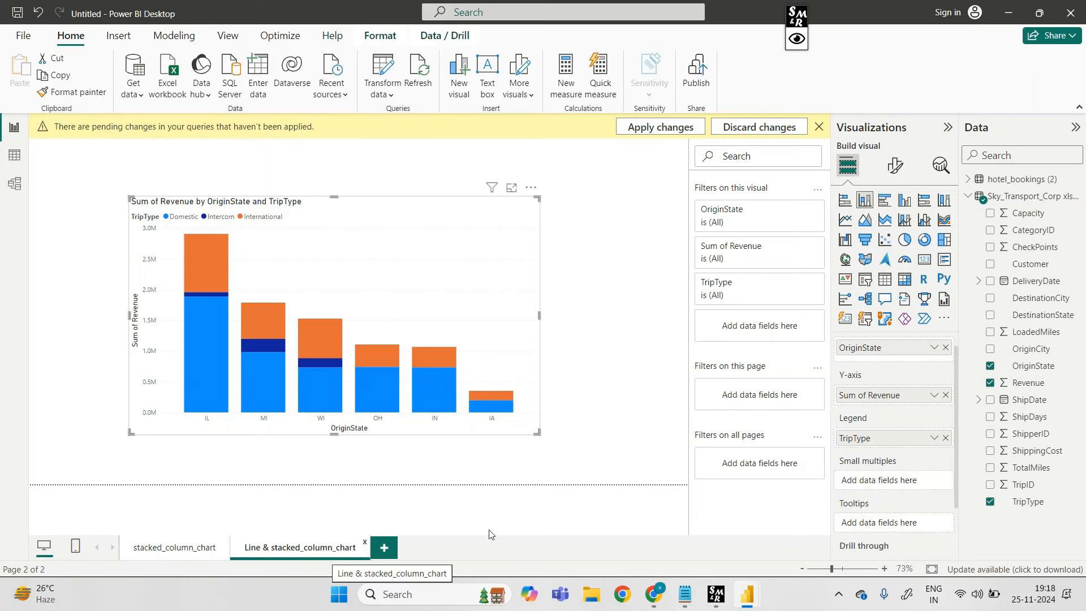
scroll(864, 496, "up", 1)
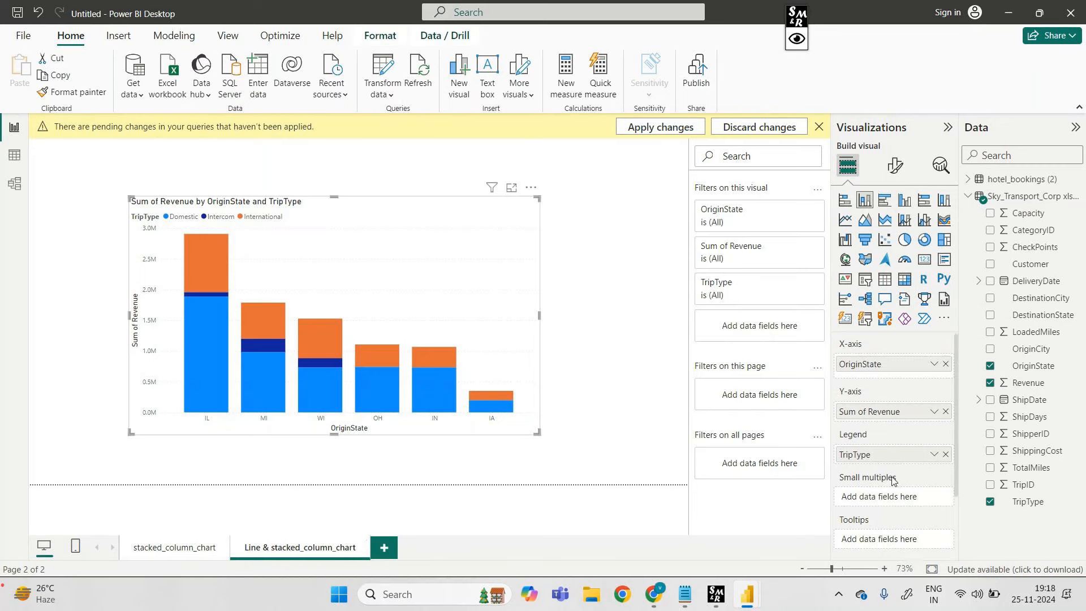
scroll(891, 484, "down", 3)
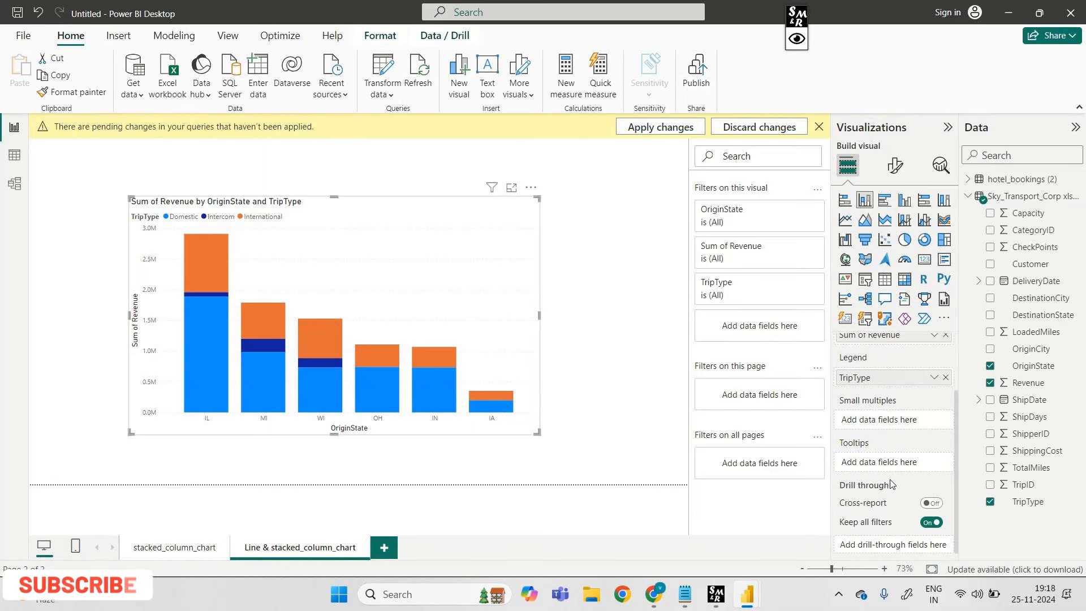
left_click(191, 546)
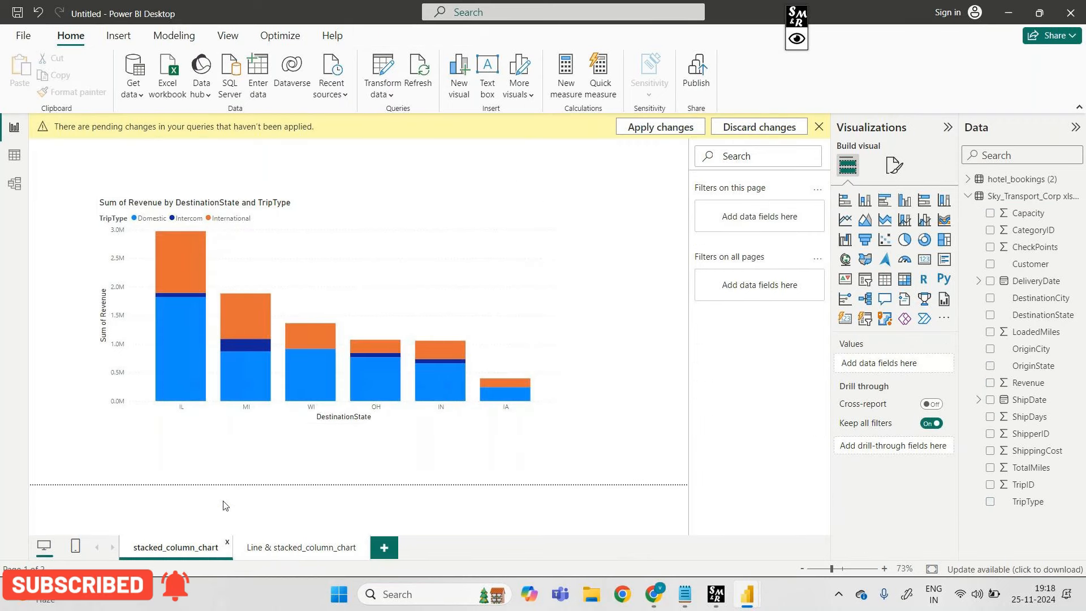
left_click(418, 273)
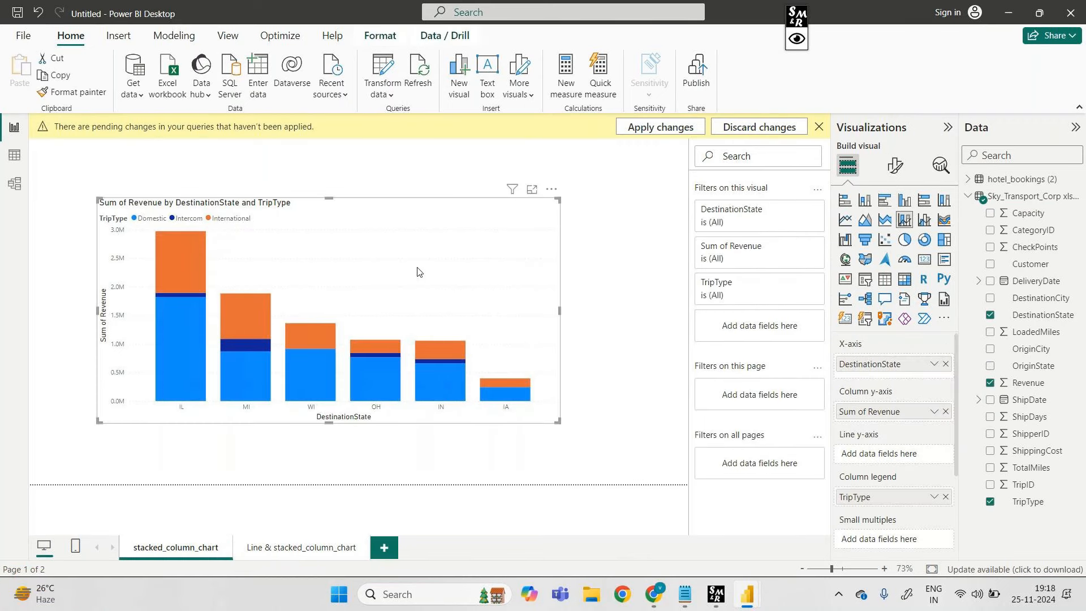
- Correct the first page's name to "line &stacked_column_chart"
right_click(180, 545)
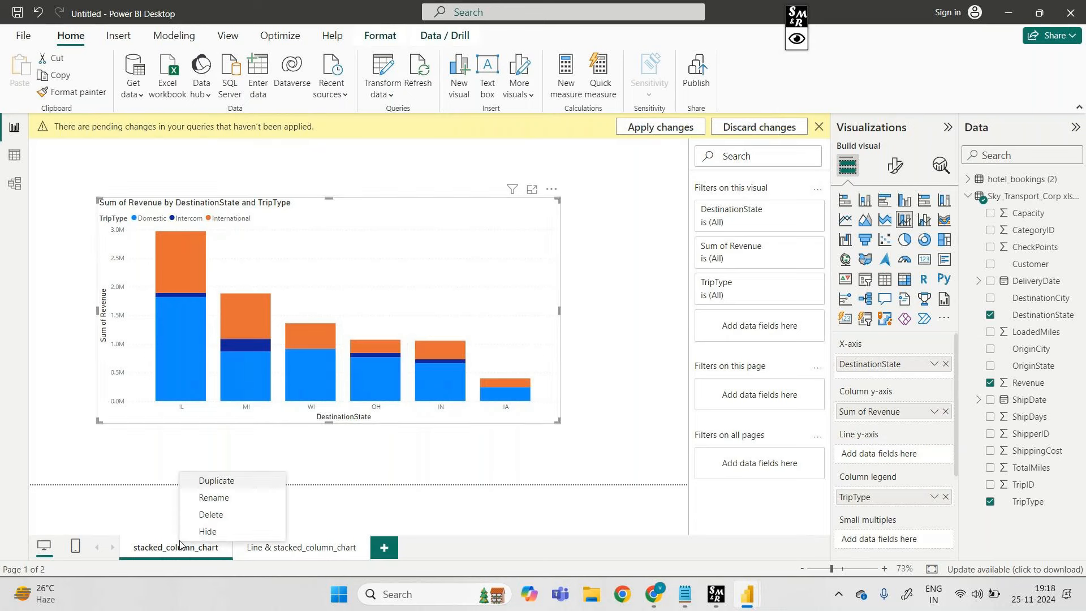
left_click(214, 497)
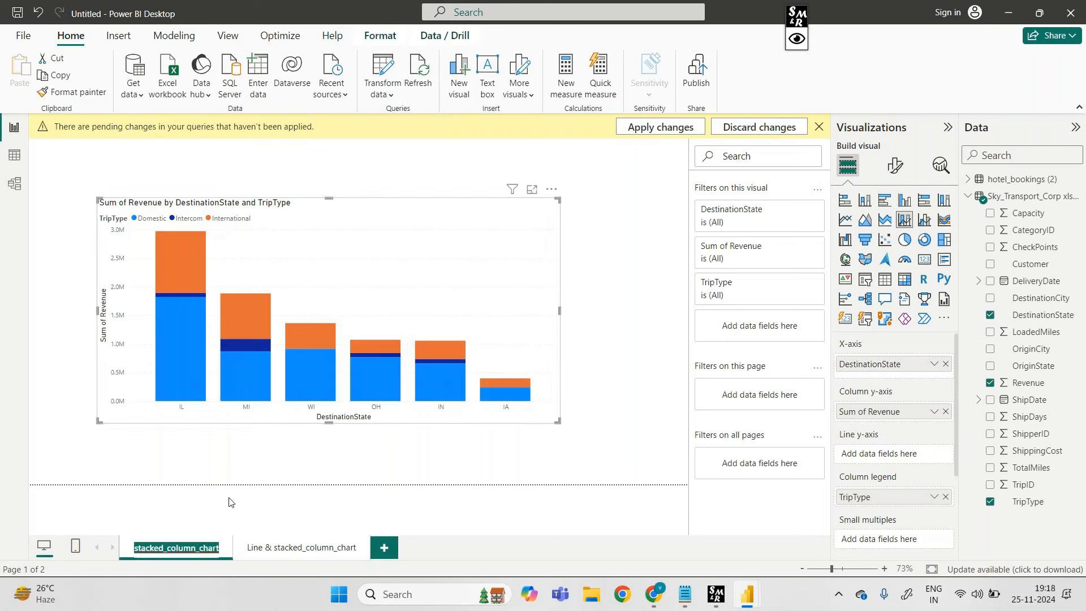
left_click(136, 548)
type("Line")
type(" 7")
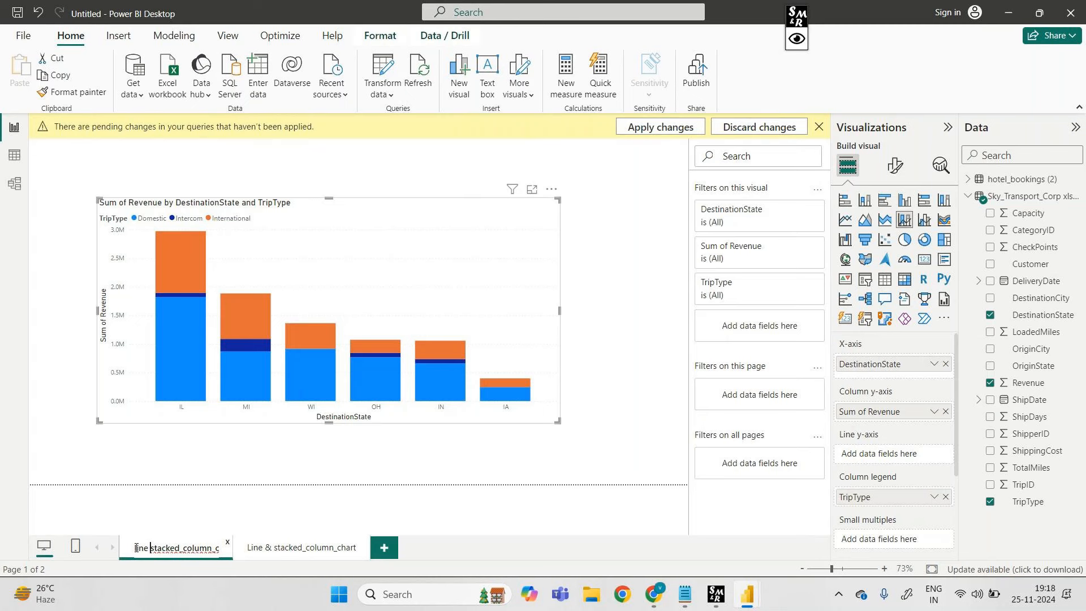
key("BackSpace")
type("&")
key("Return")
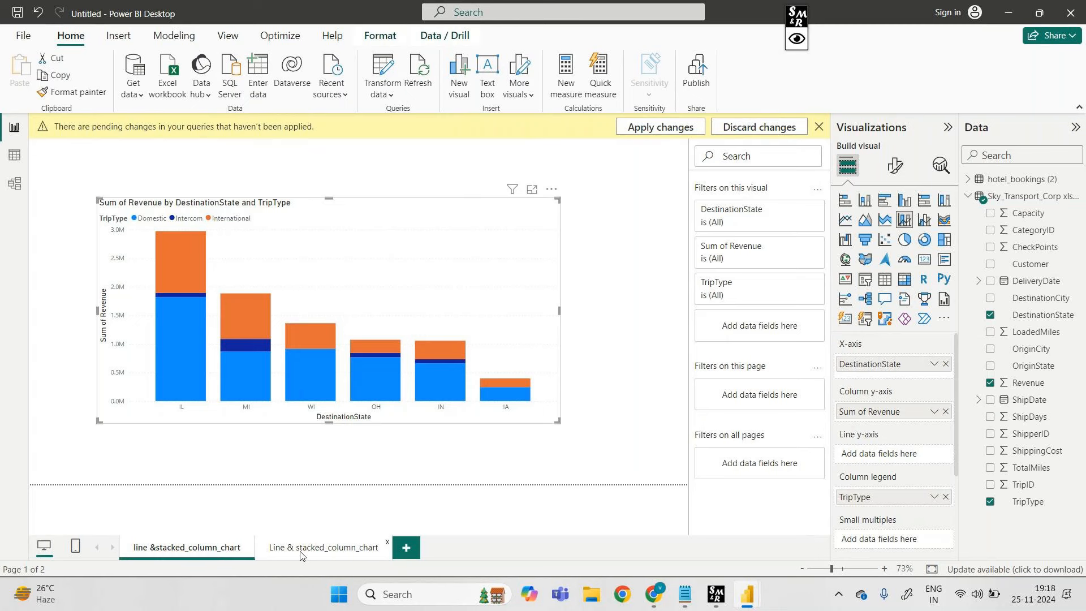
- Shorten the second page's name to "stacked_column_chart" by removing its "Line & " prefix
left_click(301, 551)
right_click(300, 554)
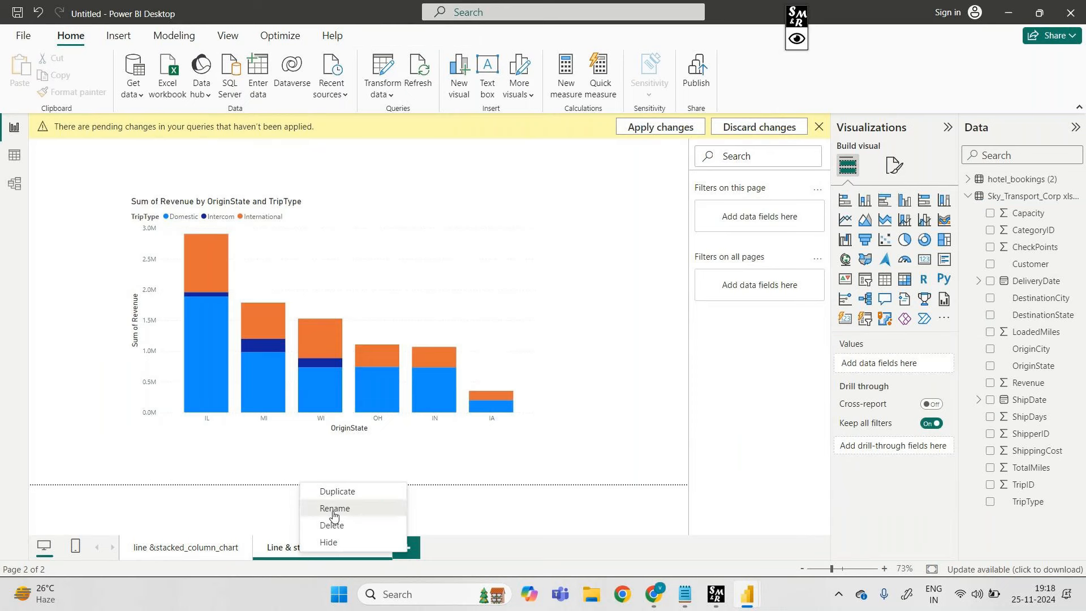
left_click(333, 512)
left_click(294, 549)
key("BackSpace")
key("BackSpace")
key("BackSpace")
key("BackSpace")
key("BackSpace")
key("BackSpace")
key("BackSpace")
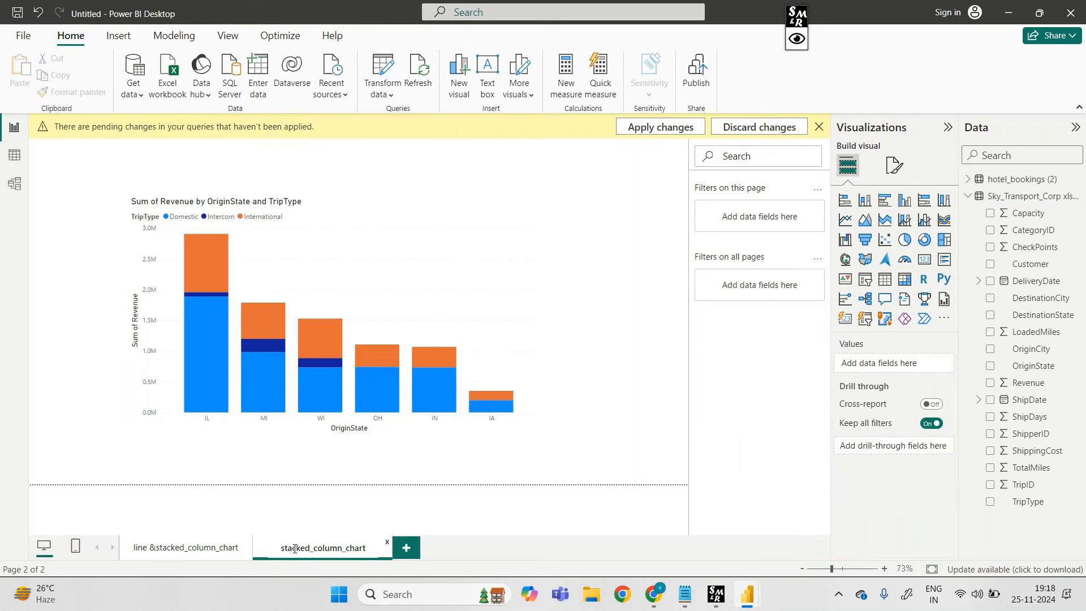
left_click(482, 518)
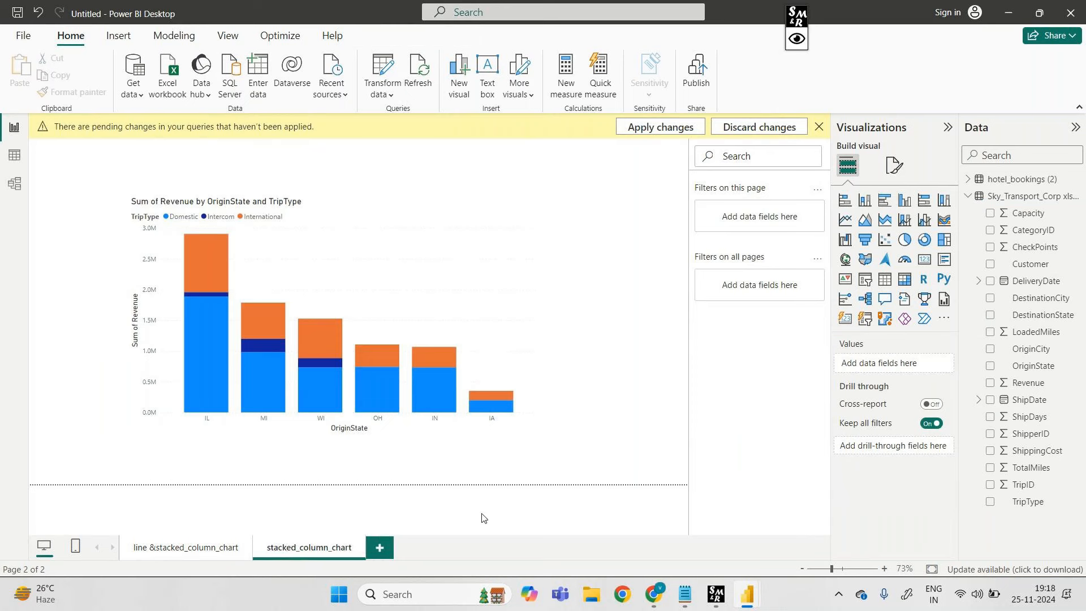
- Assign ShippingCost to the line y-axis of the combo chart on the line &stacked_column_chart page
left_click(205, 557)
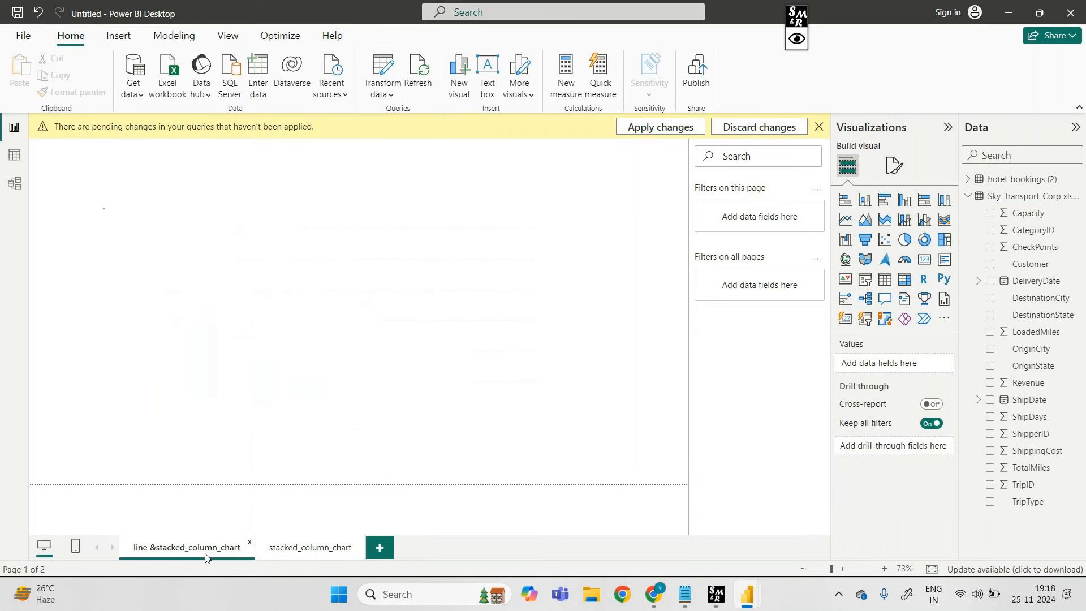
left_click(535, 271)
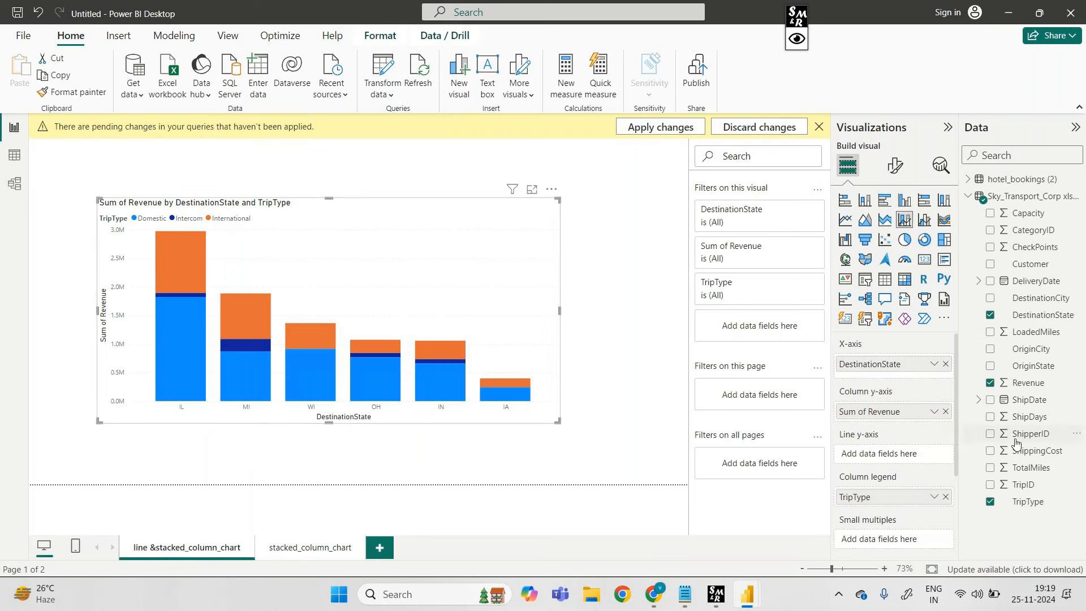
left_click_drag(1018, 451, 888, 454)
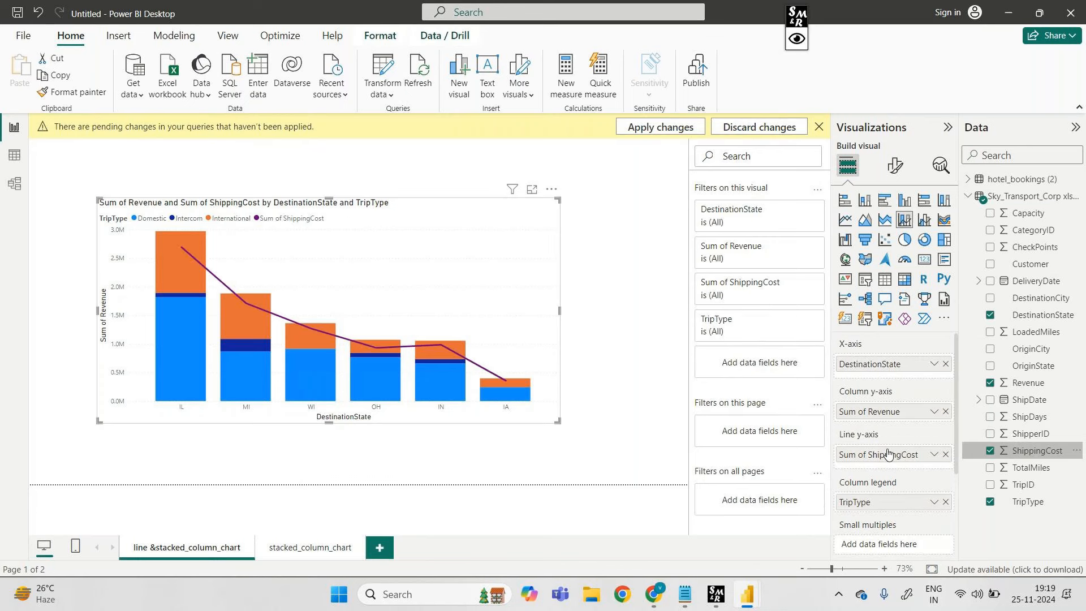
mouse_move(344, 340)
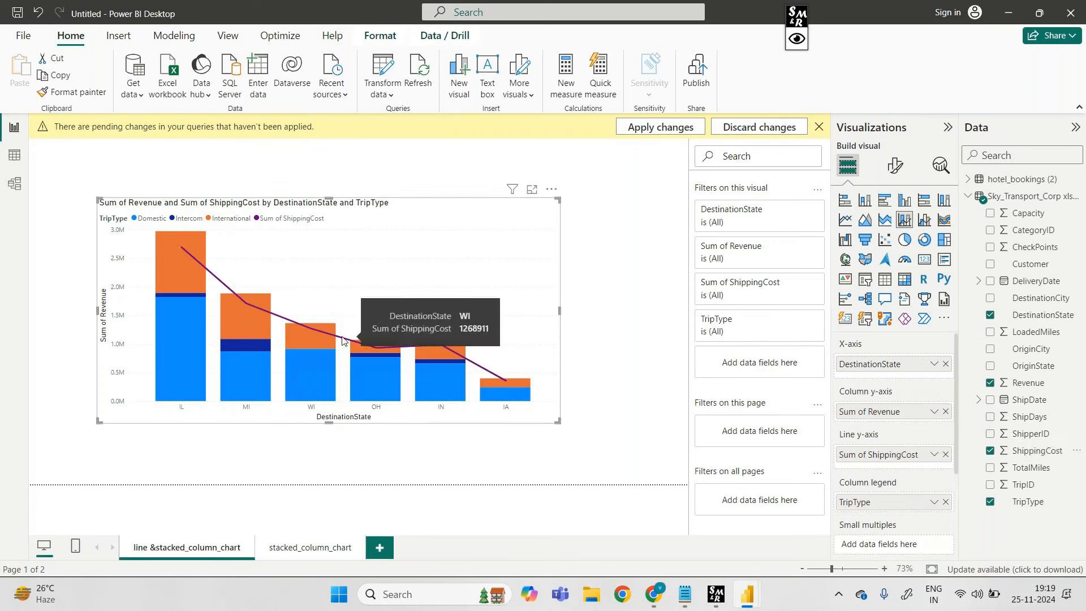
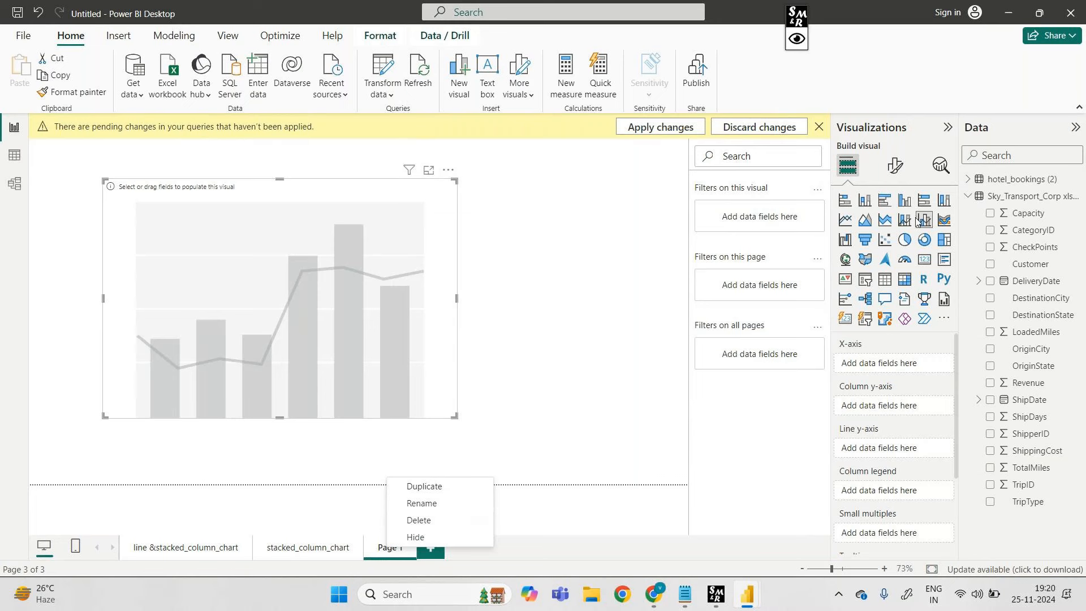
- Rename the third page, which holds the empty line and clustered column chart, as "line & clusterd_column_chart"
left_click(559, 325)
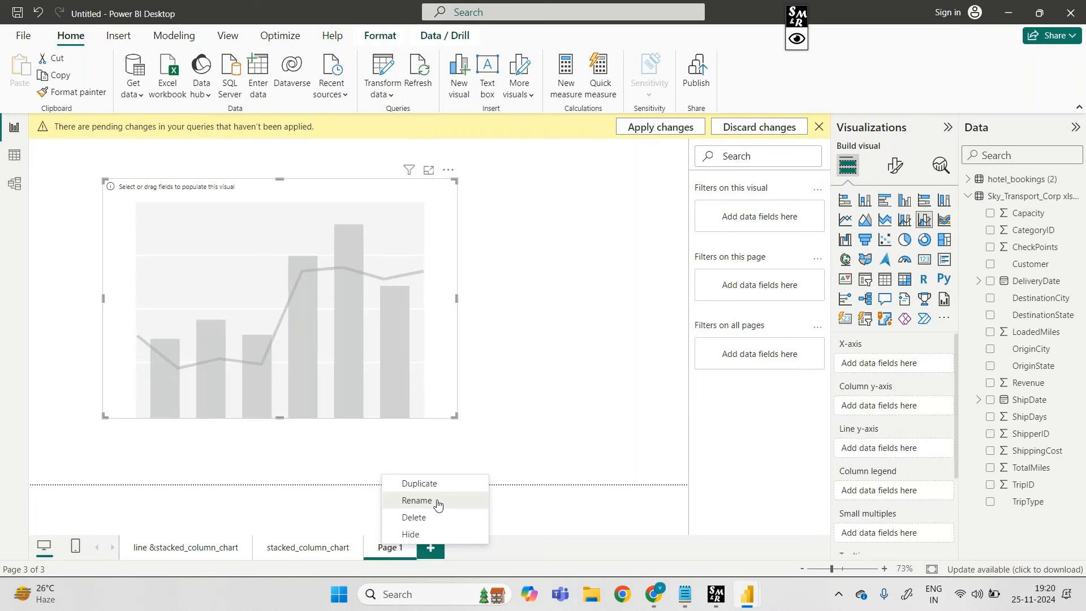
type("l")
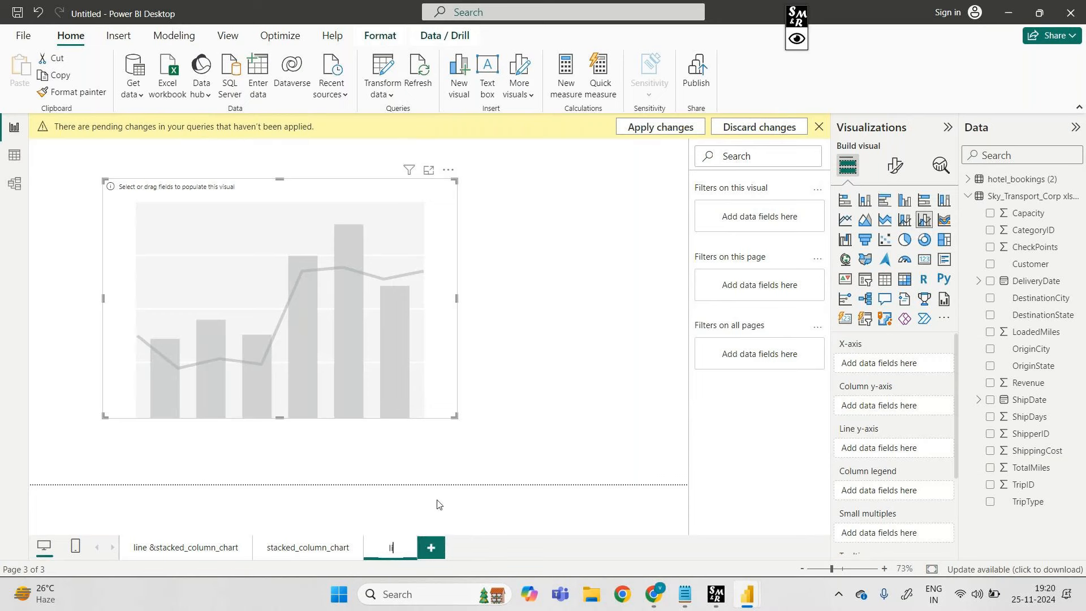
type("ine & cluster")
type("e")
type("_colum")
type("n_chart")
left_click(478, 512)
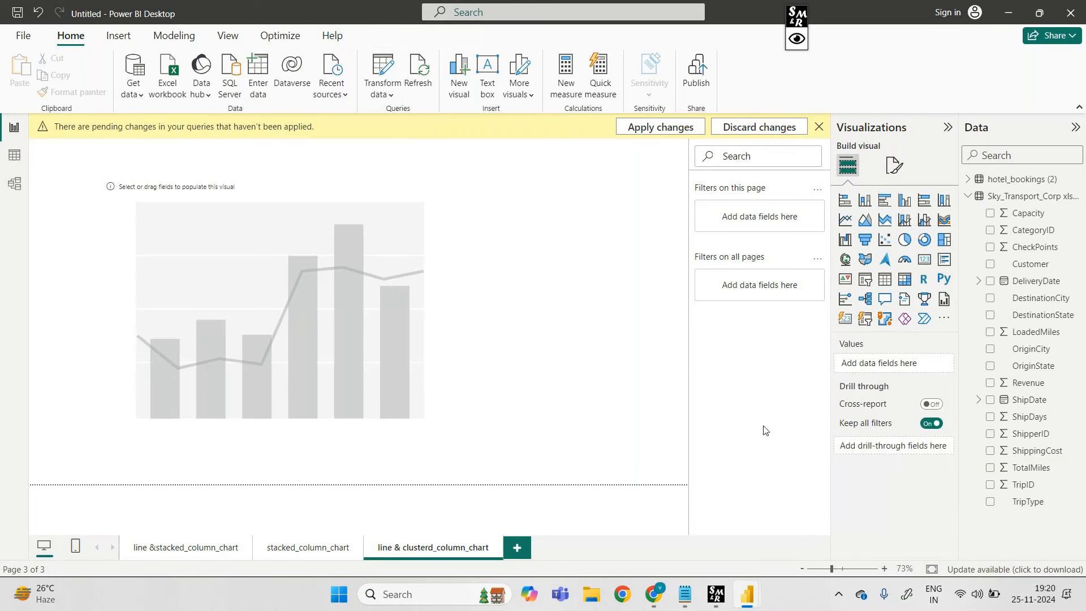
- Assign DestinationState to the X-axis and ShippingCost to the column y-axis of the line and clustered column chart
left_click(443, 279)
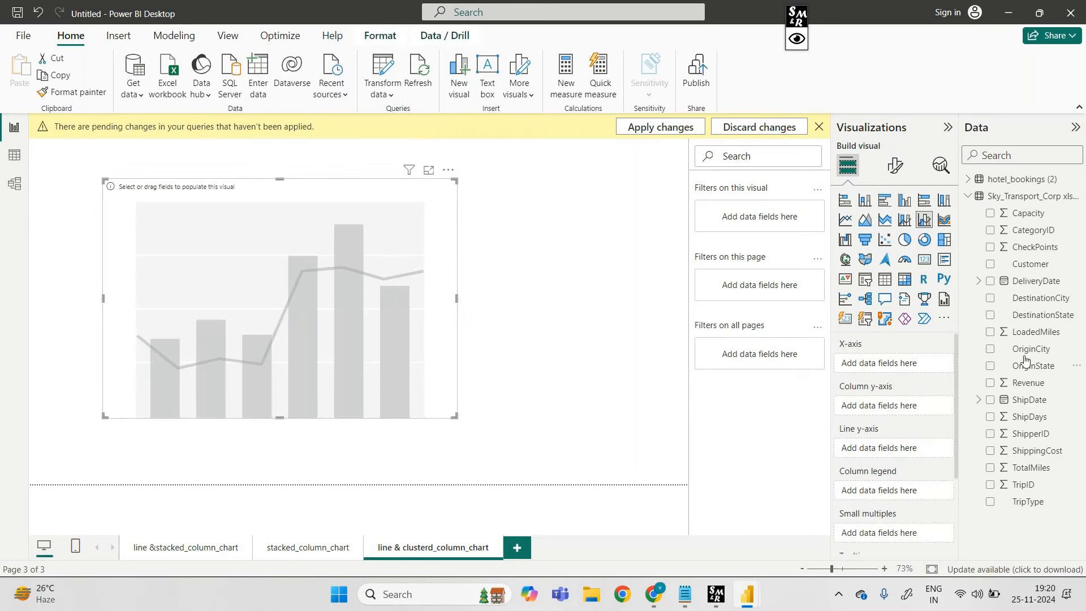
left_click_drag(1040, 317, 912, 364)
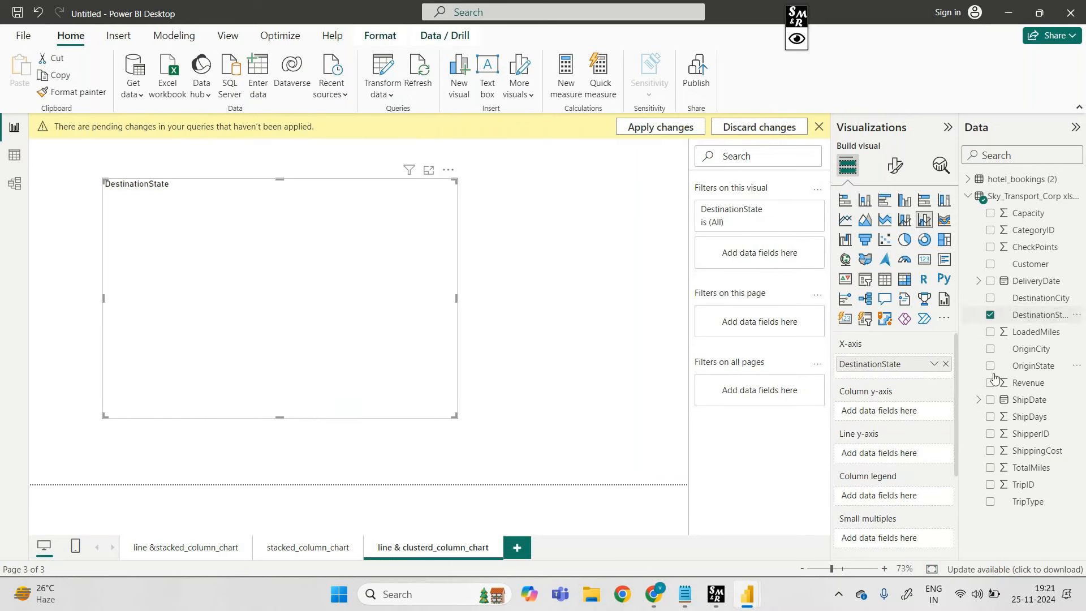
left_click_drag(1044, 451, 910, 411)
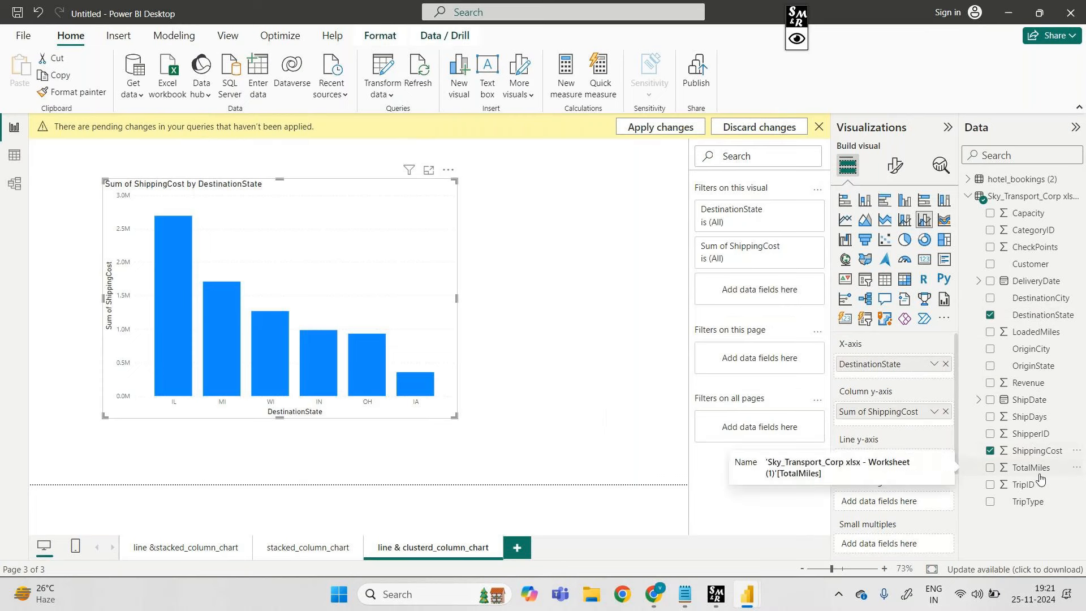
- Assign TotalMiles to the line y-axis and TripType to the column legend of the line and clustered column chart
left_click_drag(1040, 478, 920, 471)
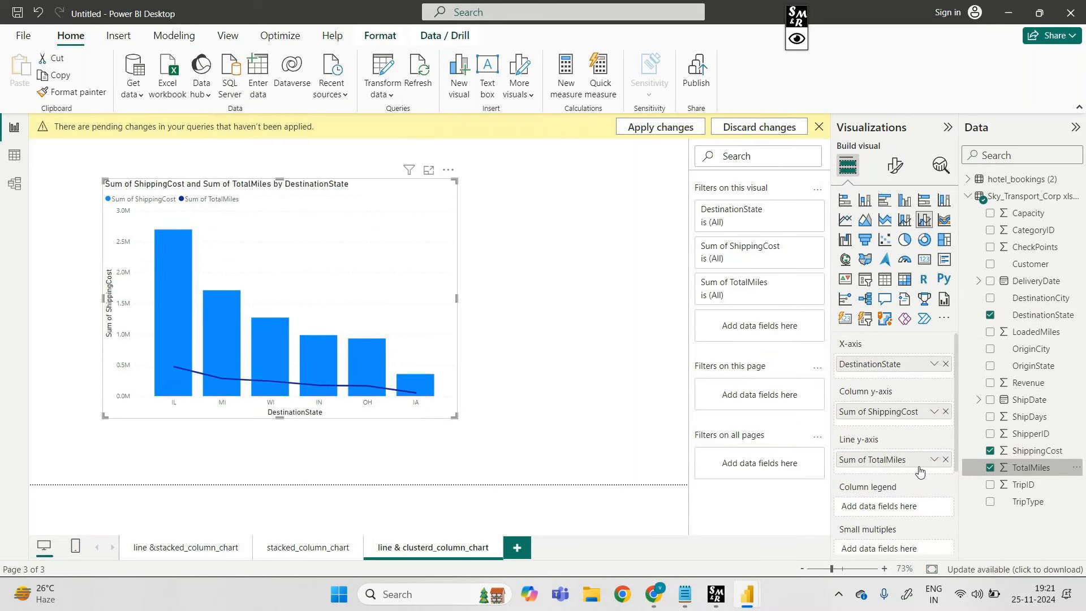
left_click_drag(1028, 502, 881, 507)
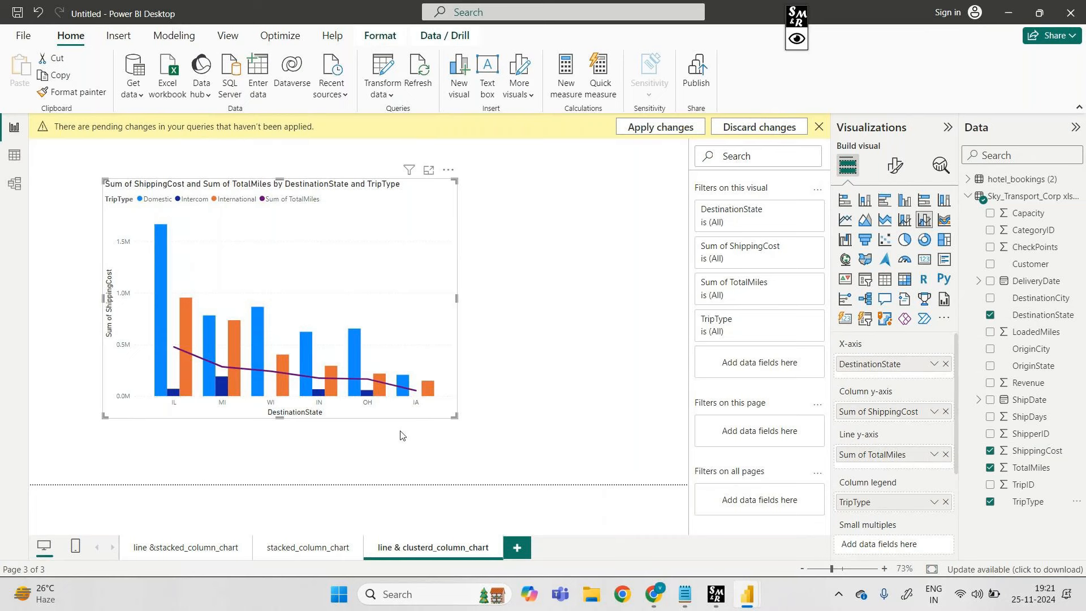
left_click(801, 47)
mouse_move(566, 195)
left_mouse_down()
mouse_move(567, 217)
mouse_move(676, 205)
left_mouse_up()
left_click_drag(589, 261, 577, 389)
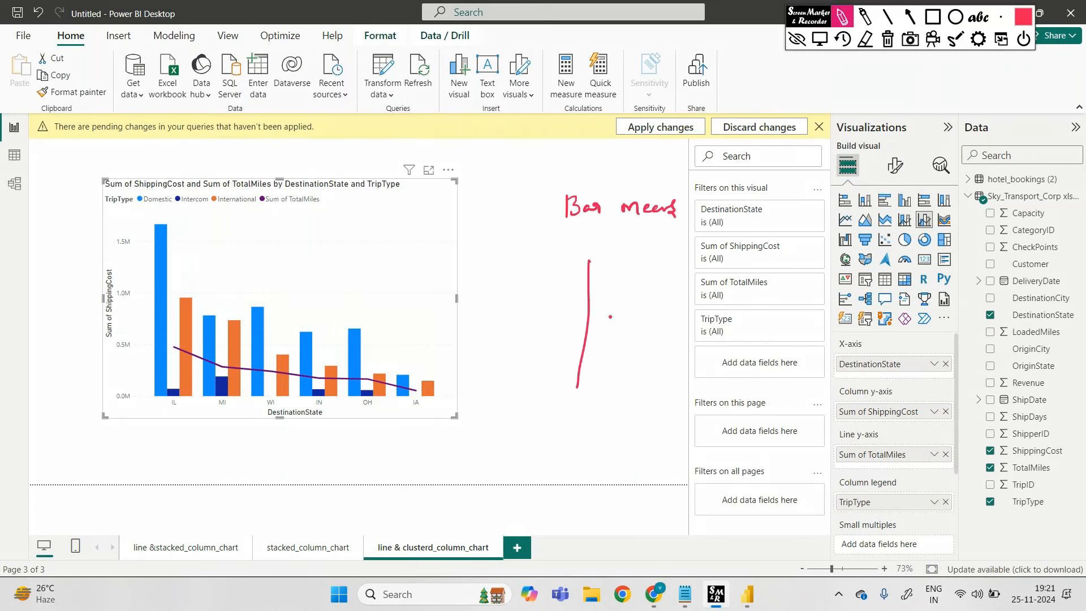
mouse_move(615, 255)
left_mouse_down()
mouse_move(619, 370)
mouse_move(578, 387)
left_mouse_up()
left_click_drag(589, 261, 625, 261)
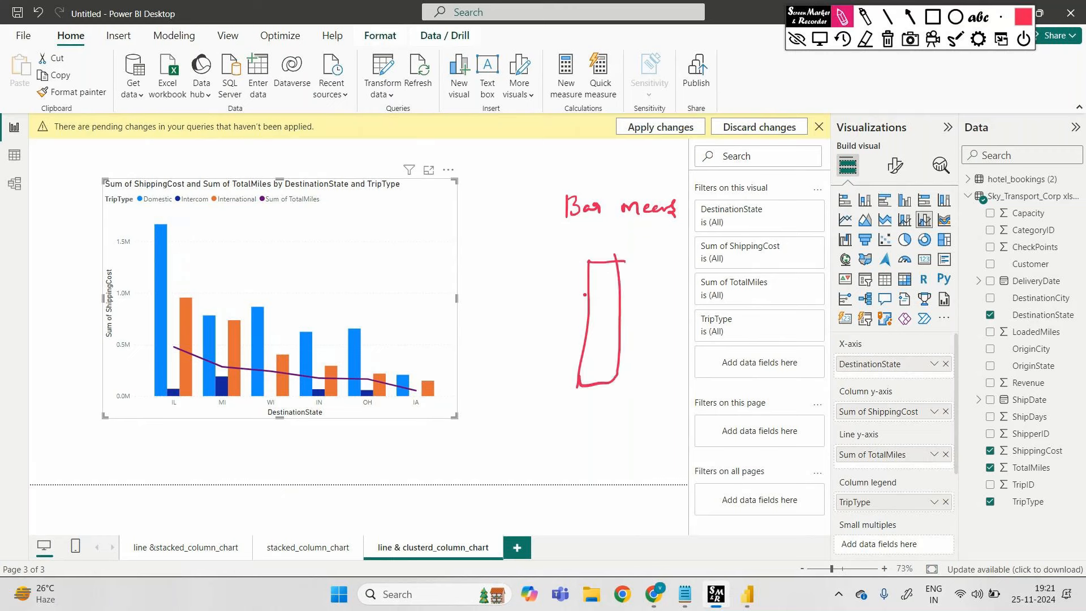
mouse_move(563, 135)
left_mouse_down()
mouse_move(637, 129)
mouse_move(564, 177)
left_mouse_up()
left_click_drag(636, 129, 644, 170)
left_click_drag(644, 169, 568, 178)
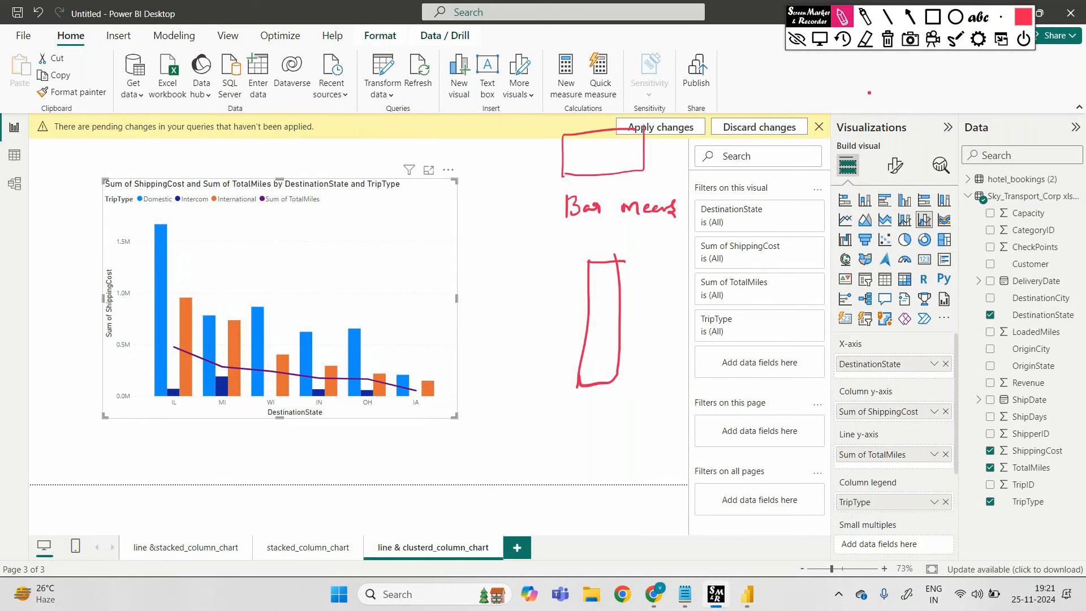
left_click(798, 39)
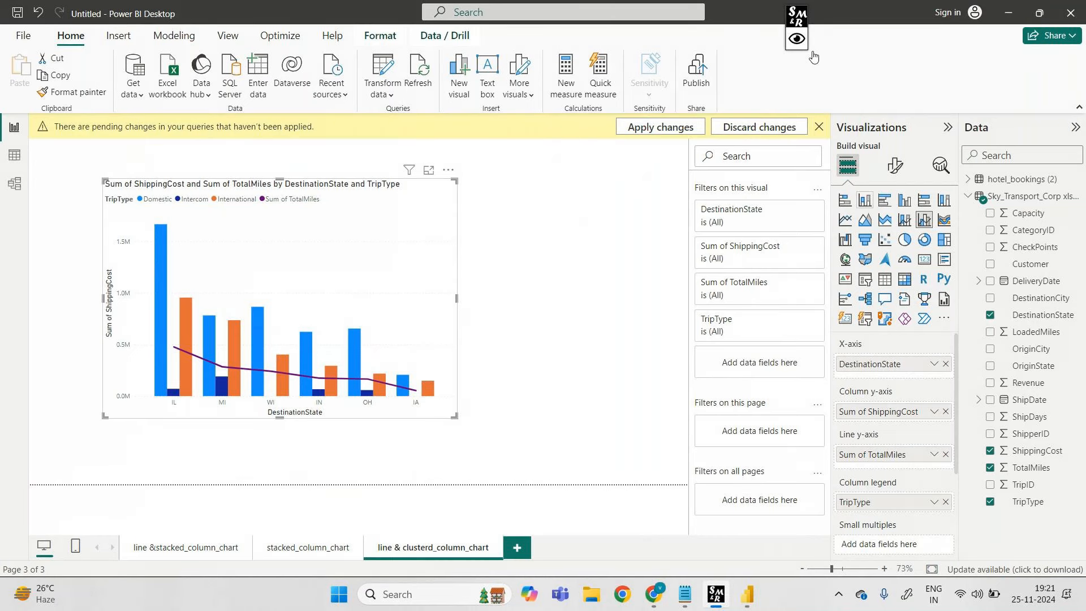
- Annotate the screen with a hand-drawn horizontal bar and the note "horizontal one called bar" beside it
left_click(799, 40)
left_click(842, 22)
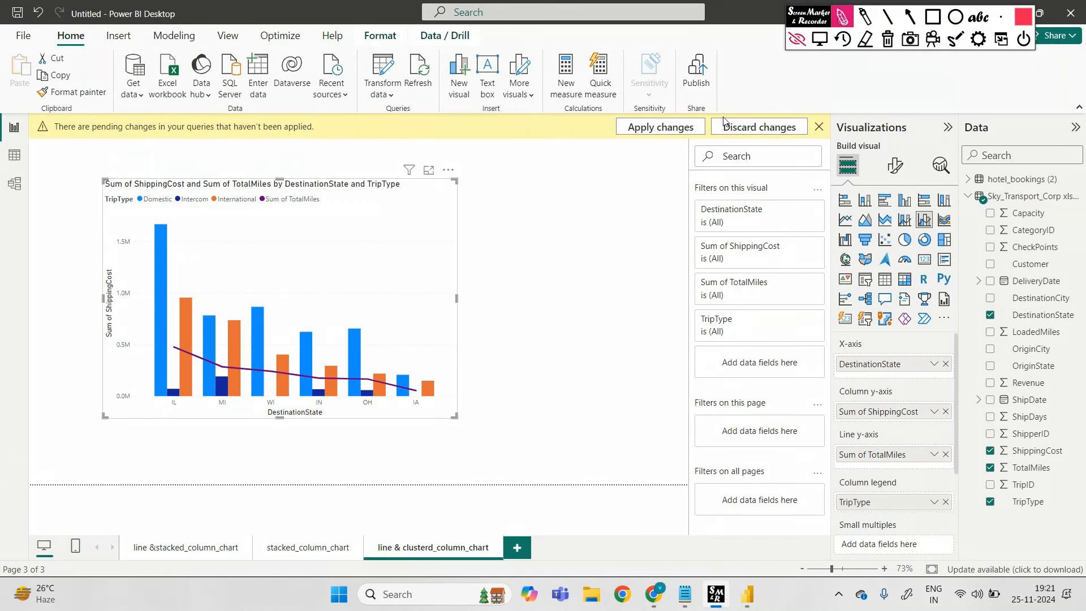
mouse_move(551, 167)
left_mouse_down()
mouse_move(550, 199)
mouse_move(714, 182)
left_mouse_up()
left_click_drag(710, 175, 712, 189)
mouse_move(760, 161)
left_mouse_down()
mouse_move(766, 180)
mouse_move(834, 169)
left_mouse_up()
left_click_drag(743, 224, 771, 229)
left_click_drag(736, 269, 729, 281)
left_click_drag(732, 276, 751, 283)
left_click_drag(755, 268, 764, 275)
mouse_move(766, 263)
left_mouse_down()
mouse_move(773, 280)
mouse_move(752, 323)
mouse_move(768, 322)
left_mouse_up()
left_click_drag(771, 323, 785, 312)
left_click(757, 332)
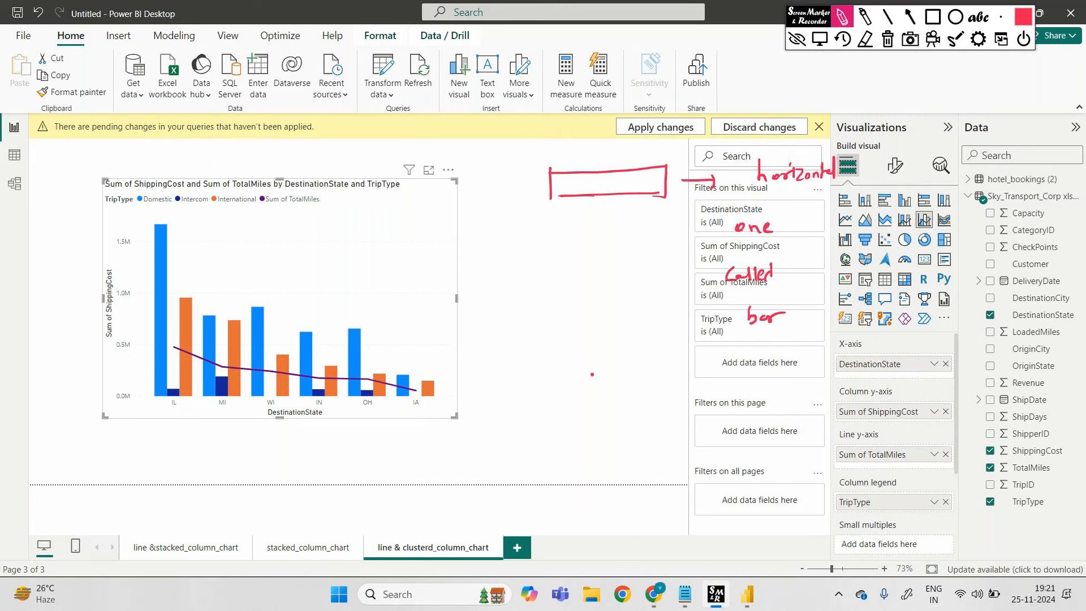
- Draw a vertical bar annotation labelled "column chart" with dividing lines across it, then clear all the screen annotations
mouse_move(559, 330)
left_mouse_down()
mouse_move(550, 445)
mouse_move(587, 334)
mouse_move(582, 445)
mouse_move(550, 445)
mouse_move(604, 460)
left_mouse_up()
left_click_drag(600, 451, 605, 463)
left_click_drag(649, 454, 645, 466)
left_click_drag(653, 457, 690, 465)
left_click_drag(691, 465, 735, 465)
mouse_move(756, 457)
left_mouse_down()
mouse_move(746, 468)
mouse_move(788, 464)
left_mouse_up()
left_click_drag(789, 453, 804, 450)
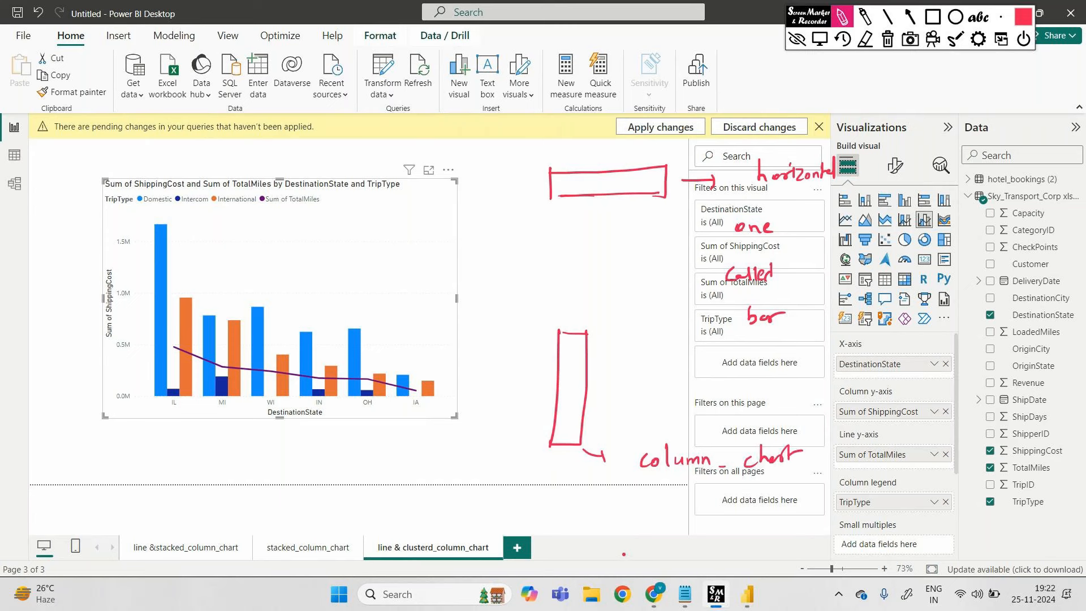
mouse_move(557, 362)
left_mouse_down()
mouse_move(589, 361)
mouse_move(591, 387)
left_mouse_up()
left_click_drag(553, 421, 585, 419)
left_click(888, 38)
left_click(798, 38)
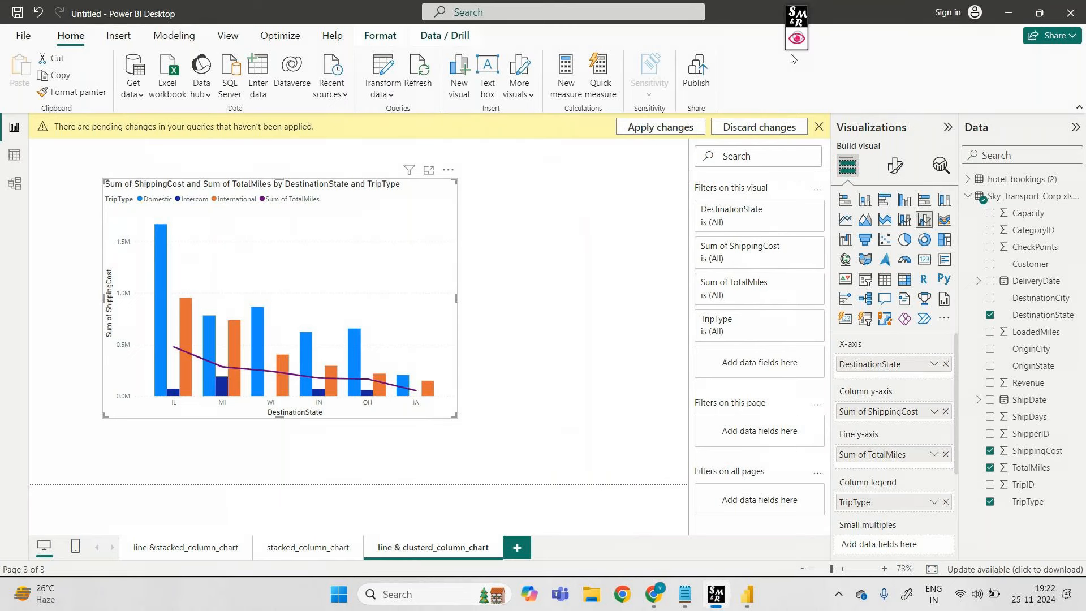
- Switch to OneNote and add a page titled "Class2" to the H.T 7pm section, hiding the page navigation
left_click(431, 594)
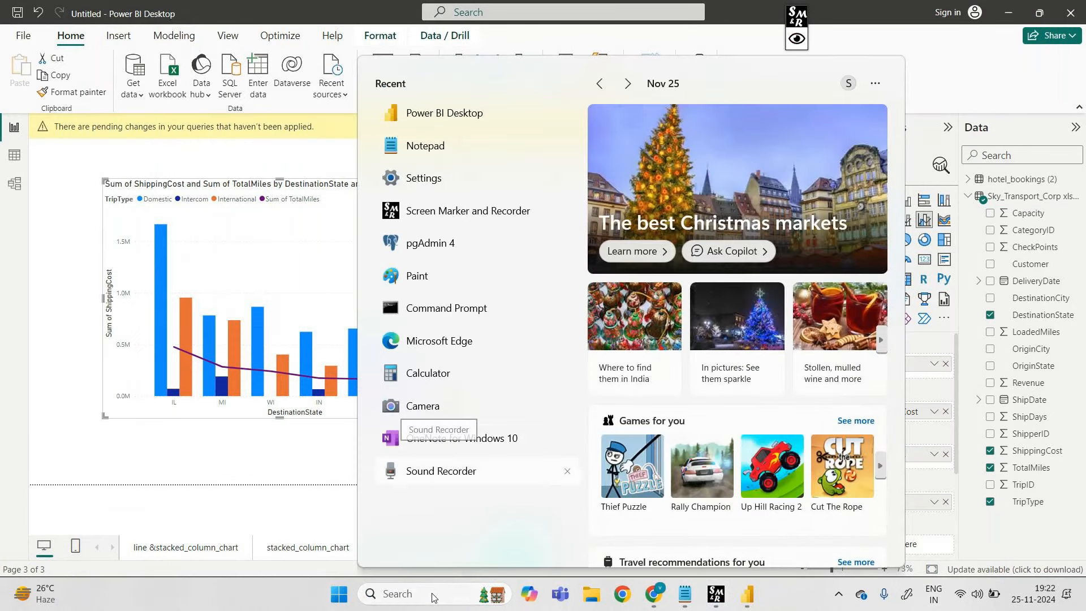
left_click(449, 471)
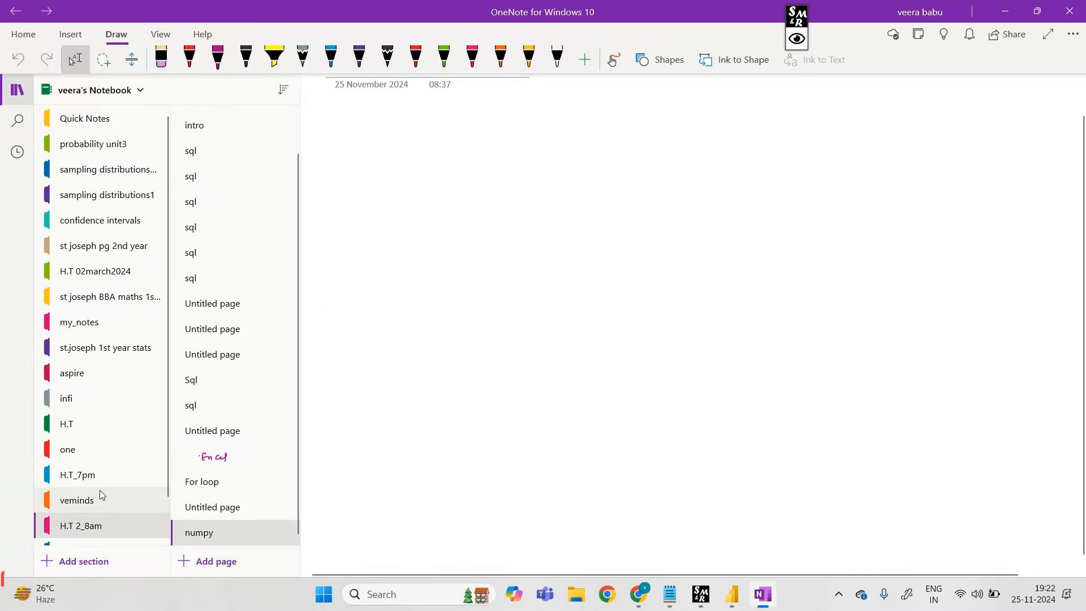
scroll(102, 497, "down", 2)
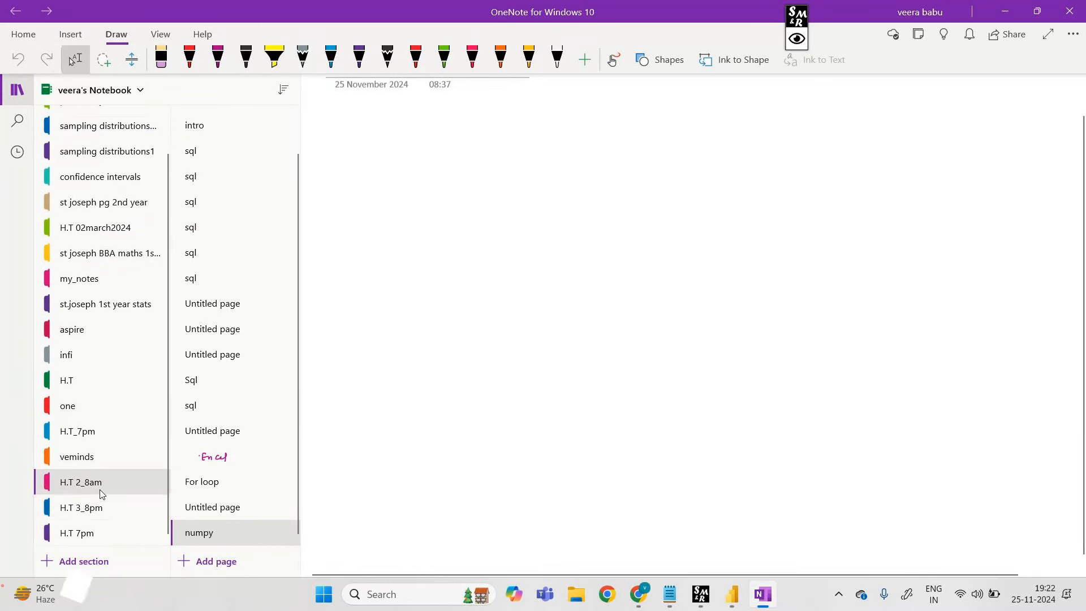
left_click(105, 532)
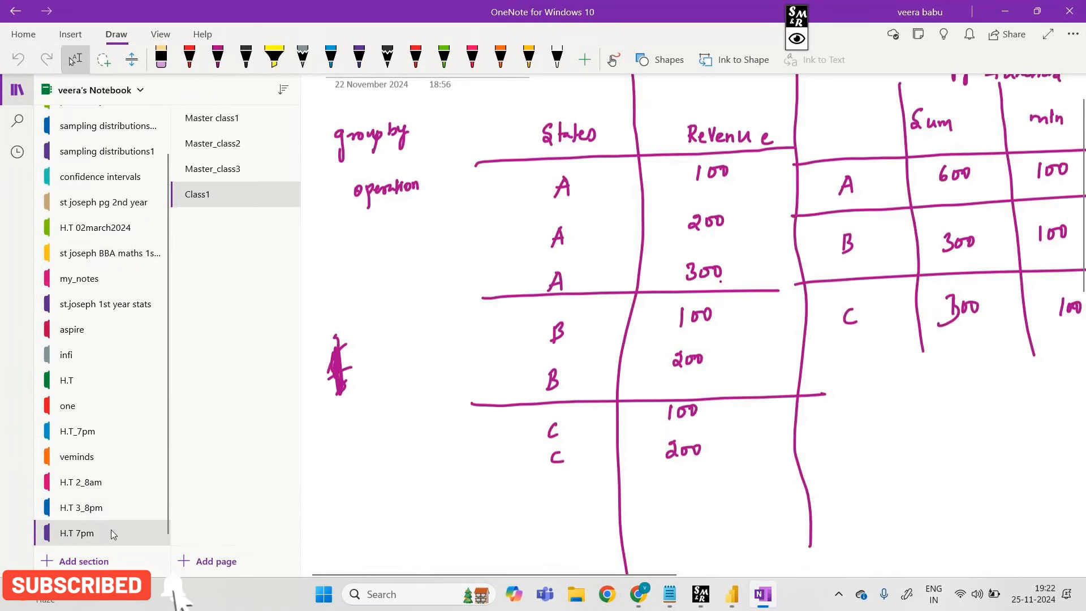
left_click(206, 562)
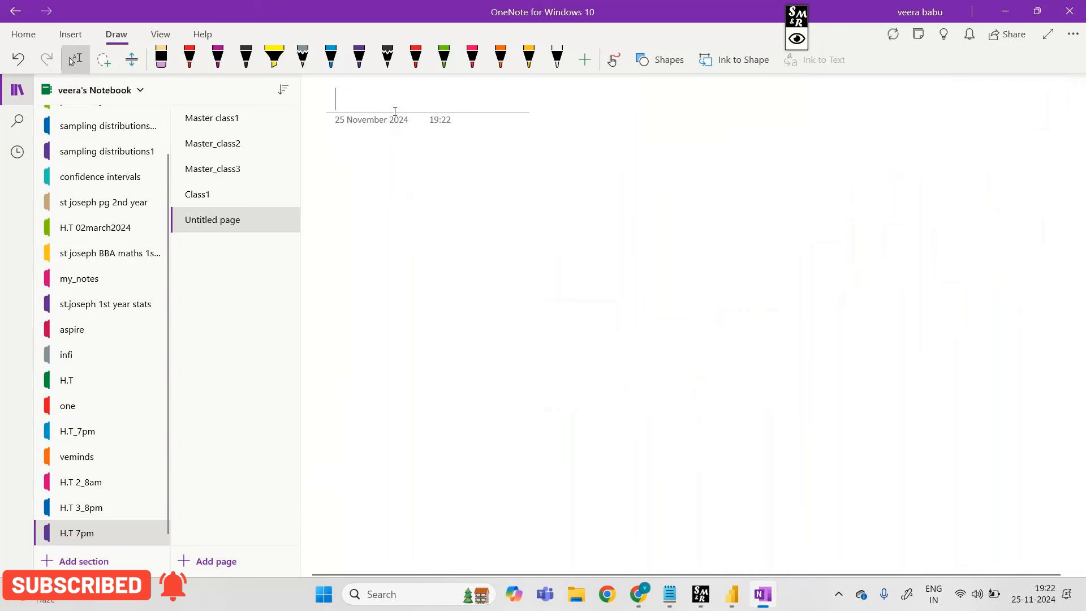
type("class")
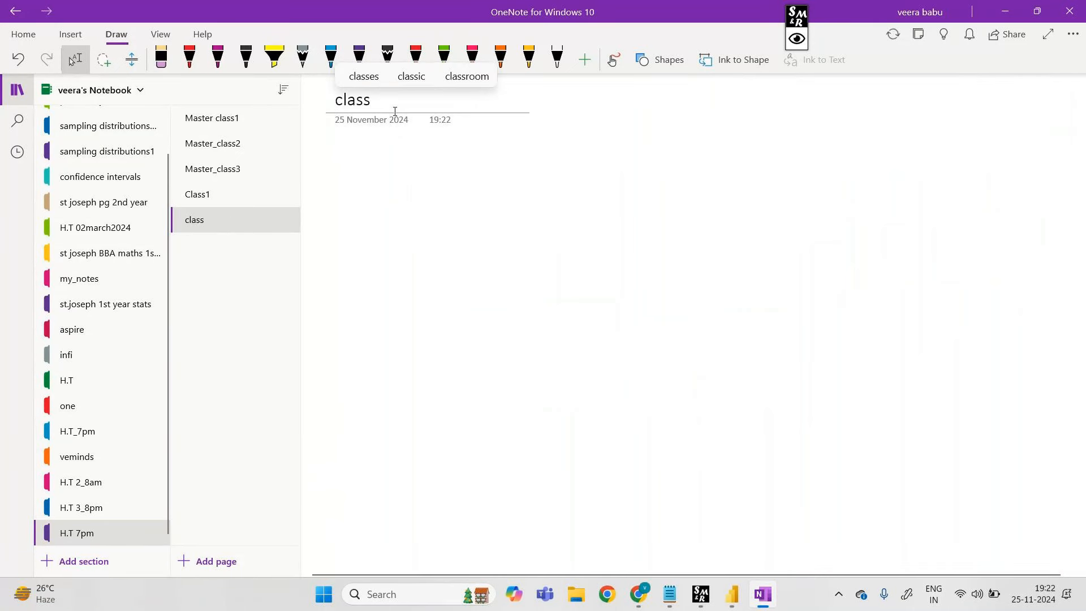
type("2")
left_click(18, 89)
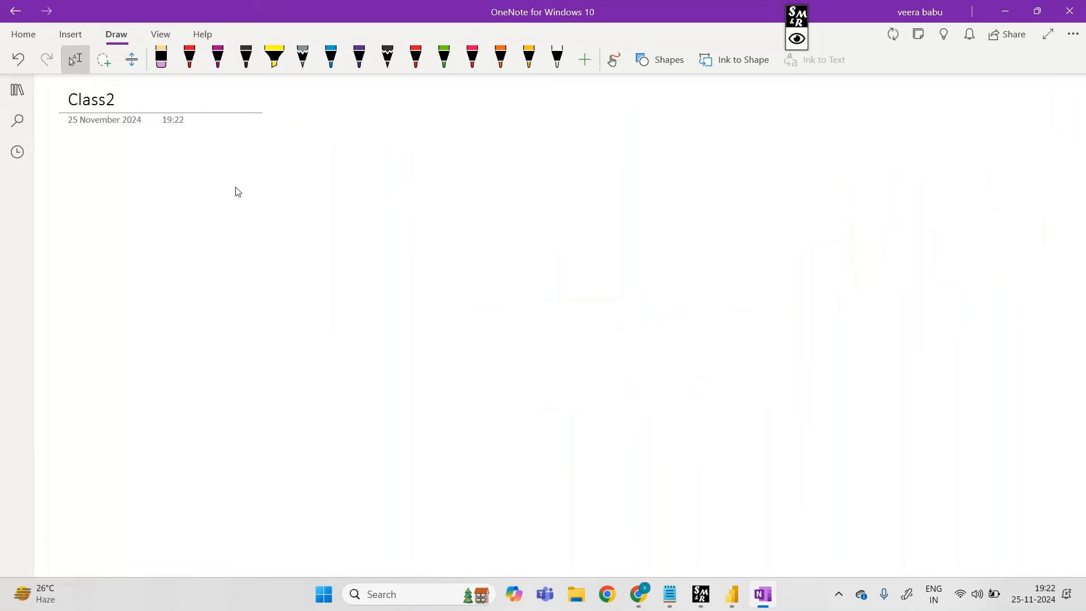
- Draw a long horizontal rectangle below the page title and handwrite an arrow and "Bar Chart" beside it
left_click(660, 59)
left_click(659, 253)
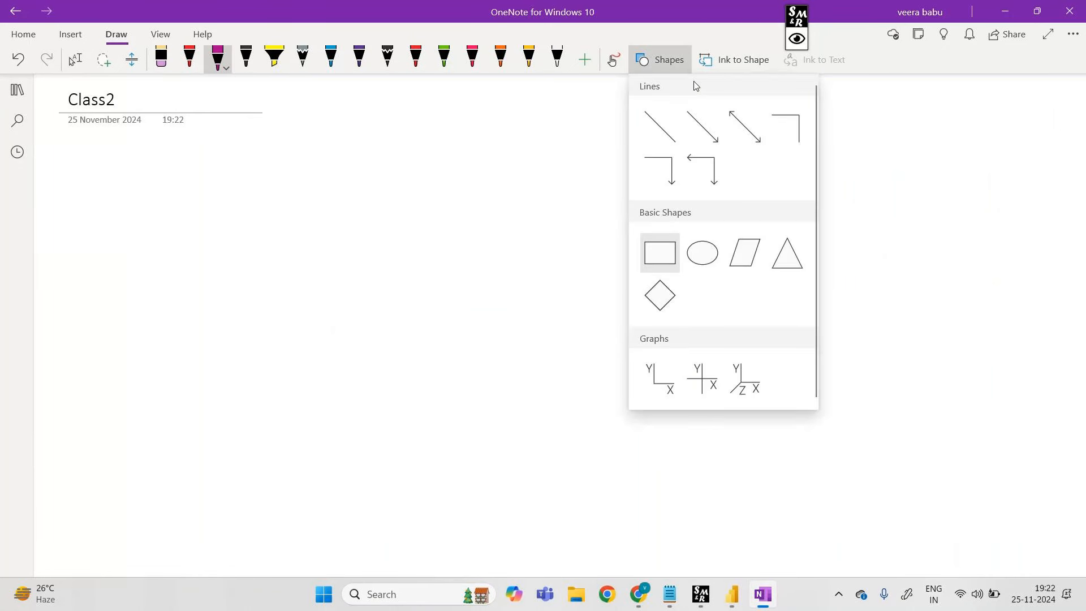
left_click_drag(219, 189, 611, 241)
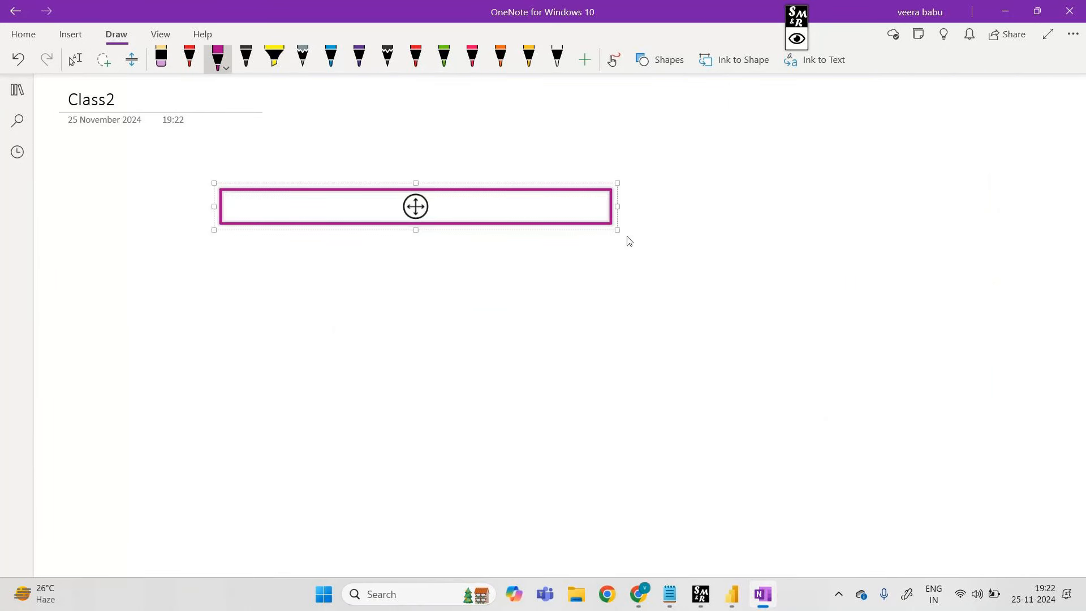
left_click(731, 226)
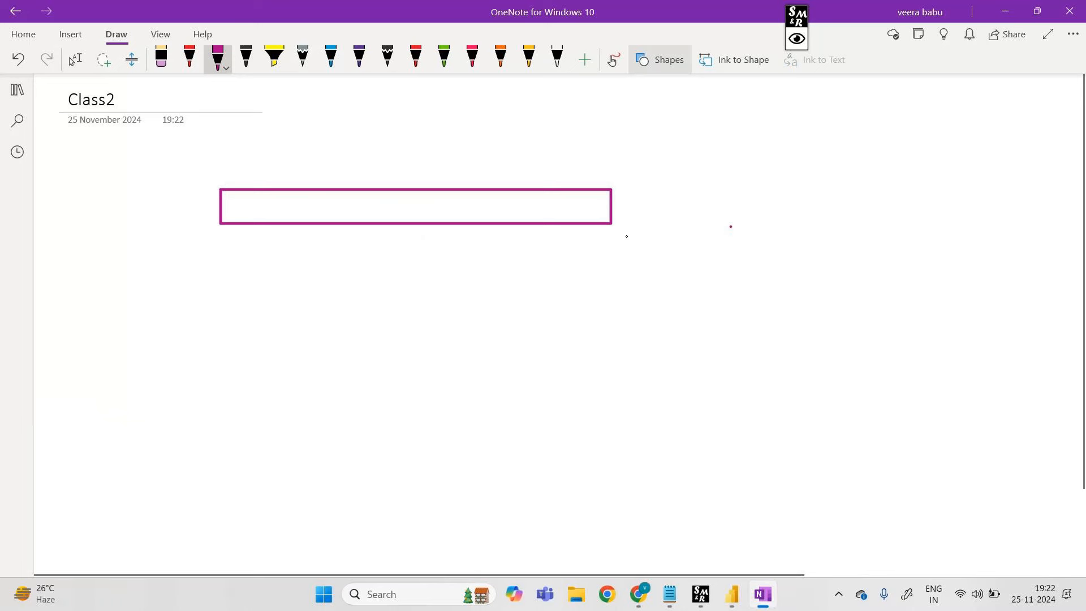
mouse_move(676, 207)
left_mouse_down()
mouse_move(720, 210)
mouse_move(764, 196)
mouse_move(762, 213)
mouse_move(838, 206)
left_mouse_up()
mouse_move(843, 188)
left_mouse_down()
mouse_move(854, 204)
mouse_move(869, 197)
left_mouse_up()
left_click_drag(873, 191, 872, 207)
left_click_drag(867, 199, 881, 194)
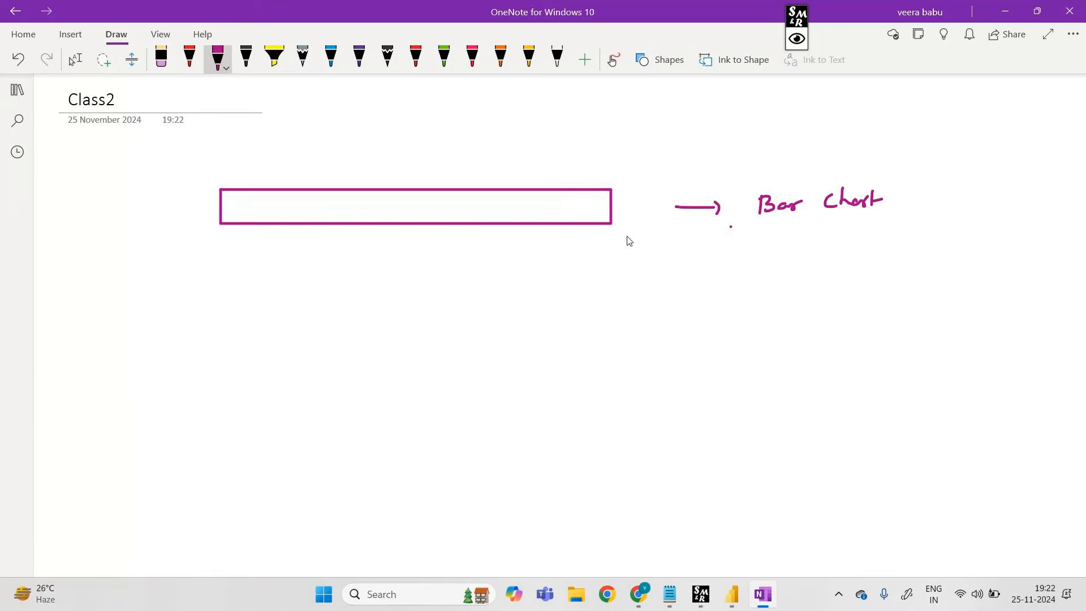
- Draw a tall vertical rectangle below the horizontal one and handwrite an arrow and "column" beneath it
left_click(660, 60)
left_click(659, 250)
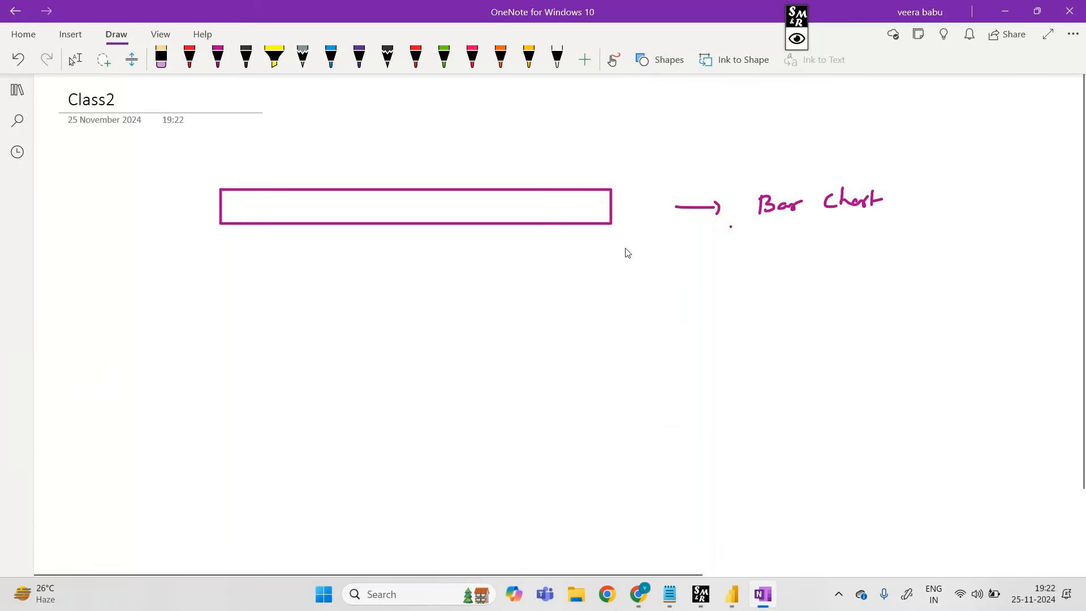
mouse_move(170, 308)
left_mouse_down()
mouse_move(160, 443)
mouse_move(118, 513)
left_mouse_up()
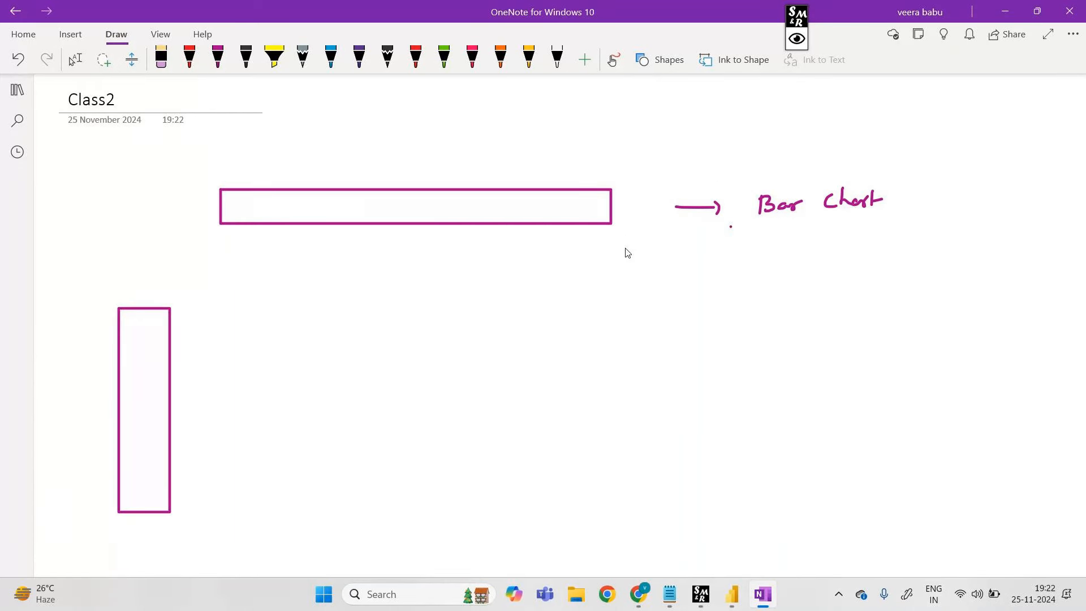
left_click(218, 57)
left_click(172, 544)
mouse_move(180, 532)
left_mouse_down()
mouse_move(233, 555)
mouse_move(247, 546)
left_mouse_up()
mouse_move(256, 532)
left_mouse_down()
mouse_move(255, 555)
mouse_move(294, 560)
left_mouse_up()
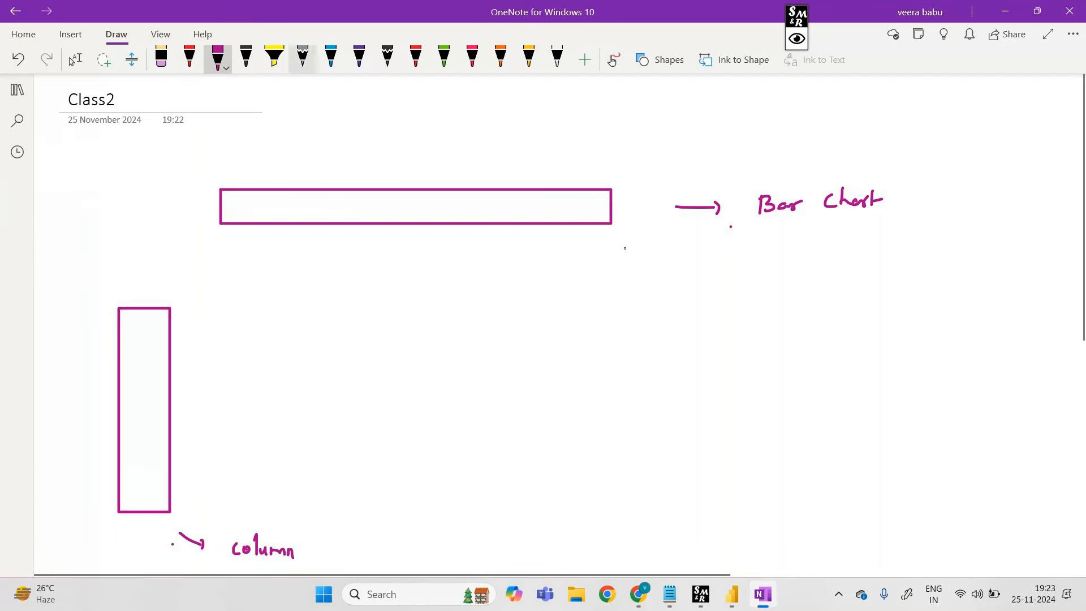
- Erase the word "Chart" from the handwritten "Bar Chart" label and return to the magenta pen
left_click(162, 57)
mouse_move(860, 199)
left_mouse_down()
mouse_move(830, 202)
mouse_move(877, 199)
left_mouse_up()
left_click(218, 57)
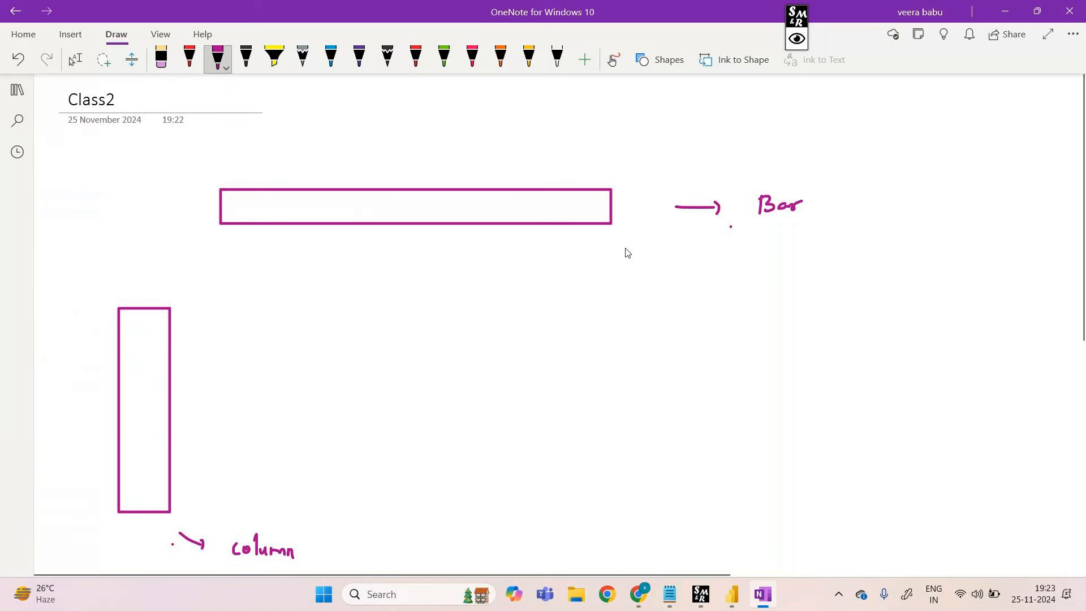
- Draw a large freehand curly brace spanning the bar and column sketches, with an arrow pointing away from it
scroll(626, 253, "down", 3)
scroll(626, 253, "up", 1)
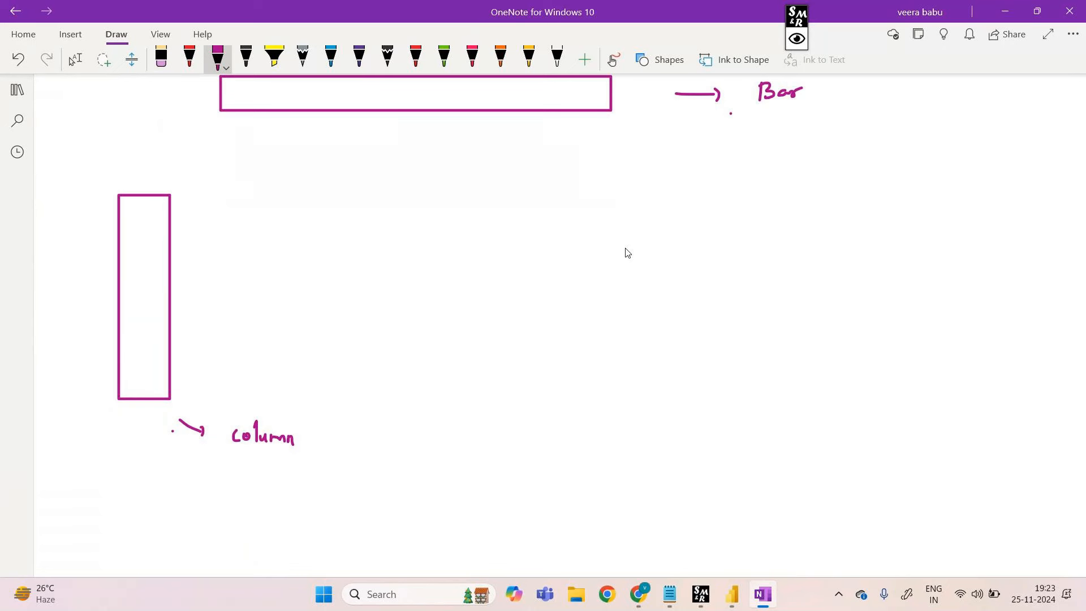
mouse_move(635, 134)
left_mouse_down()
mouse_move(618, 194)
mouse_move(505, 263)
mouse_move(399, 426)
mouse_move(368, 450)
left_mouse_up()
mouse_move(642, 296)
left_mouse_down()
mouse_move(681, 298)
mouse_move(678, 309)
left_mouse_up()
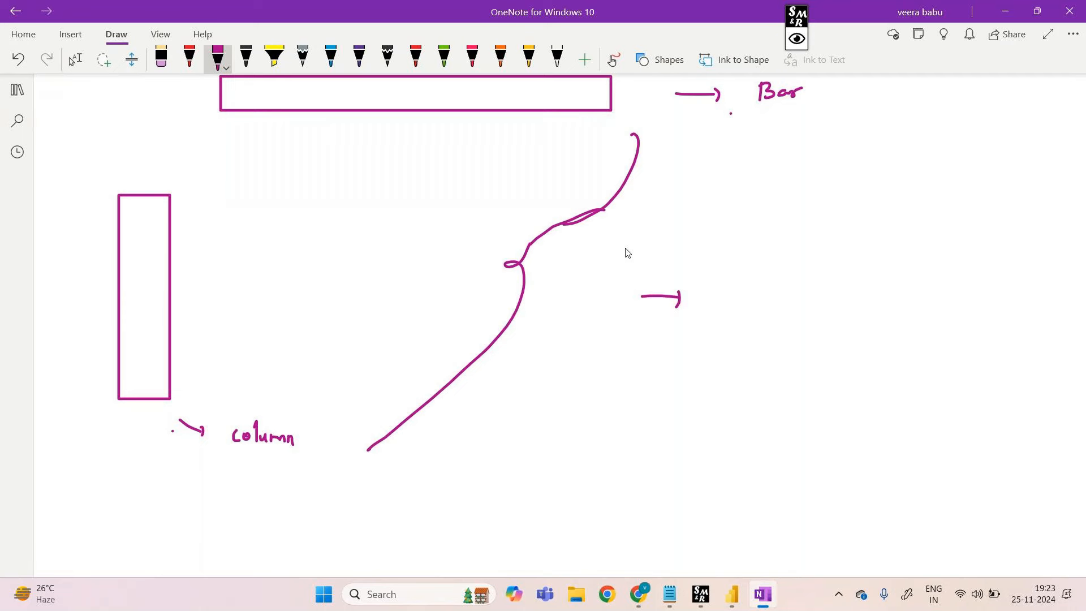
- Handwrite "If we take Legend for this both" beside the arrow next to the large brace
left_click_drag(742, 221, 756, 220)
left_click_drag(749, 220, 748, 235)
left_click_drag(743, 236, 762, 234)
left_click_drag(758, 228, 854, 229)
left_click(847, 226)
mouse_move(886, 208)
left_mouse_down()
mouse_move(883, 228)
mouse_move(912, 227)
left_mouse_up()
left_click_drag(780, 275, 787, 294)
mouse_move(789, 288)
left_mouse_down()
mouse_move(803, 291)
mouse_move(798, 301)
left_mouse_up()
left_click_drag(808, 289, 815, 292)
left_click_drag(819, 284, 835, 292)
mouse_move(886, 269)
left_mouse_down()
mouse_move(876, 293)
mouse_move(889, 281)
left_mouse_up()
left_click_drag(884, 283, 895, 286)
left_click_drag(897, 283, 950, 291)
left_click_drag(957, 270, 963, 290)
mouse_move(967, 281)
left_mouse_down()
mouse_move(974, 292)
mouse_move(964, 276)
left_mouse_up()
mouse_move(747, 349)
left_mouse_down()
mouse_move(752, 372)
mouse_move(778, 370)
left_mouse_up()
left_click(774, 356)
left_click_drag(774, 362, 788, 359)
left_click_drag(785, 349, 795, 368)
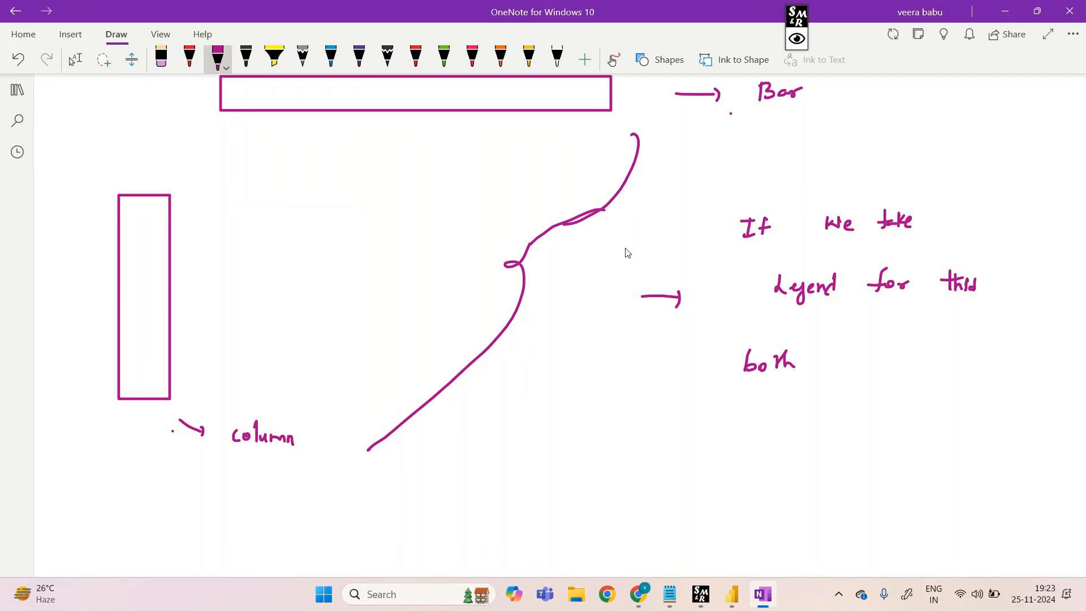
- Handwrite "In the same bar or" as the next line of the legend note
mouse_move(592, 420)
left_mouse_down()
mouse_move(600, 439)
mouse_move(683, 431)
left_mouse_up()
left_click_drag(746, 411, 753, 433)
mouse_move(824, 412)
left_mouse_down()
mouse_move(810, 433)
mouse_move(871, 433)
left_mouse_up()
left_click_drag(917, 407, 916, 434)
left_click_drag(928, 425, 955, 423)
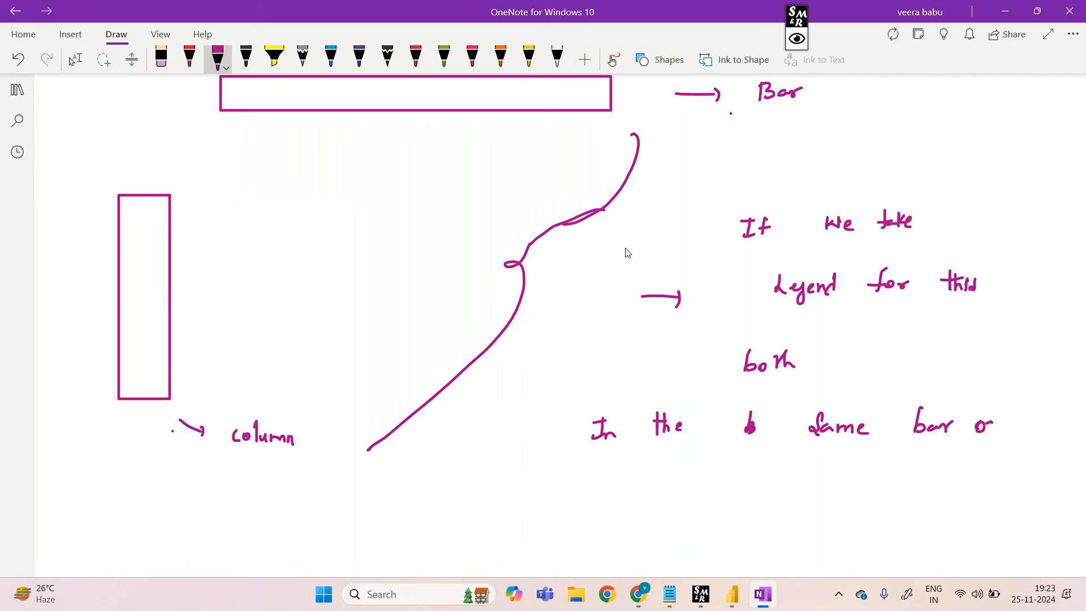
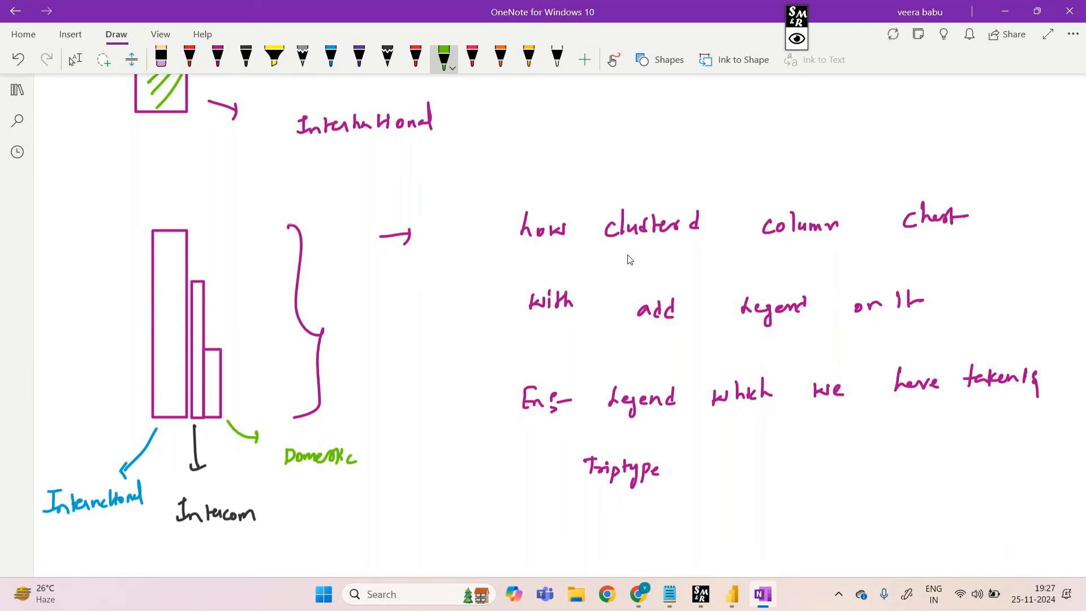
- Switch back to Power BI Desktop and temporarily mark the OH and IA columns on the clustered combo chart, then hide the annotation
mouse_move(733, 594)
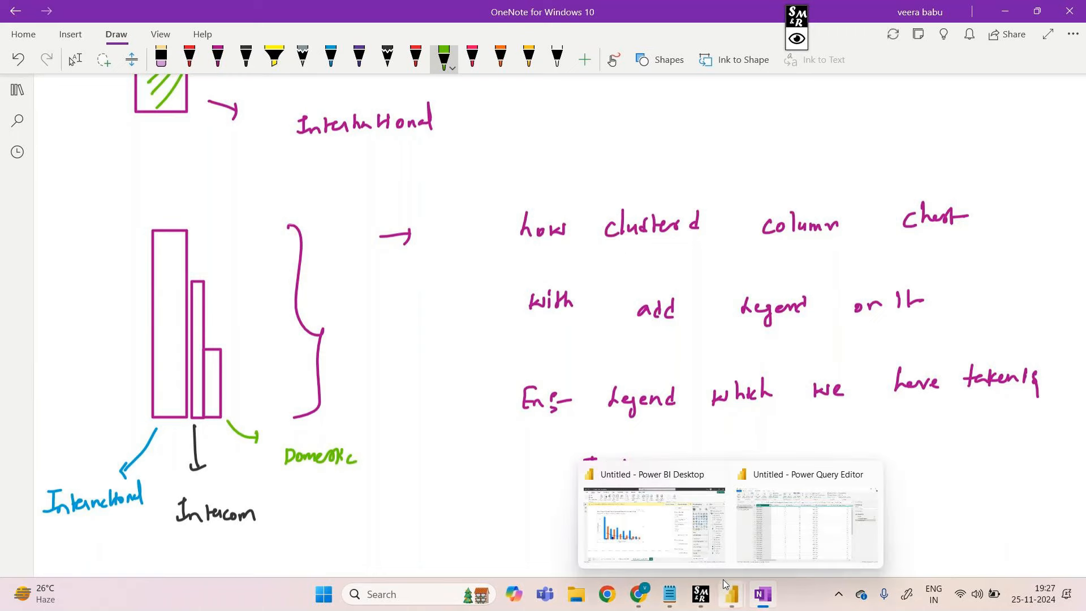
left_click(696, 528)
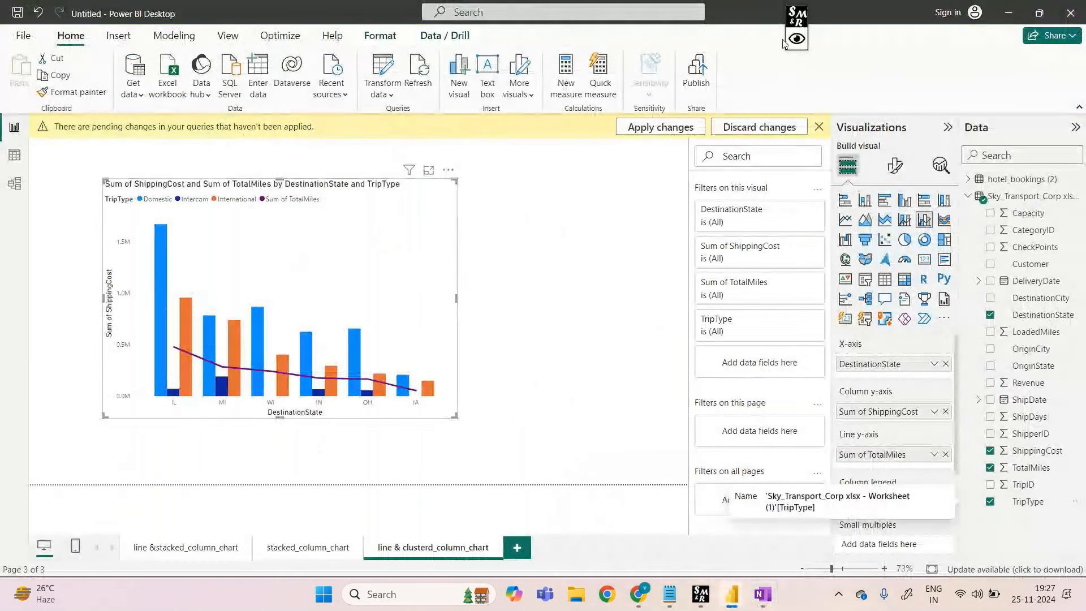
left_click(797, 39)
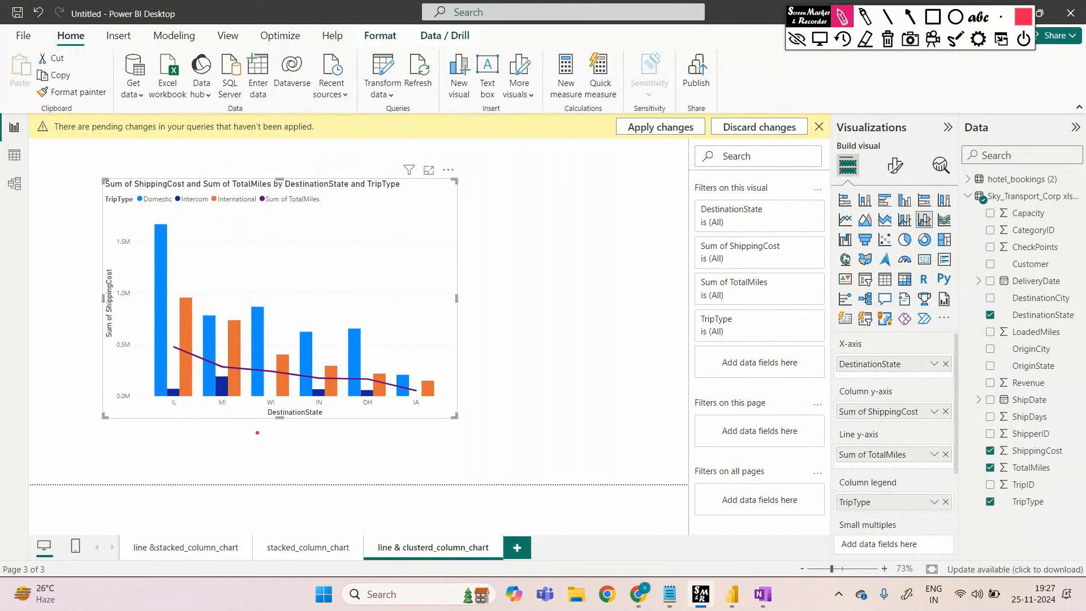
left_click_drag(371, 369, 437, 352)
left_click(798, 38)
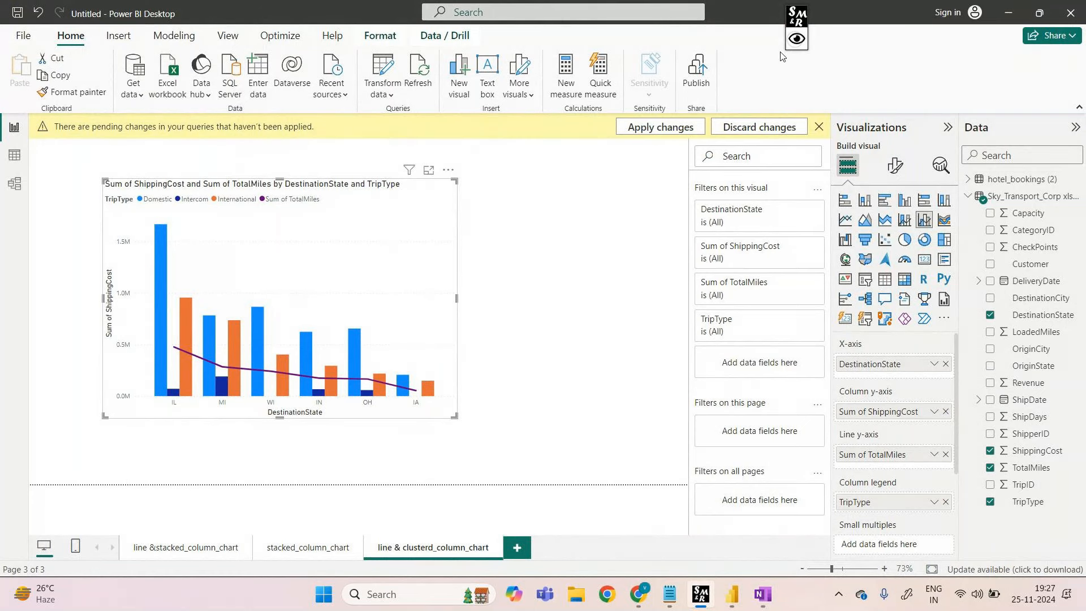
left_click(778, 56)
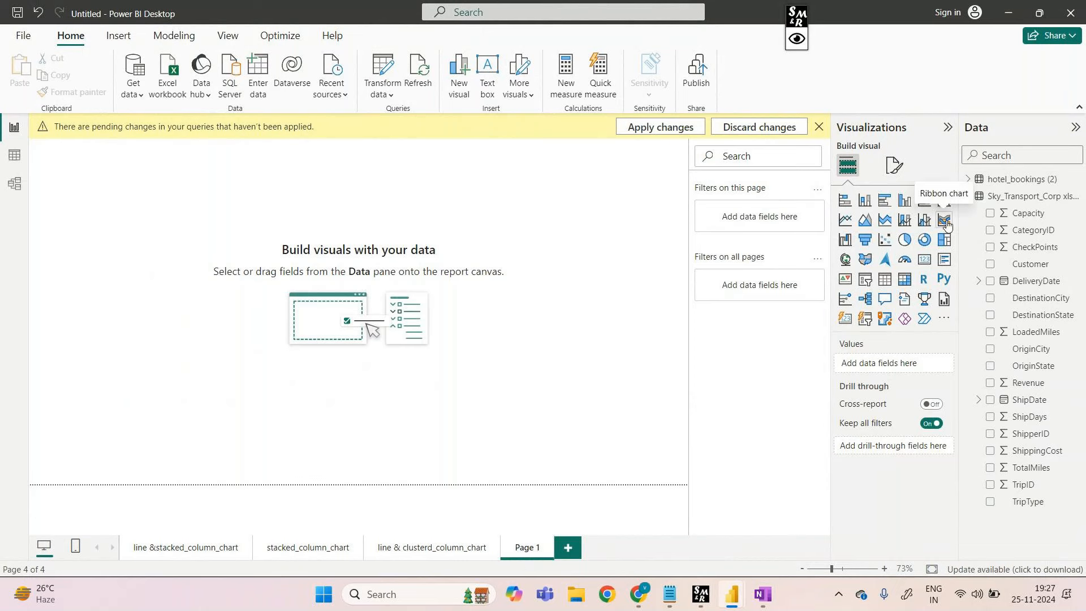
- Add a ribbon chart to Page 1, move it toward the middle of the canvas and enlarge it
left_click(944, 221)
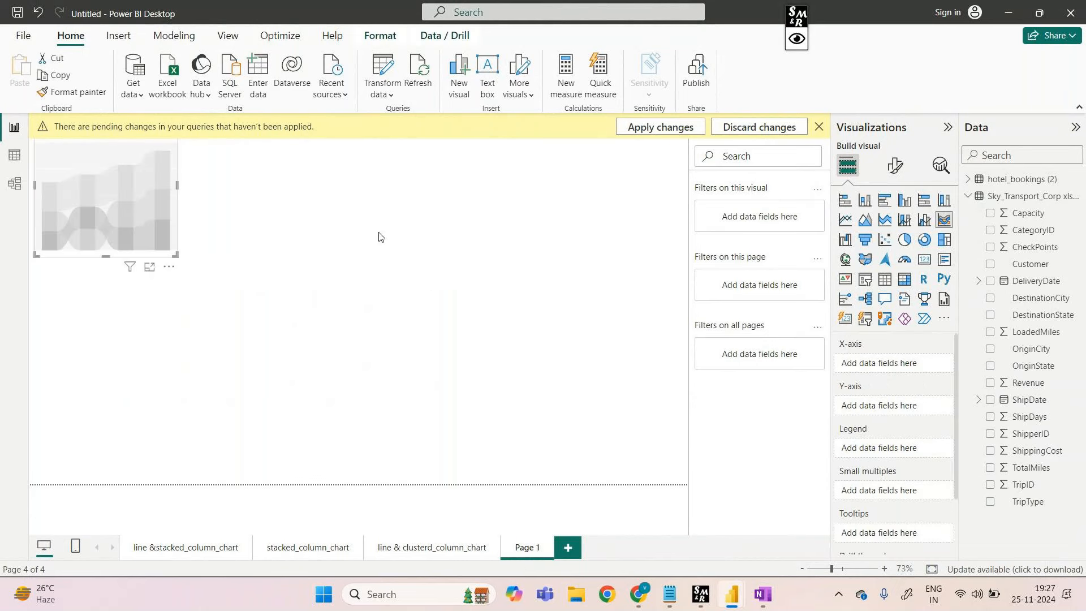
left_click_drag(154, 178, 261, 296)
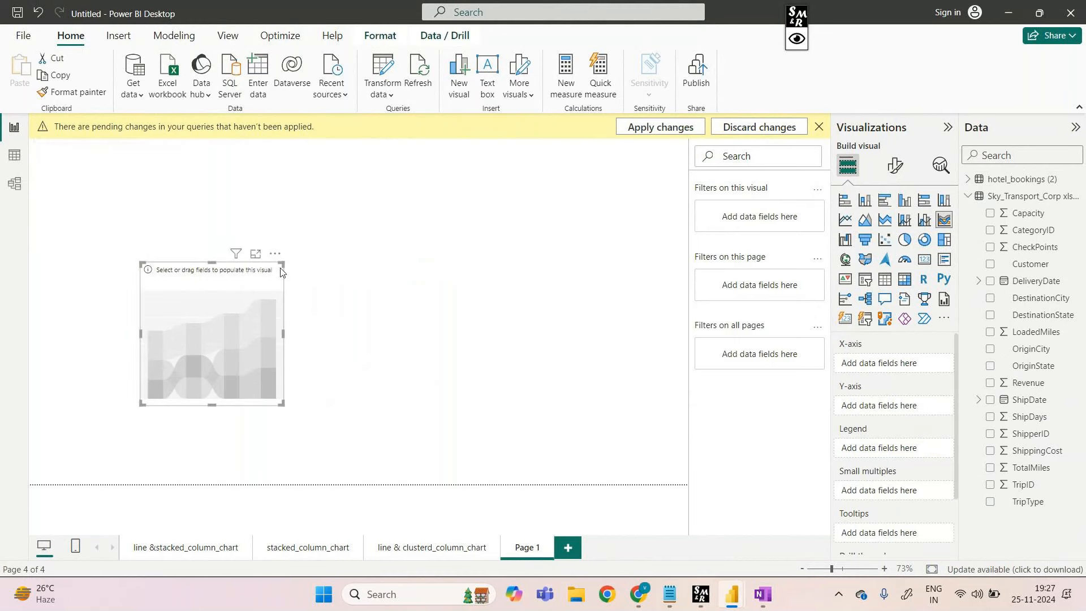
left_click_drag(333, 239, 546, 155)
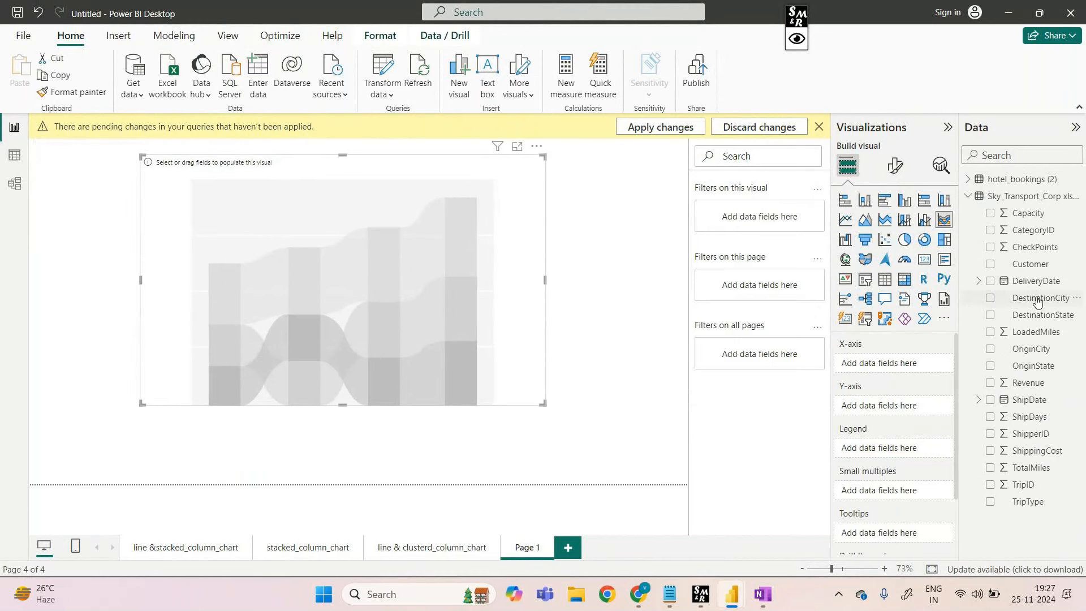
- Assign hotel_bookings (2) fields to the ribbon chart: hotel on the X-axis and is_canceled on the Y-axis
left_click(968, 198)
left_click(968, 179)
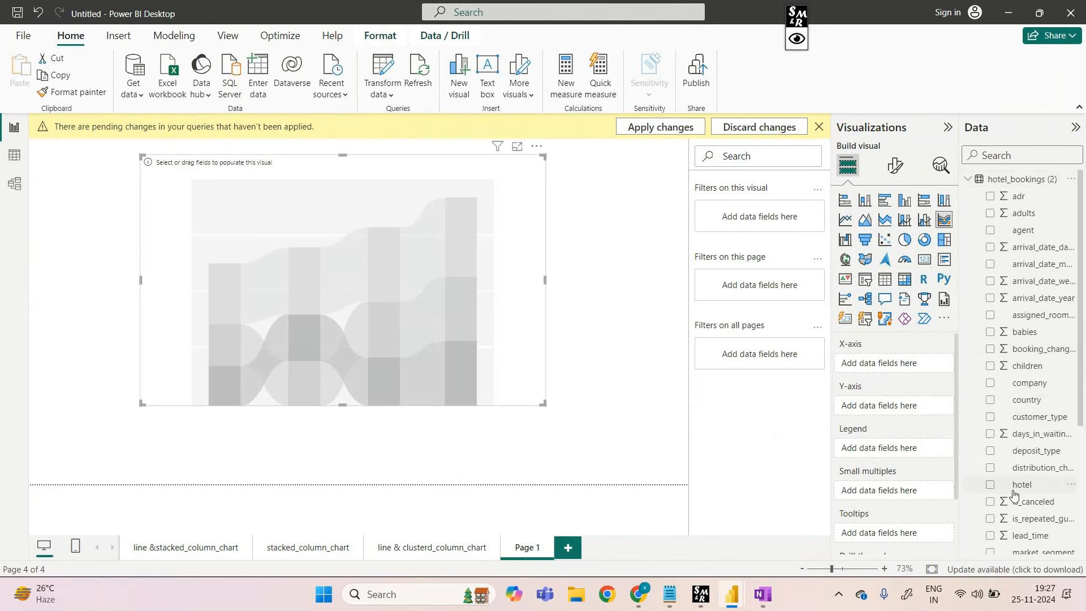
left_click_drag(1014, 488, 890, 371)
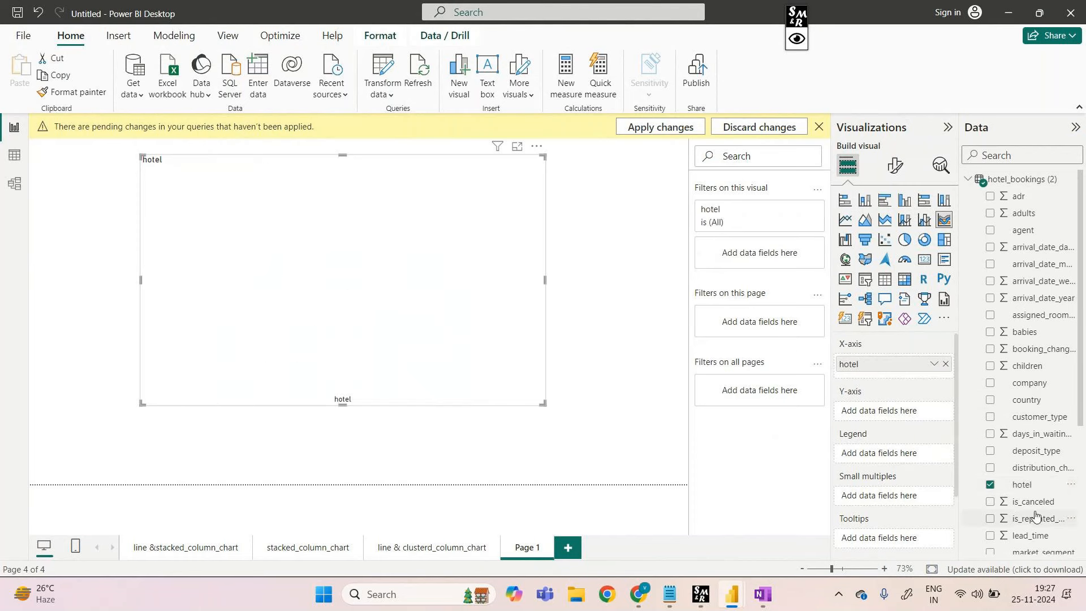
left_click_drag(985, 502, 912, 413)
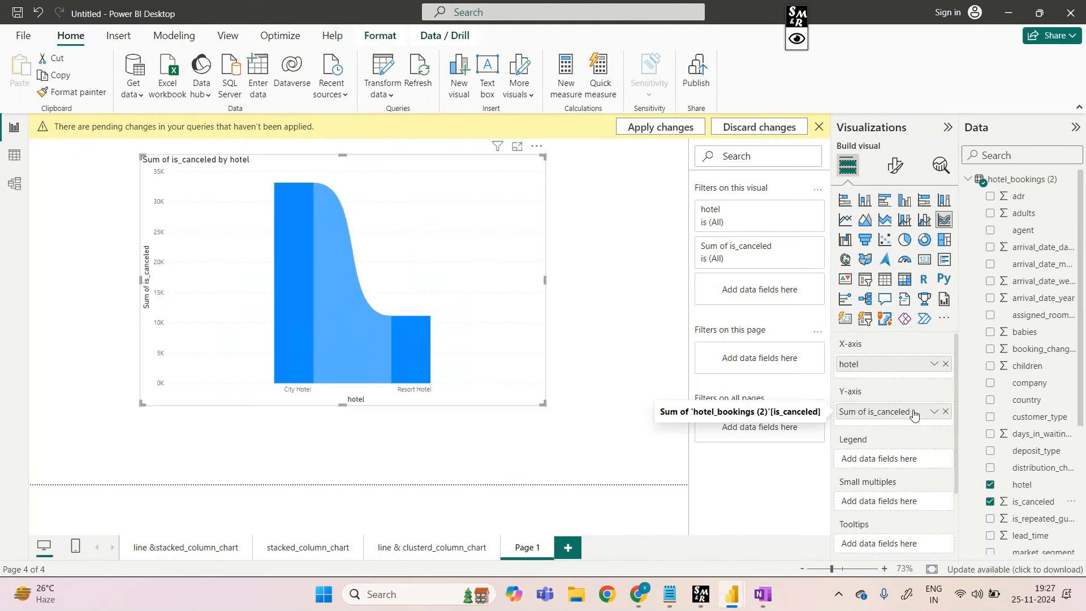
- Try market_segment as the ribbon chart's legend and replace it with distribution_channel
scroll(1028, 468, "down", 3)
scroll(1028, 469, "down", 1)
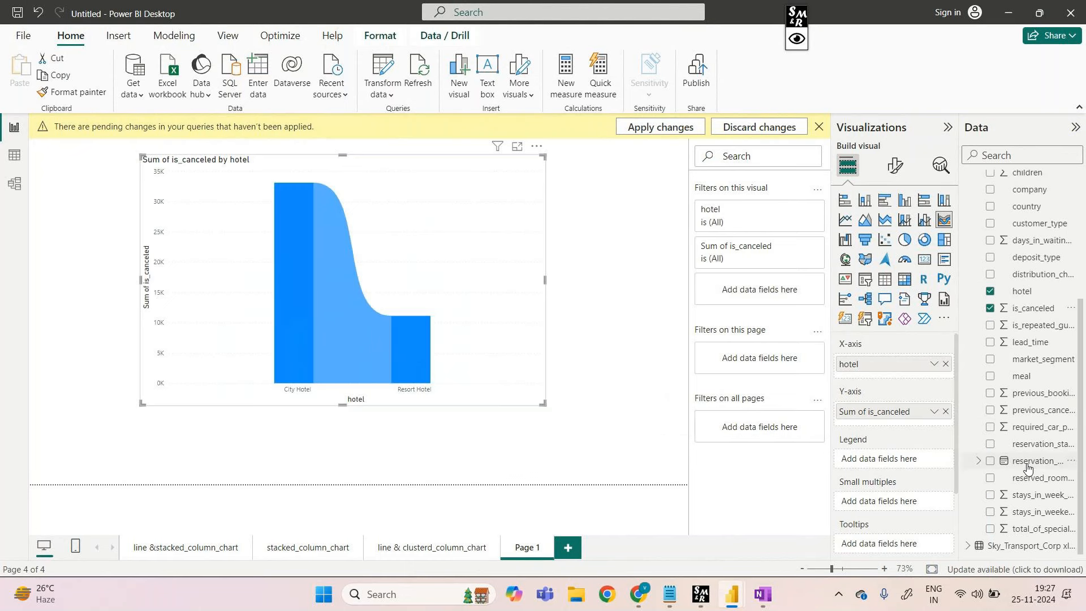
left_click_drag(1028, 365, 912, 444)
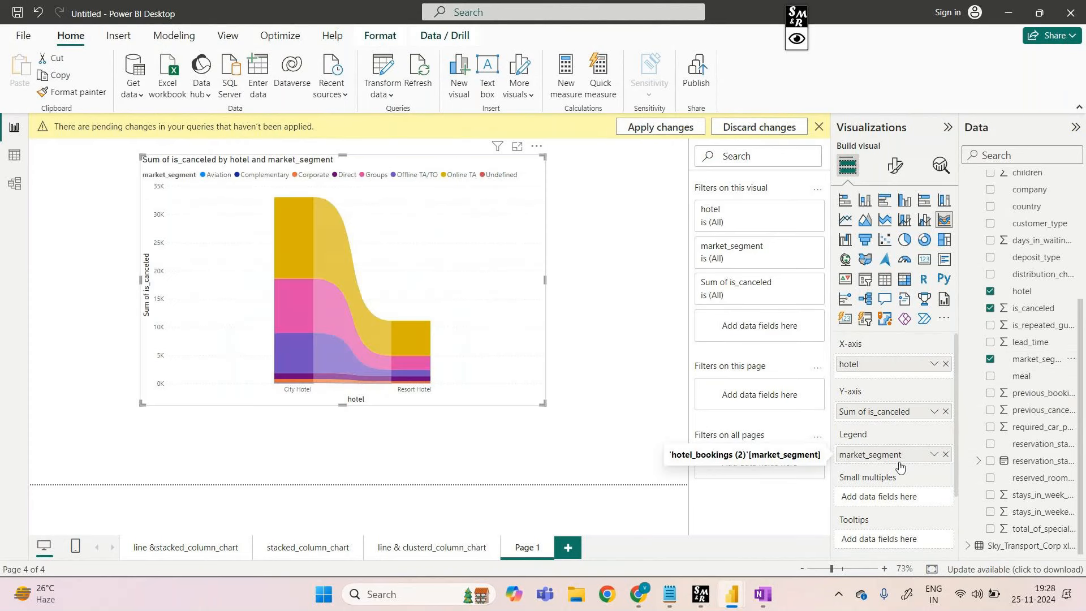
left_click(946, 455)
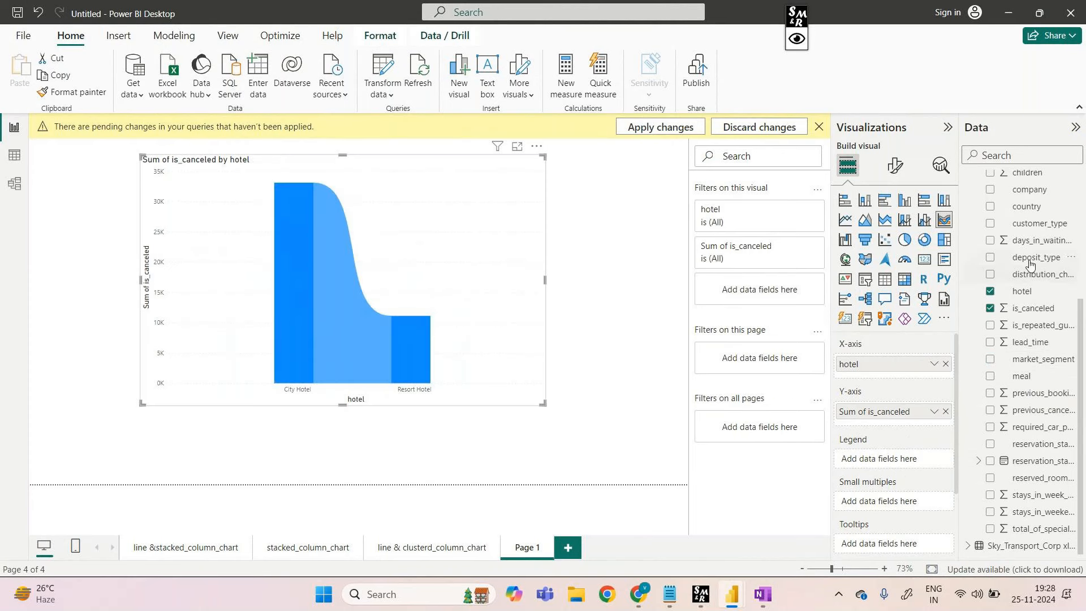
left_click_drag(1031, 274, 907, 435)
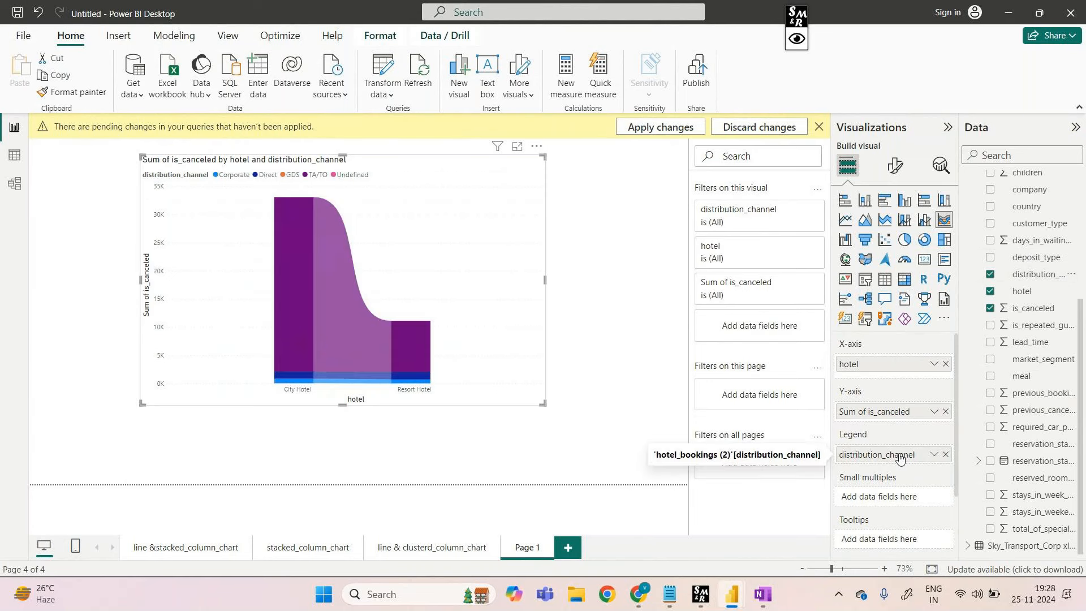
- Add a new report page and place an enlarged ribbon chart in the middle of its canvas
left_click(568, 548)
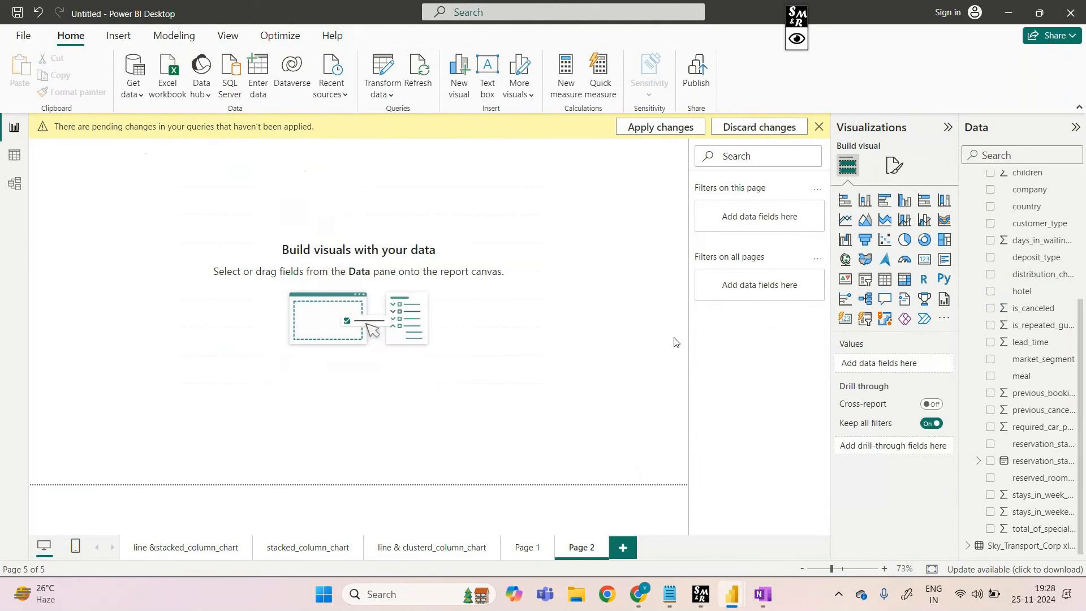
left_click(944, 220)
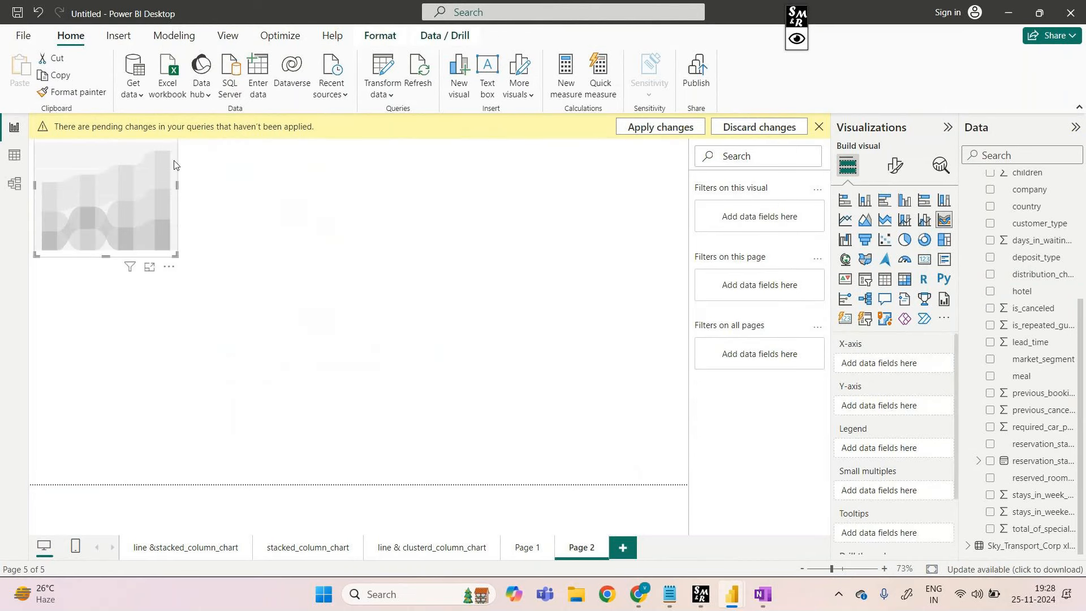
left_click_drag(175, 160, 321, 346)
left_click_drag(328, 299, 565, 163)
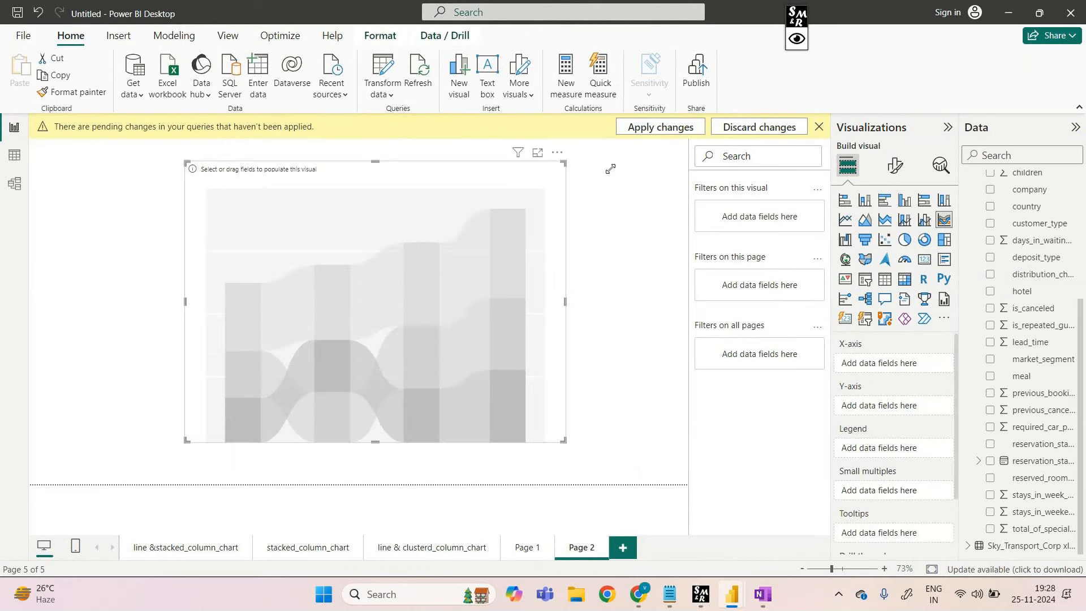
- Fill the ribbon chart from Sky_Transport_Corp with OriginState on the X-axis, Revenue on the Y-axis and TripType as legend, repositioning it slightly
scroll(985, 207, "up", 3)
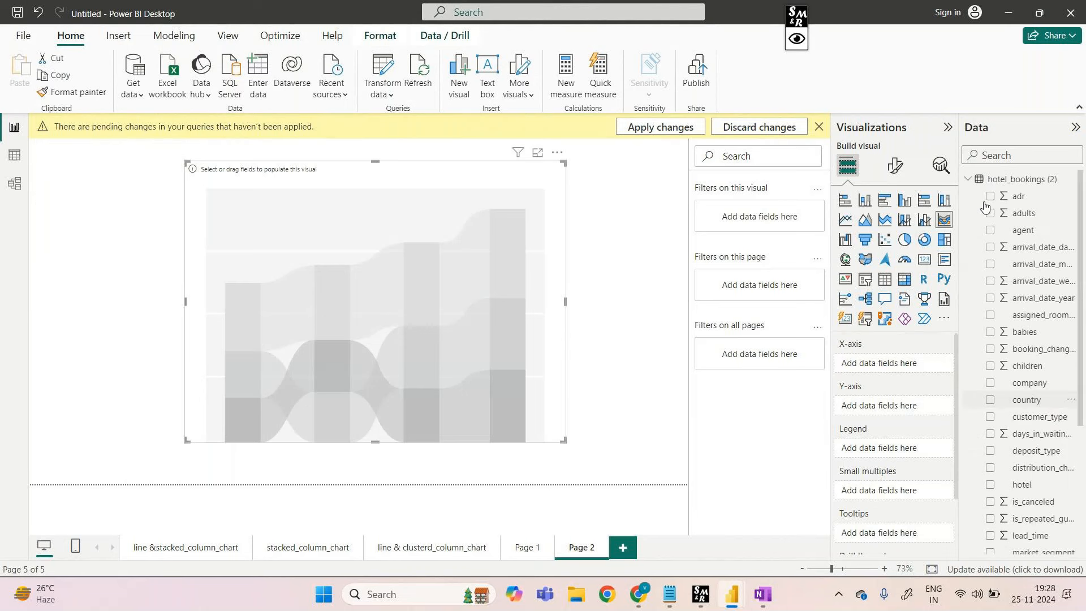
left_click(968, 179)
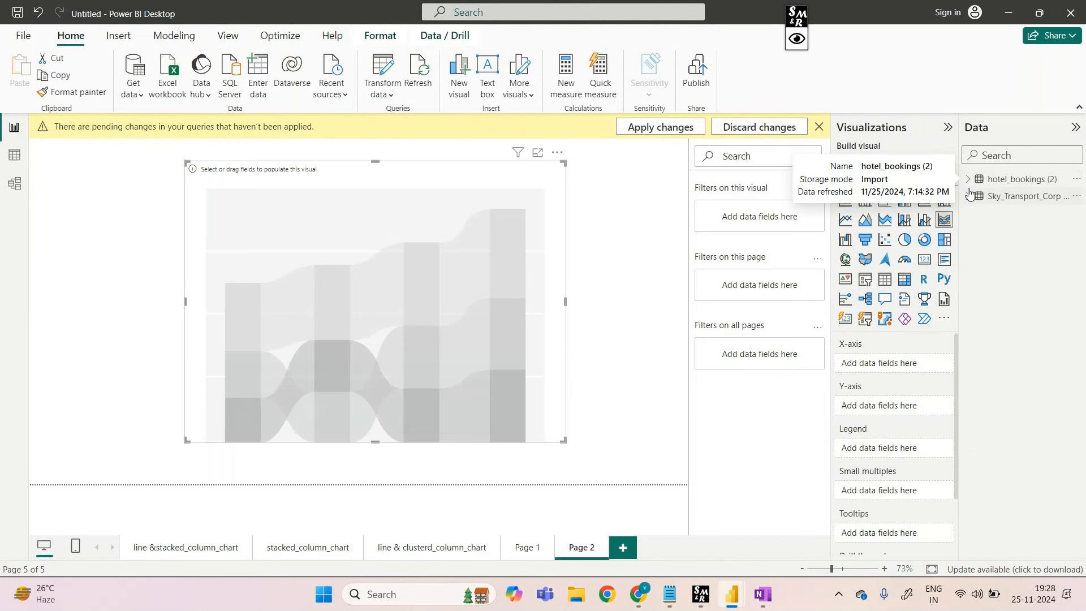
left_click(969, 195)
left_click_drag(1034, 366, 906, 364)
left_click_drag(1029, 383, 906, 411)
left_click_drag(480, 226, 424, 242)
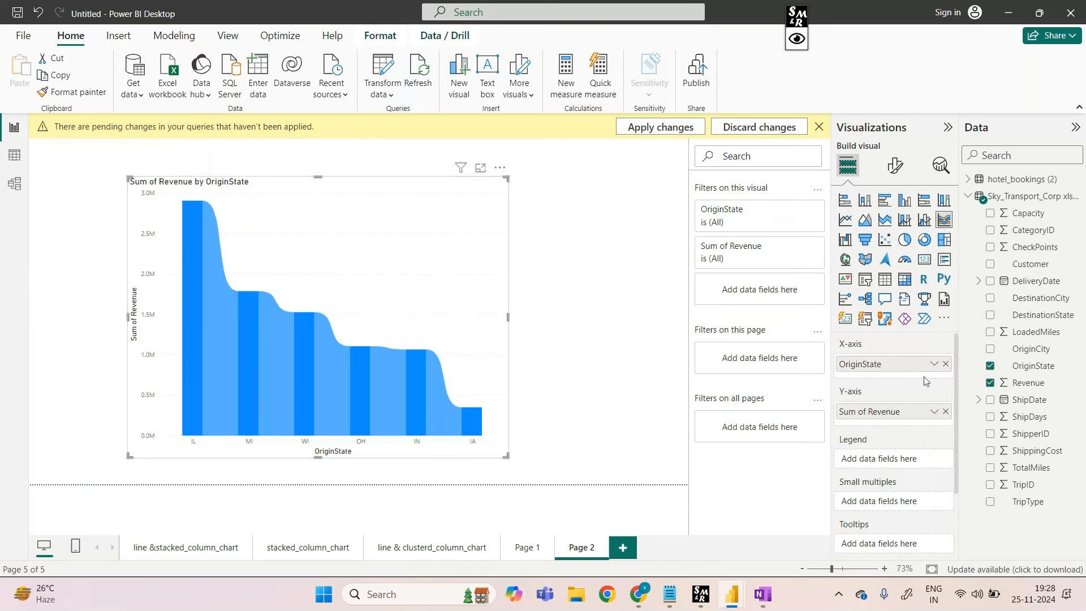
left_click_drag(1028, 501, 877, 457)
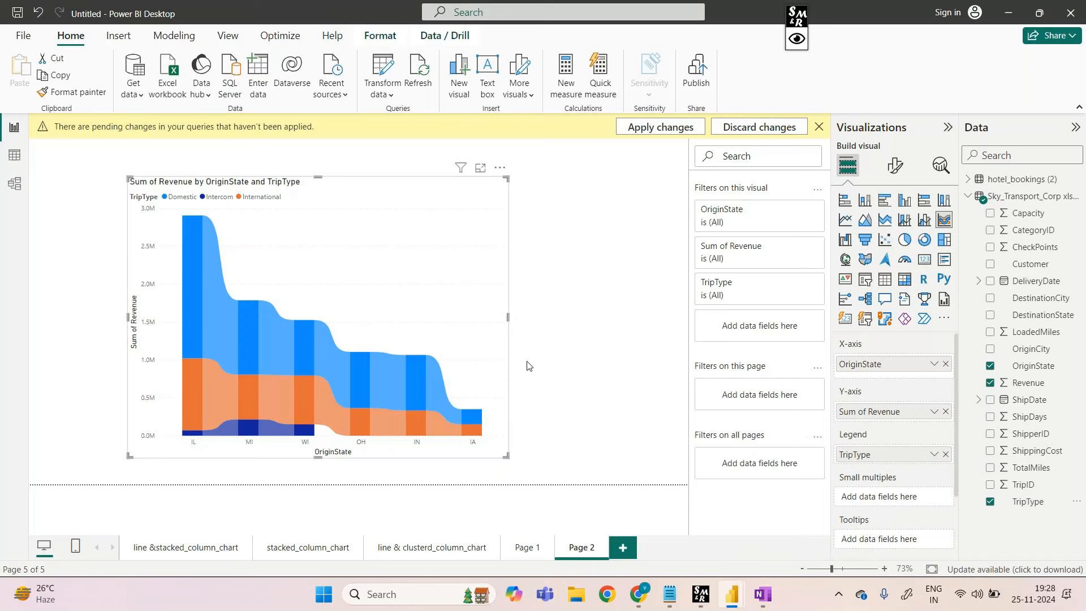
- Show the ribbon chart in focus mode and handwrite "Blue colour is domestic portion" with an arrow from the blue ribbon
left_click(480, 167)
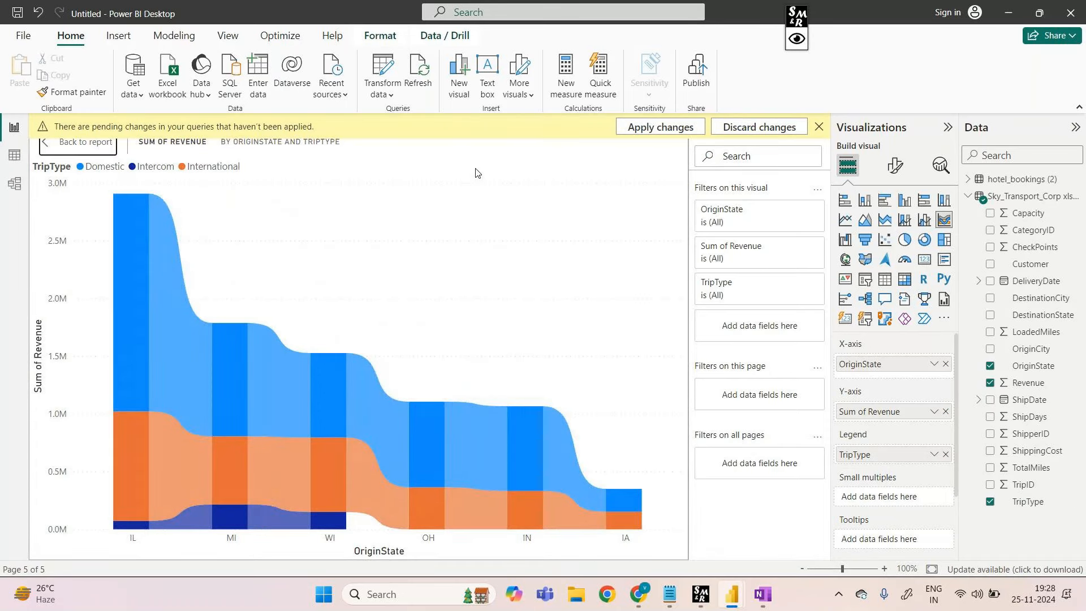
key("ctrl+2")
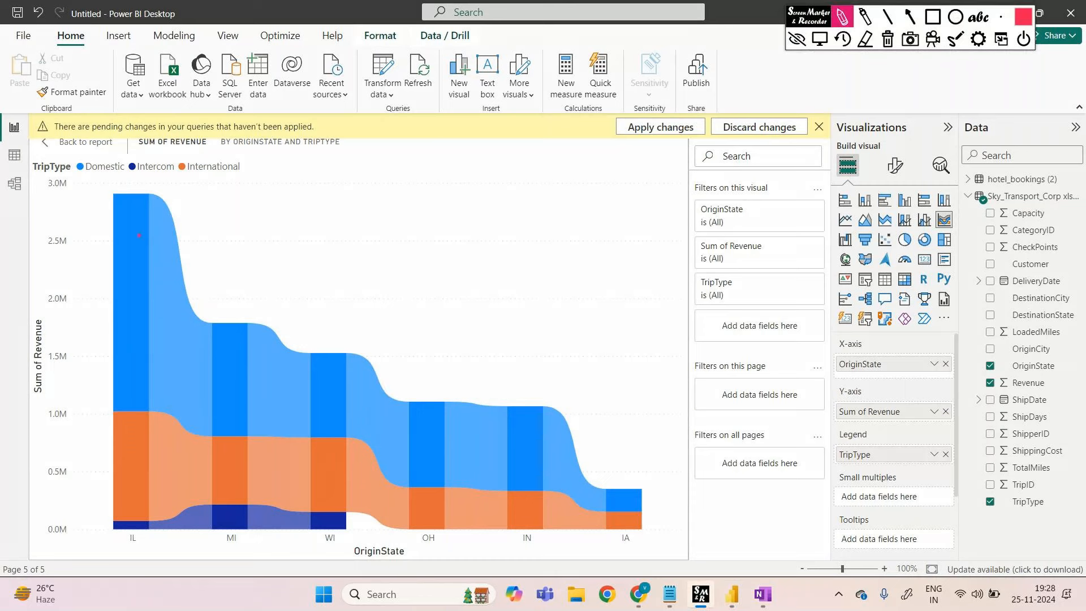
left_click_drag(84, 178, 90, 265)
left_click_drag(425, 369, 455, 374)
left_click_drag(507, 338, 515, 354)
mouse_move(518, 336)
left_mouse_down()
mouse_move(521, 354)
mouse_move(543, 353)
left_mouse_up()
mouse_move(586, 337)
left_mouse_down()
mouse_move(628, 346)
mouse_move(655, 329)
left_mouse_up()
mouse_move(580, 385)
left_mouse_down()
mouse_move(631, 394)
mouse_move(745, 372)
left_mouse_up()
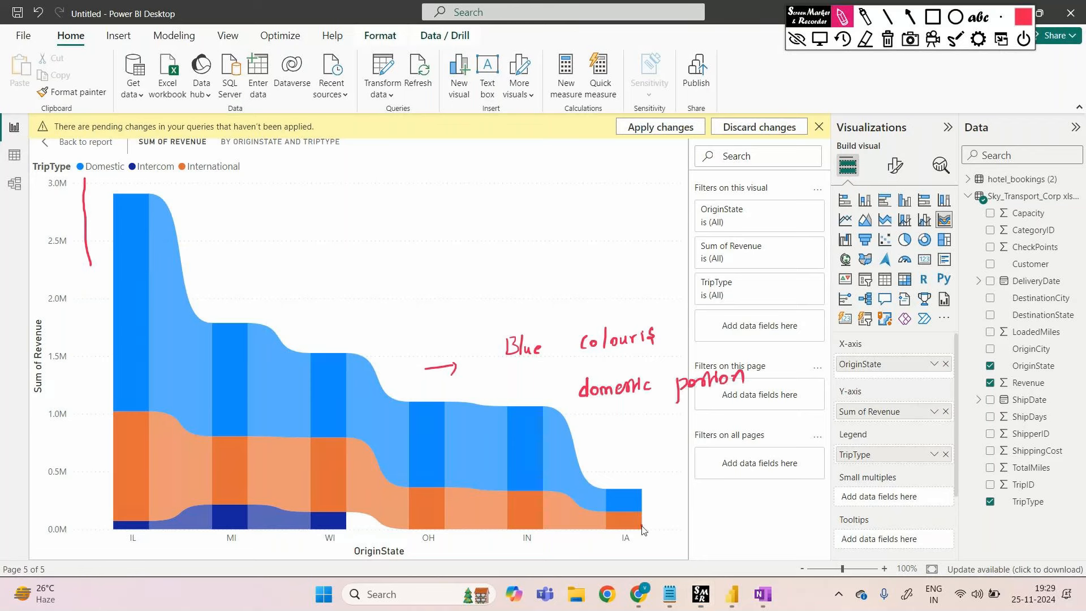
- Draw an arrow from the orange ribbon at IA and handwrite "International portion" beside it
left_click_drag(642, 526, 661, 542)
mouse_move(701, 524)
left_mouse_down()
mouse_move(705, 541)
mouse_move(796, 537)
mouse_move(809, 515)
left_mouse_up()
left_click_drag(848, 524, 847, 544)
left_click_drag(847, 527, 860, 534)
left_click_drag(861, 526, 877, 535)
left_click_drag(878, 521, 889, 535)
left_click_drag(890, 526, 907, 533)
- Draw a downward arrow from the dark blue ribbon and handwrite "Intercom portion" below the chart
left_click_drag(190, 523, 190, 554)
left_click_drag(184, 548, 212, 577)
left_click_drag(217, 571, 226, 577)
left_click_drag(229, 564, 237, 577)
left_click_drag(249, 571, 317, 589)
left_click_drag(317, 568, 349, 573)
left_click_drag(350, 570, 382, 573)
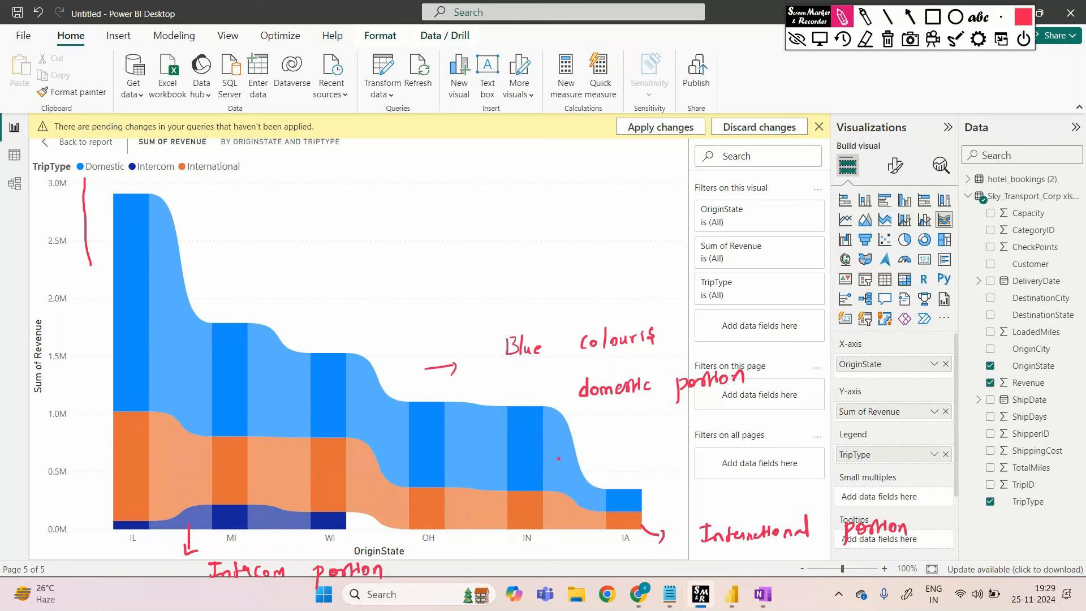
- Hide the handwritten annotations and return from focus mode to the report page
left_click(815, 37)
left_click(798, 38)
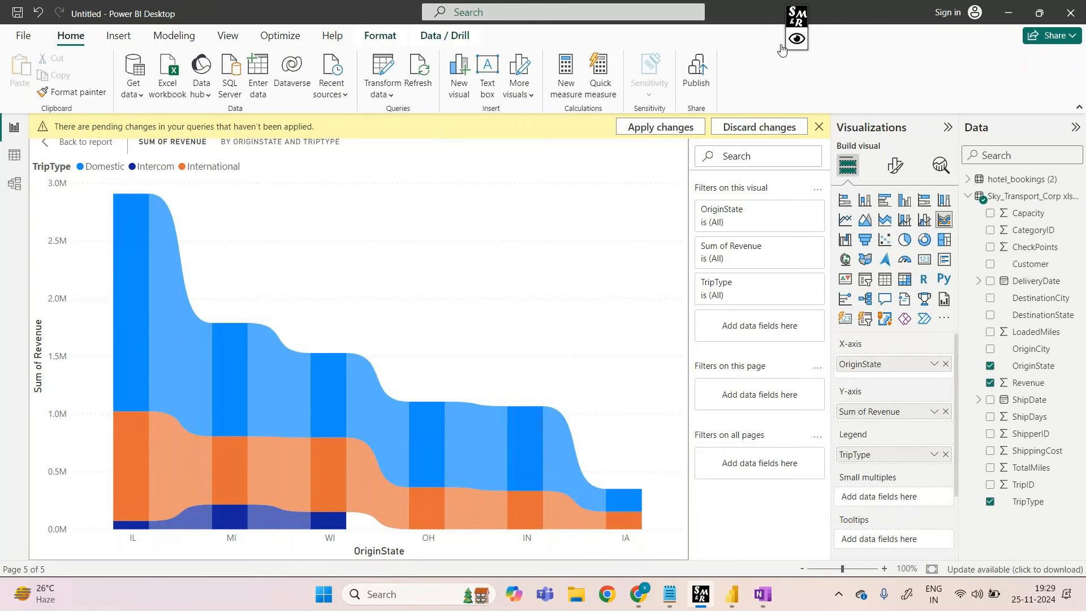
left_click(85, 142)
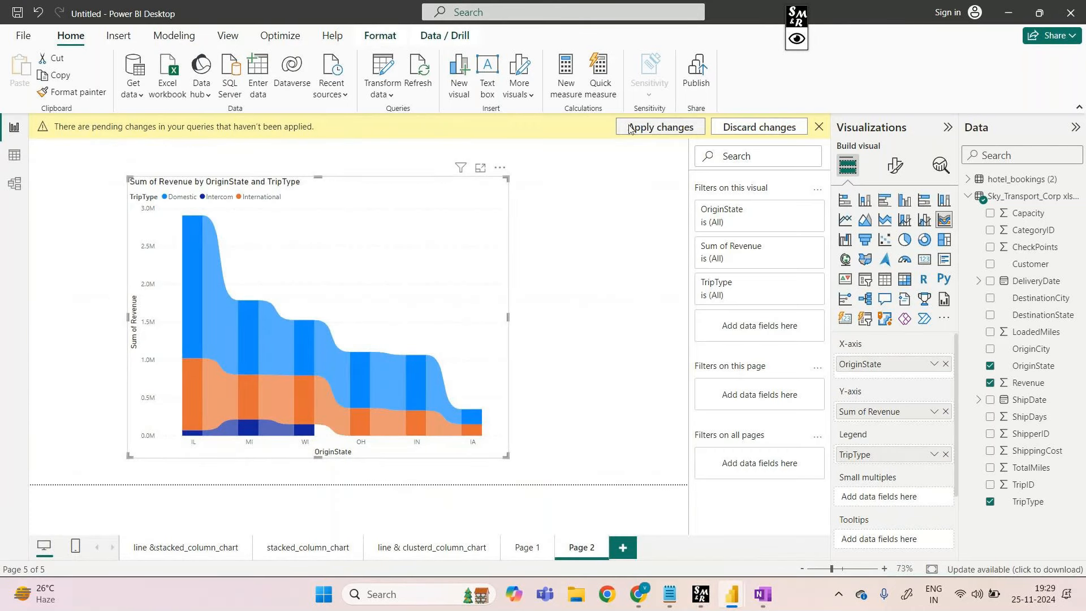
- Add a new report page with a pie chart, move it down on the canvas and enlarge it
left_click(621, 549)
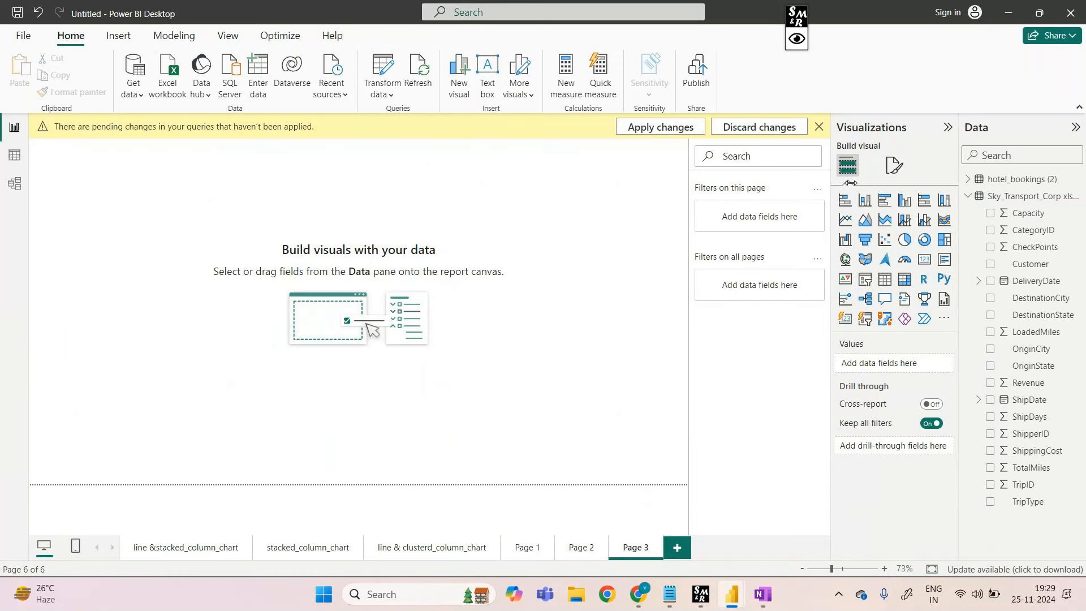
left_click(904, 239)
left_click_drag(116, 145, 140, 256)
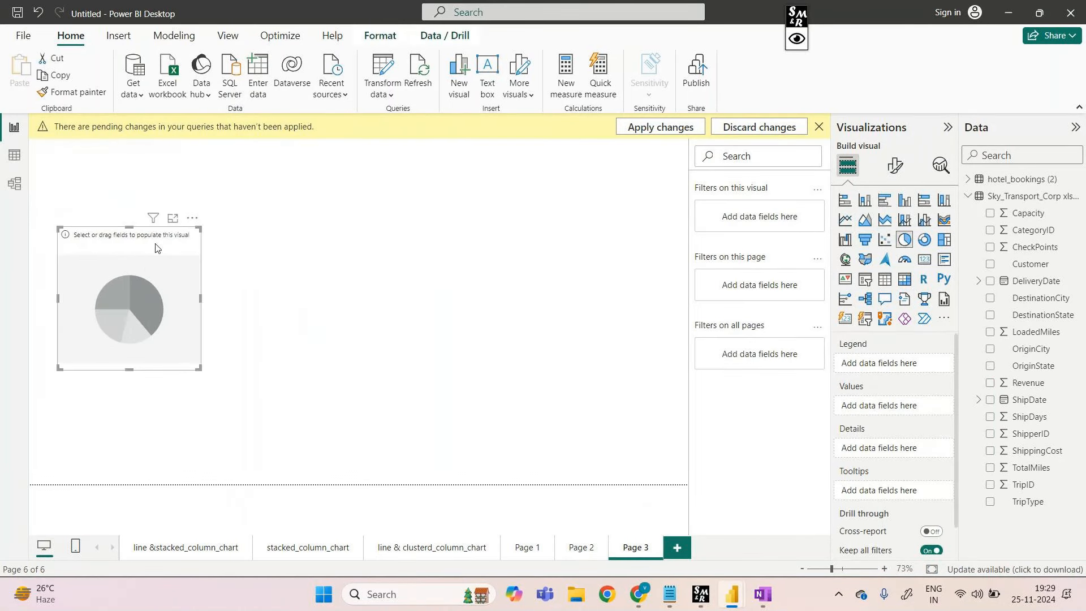
left_click_drag(199, 228, 390, 181)
left_click_drag(390, 368, 390, 420)
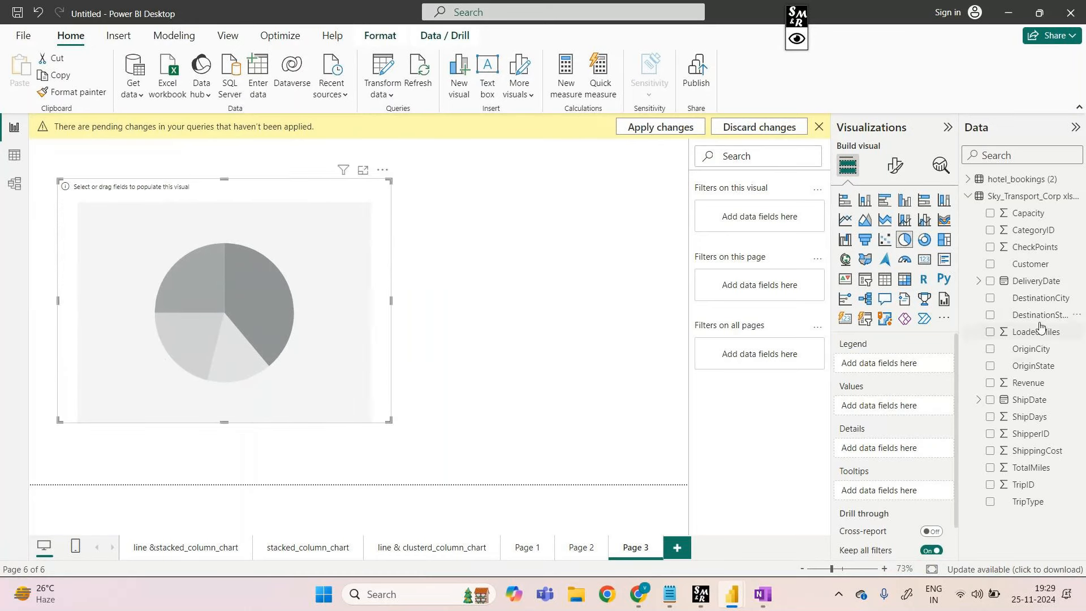
- Assign hotel_bookings (2) fields to the pie chart: hotel as legend and is_canceled as values
left_click(969, 195)
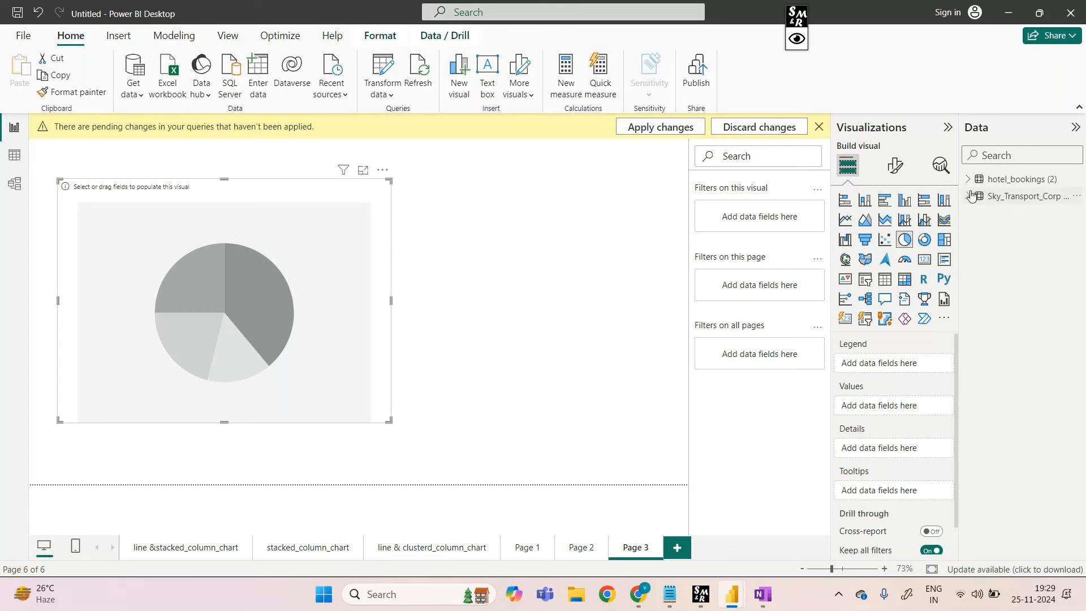
left_click(969, 179)
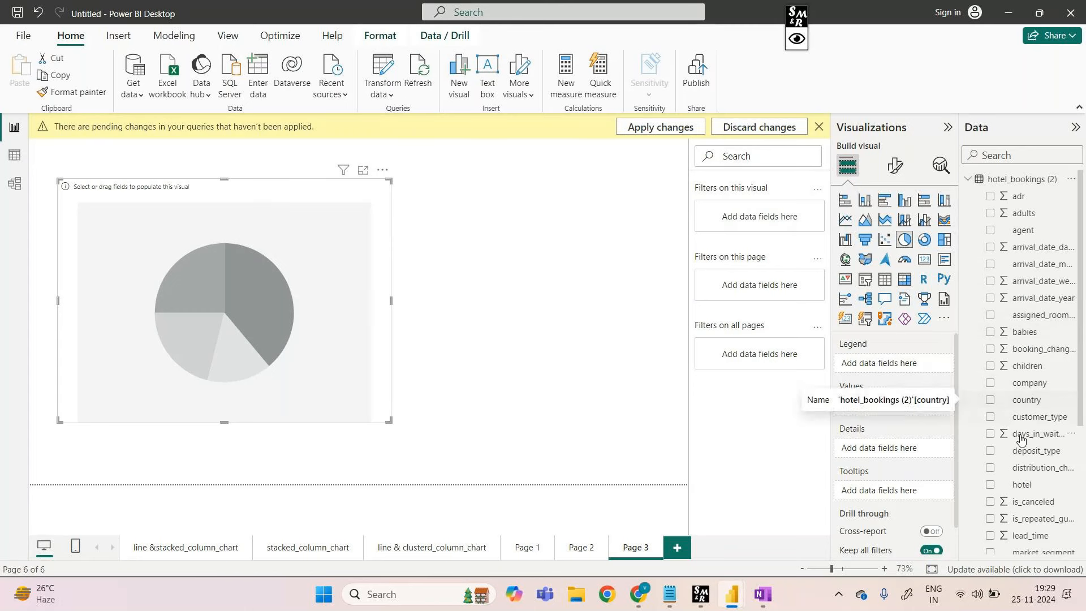
left_click_drag(1022, 484, 884, 358)
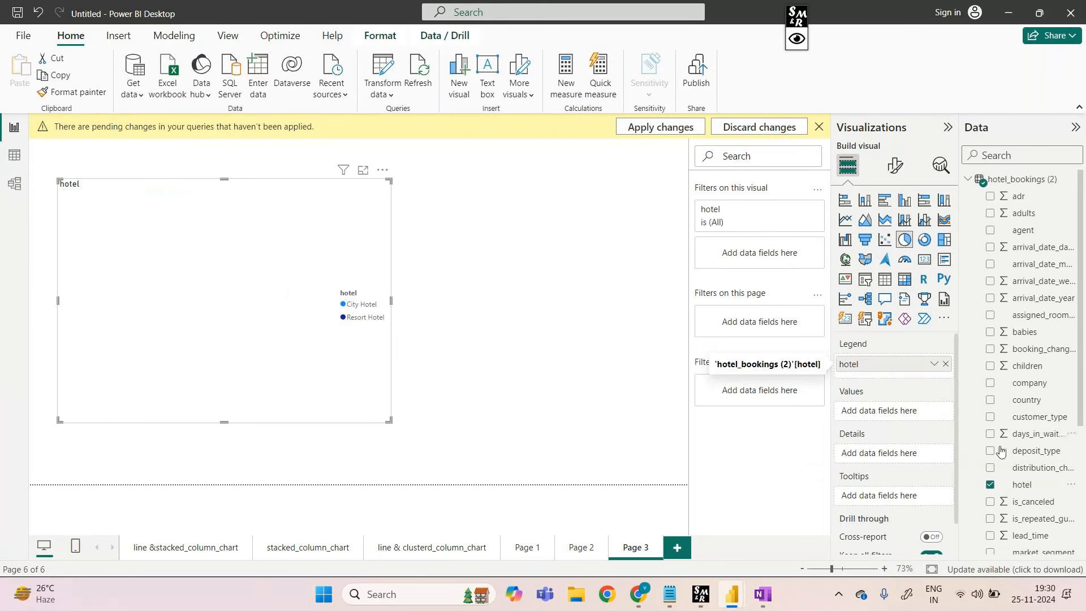
scroll(1000, 451, "down", 4)
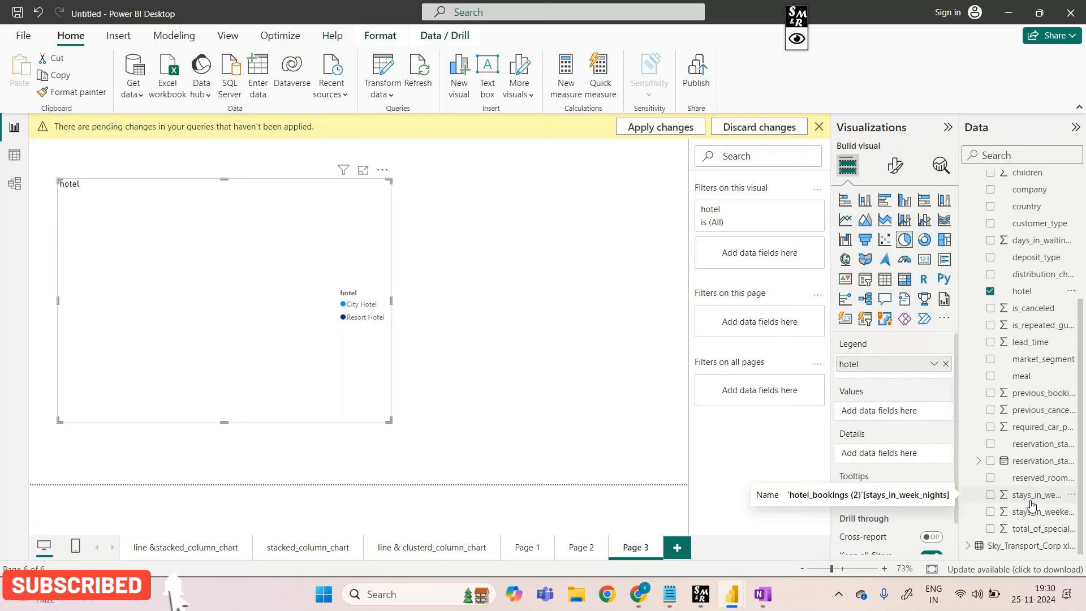
left_click(1033, 311)
left_click_drag(1034, 315, 900, 413)
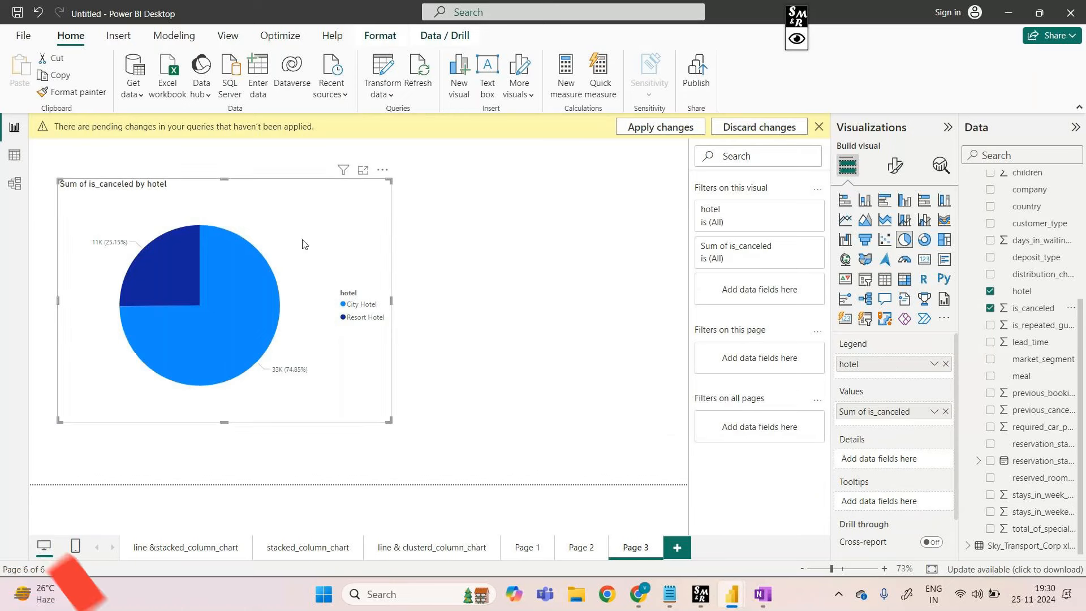
- Show the pie chart in focus mode, temporarily mark the light blue slice with an arrow and box the City Hotel legend entry, and hide the annotation
left_click_drag(276, 210, 382, 224)
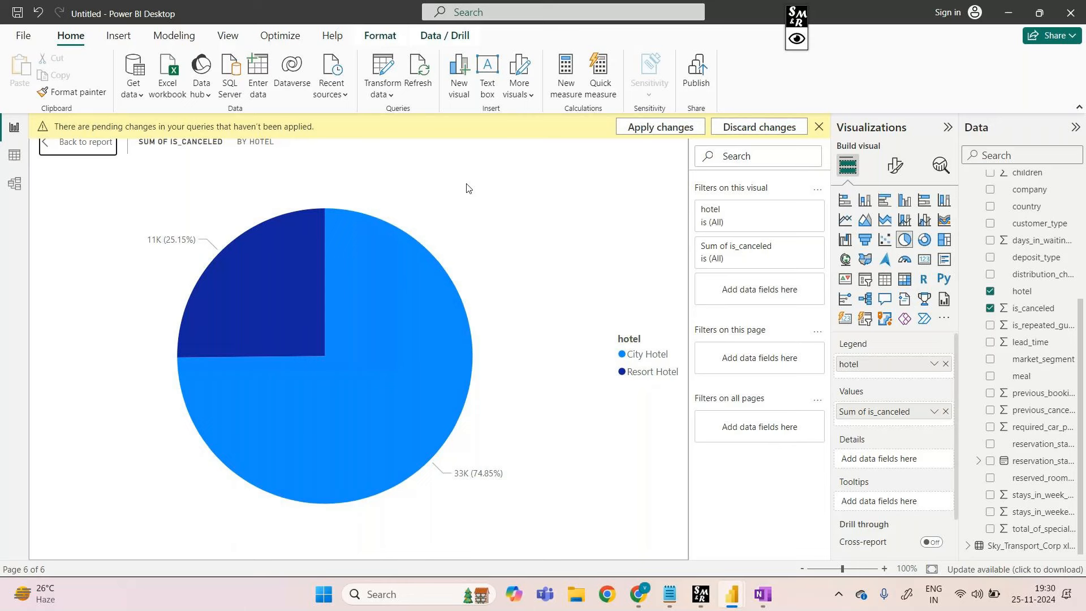
left_click(797, 39)
left_click(842, 17)
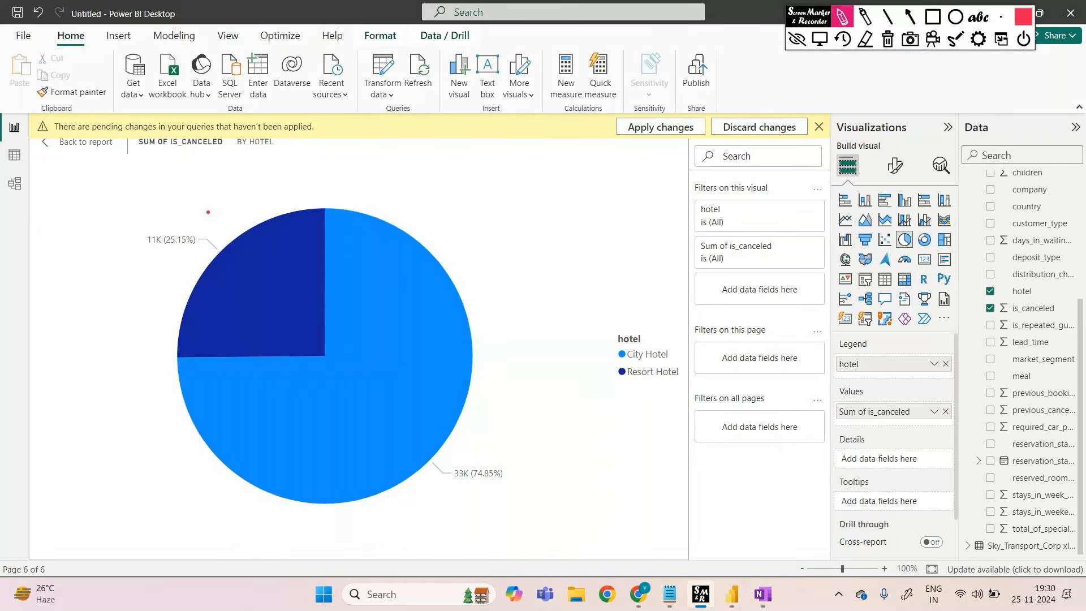
mouse_move(485, 362)
left_mouse_down()
mouse_move(525, 372)
mouse_move(509, 416)
left_mouse_up()
mouse_move(615, 364)
left_mouse_down()
mouse_move(670, 367)
mouse_move(680, 332)
mouse_move(607, 351)
mouse_move(607, 367)
left_mouse_up()
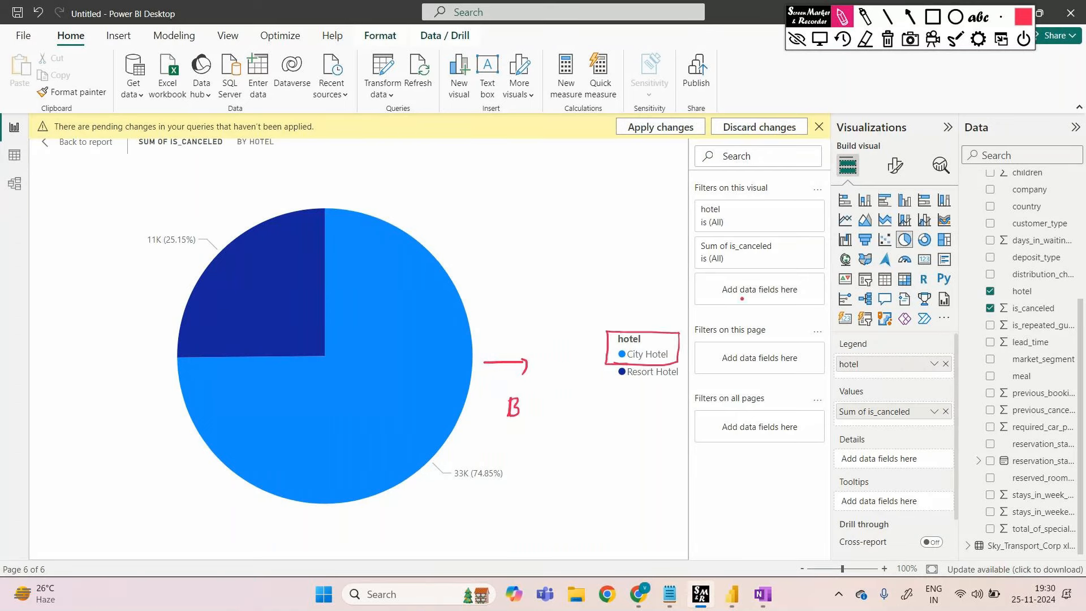
left_click(797, 39)
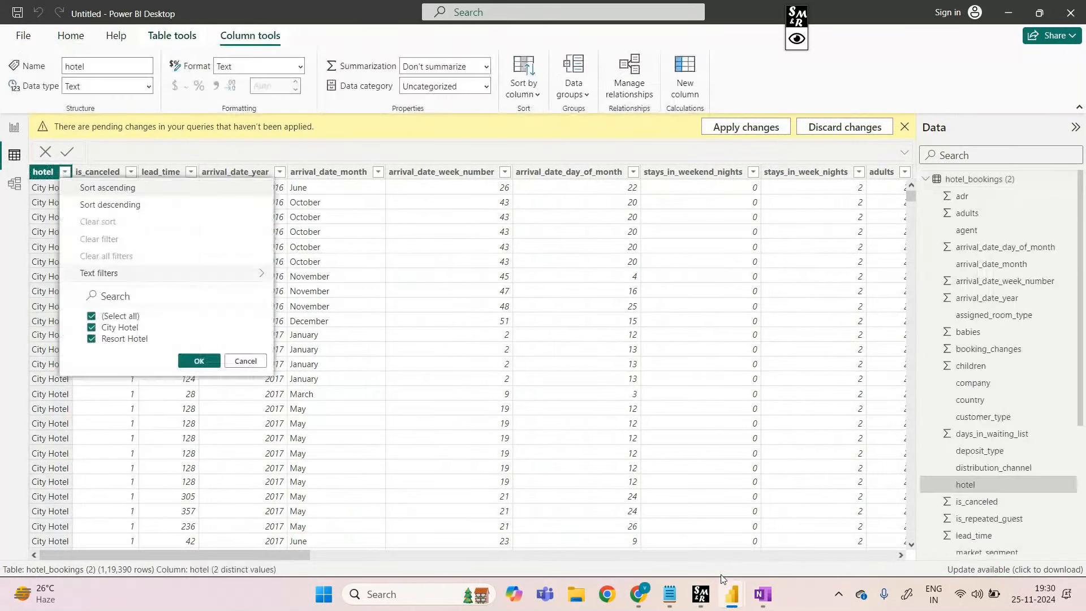
- Turn on the screen pen and box the hotel column's filter values, adding a brace and an arrow beside them
left_click(797, 38)
left_click(843, 17)
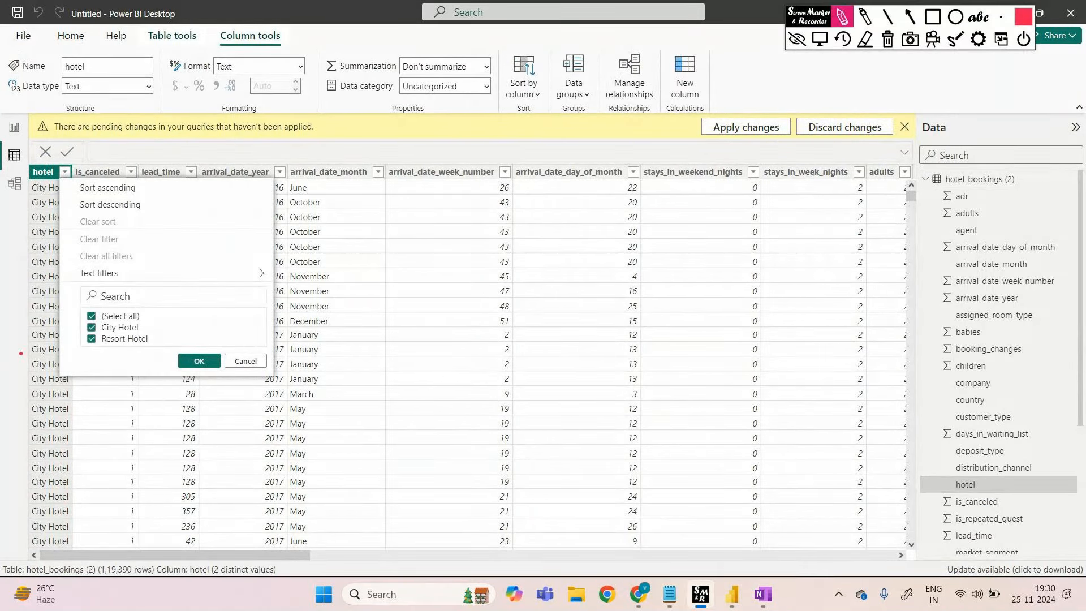
left_click_drag(74, 304, 106, 371)
mouse_move(180, 296)
left_mouse_down()
mouse_move(173, 360)
mouse_move(83, 368)
left_mouse_up()
mouse_move(74, 306)
left_mouse_down()
mouse_move(214, 310)
mouse_move(205, 349)
left_mouse_up()
left_click_drag(255, 317, 275, 330)
- Handwrite "two unique things" beside the arrow from the hotel filter values
mouse_move(345, 327)
left_mouse_down()
mouse_move(369, 316)
mouse_move(358, 303)
left_mouse_up()
left_click_drag(366, 317, 453, 318)
left_click_drag(456, 311, 469, 320)
mouse_move(473, 311)
left_mouse_down()
mouse_move(474, 321)
mouse_move(515, 320)
left_mouse_up()
left_click(480, 313)
left_click_drag(576, 310, 570, 320)
left_click_drag(580, 312, 589, 316)
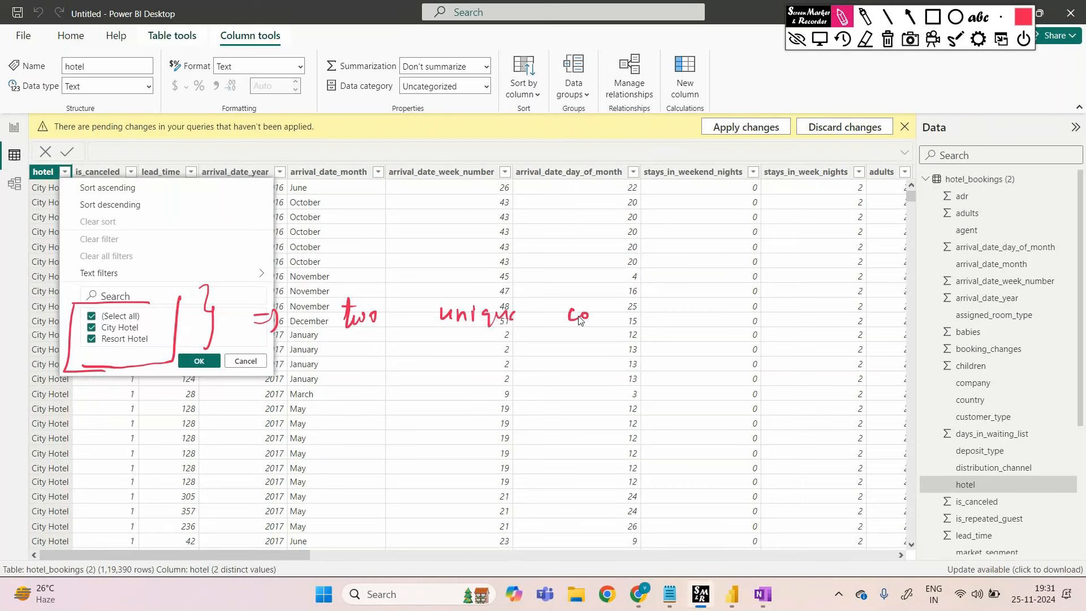
mouse_move(504, 365)
left_mouse_down()
mouse_move(504, 391)
mouse_move(533, 378)
mouse_move(531, 397)
left_mouse_up()
left_click(528, 373)
- Draw an arrow down from the boxed hotel values, then erase all annotations and hide the marker tools
left_click_drag(115, 365, 103, 430)
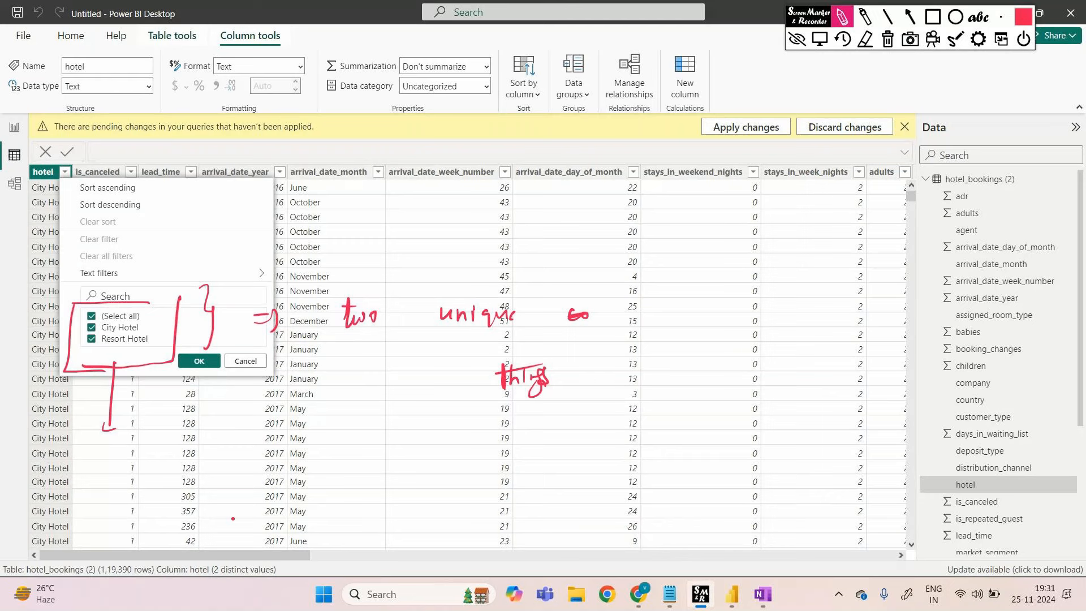
left_click(887, 45)
left_click(798, 39)
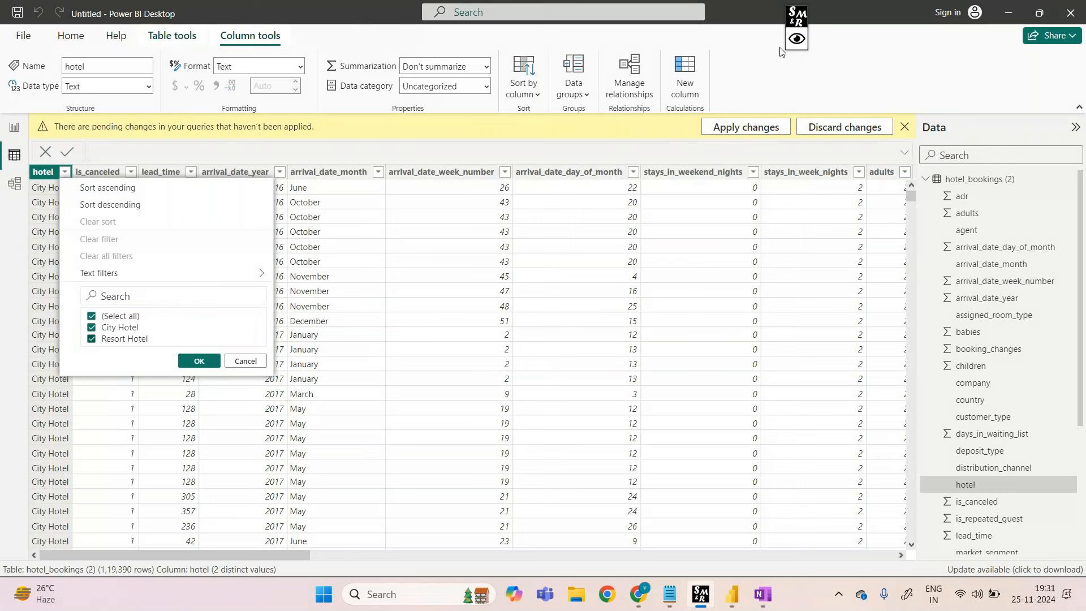
- Close the hotel filter list and open the filter list of the is_canceled column
left_click(781, 52)
key("Right")
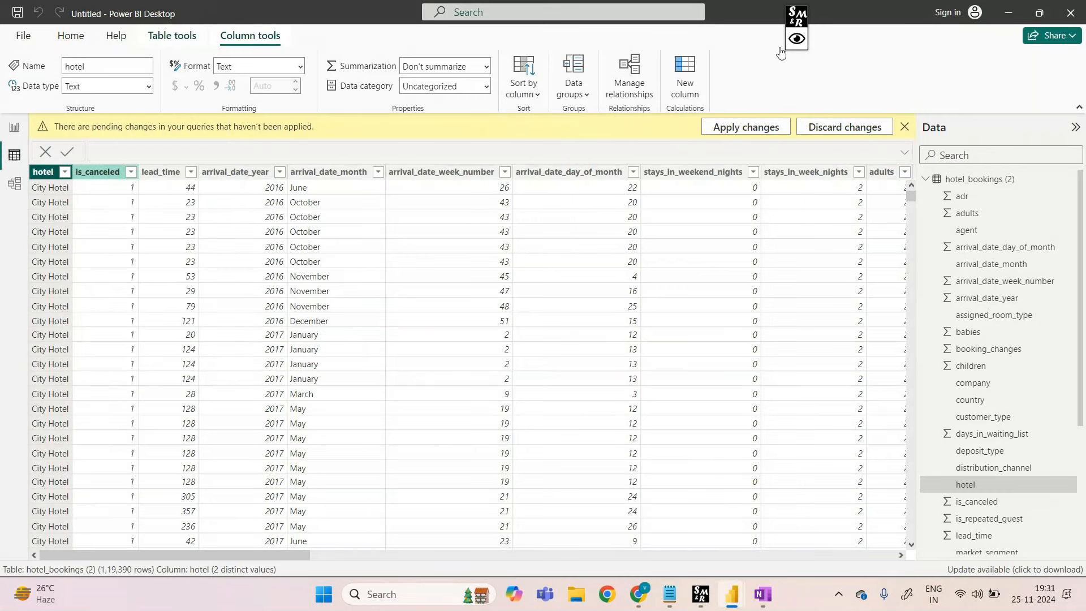
key("alt+Down")
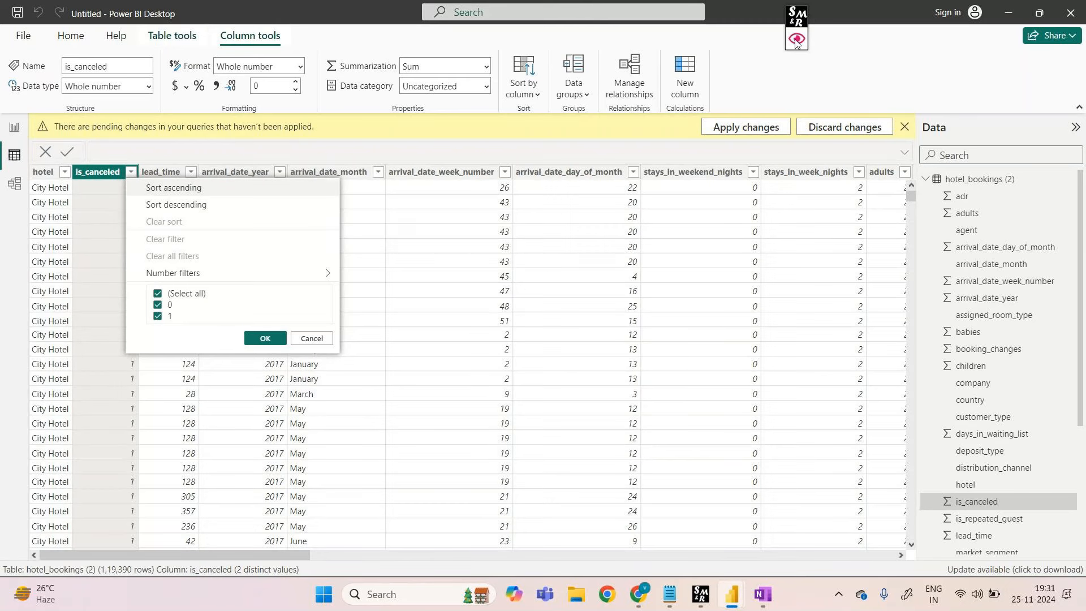
- Bracket the is_canceled filter values, draw an arrow from them, and handwrite 0 and 1 enclosed by a brace
left_click(796, 41)
left_click_drag(205, 290, 197, 349)
mouse_move(256, 310)
left_mouse_down()
mouse_move(351, 310)
mouse_move(342, 324)
left_mouse_up()
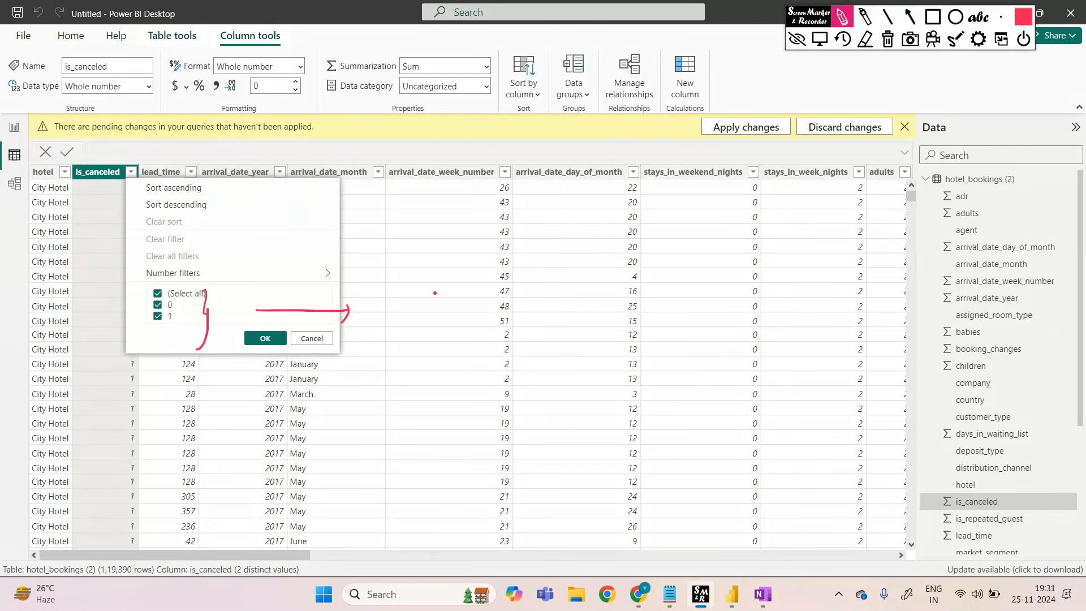
mouse_move(435, 293)
left_mouse_down()
mouse_move(437, 313)
mouse_move(434, 294)
left_mouse_up()
left_click_drag(434, 343, 434, 374)
left_click_drag(426, 355, 440, 352)
left_click_drag(428, 402, 433, 414)
left_click_drag(423, 415, 443, 415)
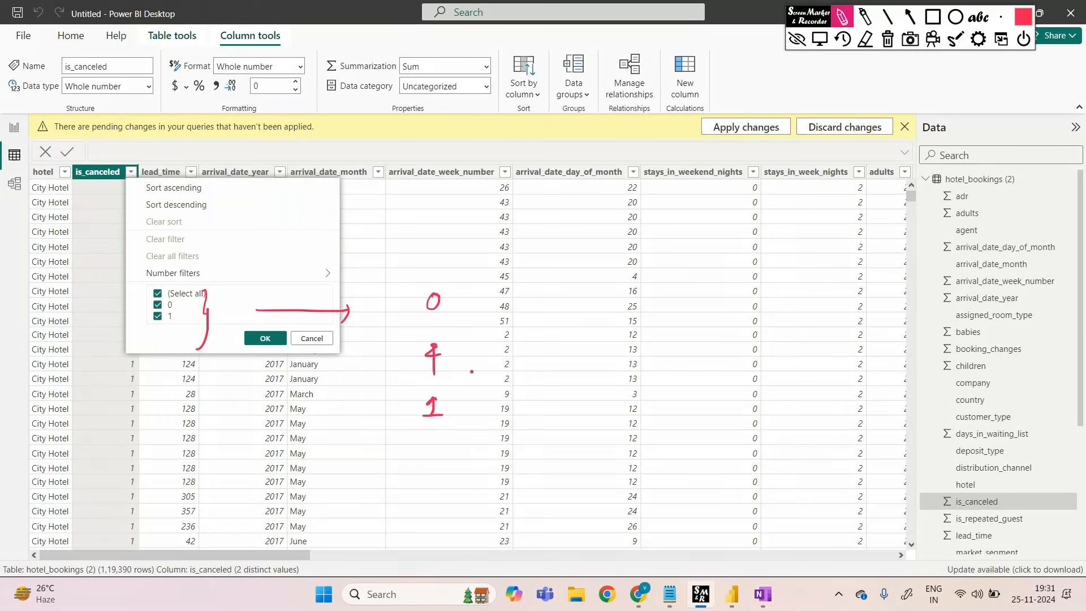
mouse_move(481, 293)
left_mouse_down()
mouse_move(487, 339)
mouse_move(469, 408)
left_mouse_up()
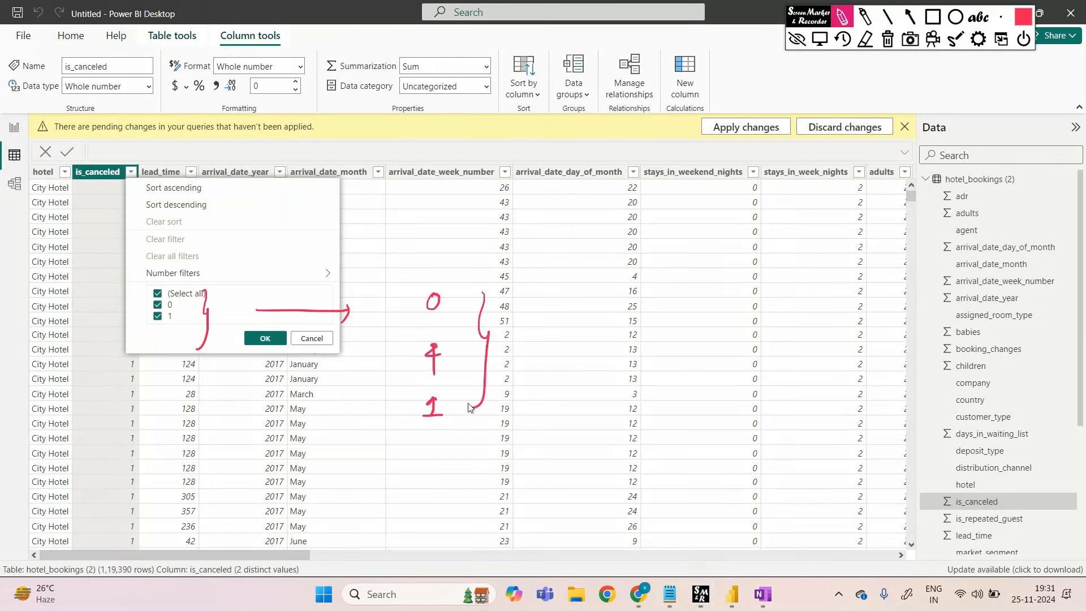
- Handwrite "only these two" beside the brace around 0 and 1
left_click_drag(547, 333, 546, 334)
left_click(556, 343)
left_click(573, 340)
left_click_drag(559, 335, 576, 344)
left_click_drag(581, 334, 588, 360)
left_click_drag(632, 318, 631, 342)
mouse_move(626, 337)
left_mouse_down()
mouse_move(661, 341)
mouse_move(675, 329)
left_mouse_up()
left_click_drag(601, 387, 598, 406)
left_click_drag(591, 400, 606, 396)
left_click_drag(605, 394, 629, 397)
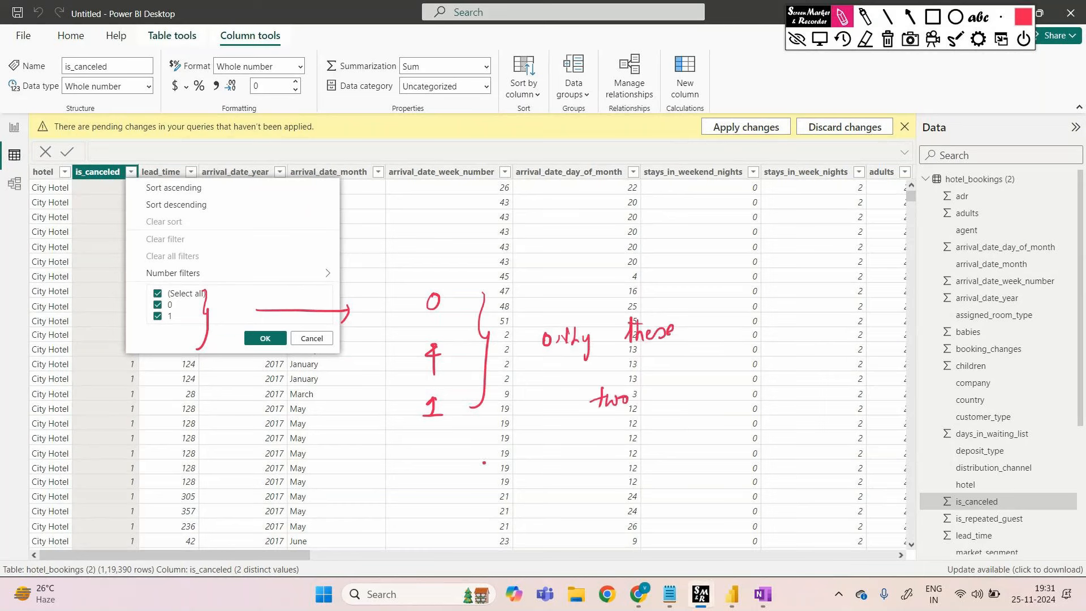
- Handwrite "among entire column it is repeated" below the note about the two values
mouse_move(524, 465)
left_mouse_down()
mouse_move(544, 463)
mouse_move(565, 485)
left_mouse_up()
left_click_drag(615, 459, 671, 461)
left_click_drag(724, 447, 783, 456)
left_click_drag(799, 436, 849, 447)
left_click_drag(624, 510, 710, 510)
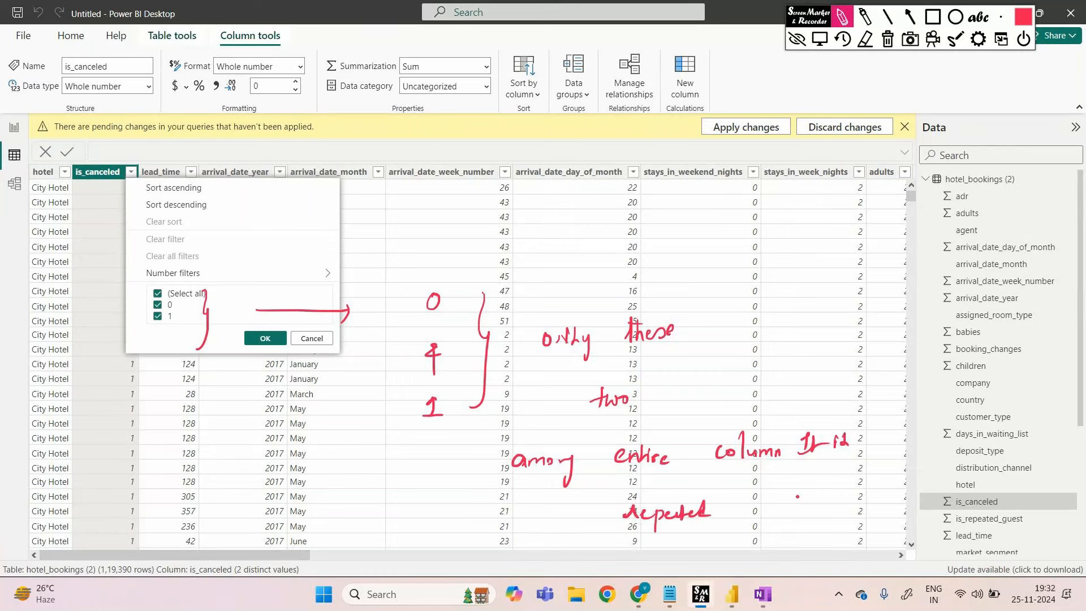
- Underline the handwritten 0 and 1, and remove the stray letter d written above them
left_click_drag(414, 321, 450, 320)
left_click_drag(411, 445, 450, 444)
left_click_drag(485, 201, 492, 228)
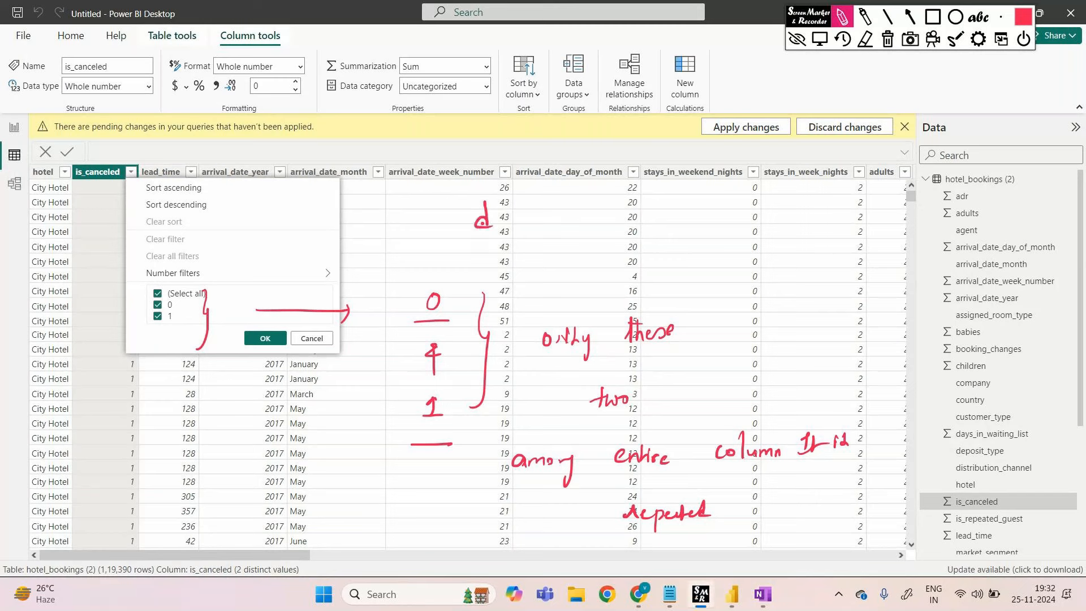
left_click(865, 39)
left_click(843, 37)
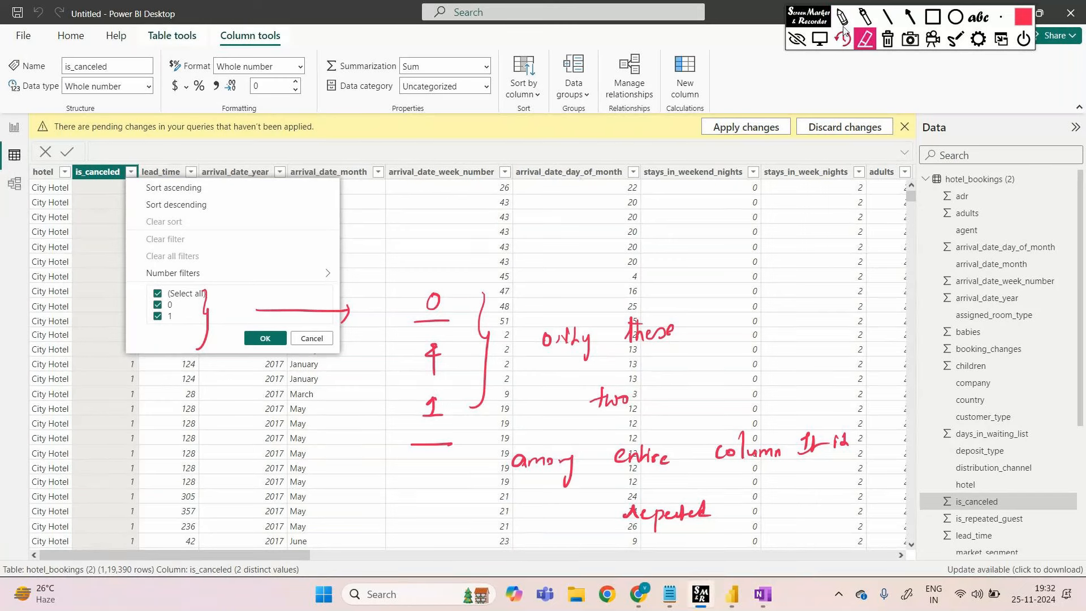
- Draw an arrow from the 0, handwrite "distinct values in column" and "unique values", then hide the annotations and close the is_canceled filter list
left_click(843, 17)
left_click_drag(448, 274, 470, 264)
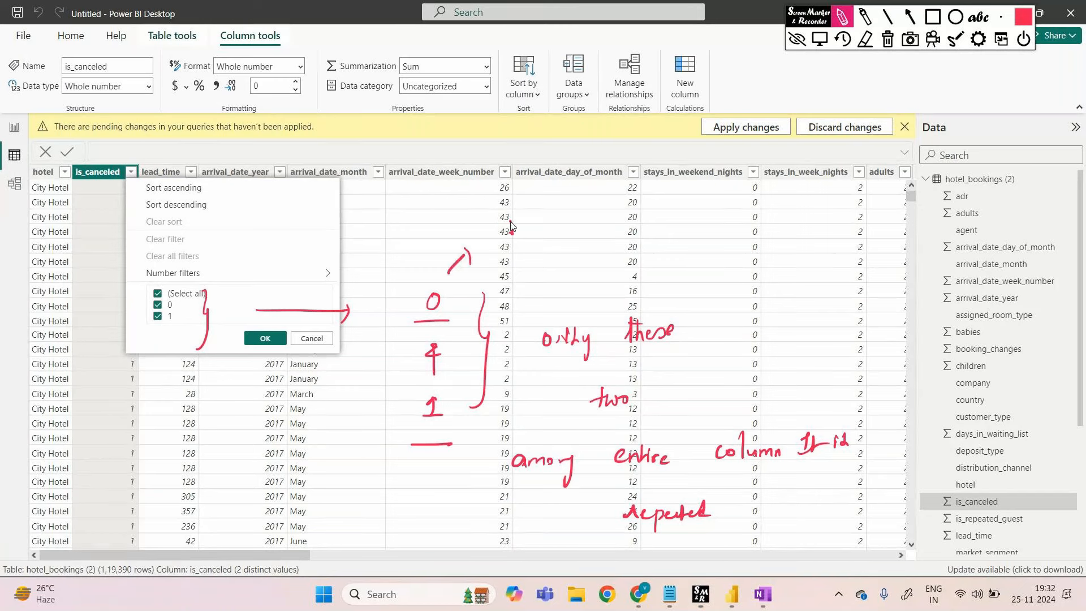
mouse_move(511, 225)
left_mouse_down()
mouse_move(516, 241)
mouse_move(566, 223)
mouse_move(587, 232)
mouse_move(597, 217)
left_mouse_up()
left_click_drag(608, 226, 858, 222)
left_click_drag(742, 279, 763, 285)
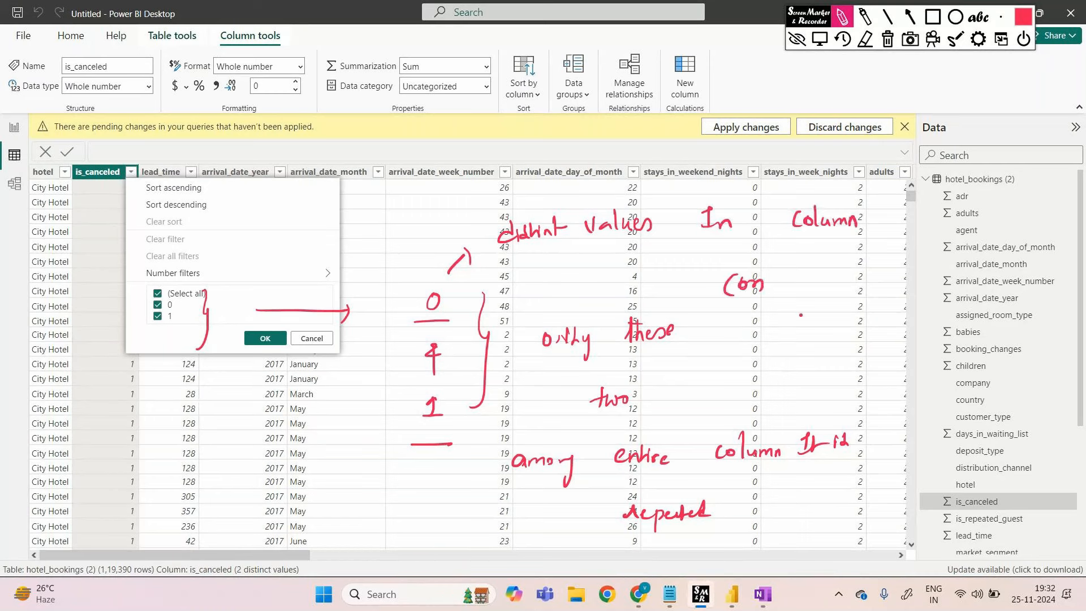
mouse_move(747, 331)
left_mouse_down()
mouse_move(832, 333)
mouse_move(883, 352)
left_mouse_up()
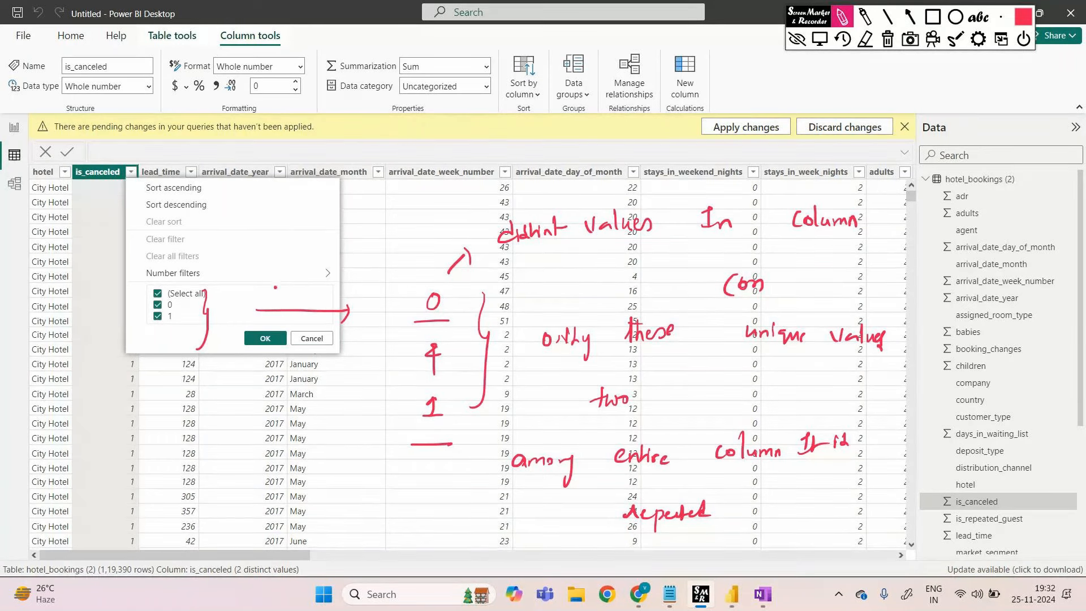
left_click(797, 40)
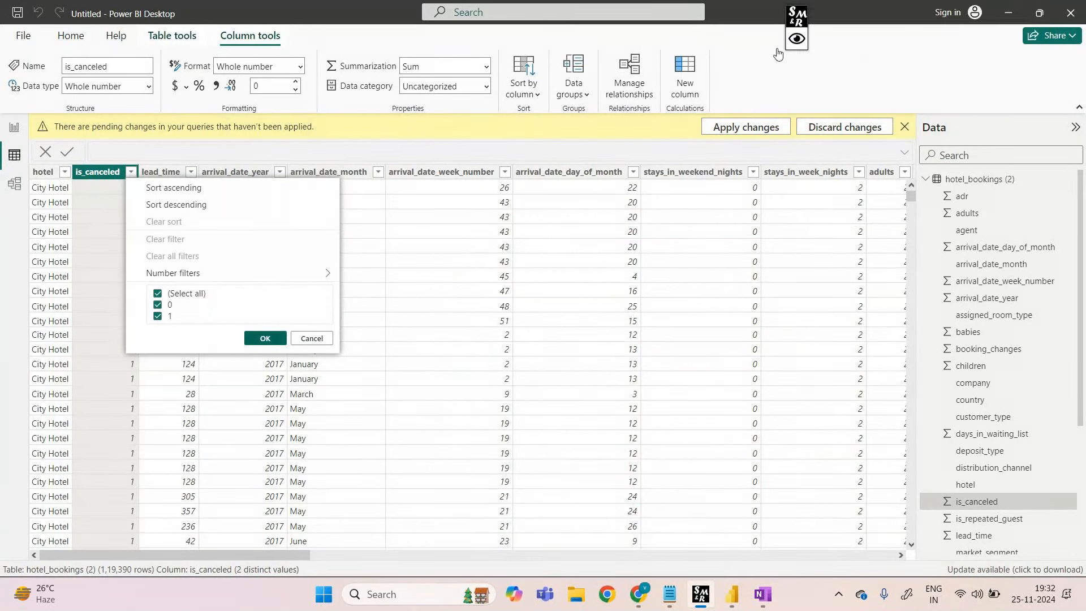
left_click(778, 50)
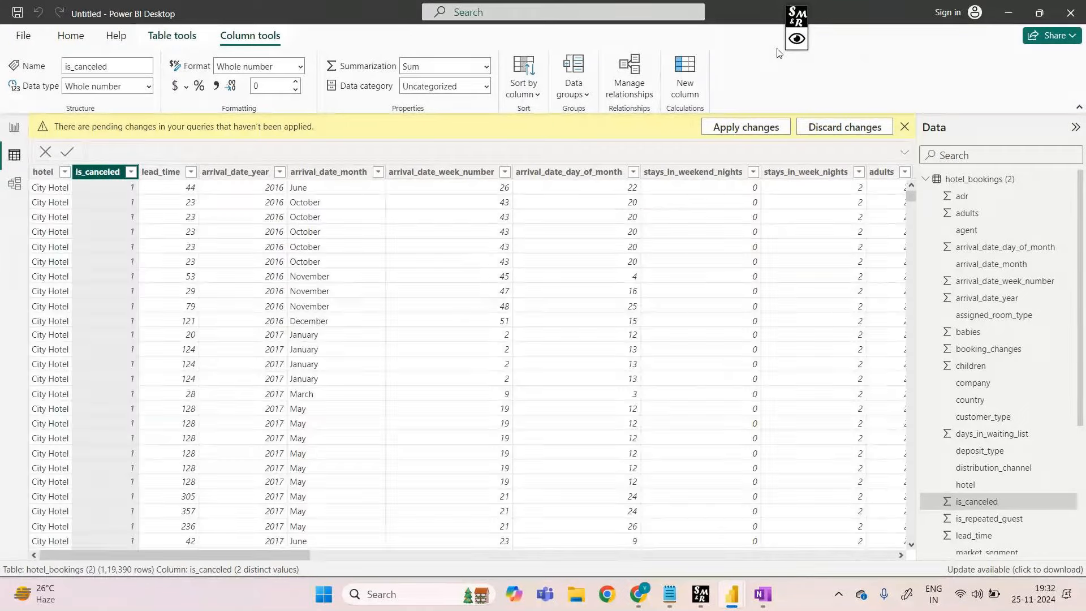
- Check the GoTo Meeting window in Chrome and the Power Query Editor, then return to the focused pie chart in Power BI Desktop
mouse_move(639, 594)
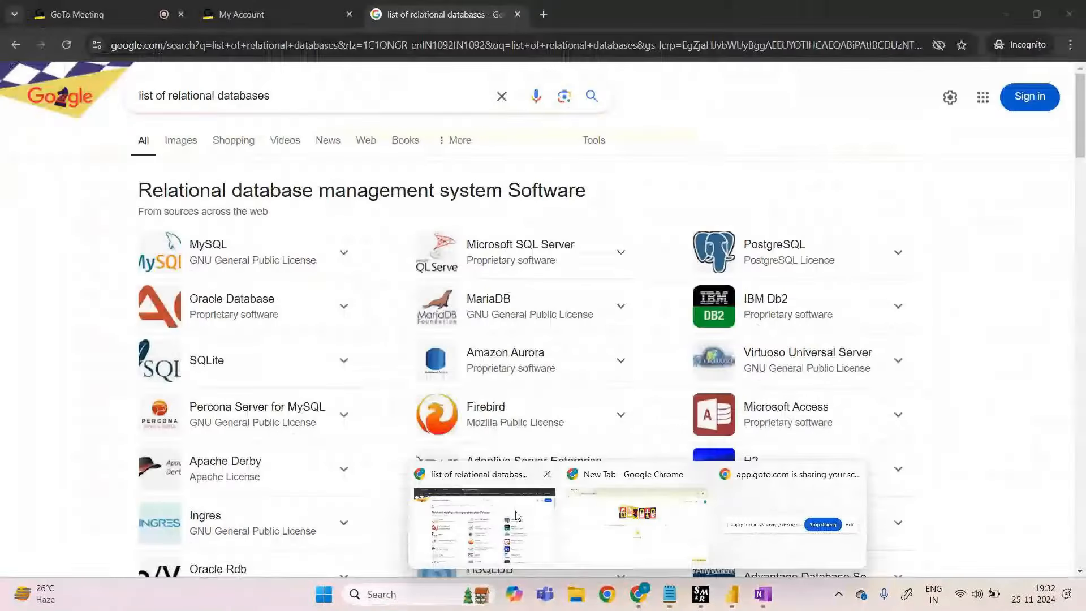
left_click(515, 511)
left_click(113, 7)
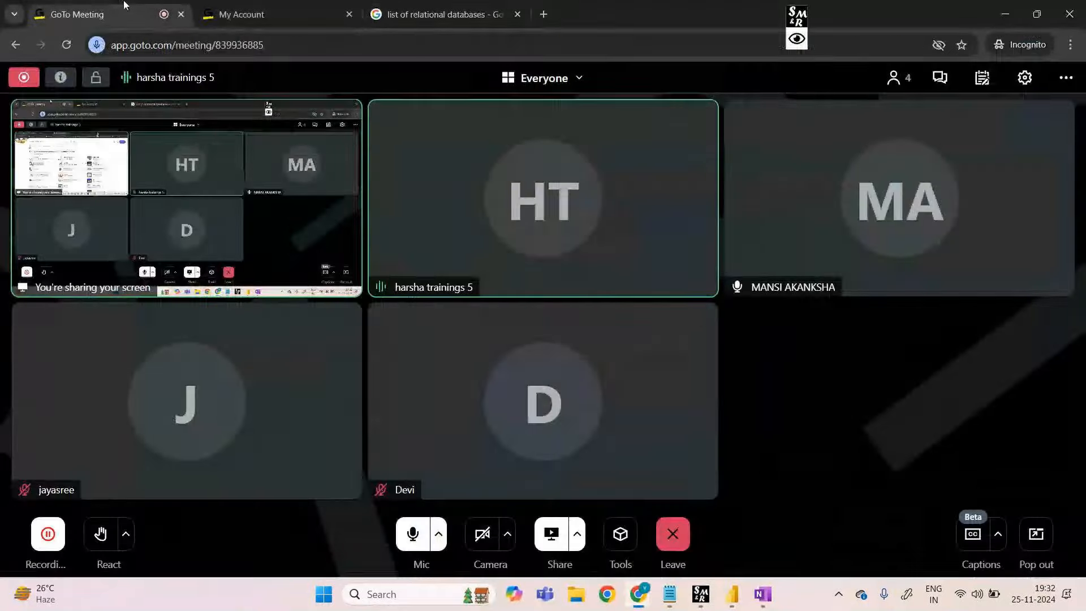
mouse_move(739, 597)
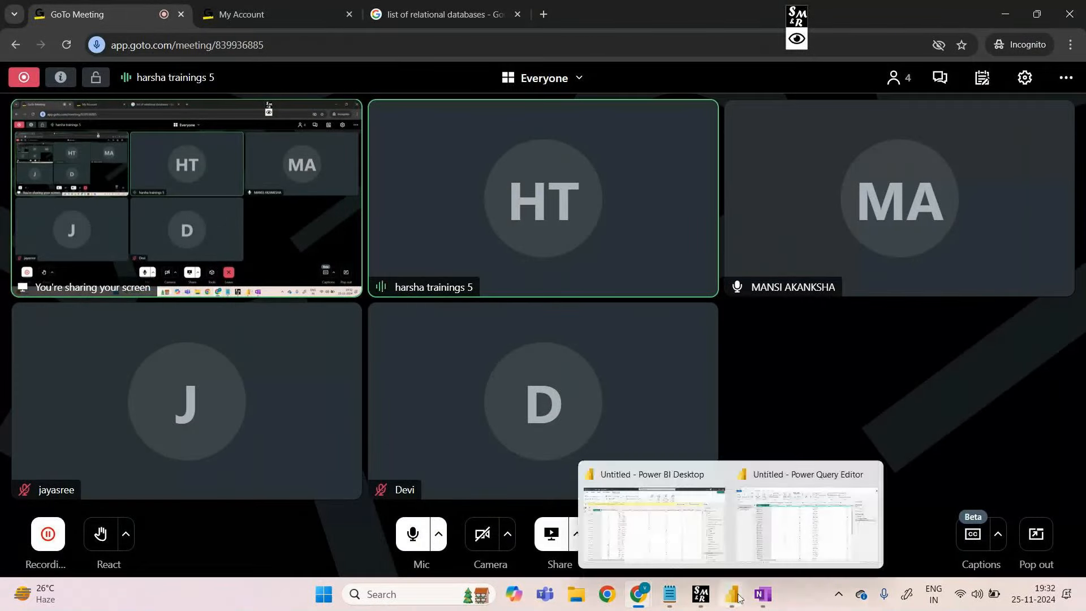
mouse_move(790, 538)
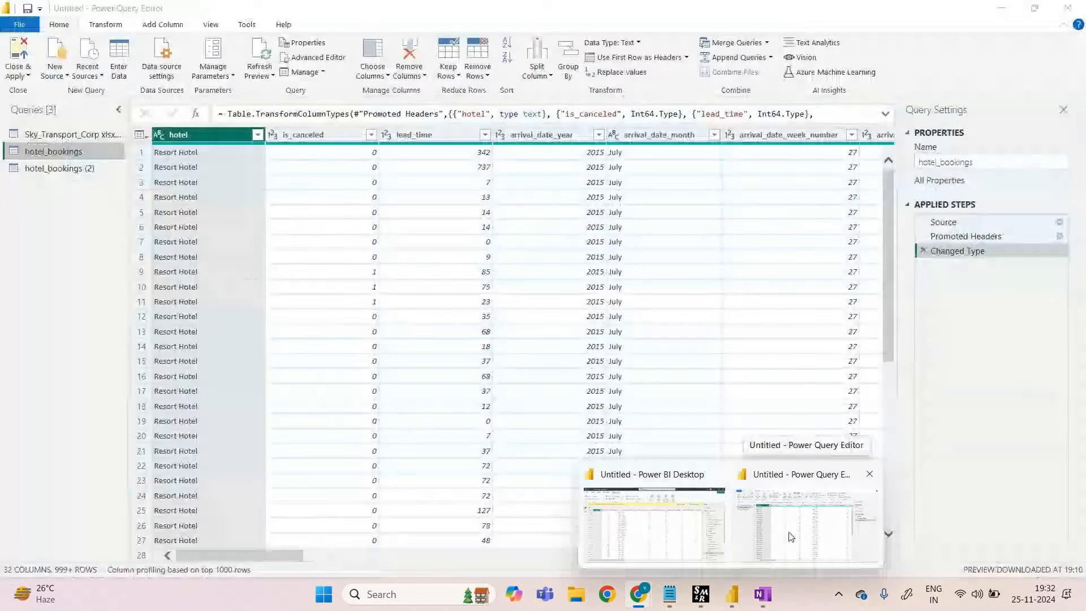
left_click(787, 539)
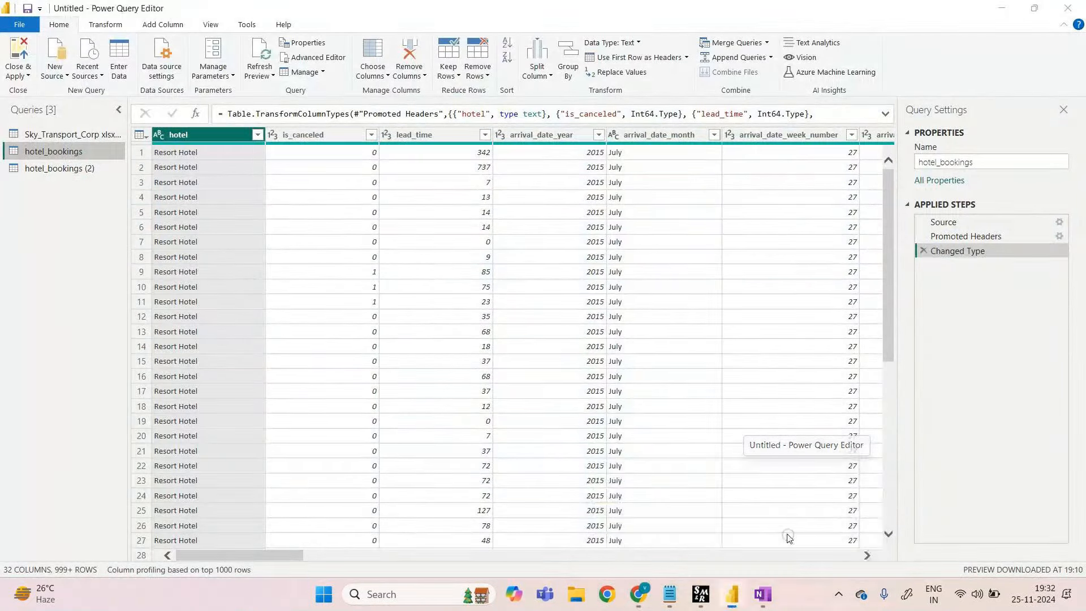
left_click(698, 481)
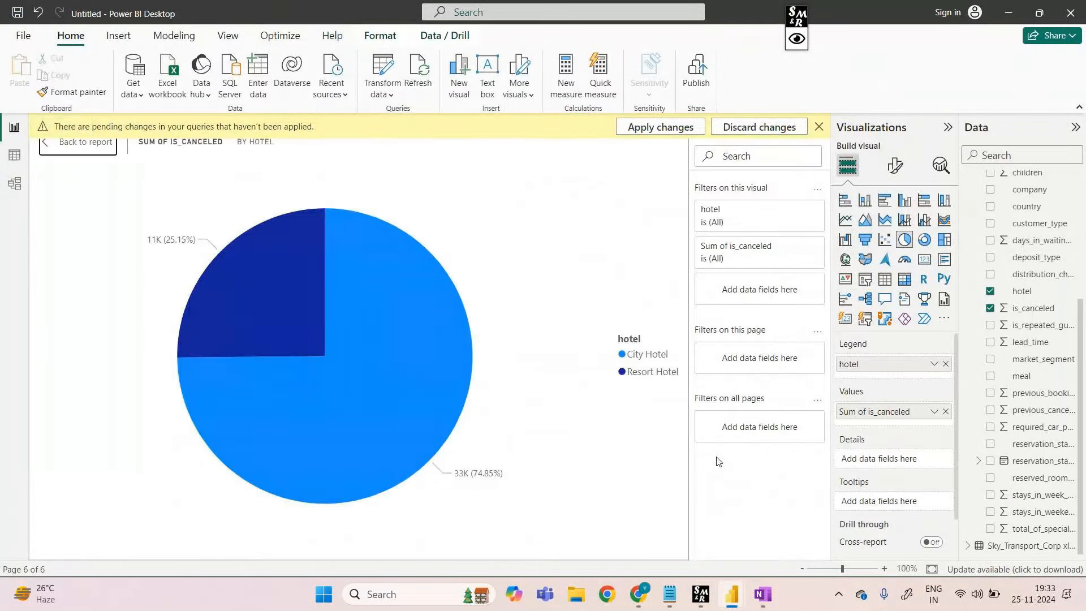
- Turn on the screen pen and handwrite 100 inside a box above the pie chart
left_click(799, 41)
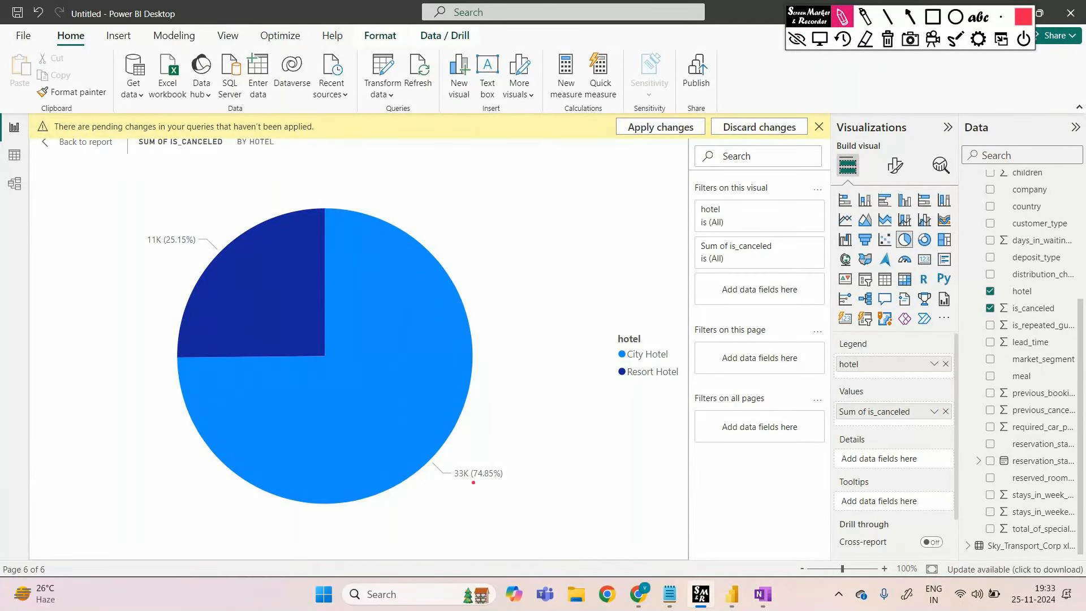
mouse_move(488, 175)
left_mouse_down()
mouse_move(487, 191)
mouse_move(505, 182)
left_mouse_up()
left_click_drag(480, 200, 521, 198)
mouse_move(529, 161)
left_mouse_down()
mouse_move(528, 200)
mouse_move(517, 198)
left_mouse_up()
mouse_move(528, 160)
left_mouse_down()
mouse_move(485, 162)
mouse_move(469, 201)
left_mouse_up()
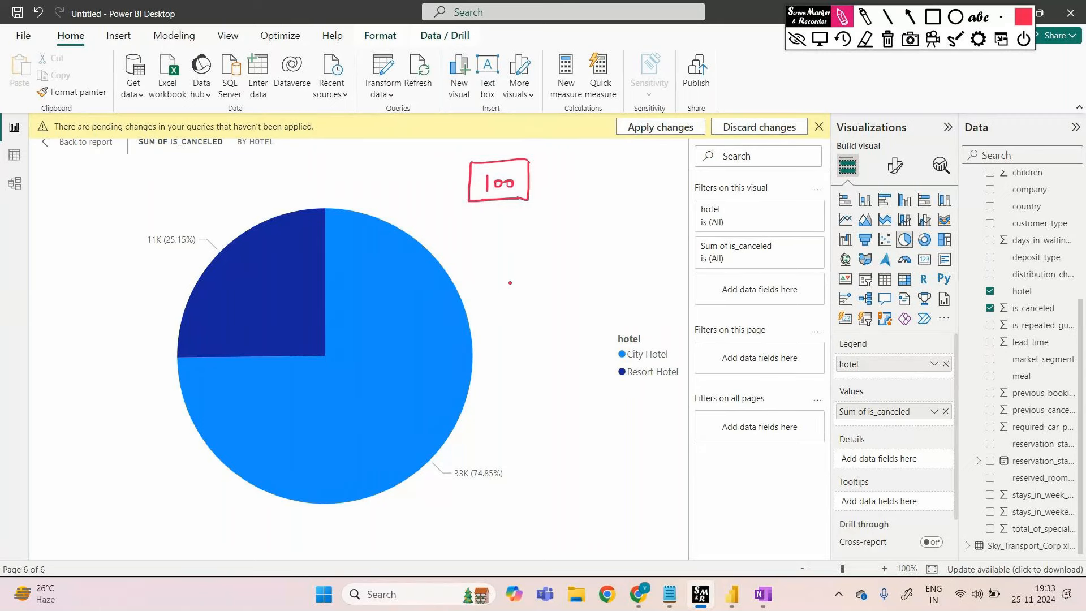
- Draw an arrow from the light blue slice and handwrite "City hotel" beside it
left_click_drag(486, 310, 507, 320)
mouse_move(506, 371)
left_mouse_down()
mouse_move(500, 385)
mouse_move(520, 384)
left_mouse_up()
left_click_drag(526, 374, 529, 392)
left_click_drag(543, 367, 552, 385)
left_click_drag(558, 377, 568, 386)
left_click_drag(570, 379, 580, 387)
- Draw an arrow from the dark blue slice, label it "Resort hotel" by hand, and hide the annotations
left_click_drag(176, 311, 138, 320)
left_click_drag(144, 311, 134, 336)
left_click_drag(48, 271, 61, 284)
left_click_drag(63, 280, 114, 272)
left_click_drag(43, 320, 52, 335)
left_click_drag(55, 329, 83, 332)
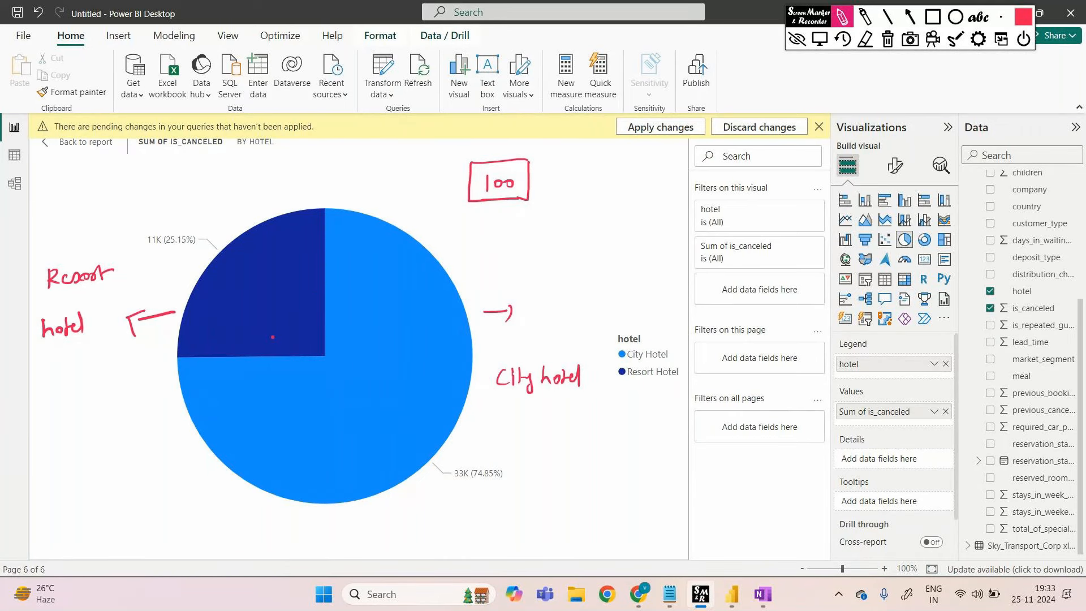
left_click(798, 38)
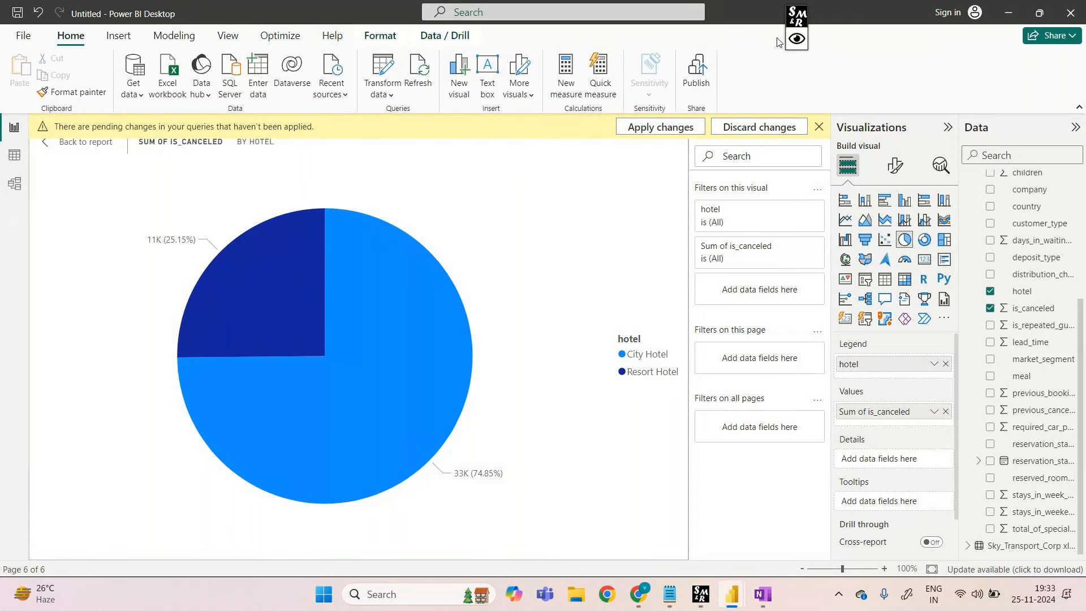
- Leave focus mode, add a new report page with a donut chart, and move the chart toward the middle of the canvas
key("Escape")
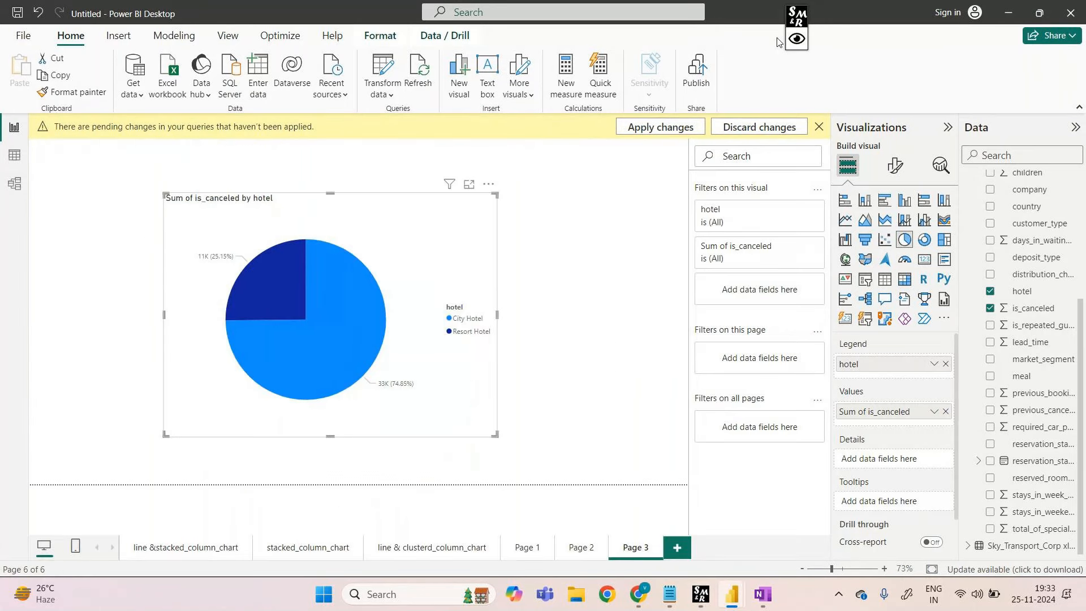
key("ctrl+m")
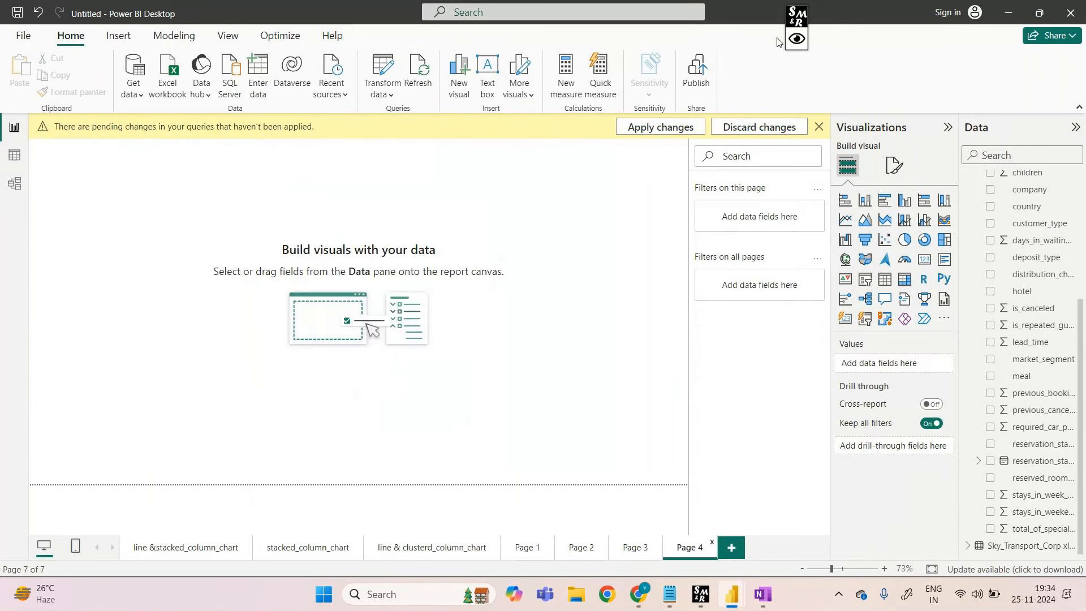
left_click(925, 240)
left_click_drag(108, 213, 116, 226)
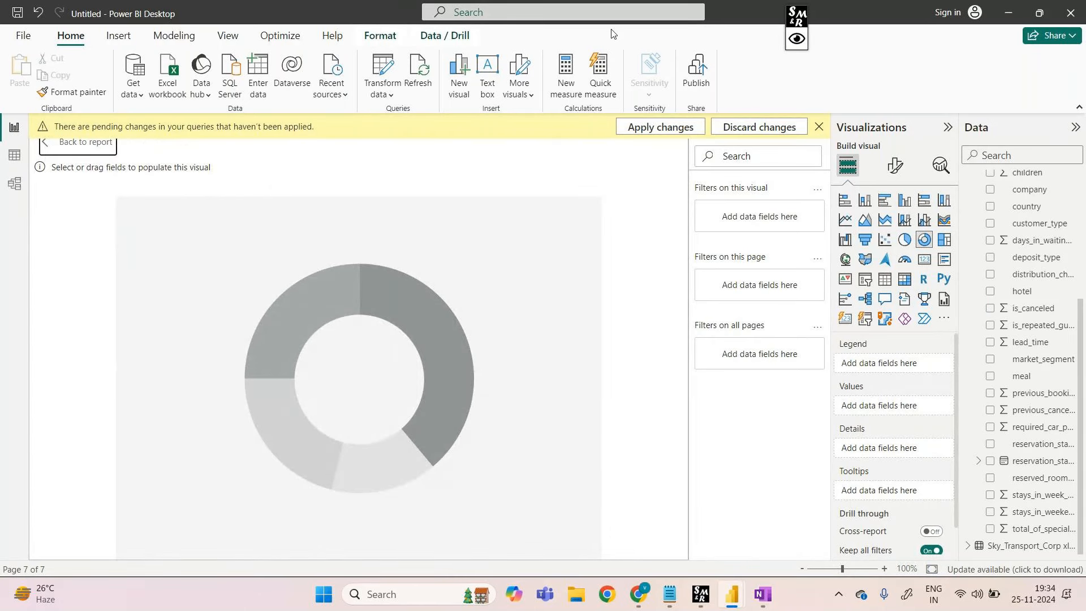
left_click(79, 142)
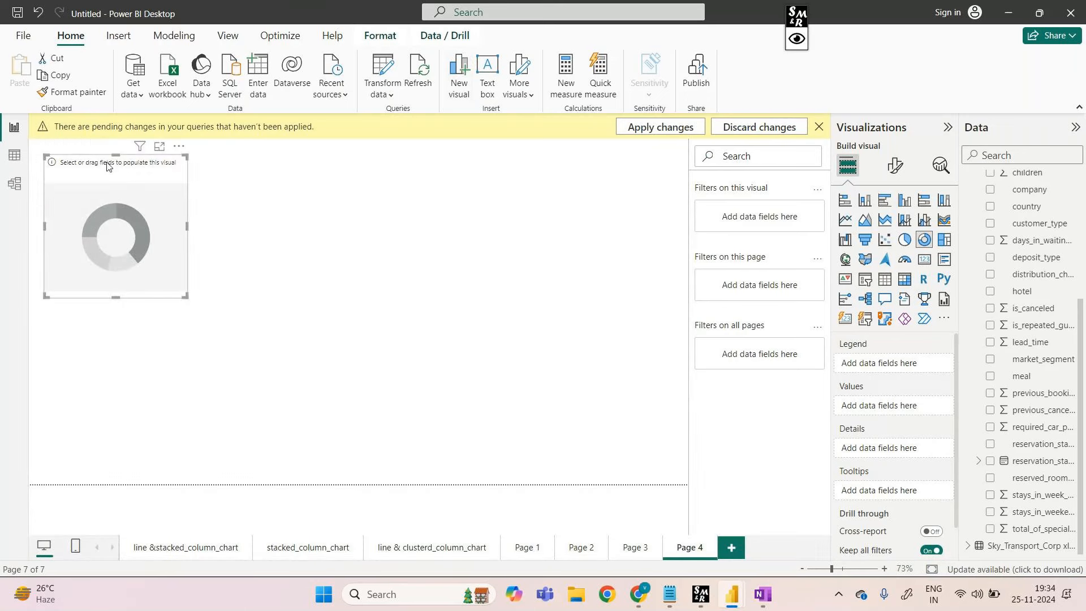
left_click_drag(109, 165, 249, 268)
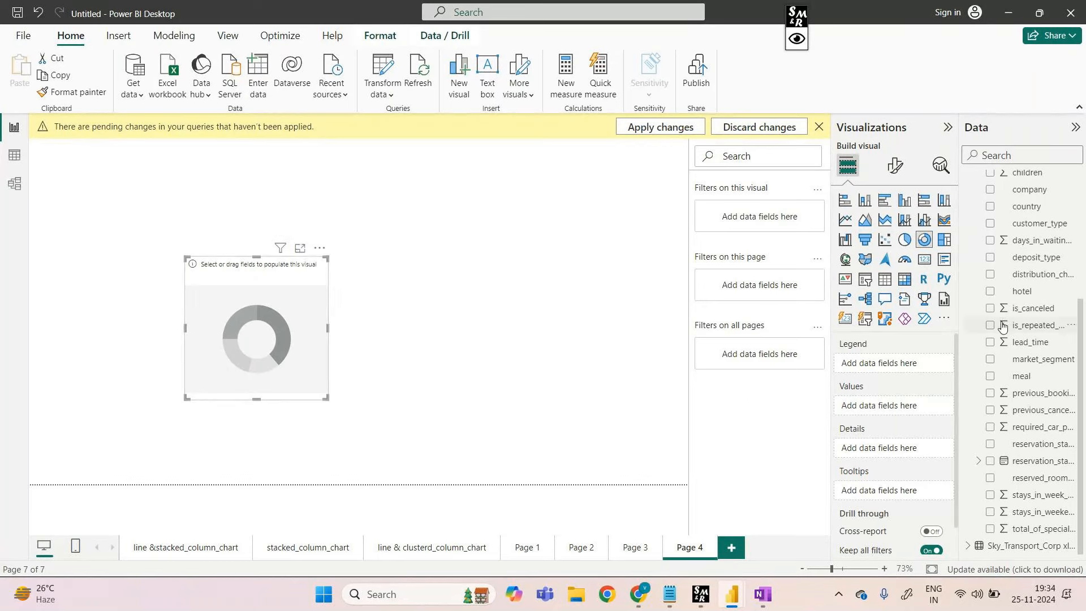
- Populate the donut chart from the Sky_Transport_Corp table with OriginState as the legend and Revenue as the values
scroll(1003, 328, "up", 5)
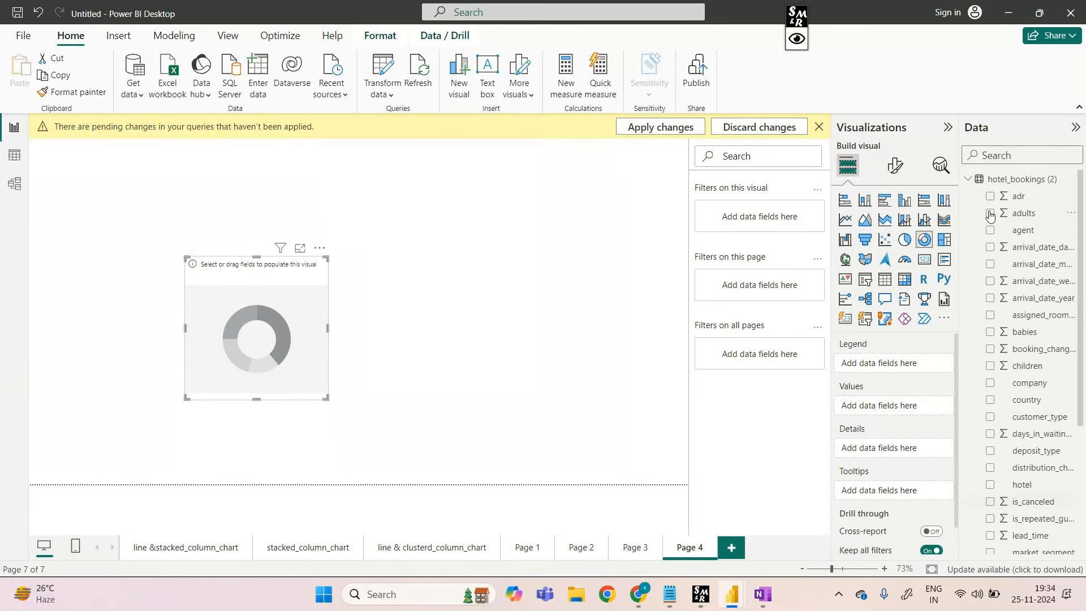
left_click(969, 179)
left_click(969, 197)
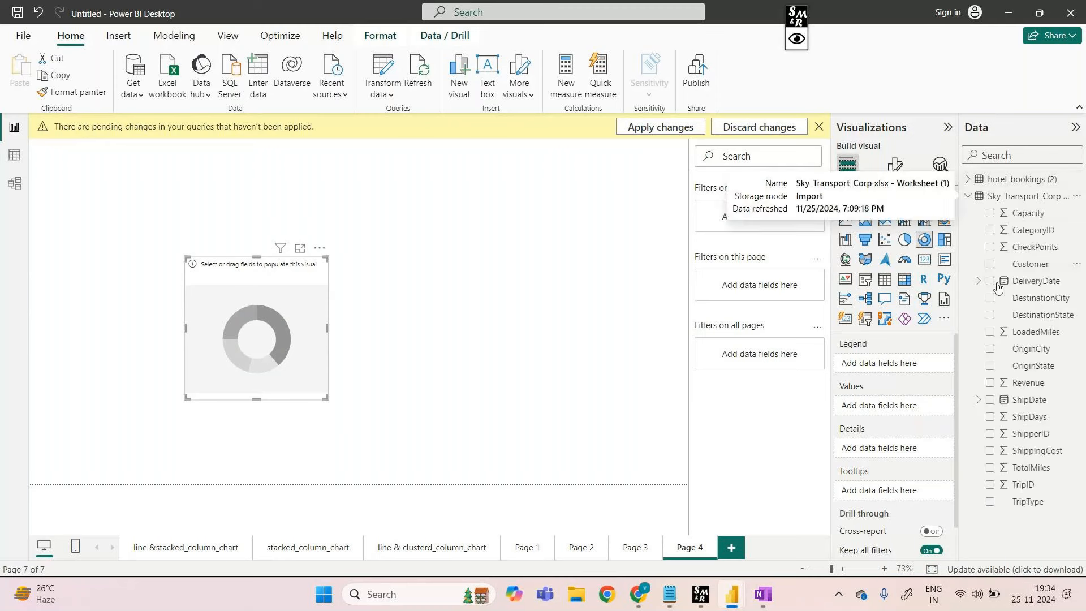
left_click_drag(1029, 374, 895, 377)
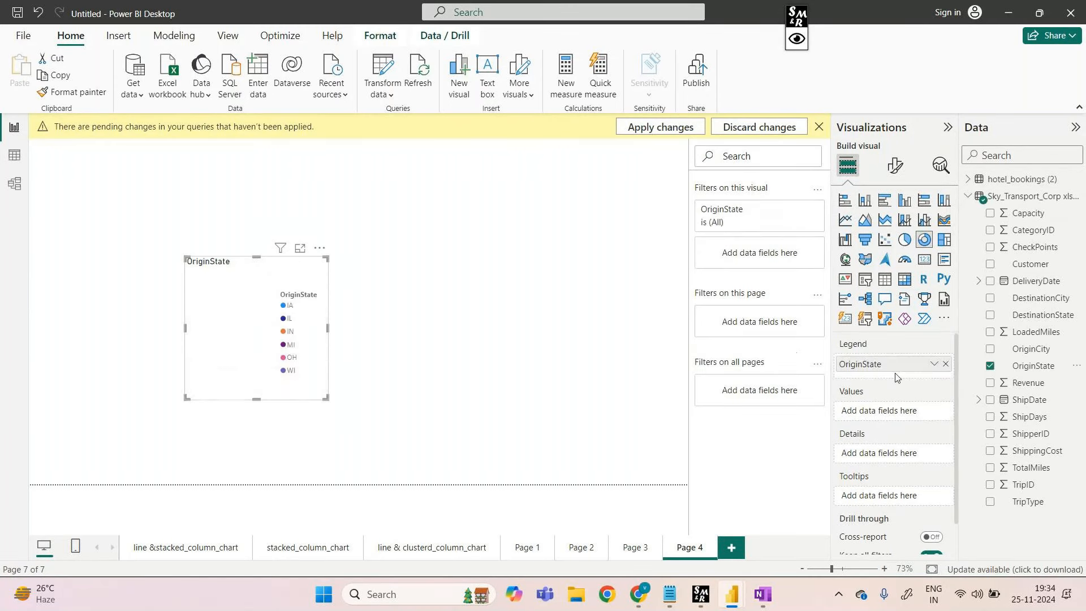
left_click_drag(1025, 385, 901, 415)
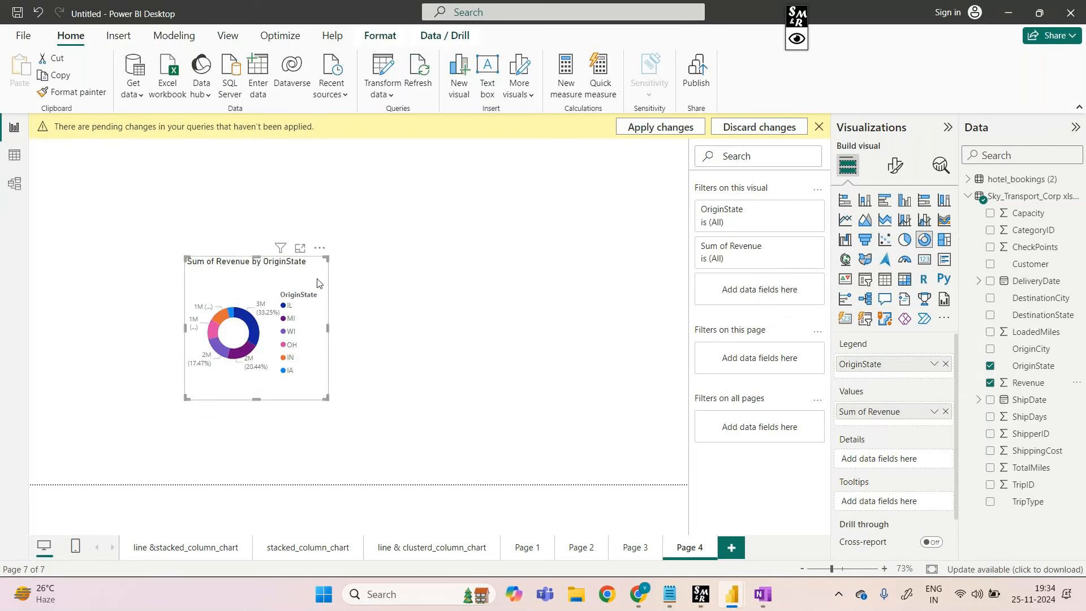
- View the donut chart in focus mode, inspect the IL slice's details, and return to the report
left_click(300, 248)
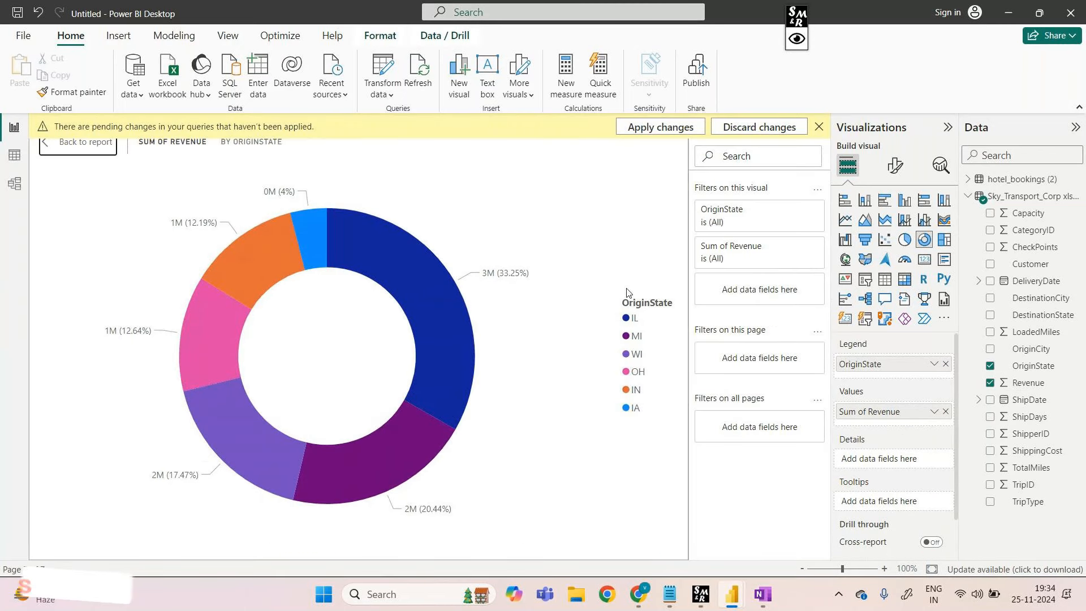
mouse_move(454, 355)
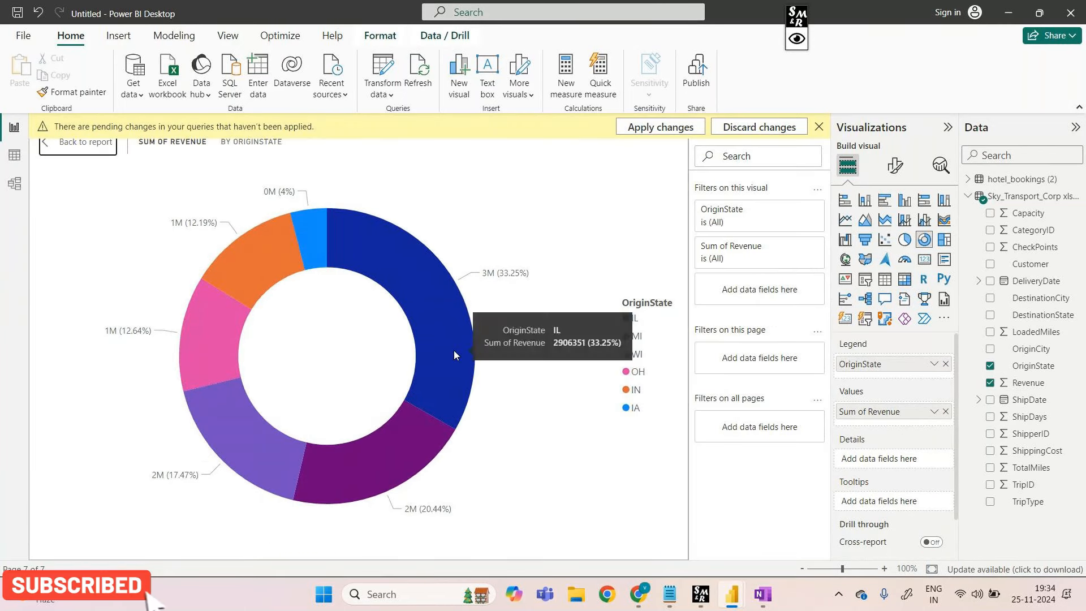
left_click(73, 146)
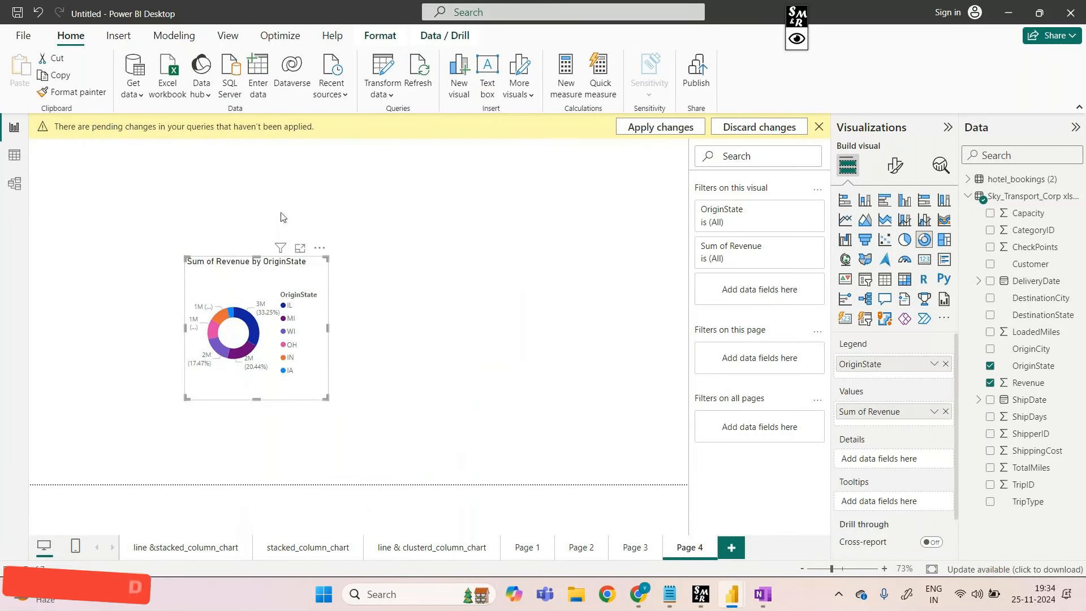
- Reopen the donut chart in focus mode and draw pen arrows from the IL and MI legend entries to their slices
left_click(299, 250)
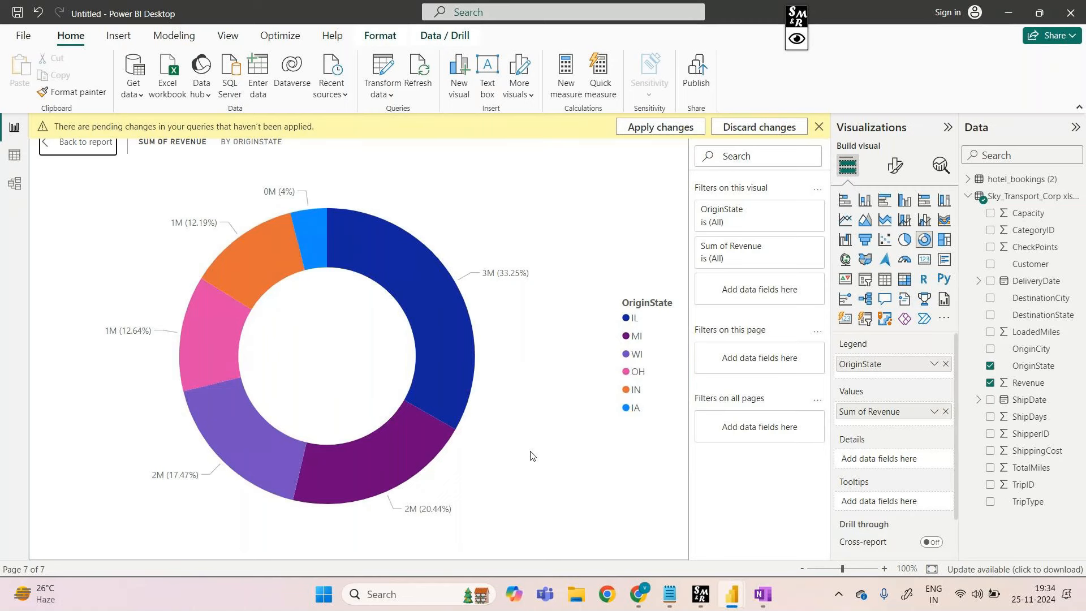
key("F9")
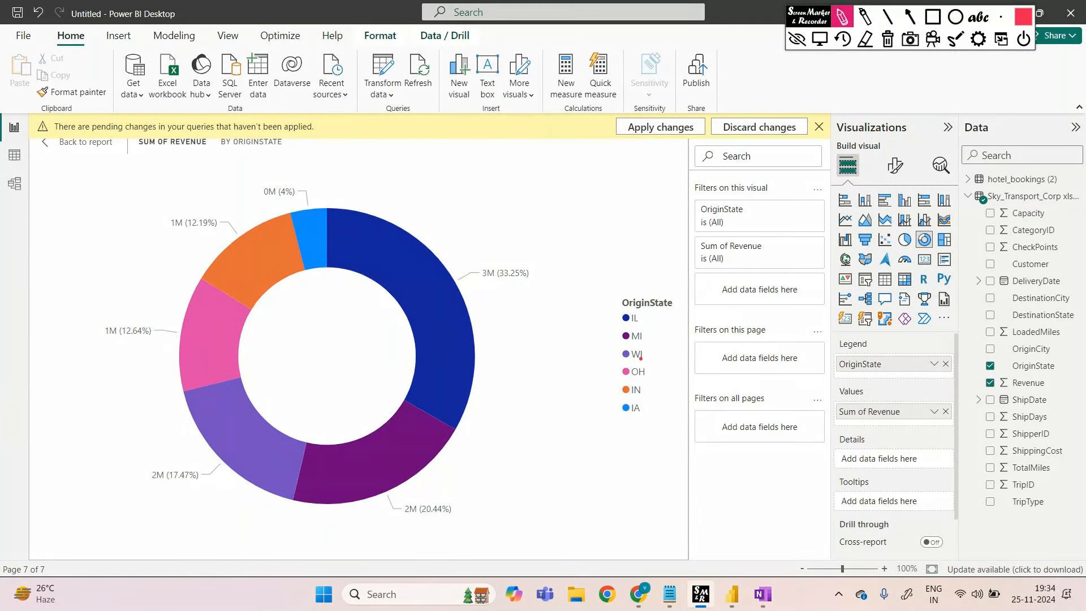
mouse_move(620, 319)
left_mouse_down()
mouse_move(513, 327)
mouse_move(488, 341)
left_mouse_up()
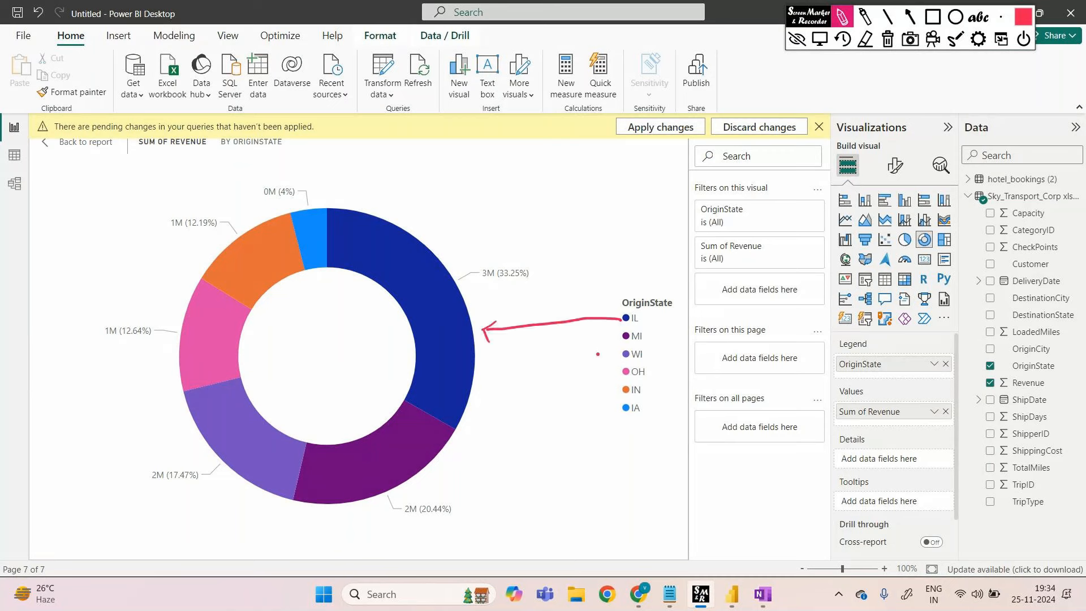
mouse_move(624, 337)
left_mouse_down()
mouse_move(584, 389)
mouse_move(466, 445)
left_mouse_up()
mouse_move(471, 434)
left_mouse_down()
mouse_move(458, 447)
mouse_move(464, 456)
left_mouse_up()
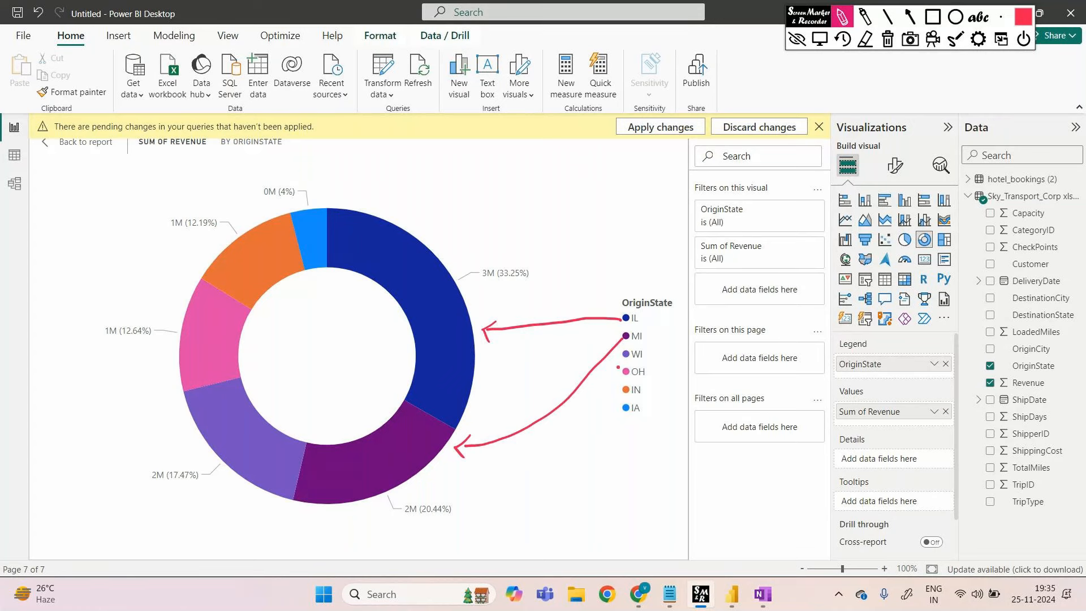
- Draw pen lines linking the WI, OH, IN and IA legend entries with their donut slices
mouse_move(621, 357)
left_mouse_down()
mouse_move(566, 441)
mouse_move(258, 490)
left_mouse_up()
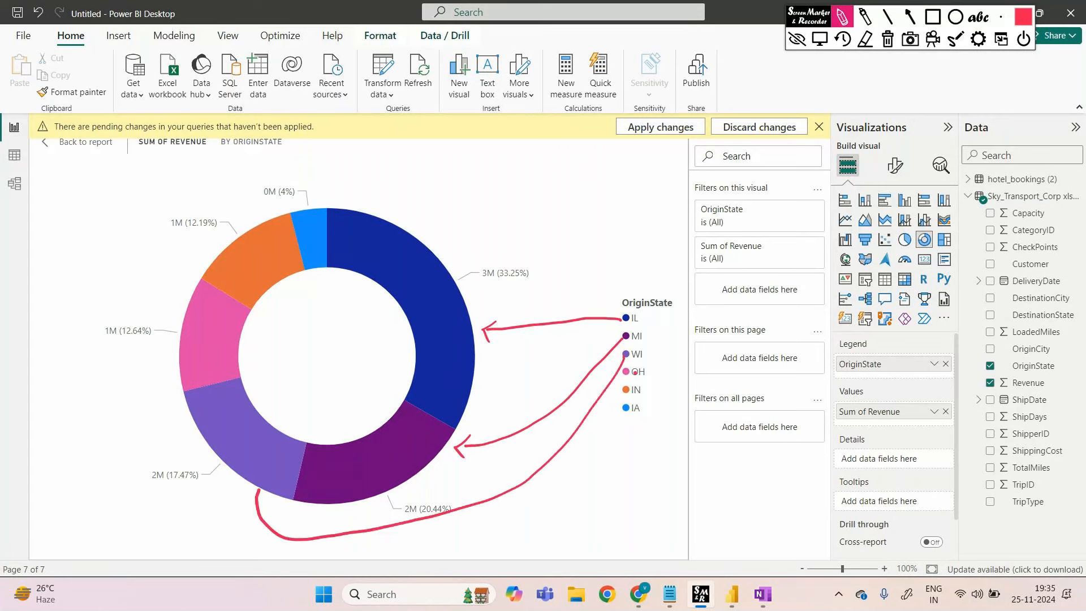
mouse_move(638, 372)
left_mouse_down()
mouse_move(664, 359)
mouse_move(580, 212)
mouse_move(461, 158)
mouse_move(167, 310)
left_mouse_up()
mouse_move(279, 286)
left_mouse_down()
mouse_move(481, 371)
mouse_move(595, 386)
left_mouse_up()
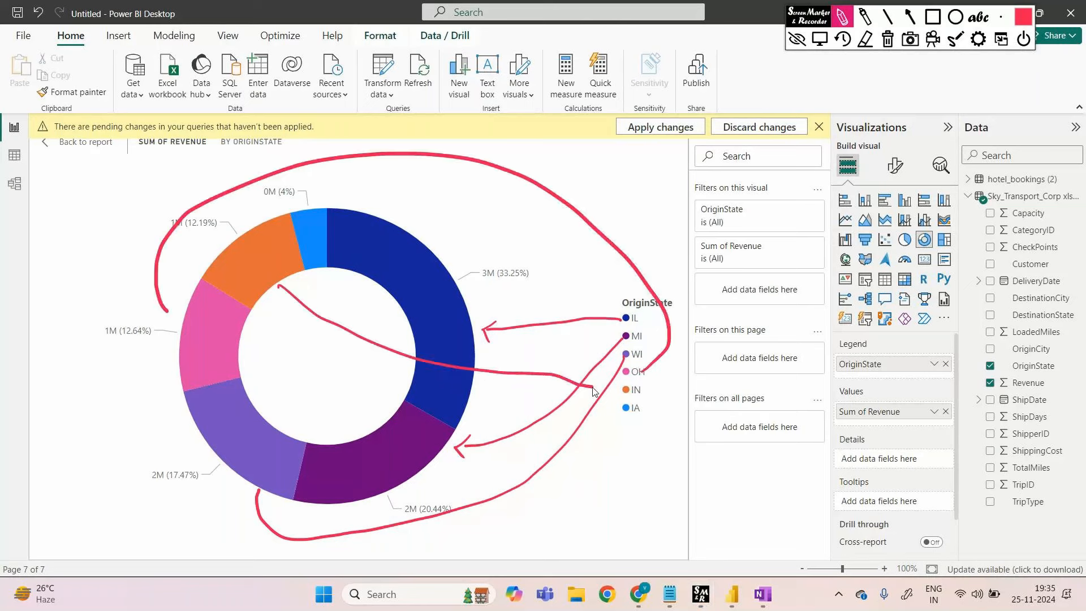
mouse_move(323, 259)
left_mouse_down()
mouse_move(610, 413)
mouse_move(598, 441)
left_mouse_up()
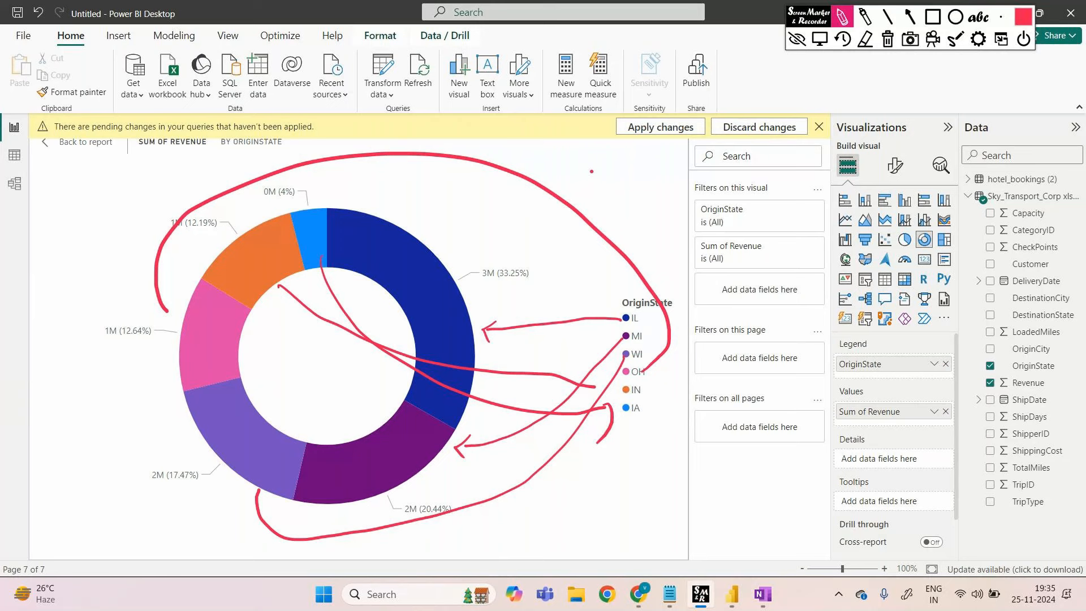
- Handwrite "here you can see particular State revenue" beside the donut chart
mouse_move(588, 160)
left_mouse_down()
mouse_move(596, 178)
mouse_move(690, 171)
left_mouse_up()
left_click(624, 175)
mouse_move(697, 161)
left_mouse_down()
mouse_move(682, 189)
mouse_move(699, 175)
left_mouse_up()
left_click_drag(705, 172, 797, 171)
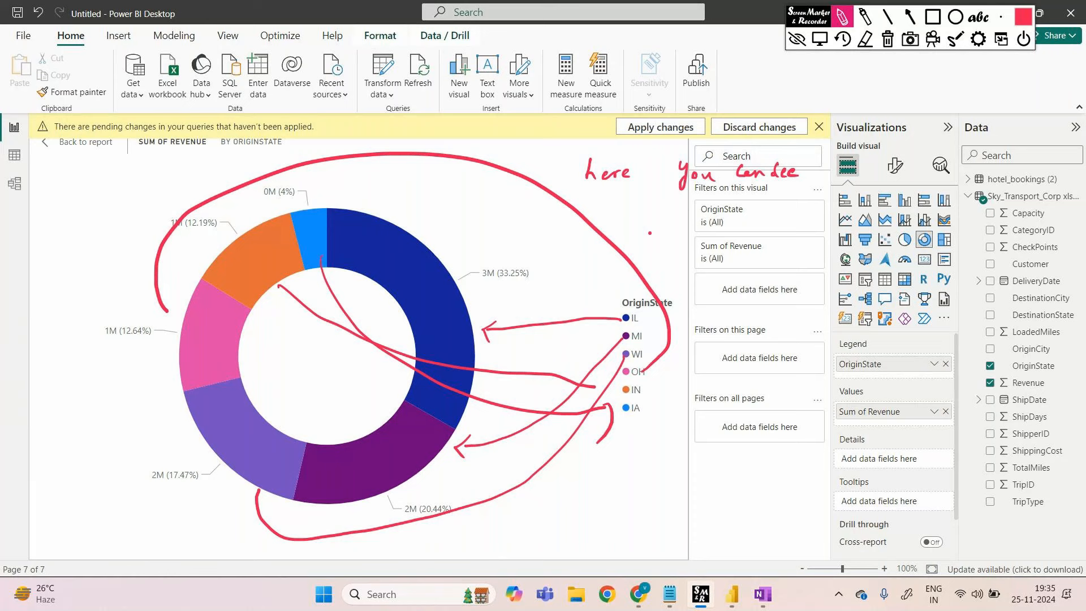
left_click_drag(642, 234, 641, 253)
mouse_move(642, 234)
left_mouse_down()
mouse_move(671, 244)
mouse_move(796, 235)
left_mouse_up()
mouse_move(696, 291)
left_mouse_down()
mouse_move(714, 306)
mouse_move(775, 305)
left_mouse_up()
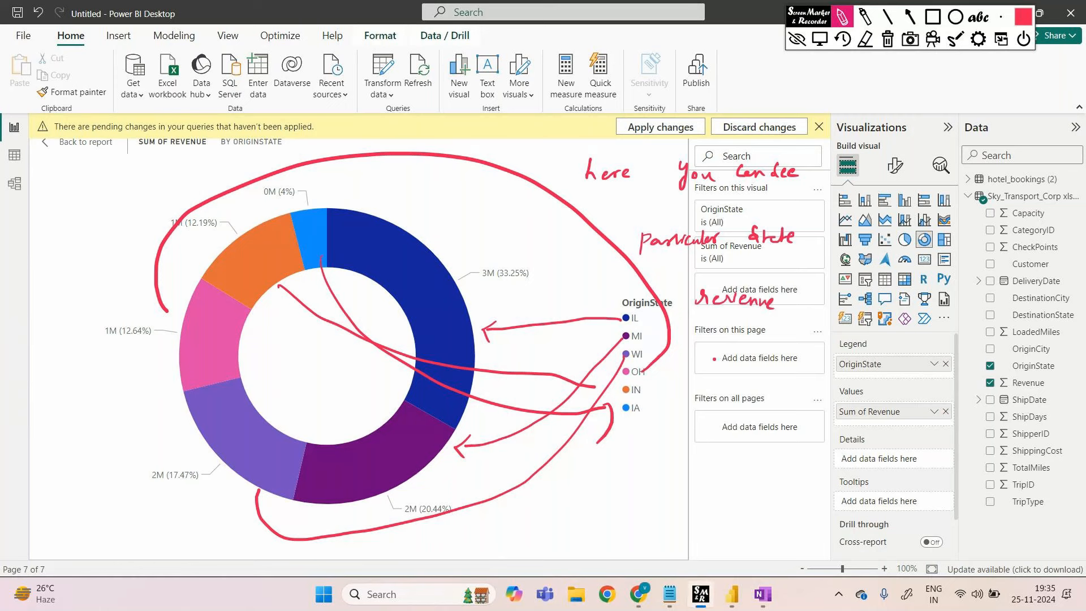
- Continue the handwritten note with "In terms of percentage &" and trace a curve inside the donut's hole
mouse_move(705, 343)
left_mouse_down()
mouse_move(702, 359)
mouse_move(746, 360)
left_mouse_up()
left_click_drag(733, 359, 816, 361)
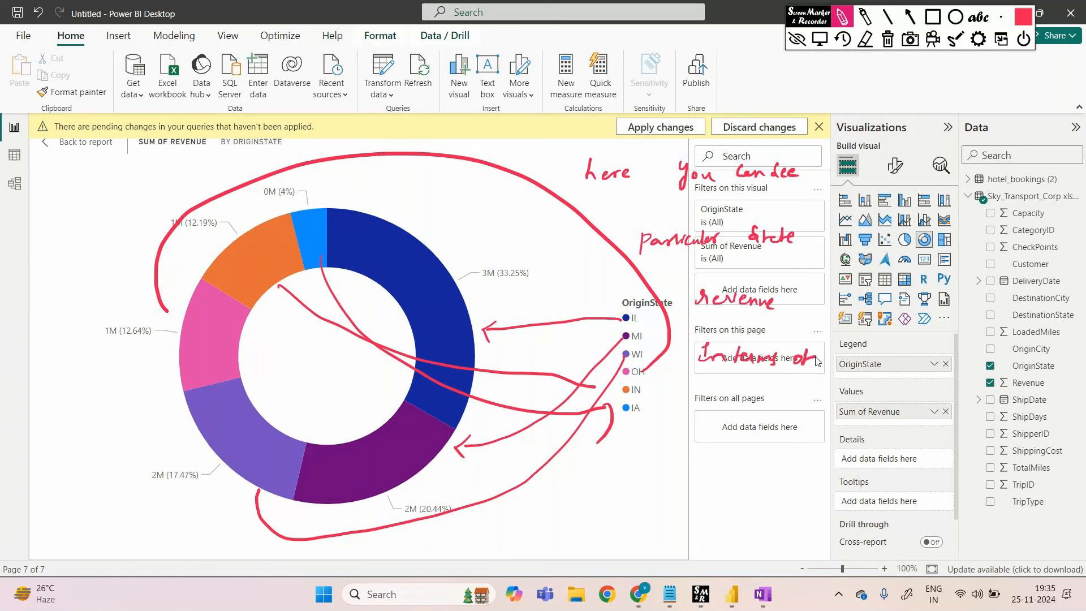
mouse_move(706, 412)
left_mouse_down()
mouse_move(736, 425)
mouse_move(795, 422)
left_mouse_up()
left_click_drag(683, 481, 681, 504)
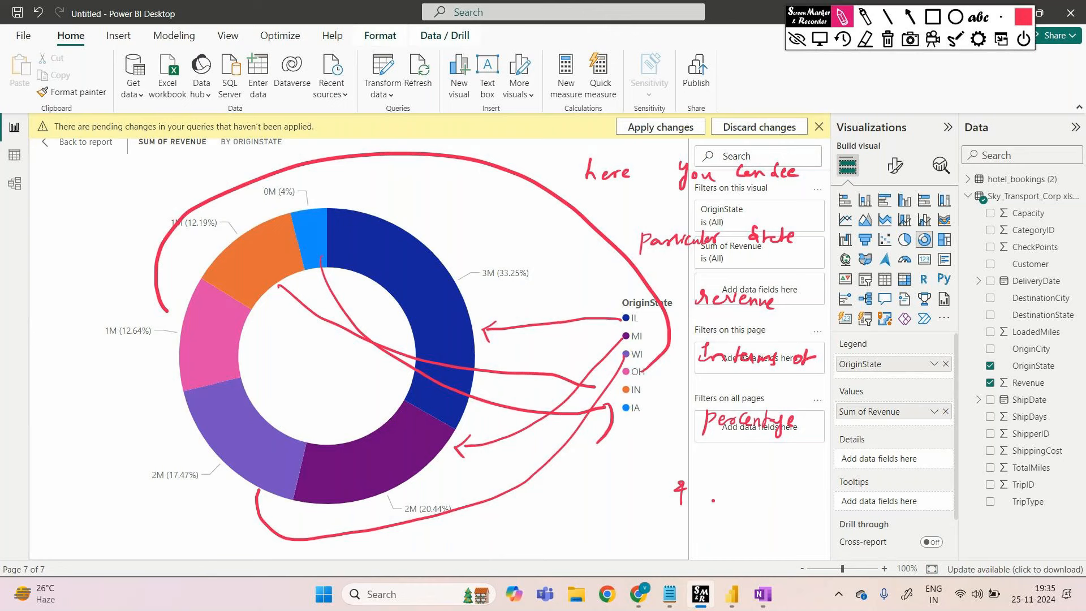
mouse_move(300, 277)
left_mouse_down()
mouse_move(394, 303)
mouse_move(343, 423)
left_mouse_up()
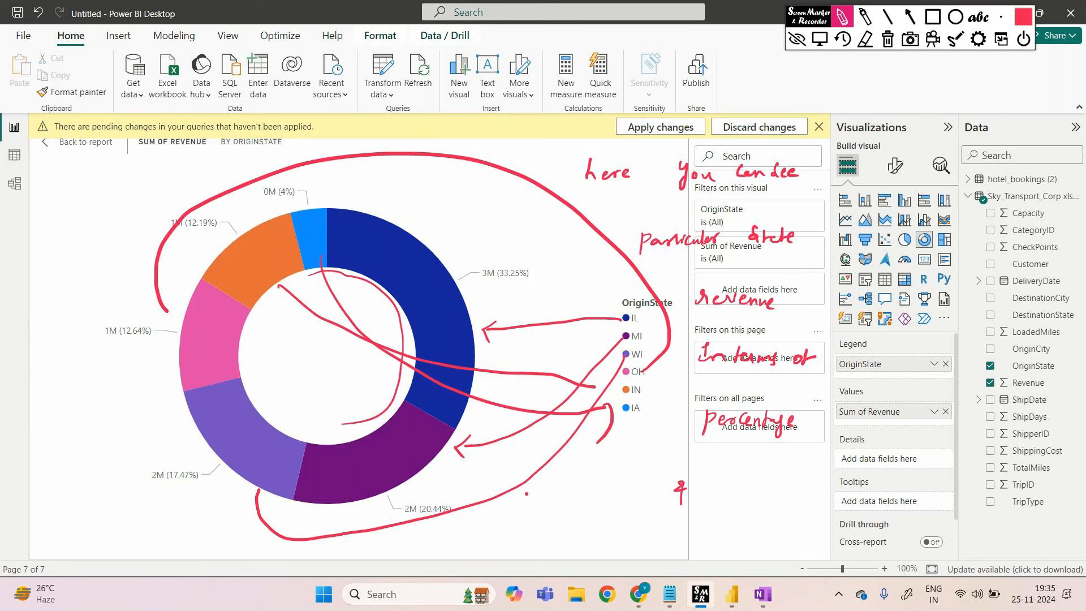
- Hide the pen annotations and leave focus mode to return to the report page
left_click(796, 39)
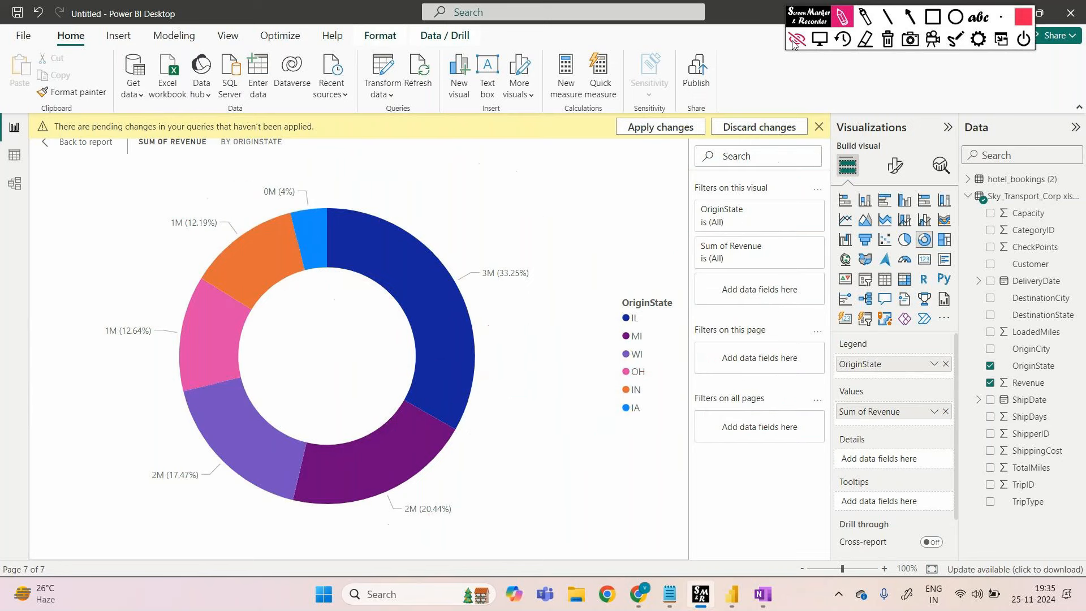
left_click(797, 39)
key("alt+Tab")
key("Return")
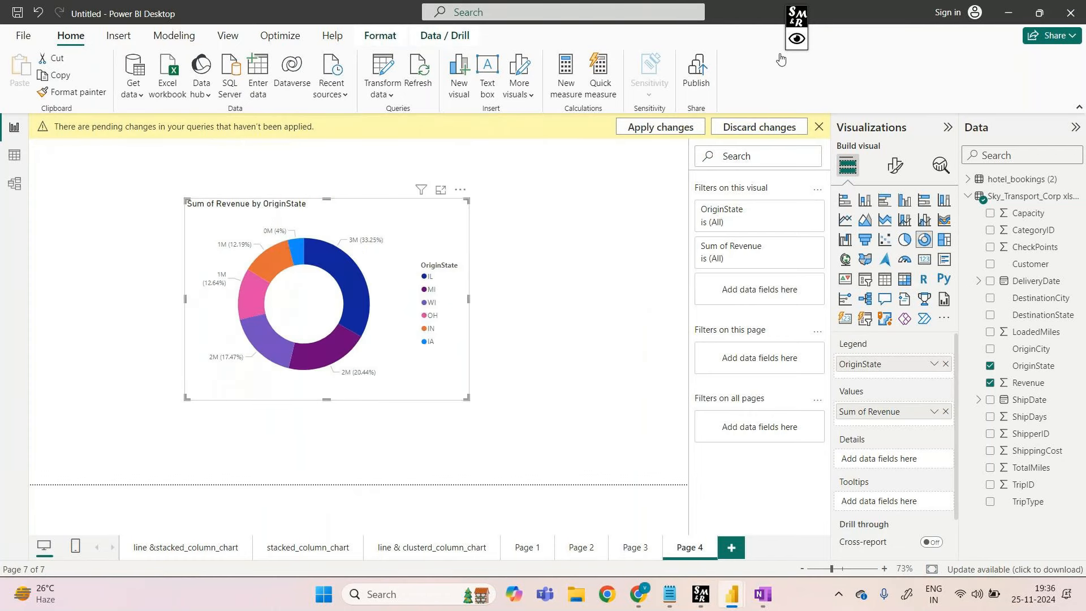
- Add a new report page with an enlarged pie chart using OriginState as the legend and Revenue as the values
left_click(732, 548)
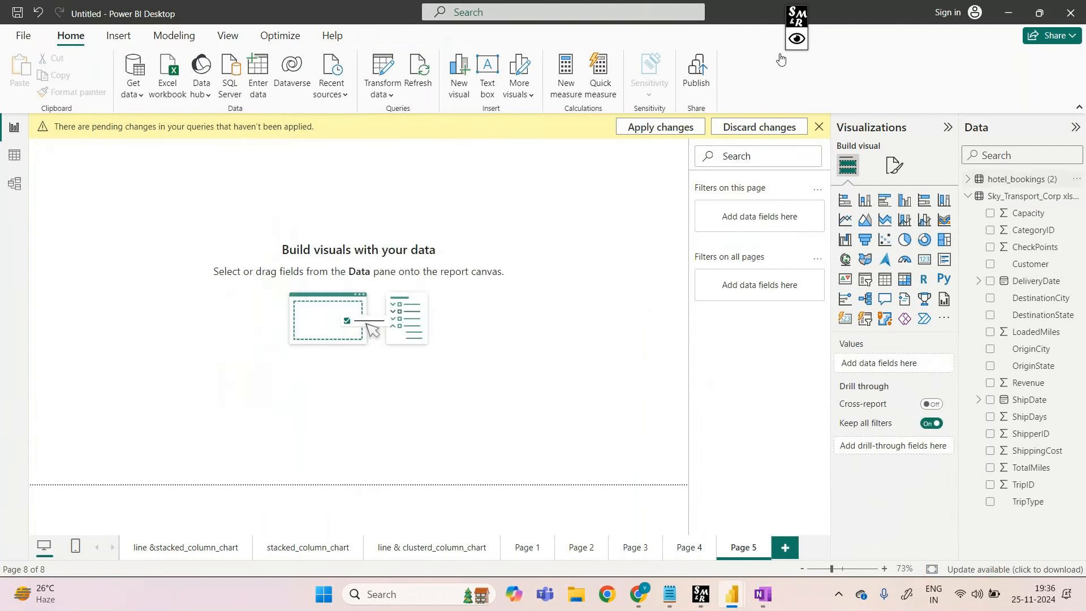
left_click(905, 239)
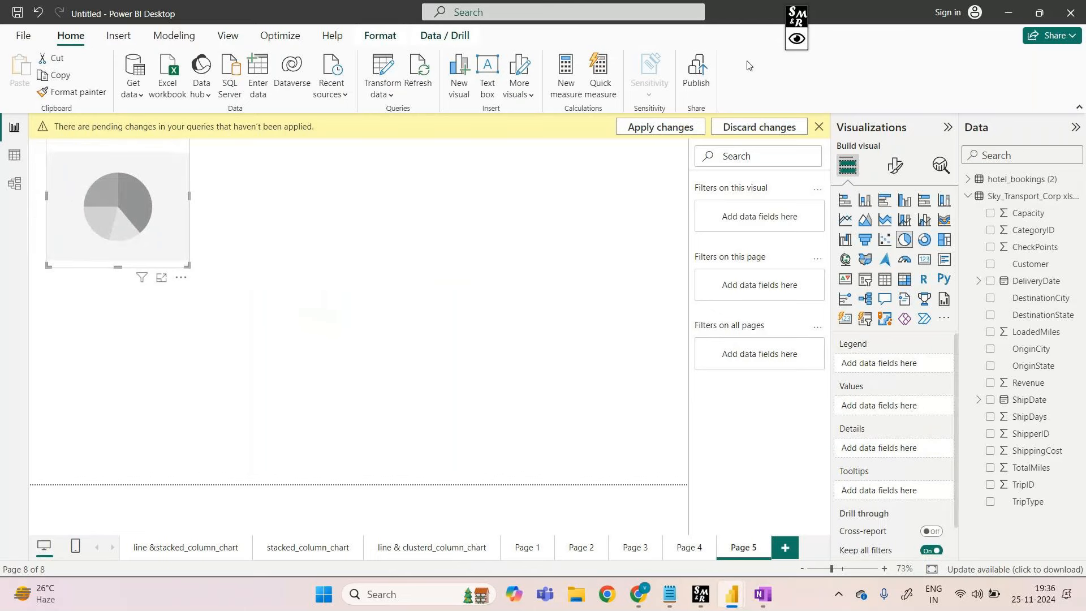
left_click_drag(168, 175, 529, 172)
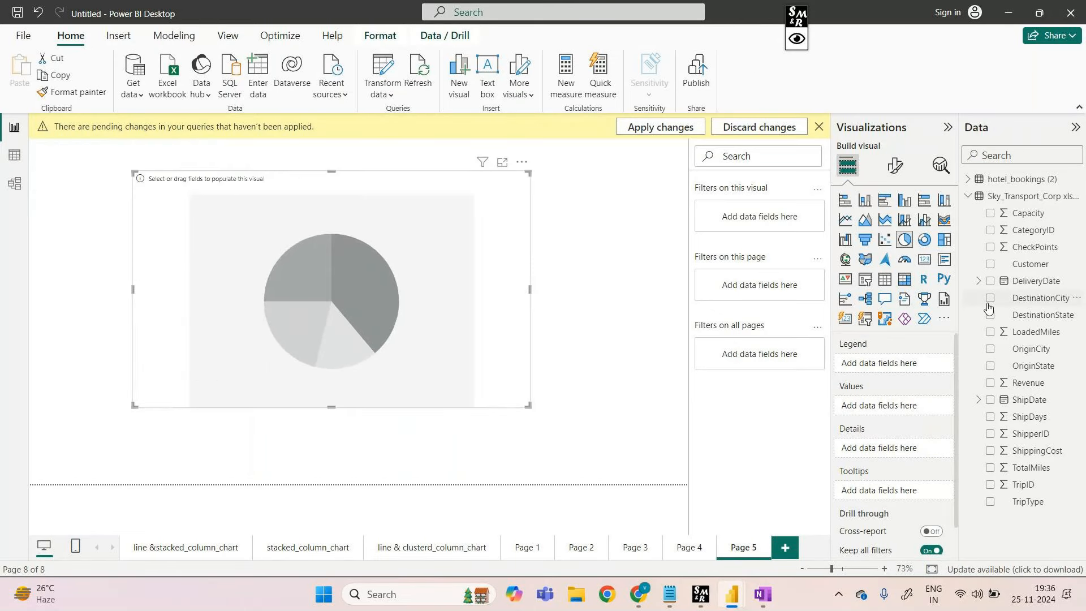
left_click_drag(1037, 365, 904, 365)
left_click_drag(1035, 387, 904, 420)
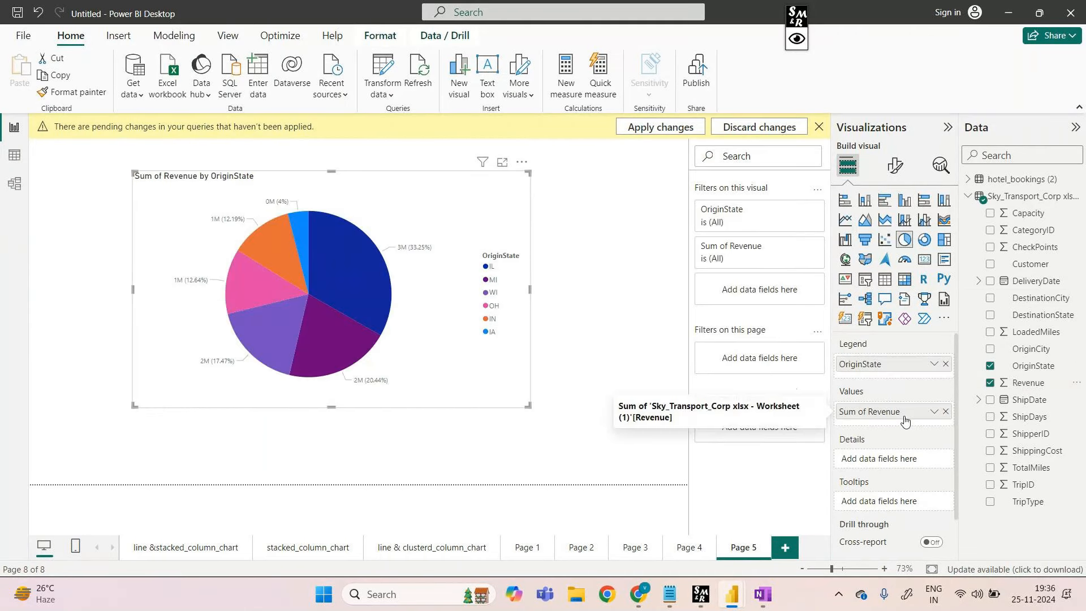
- Enlarge the donut chart on Page 4 so it fills most of the canvas
left_click(685, 547)
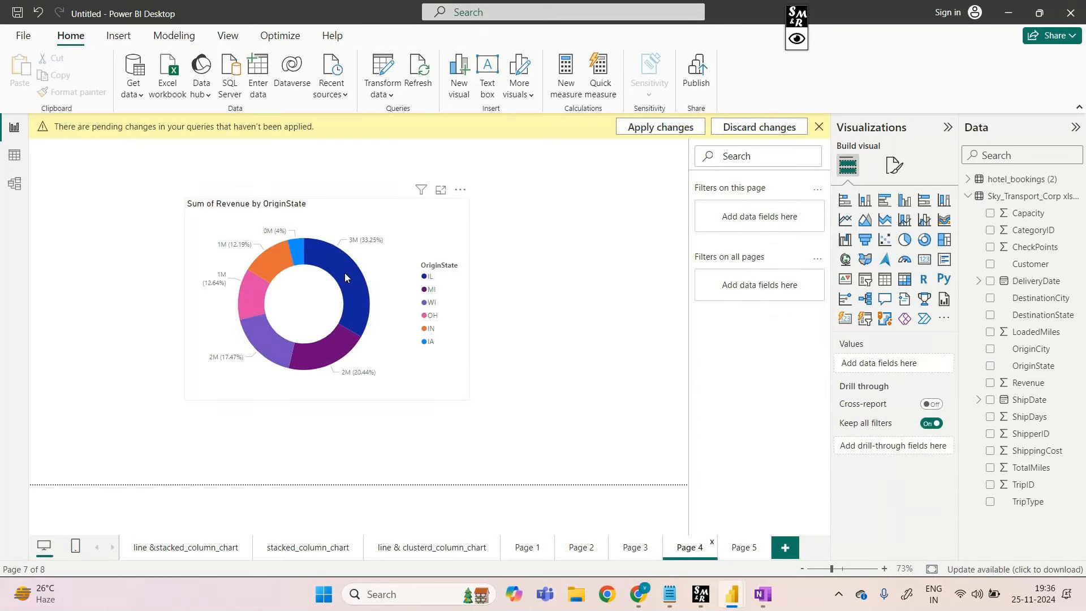
left_click(453, 211)
left_click_drag(469, 198, 625, 166)
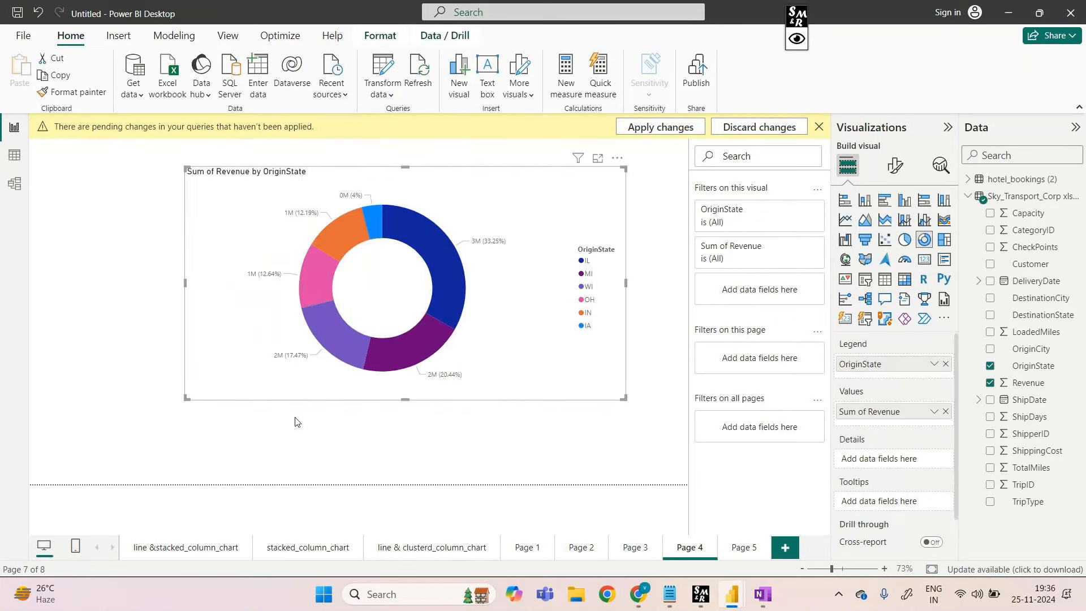
left_click_drag(184, 400, 111, 455)
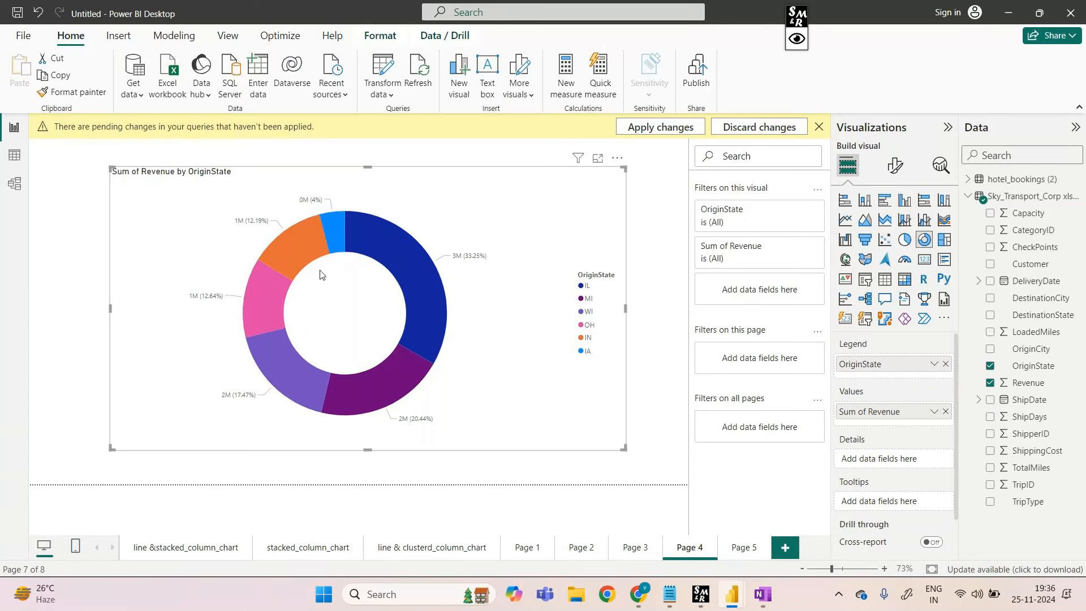
- Compare the pie chart on Page 5 with the donut chart on Page 4
left_click(729, 548)
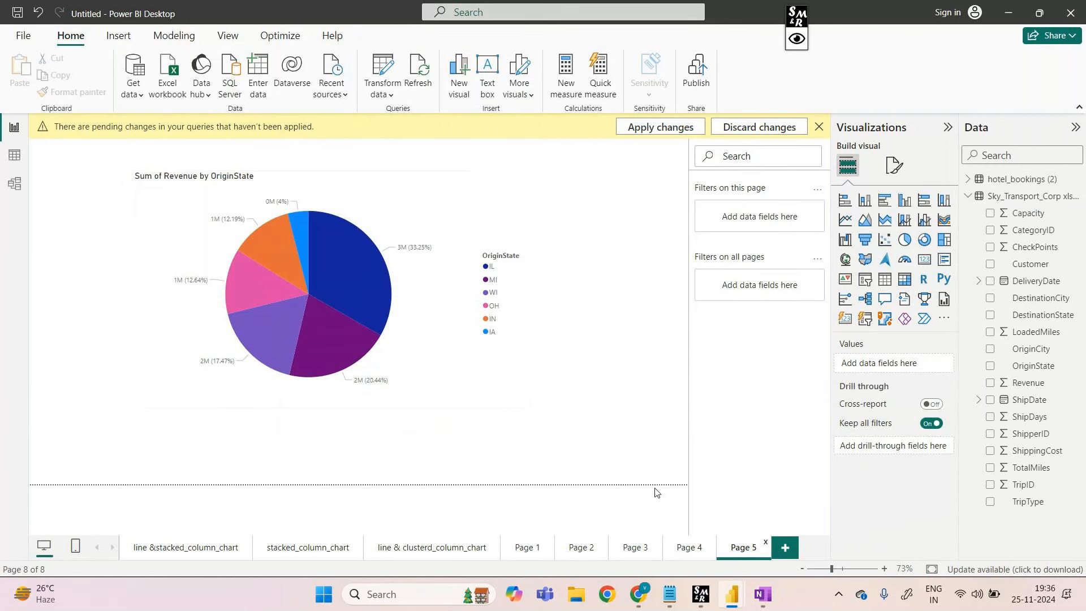
left_click(683, 549)
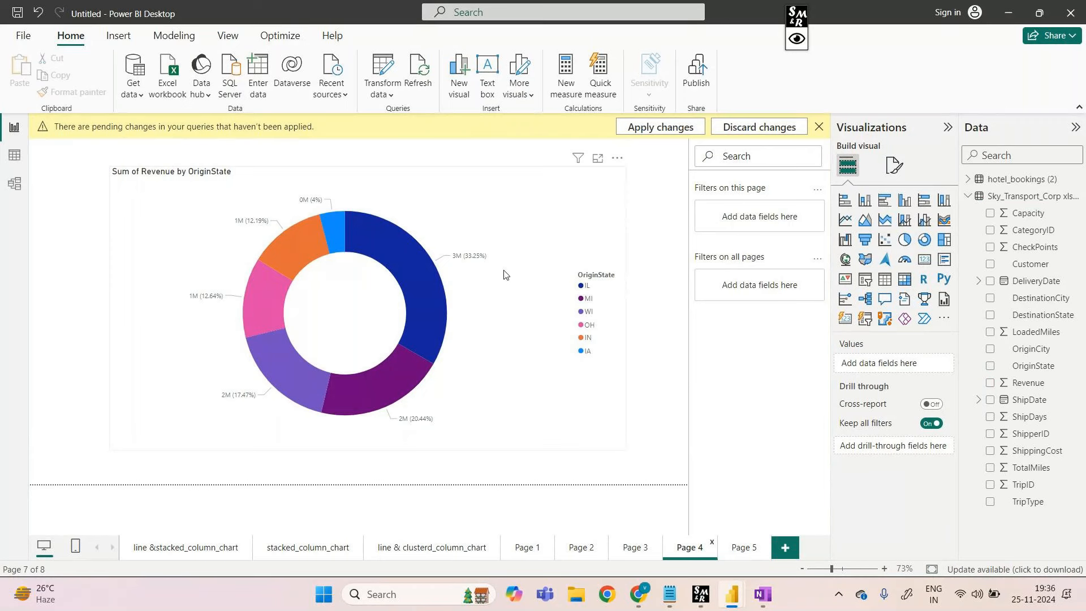
left_click(742, 547)
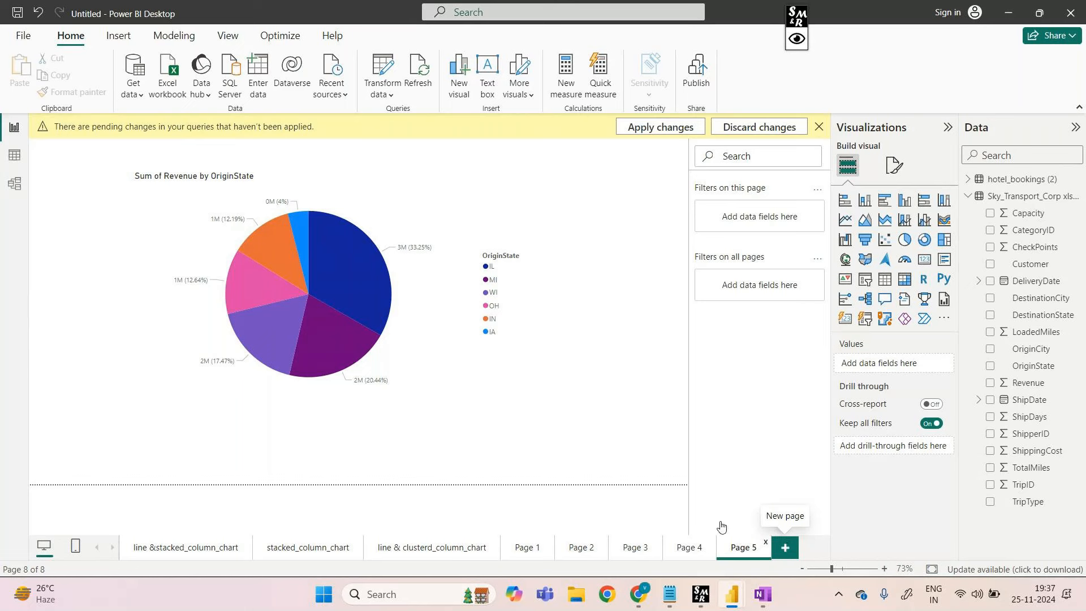
- Shrink the pie chart on Page 5, move it to the canvas's upper-left corner, and deselect it
left_click(458, 401)
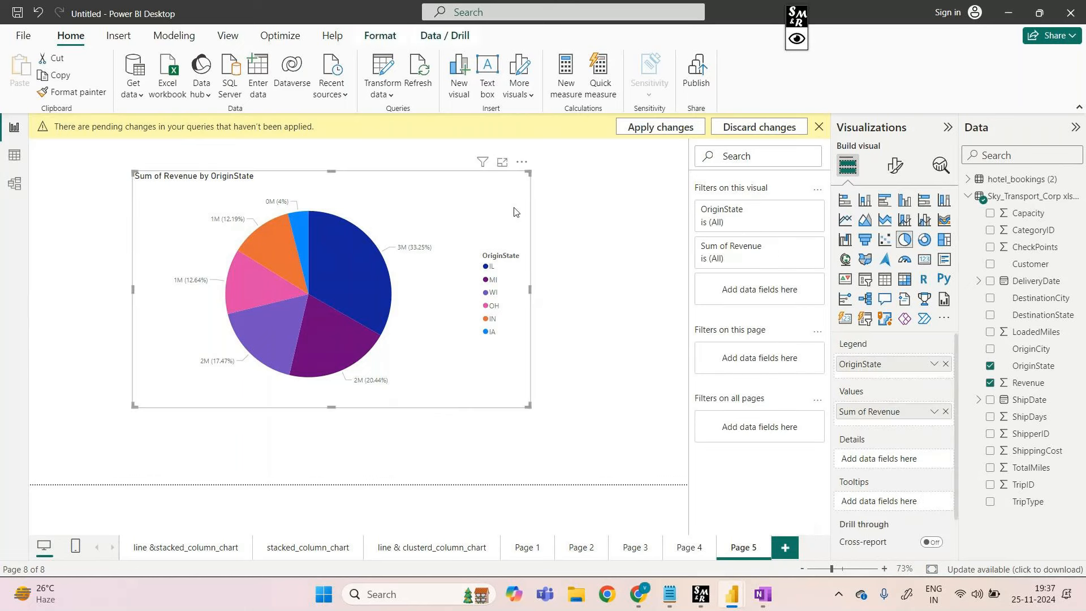
left_click_drag(529, 173, 482, 174)
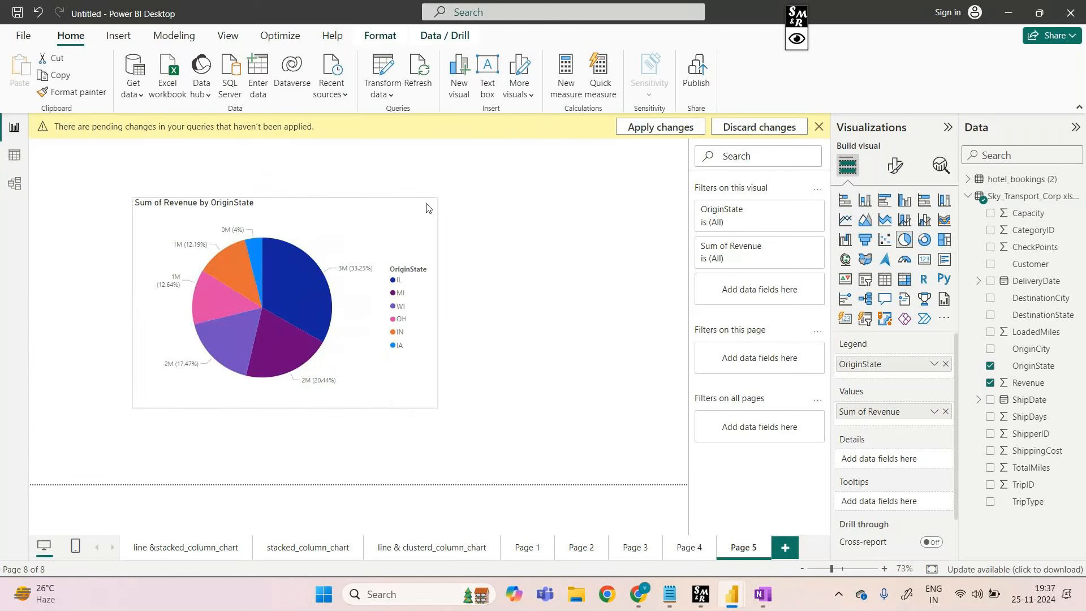
left_click_drag(364, 189, 223, 157)
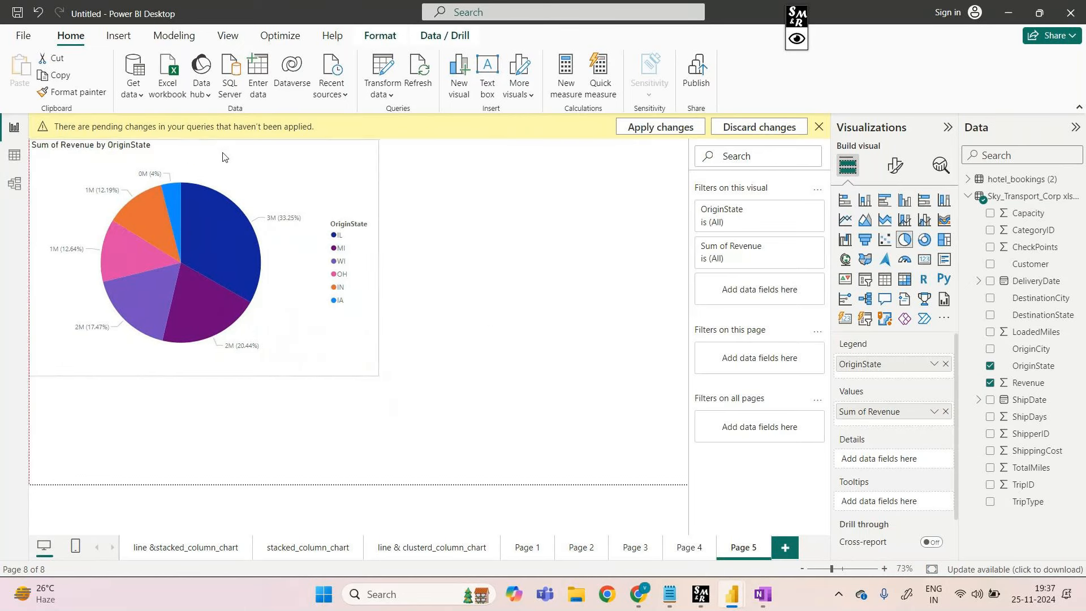
left_click(449, 206)
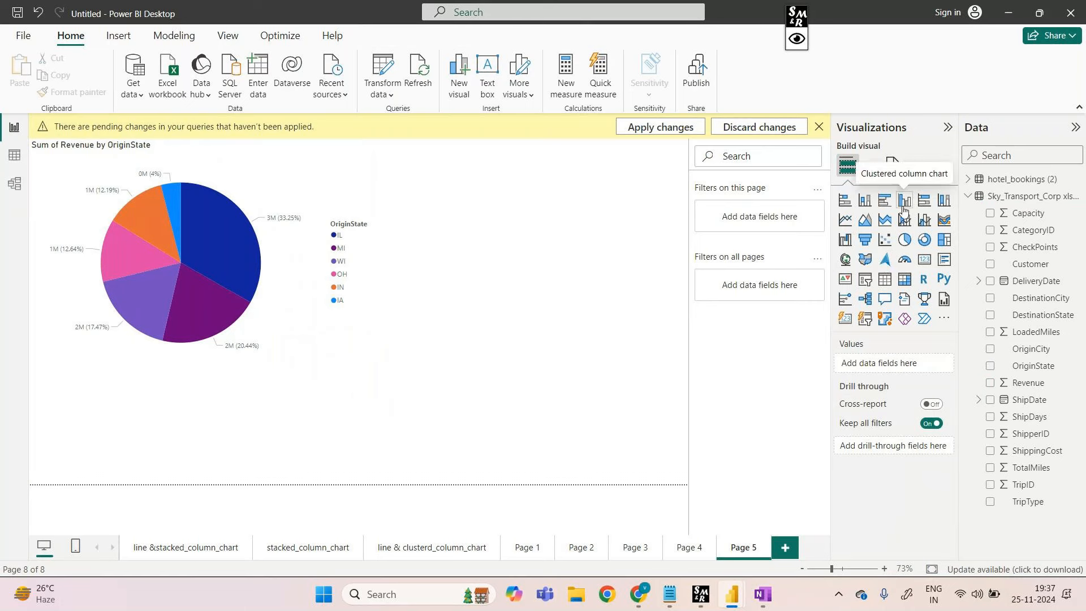
- Add a clustered column chart below the pie chart, shrinking the pie slightly and enlarging the new visual up to the pie's lower edge
left_click(903, 208)
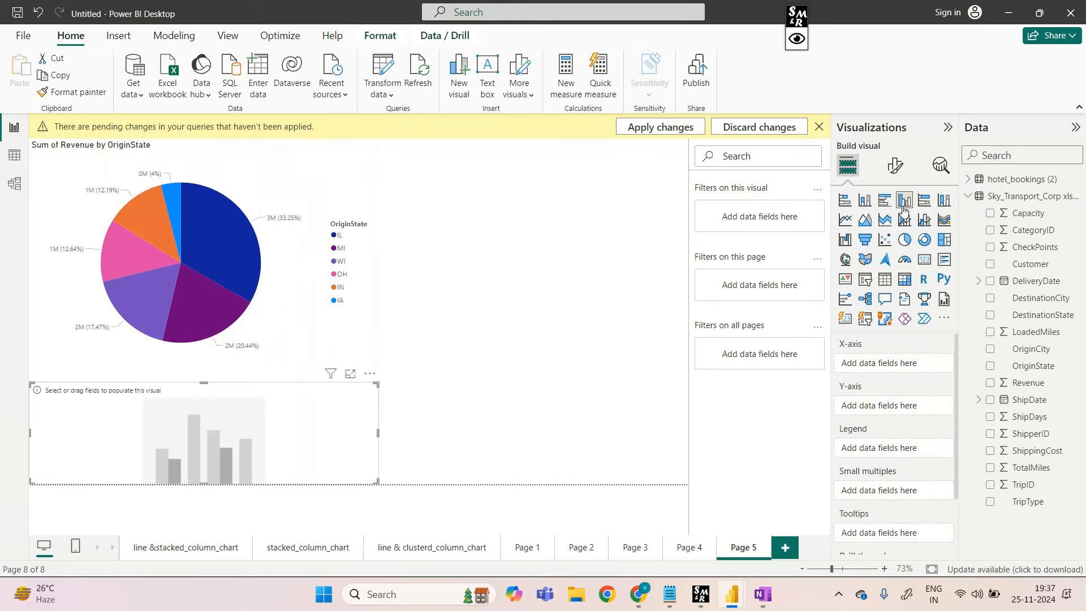
left_click(310, 262)
left_click_drag(378, 373, 362, 322)
left_click(209, 399)
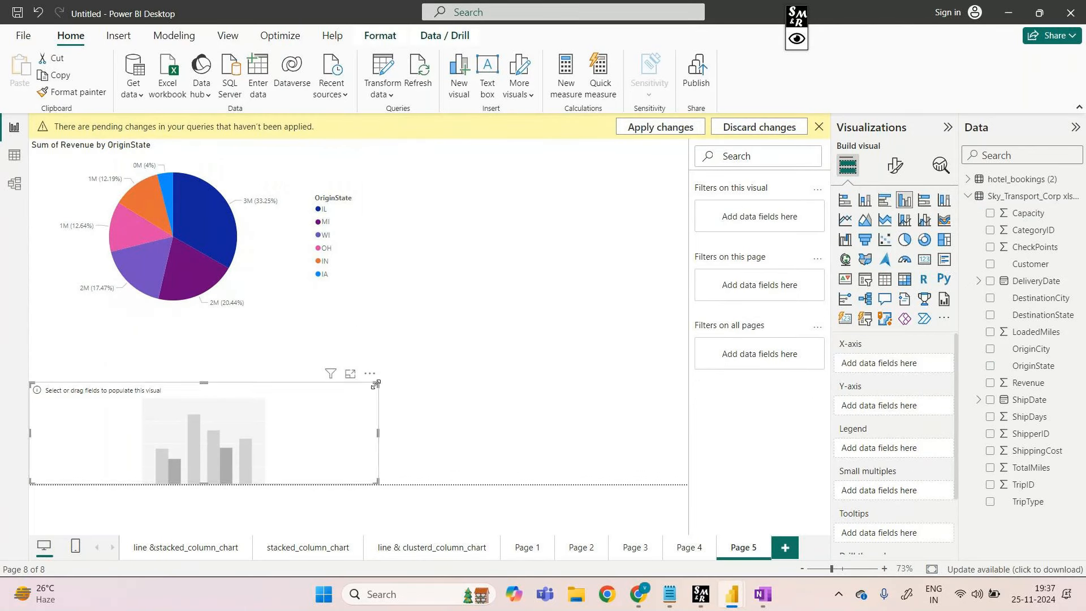
left_click_drag(376, 385, 353, 312)
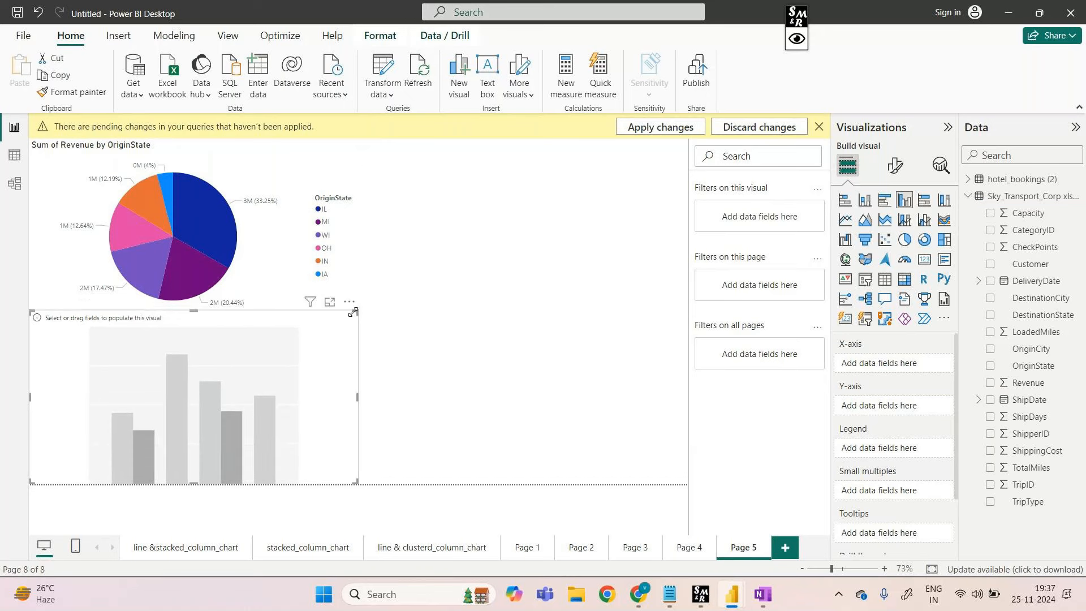
left_click(412, 340)
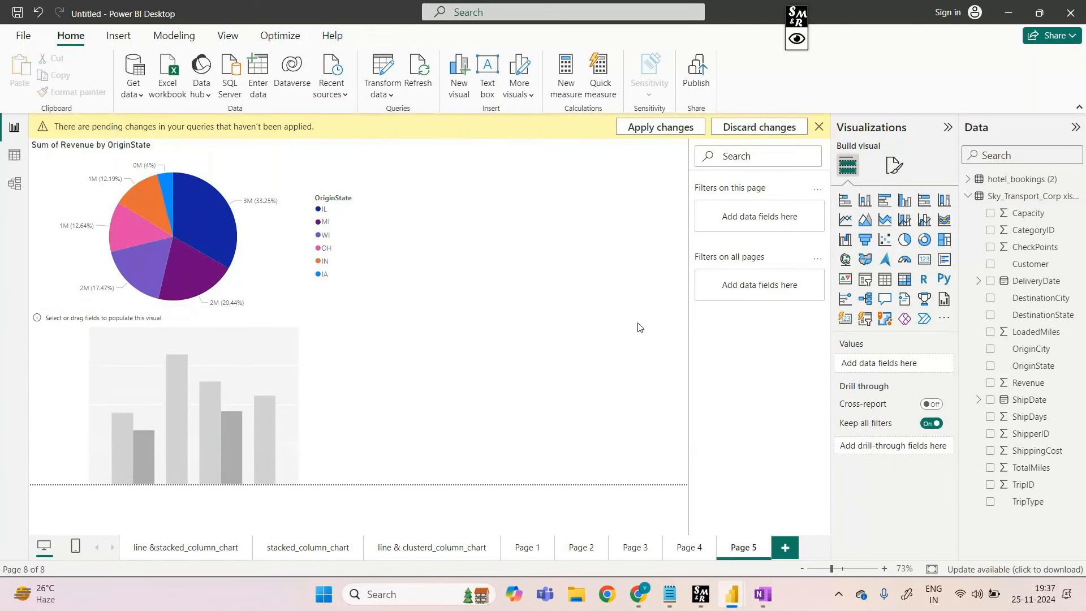
- Plot Revenue by OriginState with TripType as the legend in the empty visual, and convert it to a stacked column chart
left_click(300, 381)
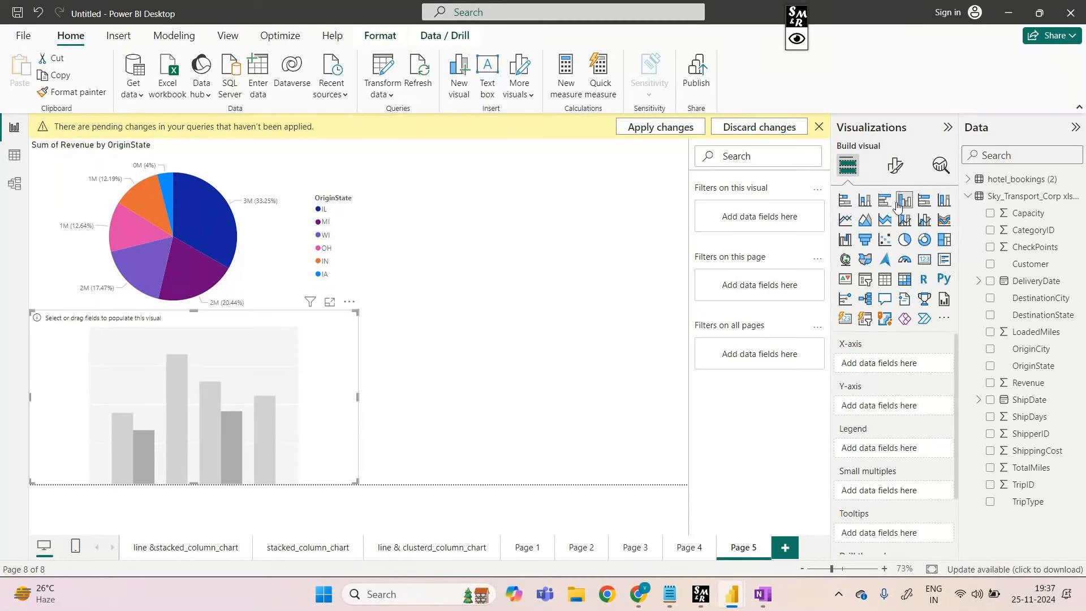
left_click_drag(1024, 366, 270, 416)
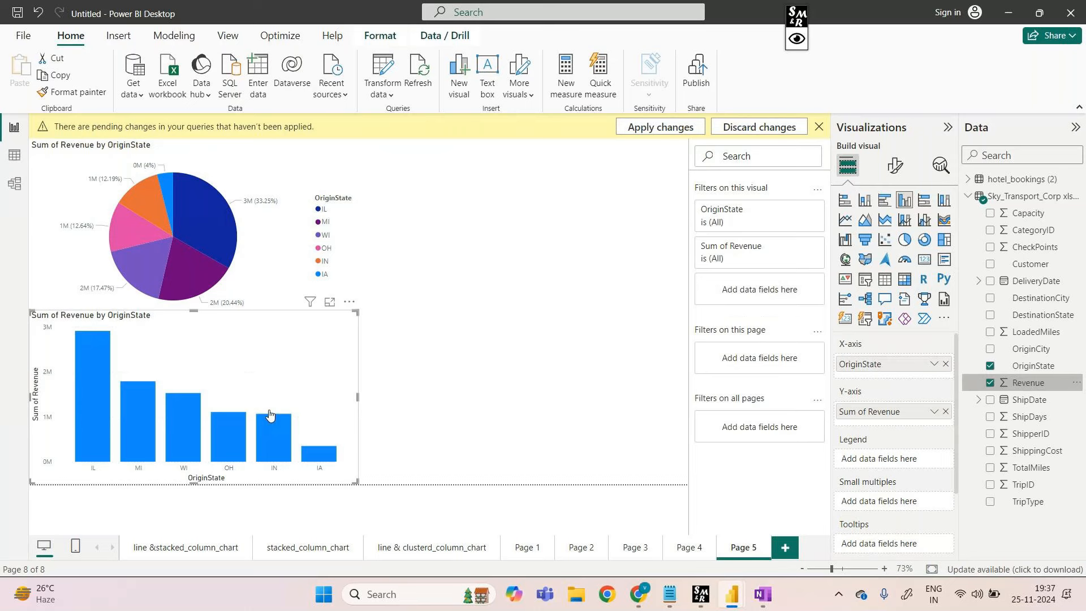
left_click_drag(1028, 502, 899, 470)
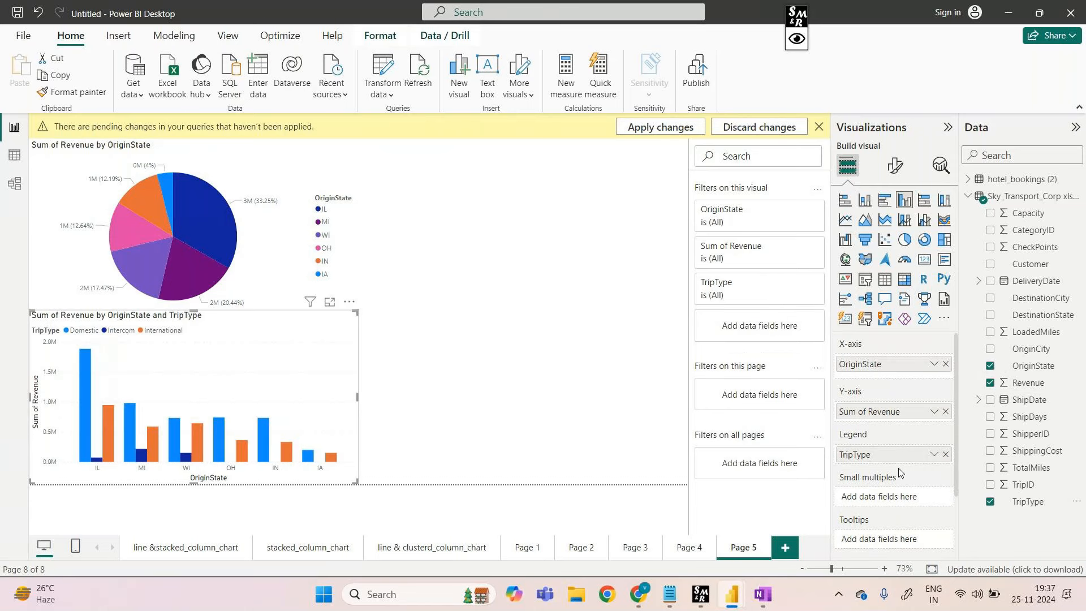
left_click(864, 201)
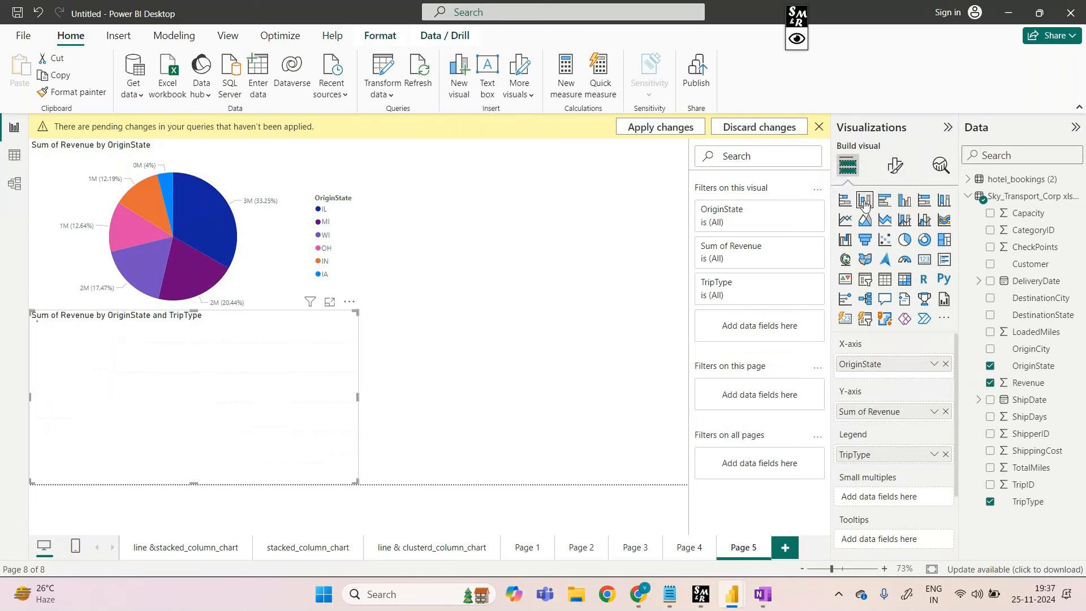
left_click(426, 433)
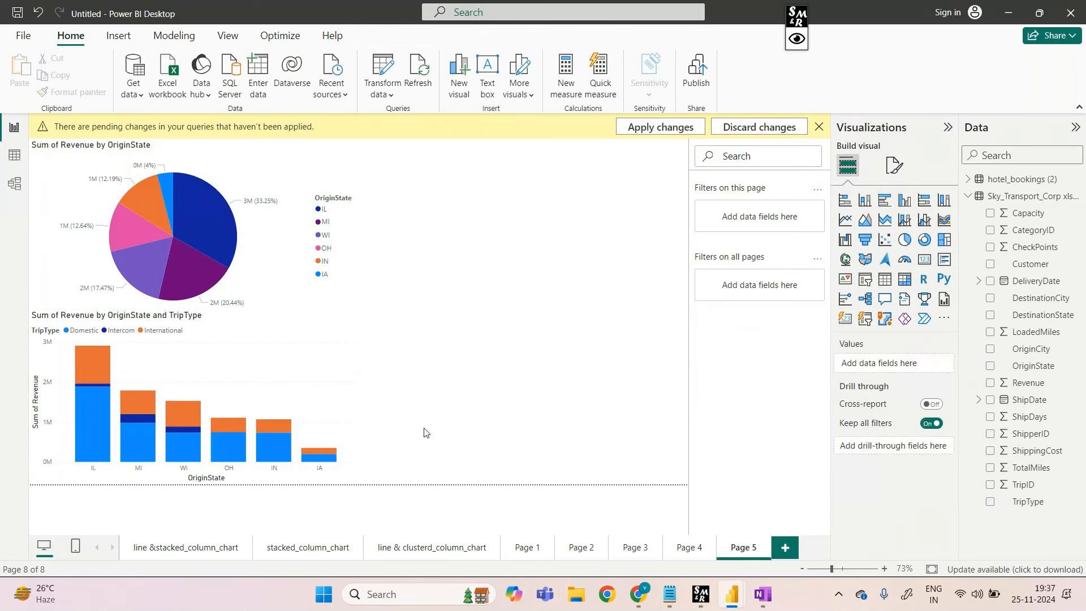
- Add a compact OriginState slicer and place it to the right of the pie chart
left_click(865, 280)
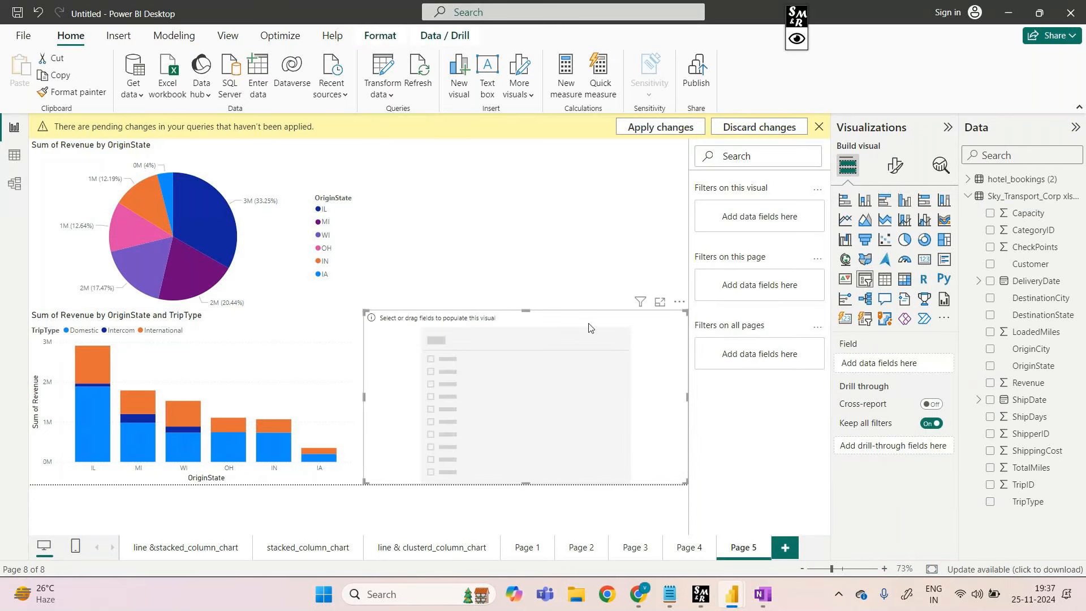
left_click_drag(591, 328, 593, 235)
left_click_drag(668, 224, 596, 245)
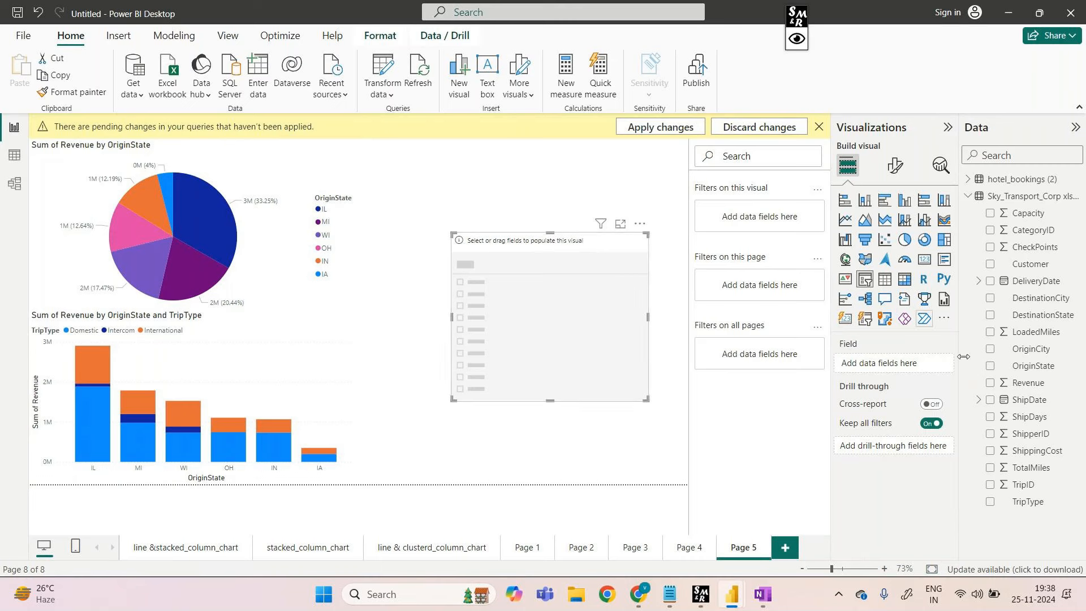
left_click_drag(1033, 365, 577, 309)
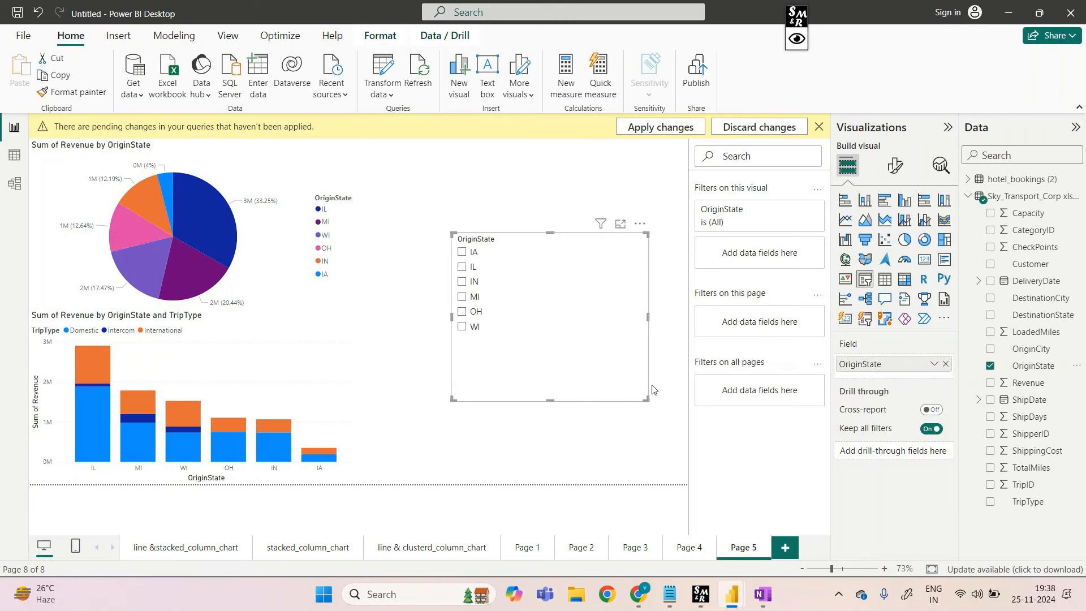
left_click_drag(647, 399, 590, 342)
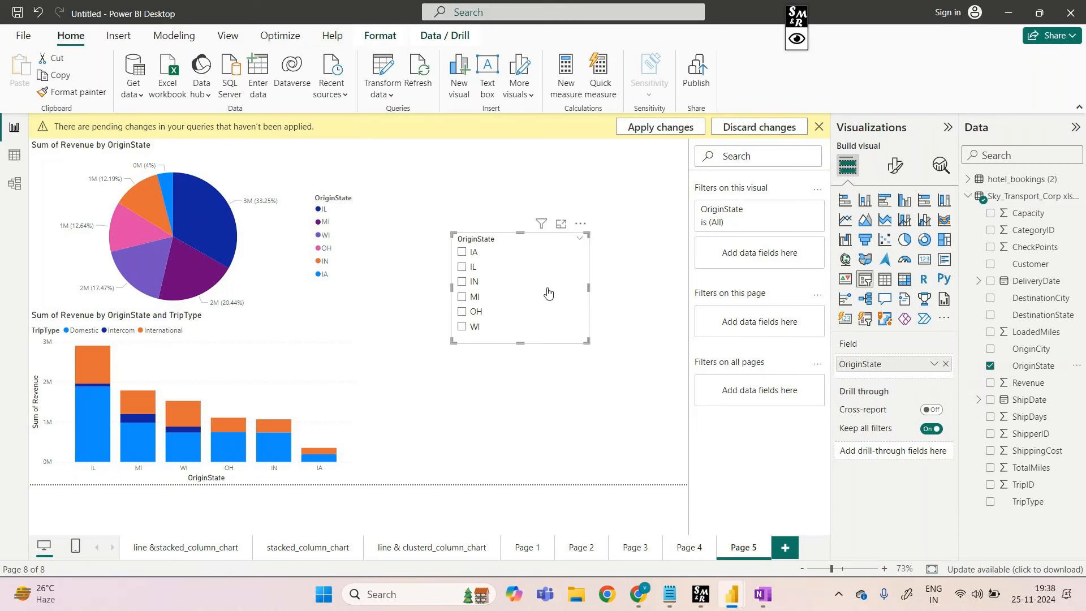
left_click_drag(518, 250, 568, 176)
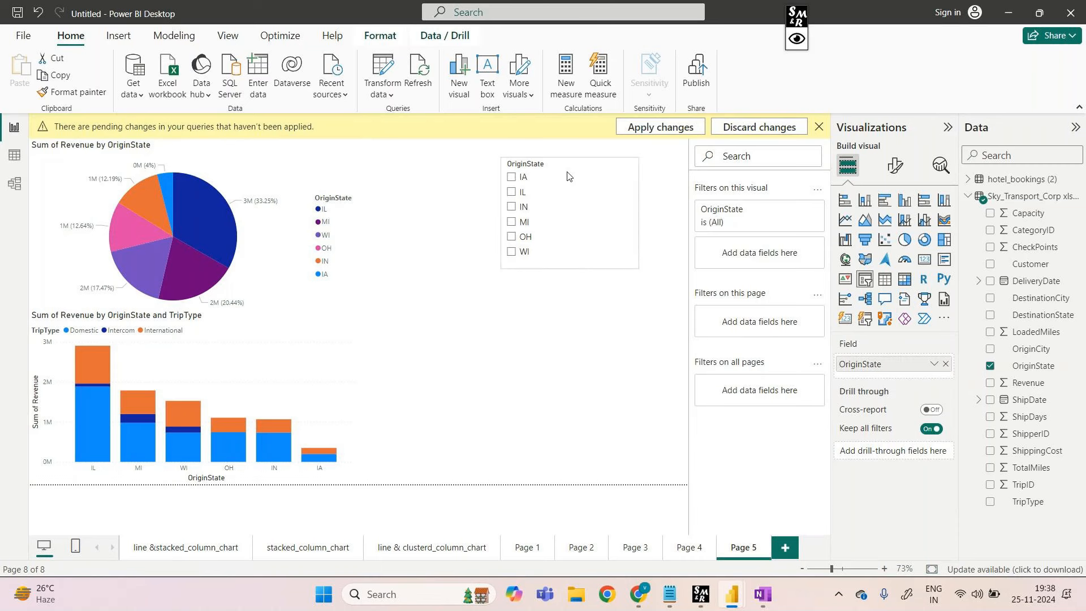
left_click(569, 323)
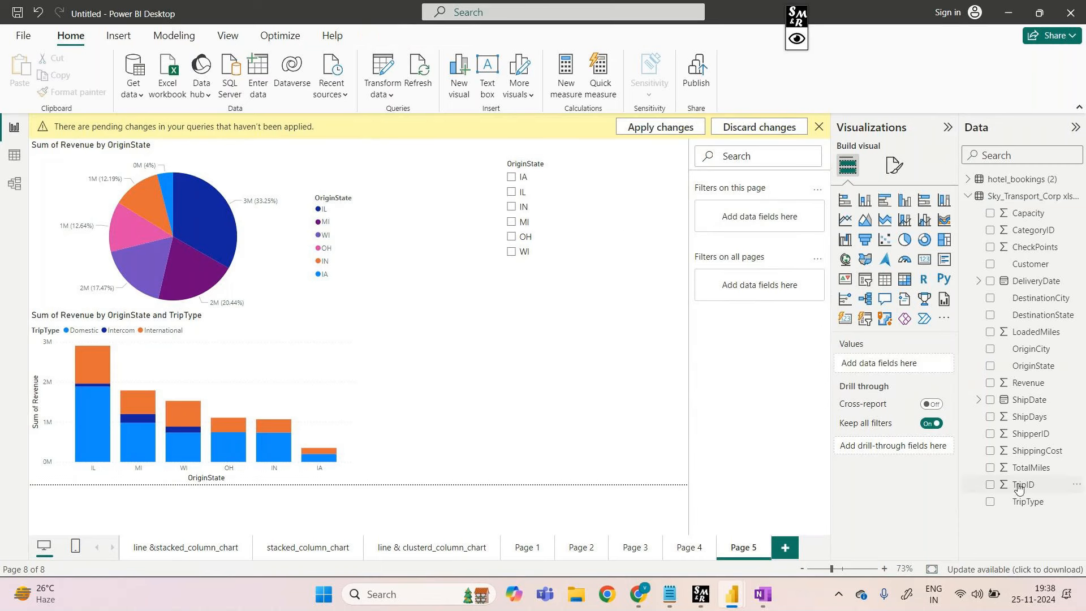
- Add a small TripType slicer directly below the OriginState slicer
left_click(863, 280)
left_click_drag(686, 311, 563, 325)
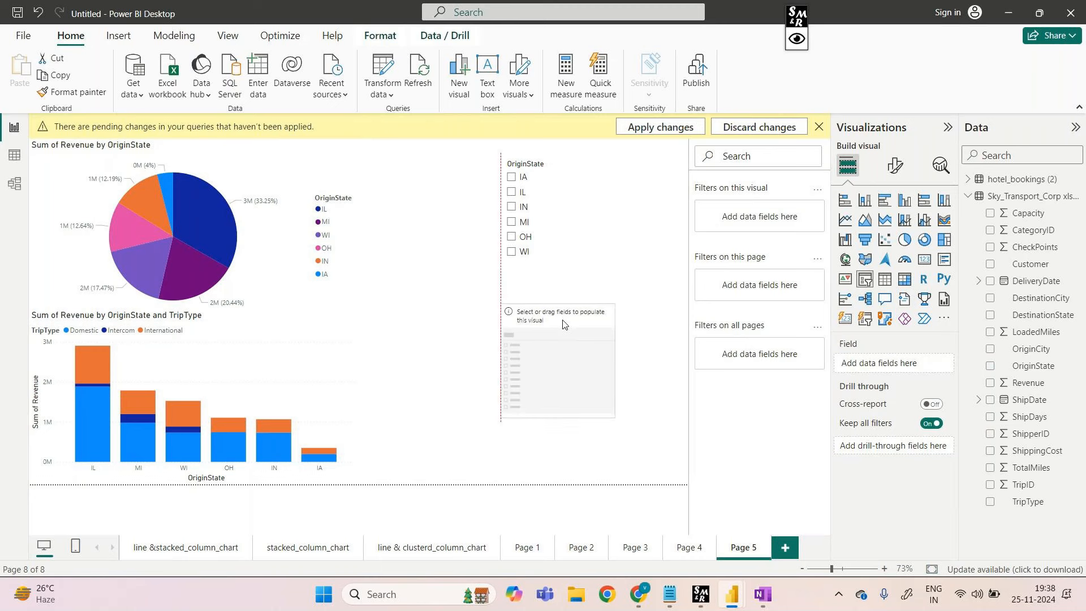
left_click_drag(1014, 502, 606, 359)
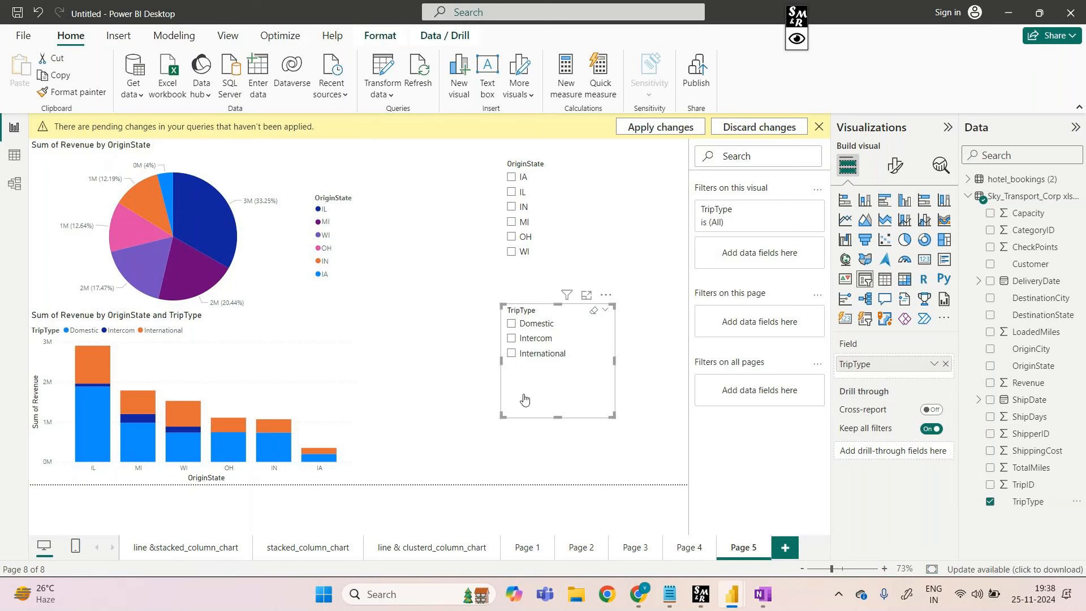
- Filter both charts by Domestic, Intercom and International one at a time, and clear the TripType selection
left_click(512, 325)
left_click(512, 339)
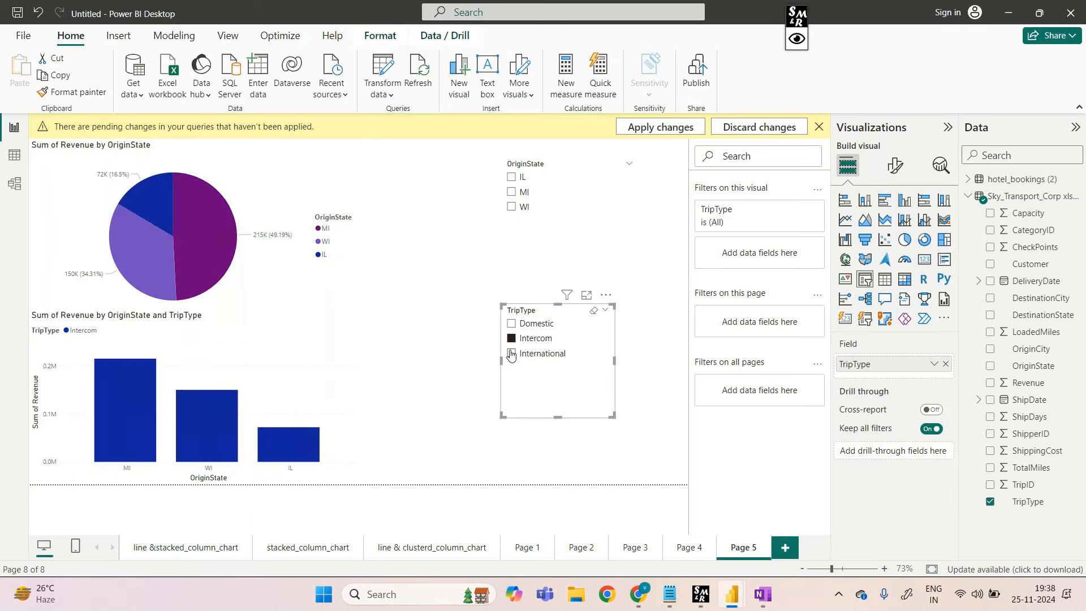
left_click(512, 354)
left_click(513, 326)
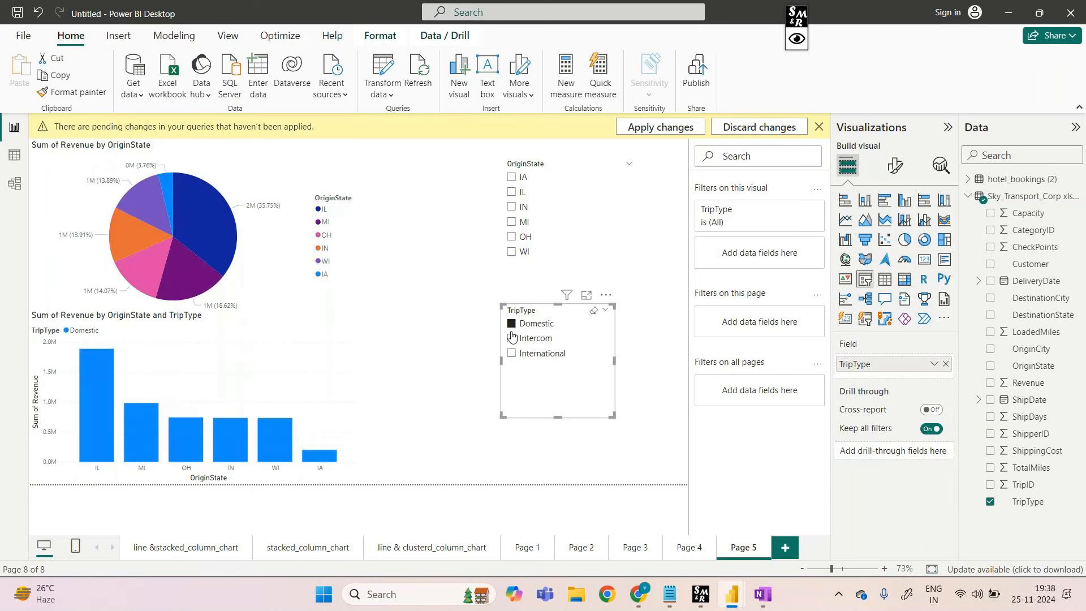
left_click(513, 338)
left_click(512, 355)
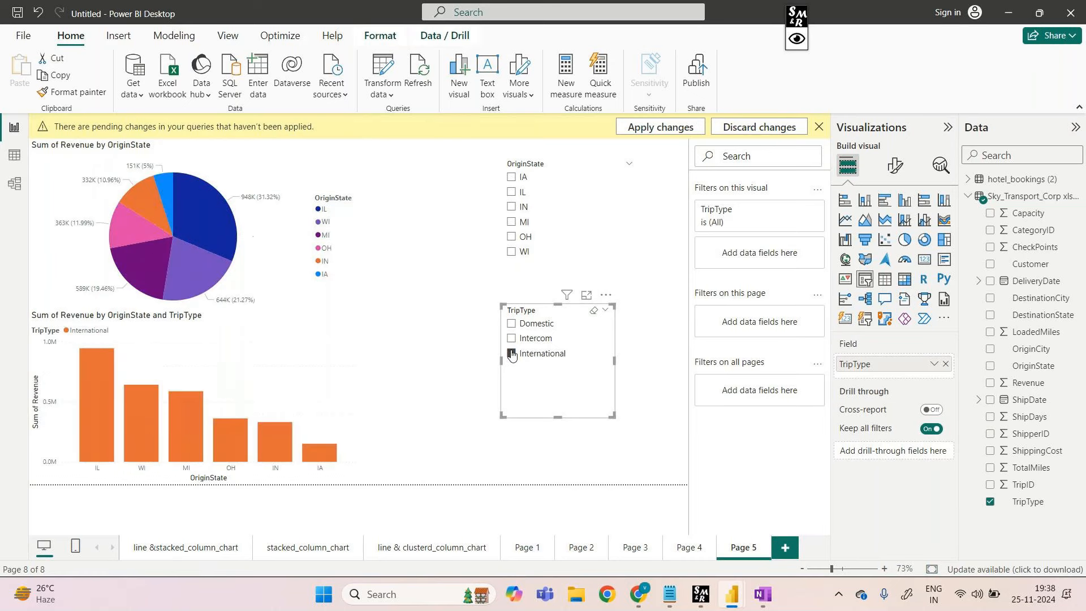
left_click(512, 354)
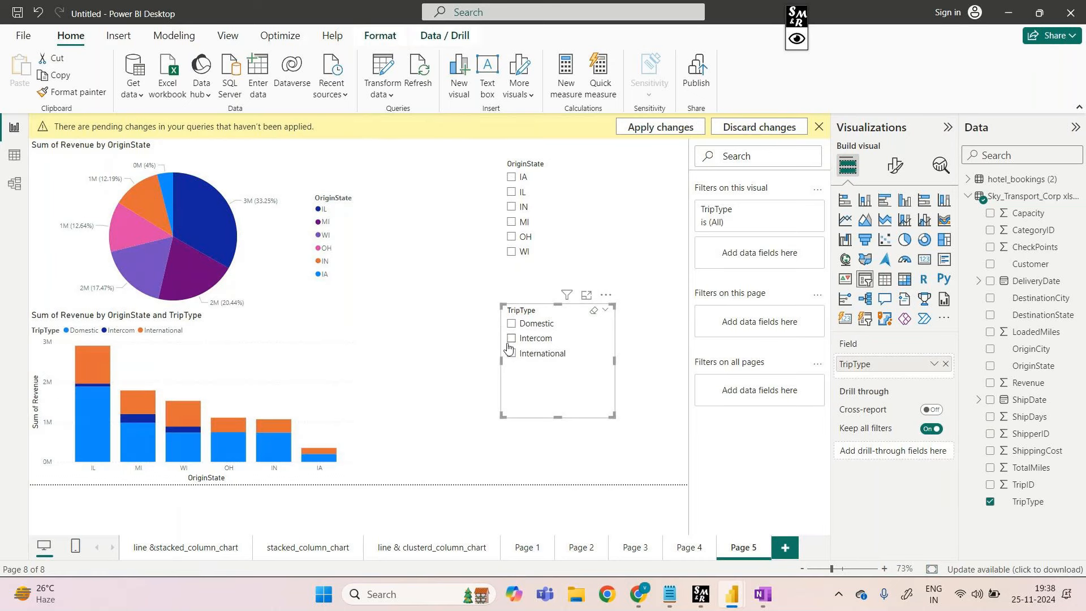
left_click(512, 354)
left_click(512, 355)
- Filter the charts by each OriginState from IA to WI in turn, and clear the state selection
left_click(512, 177)
left_click(512, 192)
left_click(511, 207)
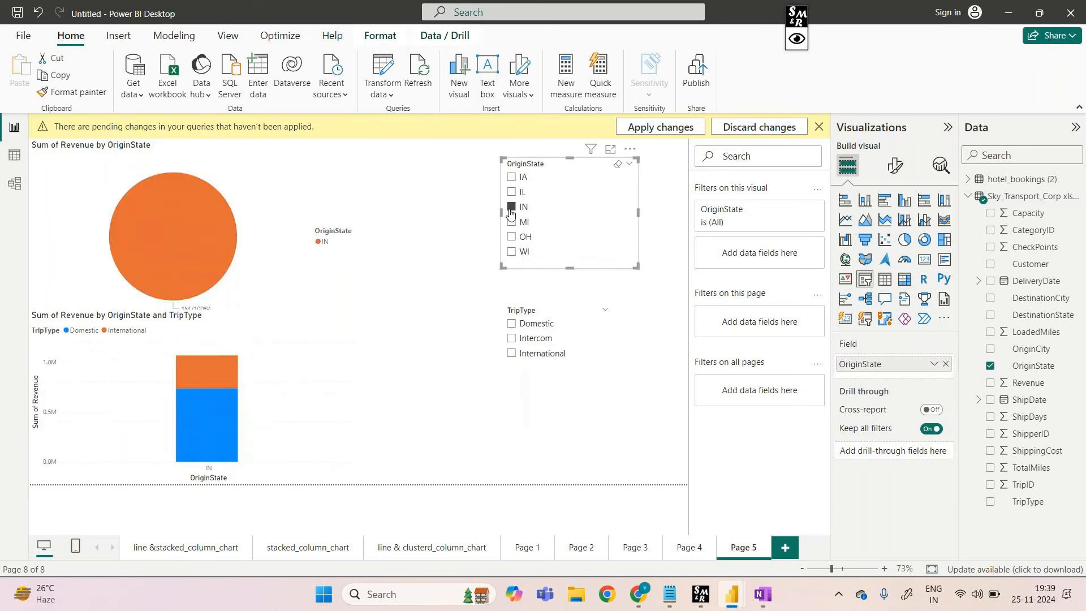
left_click(512, 221)
left_click(511, 237)
left_click(511, 251)
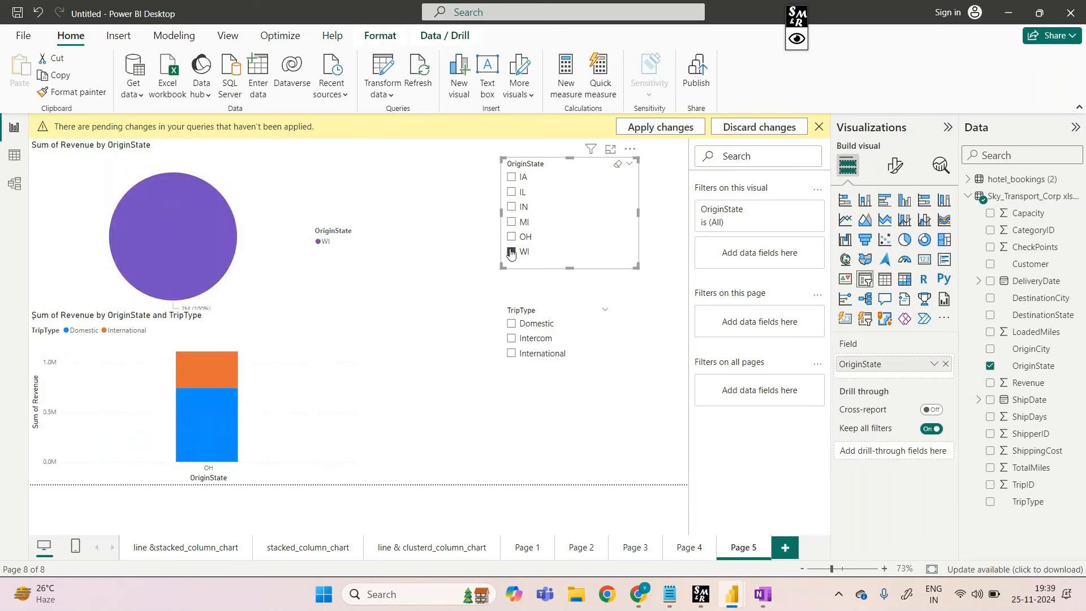
left_click(511, 252)
- Switch the Domestic filter on and off twice to compare the pie chart's filtered and unfiltered shares
left_click(511, 324)
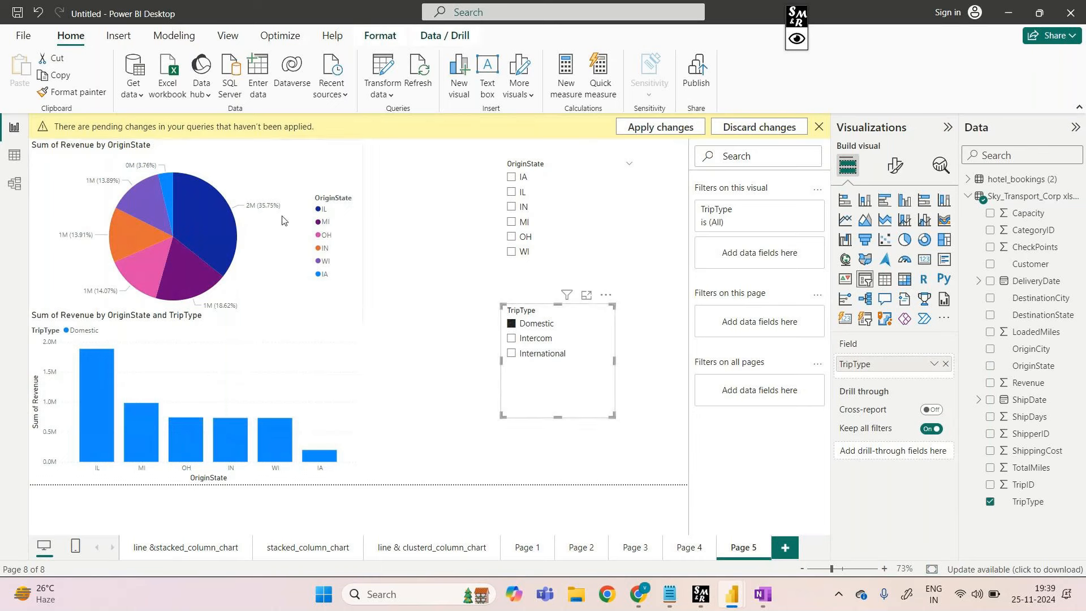
left_click(515, 322)
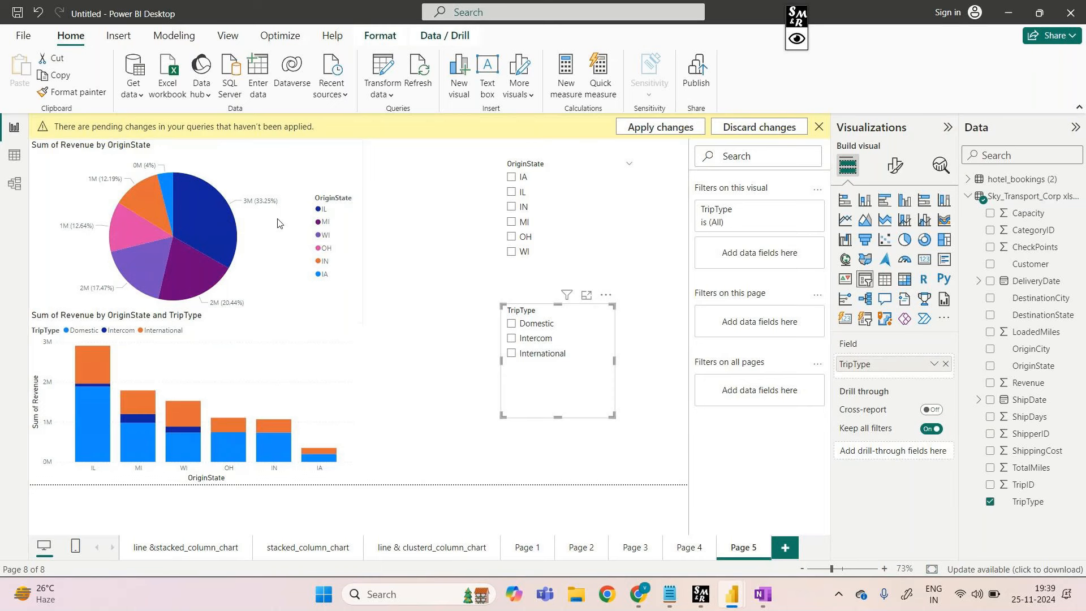
left_click(512, 324)
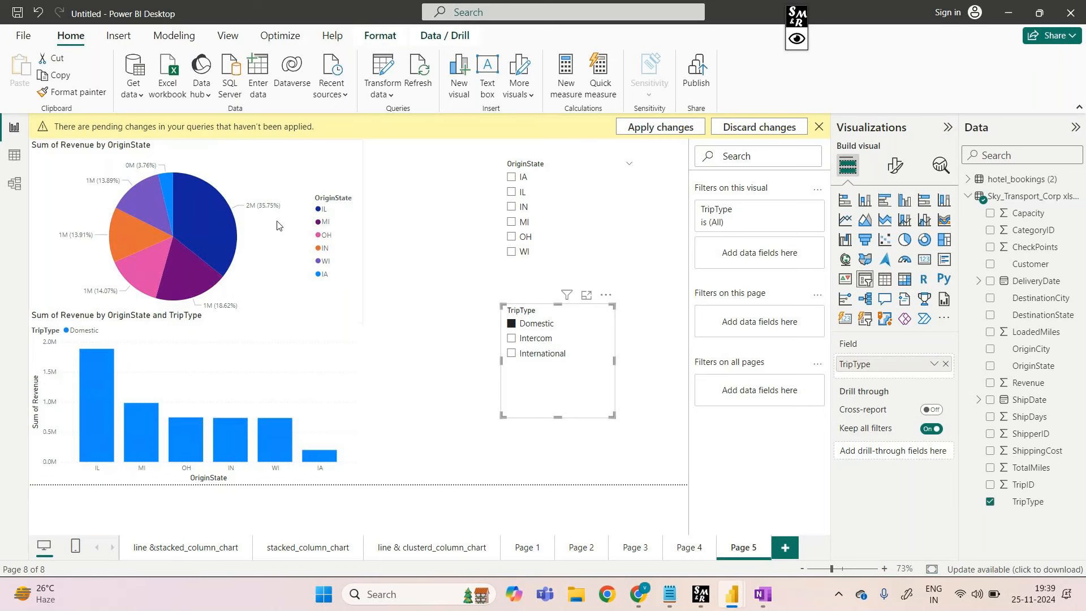
left_click(511, 323)
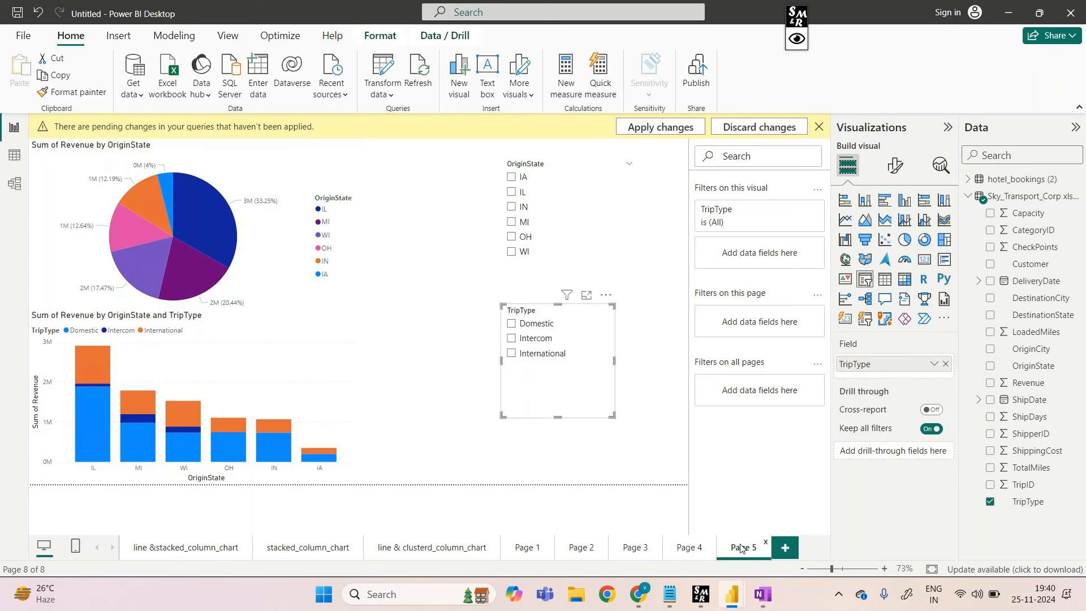
- Rename Page 5 as slicers
right_click(743, 548)
left_click(790, 501)
type("slicers")
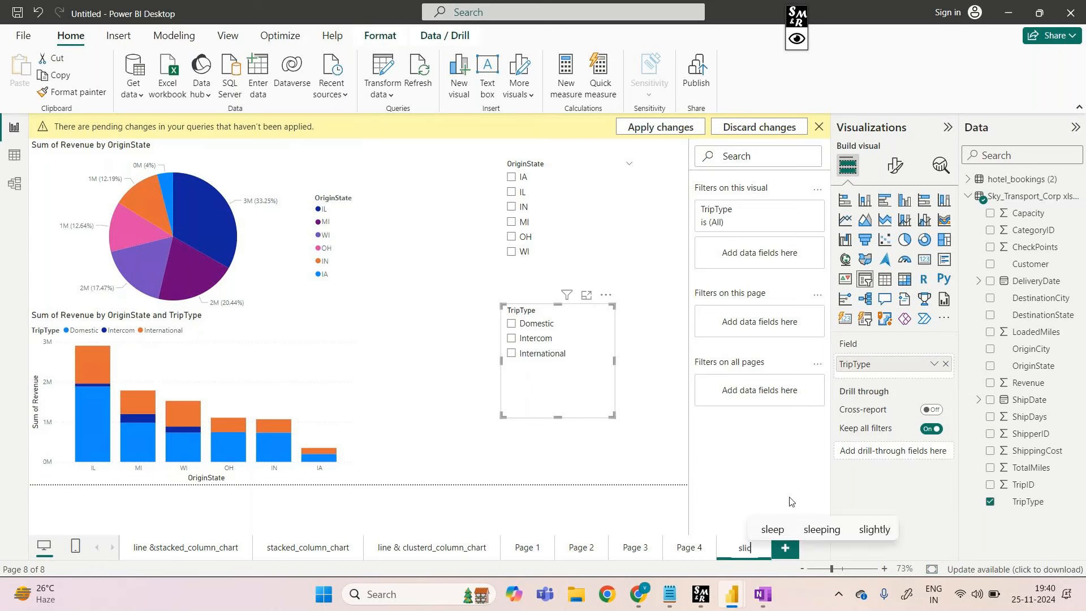
- Rename Page 4 as donut_chart
double_click(690, 548)
type("donot")
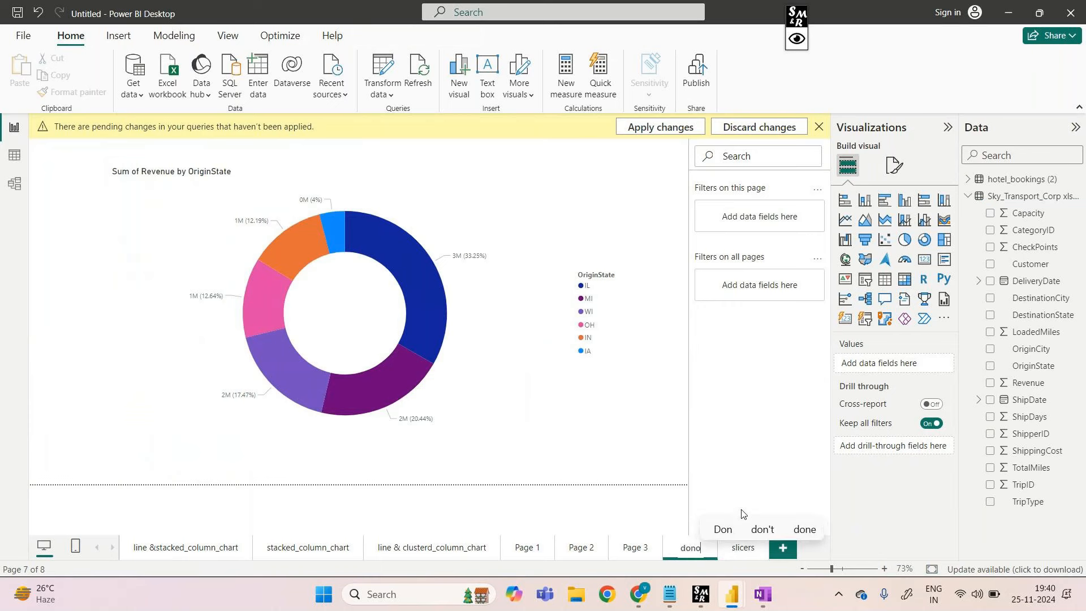
key("BackSpace")
key("BackSpace")
type("ut")
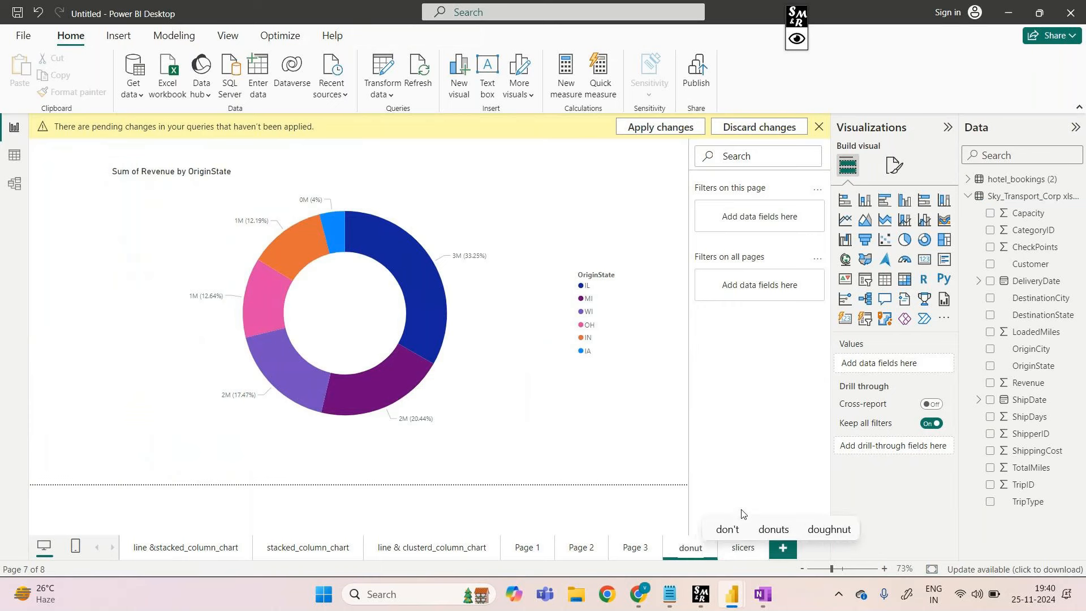
type("_chart")
- Rename the slicers page as pie_chart_slicers
left_click(751, 549)
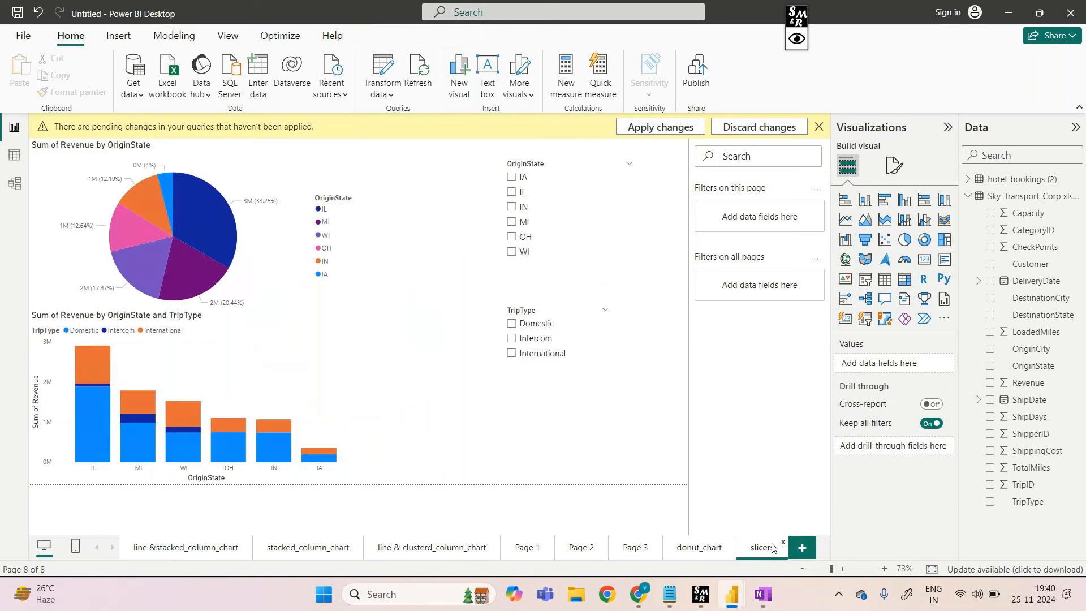
right_click(752, 550)
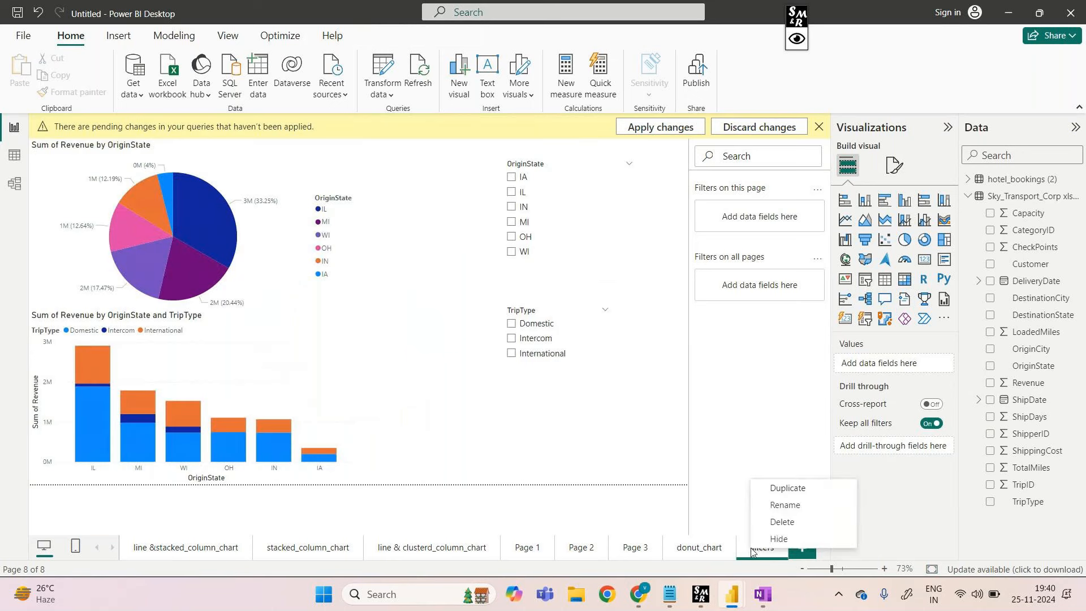
left_click(800, 508)
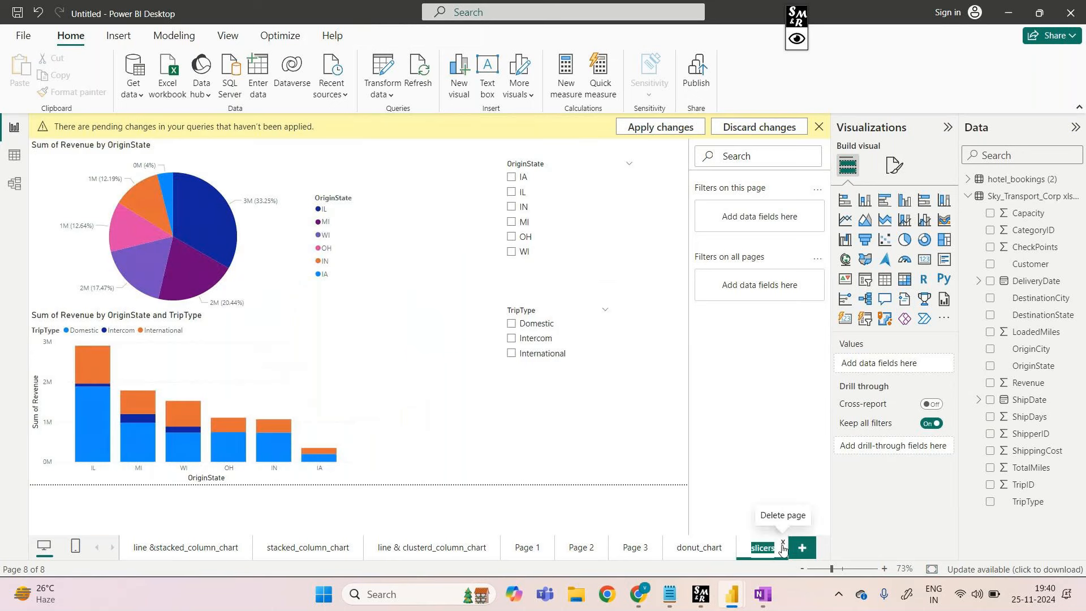
left_click(752, 549)
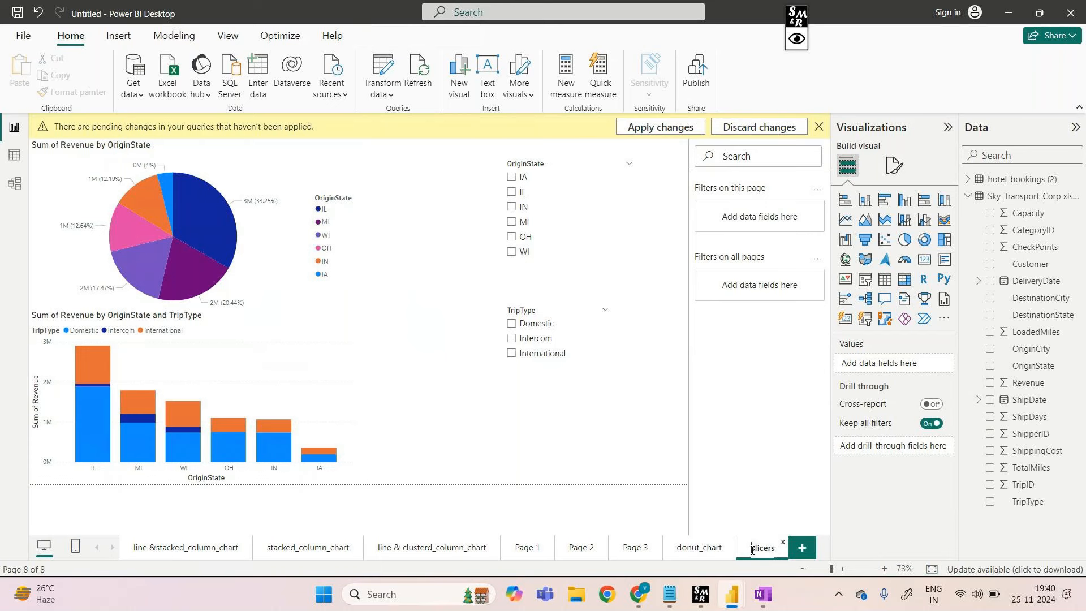
type("pie_cha")
type("rt")
type("_")
left_click(774, 504)
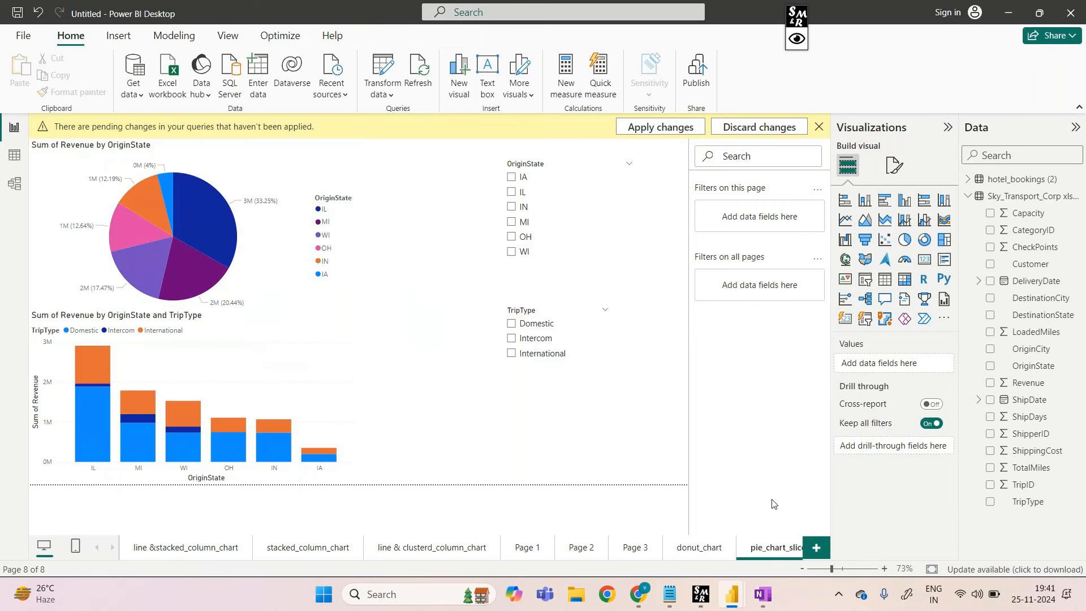
- Add a new report page and insert a blank line chart, enlarged and placed around the middle of the page
left_click(817, 548)
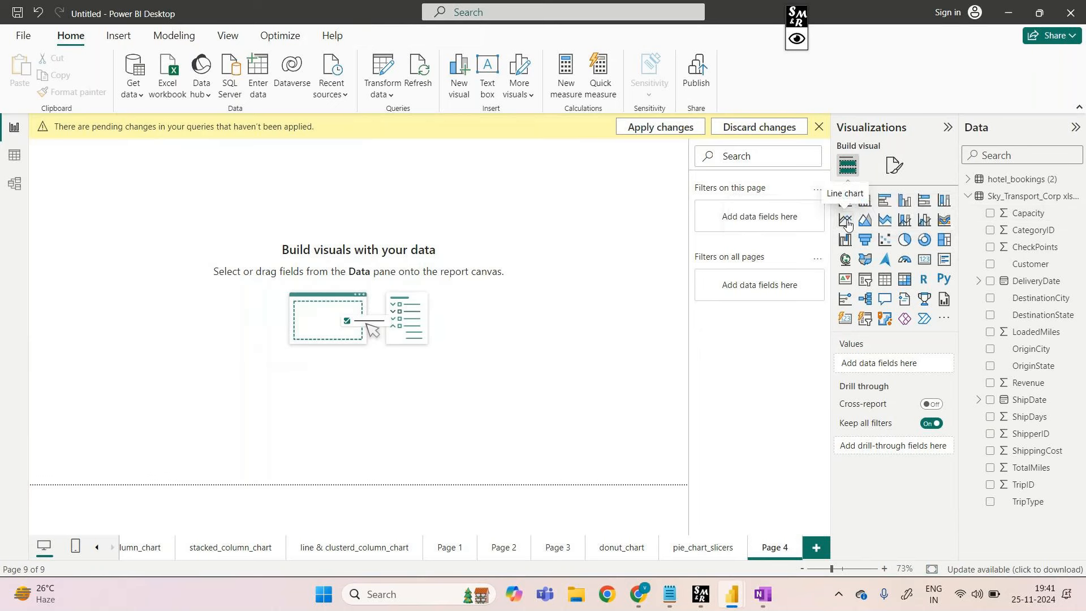
left_click(847, 224)
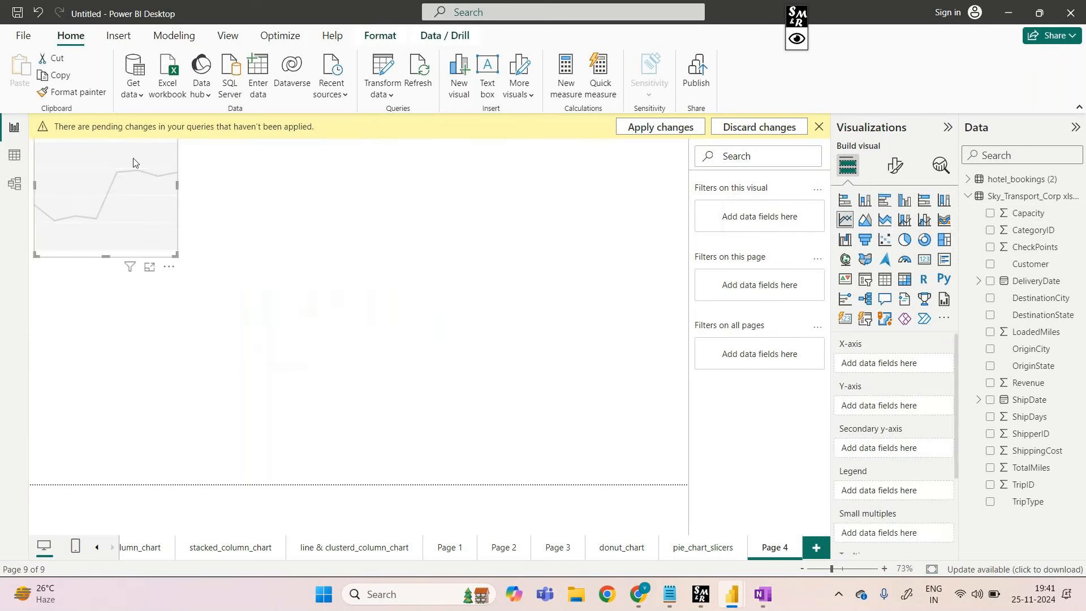
left_click_drag(164, 152, 557, 154)
left_click_drag(479, 165, 468, 193)
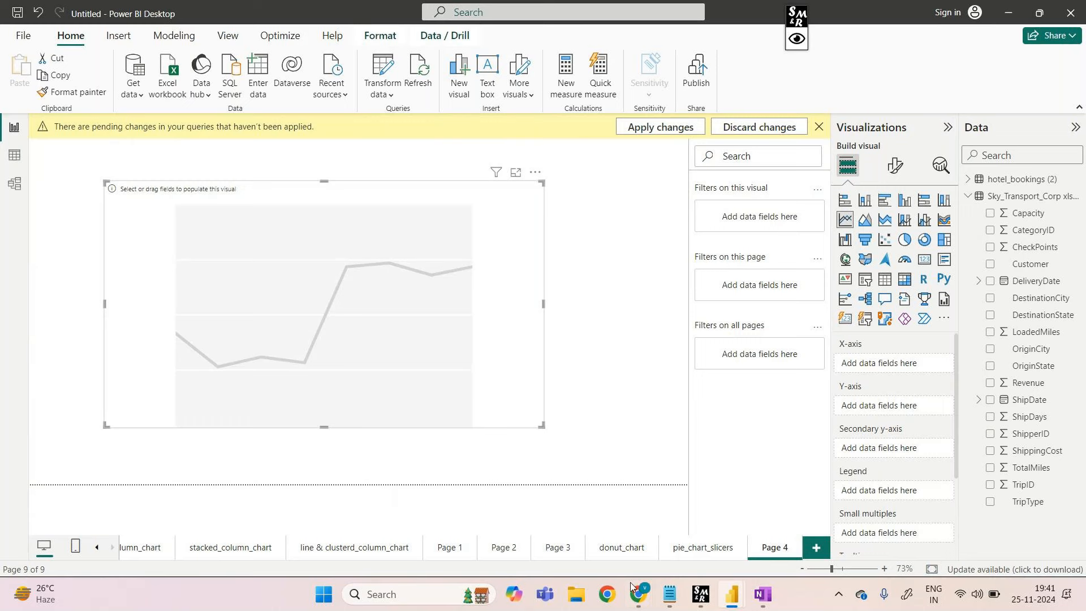
- Switch to Chrome, search images for "stock market data" in a new tab and open the Towards Data Science stock price chart
mouse_move(638, 594)
left_click(521, 516)
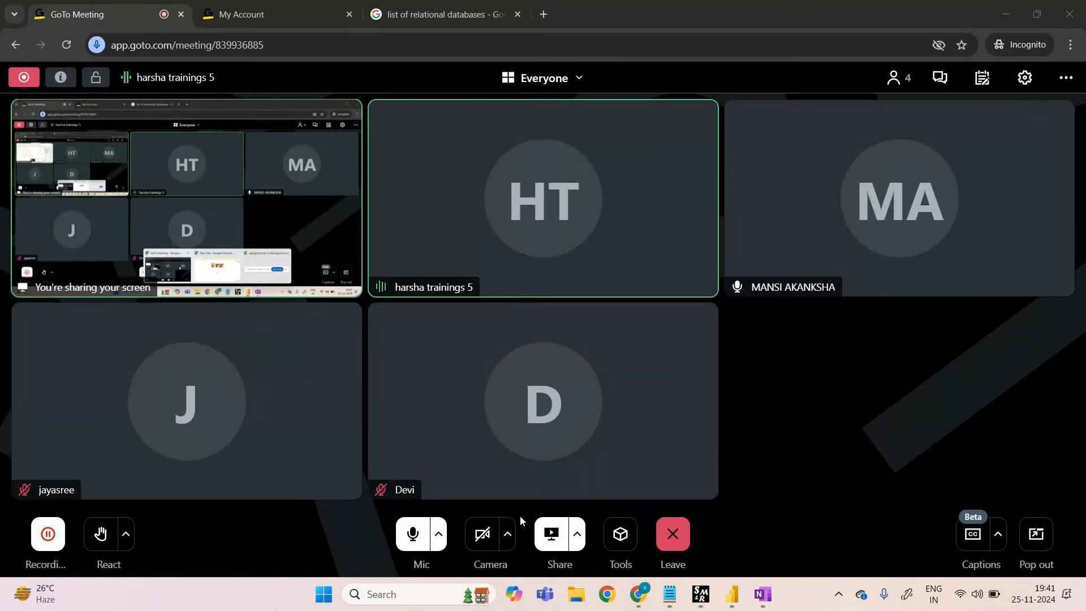
left_click(544, 14)
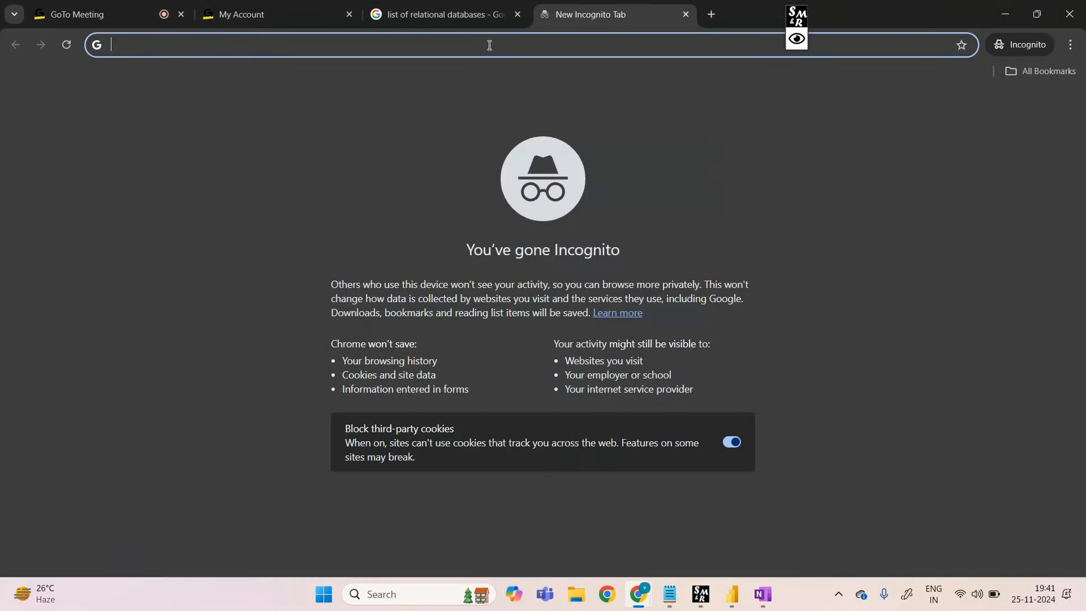
type("s")
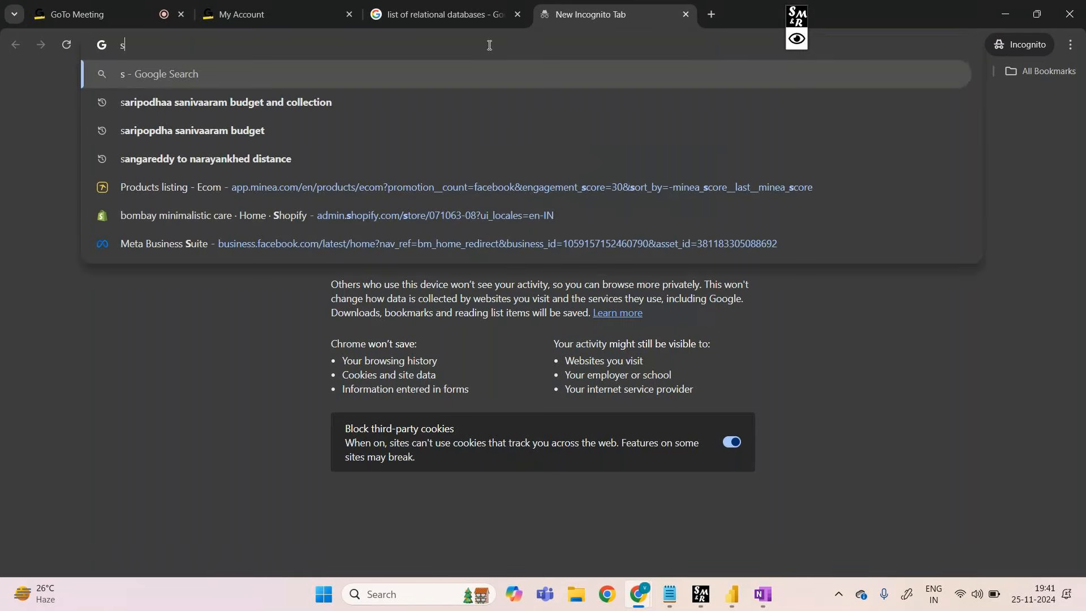
type("tock ma")
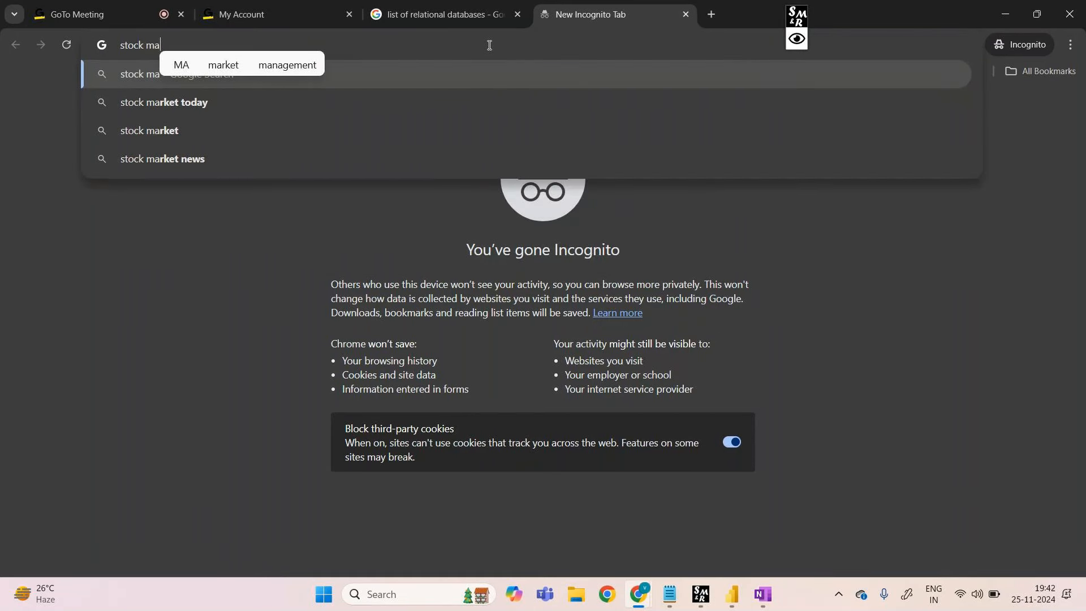
type("rket data")
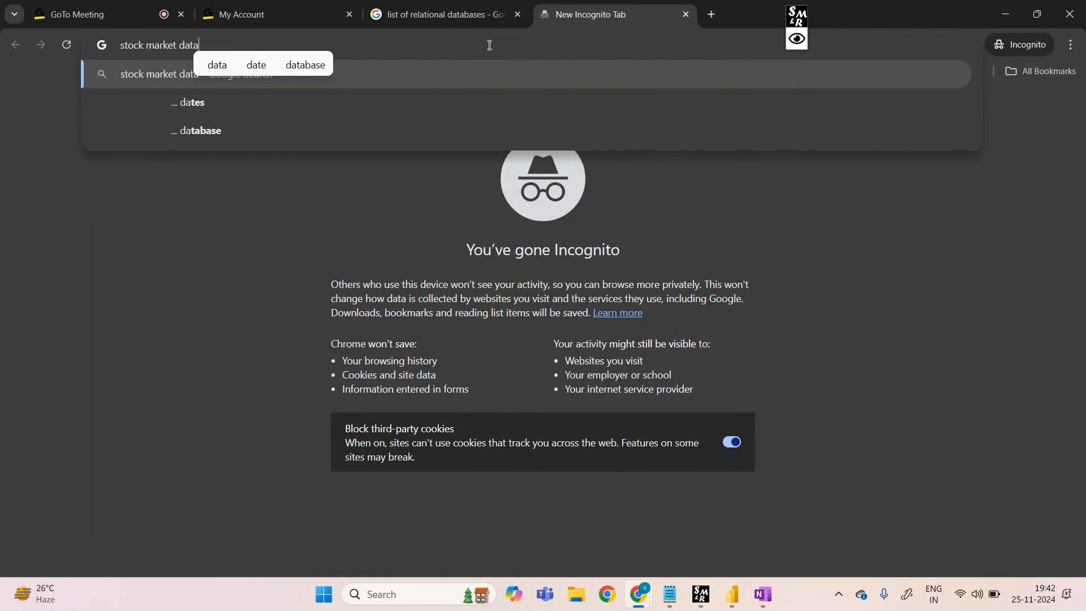
key("Return")
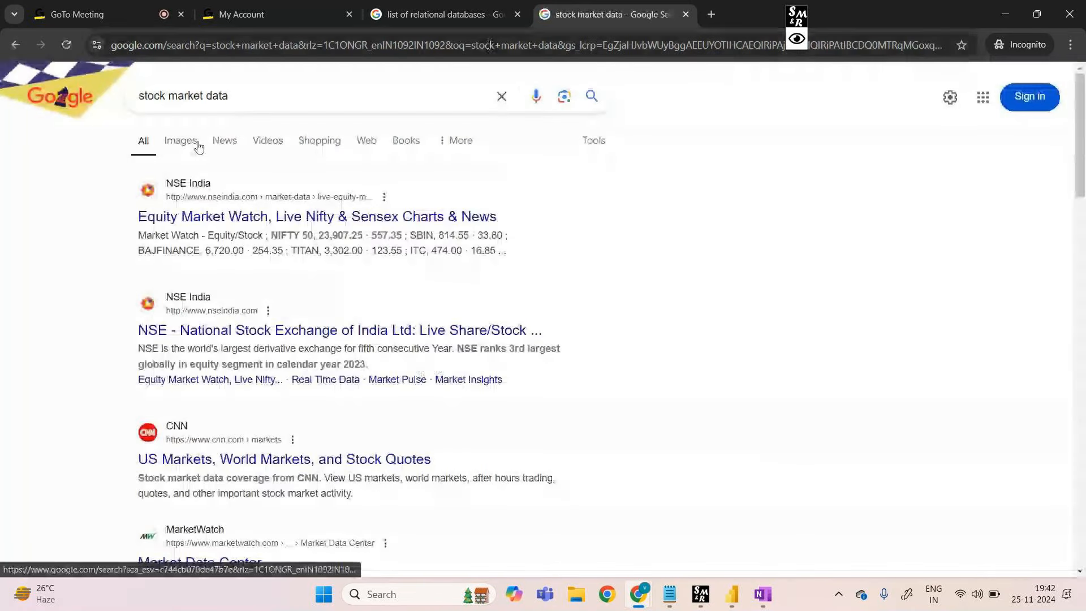
left_click(197, 144)
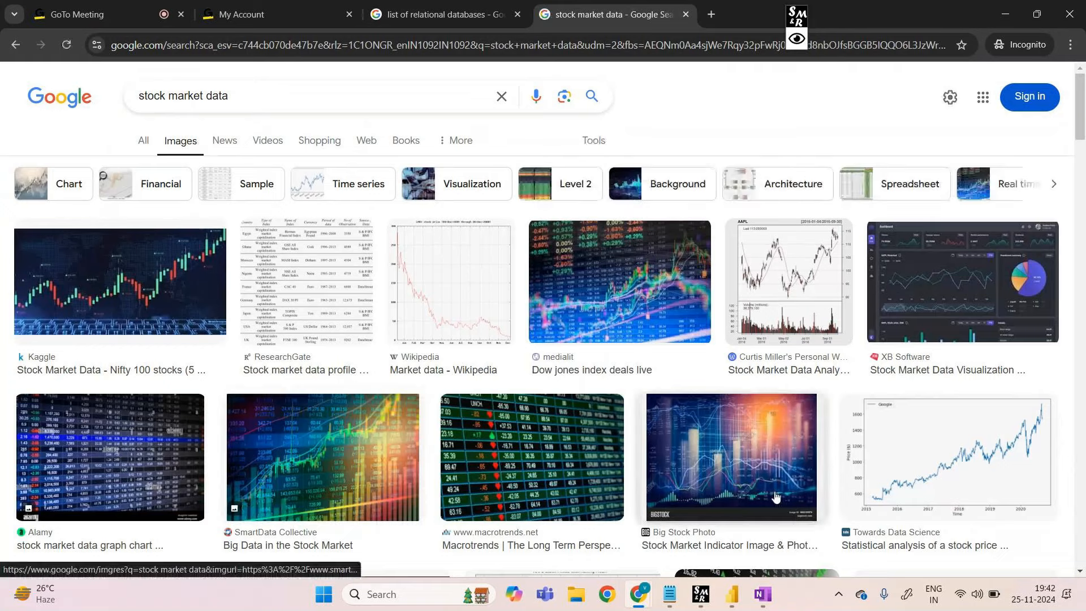
left_click(888, 482)
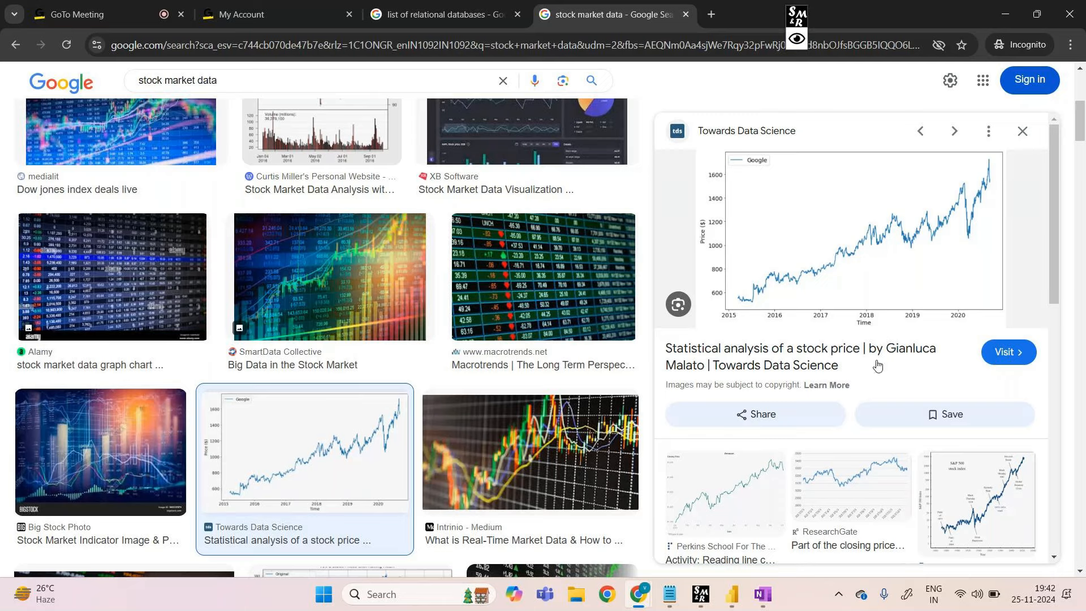
- Return to Power BI Desktop and plot Revenue against DeliveryDate from Sky_Transport_Corp on the line chart
left_click(732, 594)
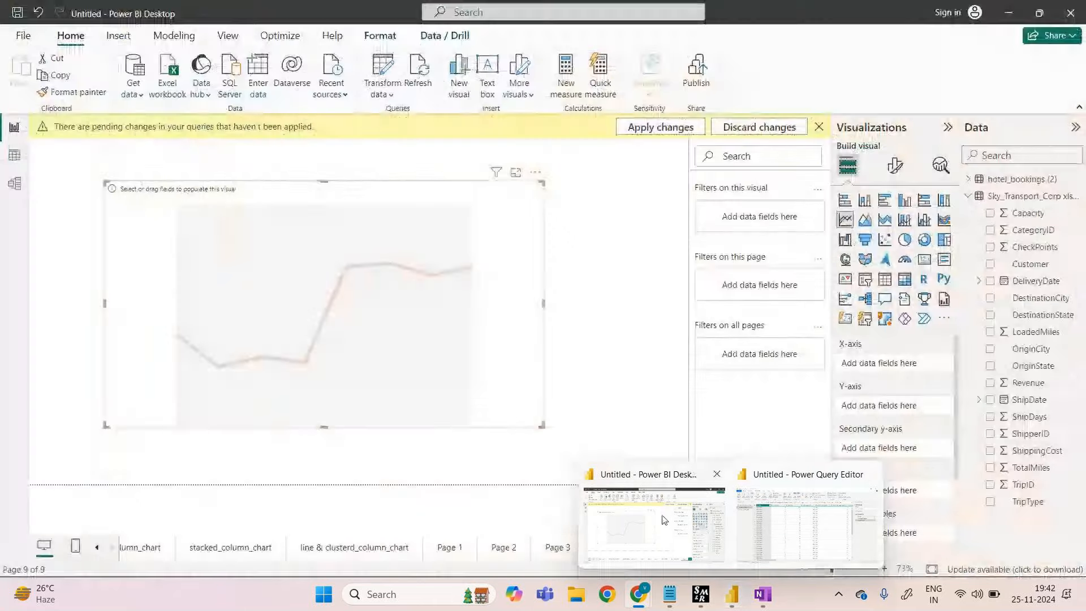
left_click(664, 519)
left_click_drag(1036, 281, 914, 348)
left_click_drag(1029, 384, 901, 467)
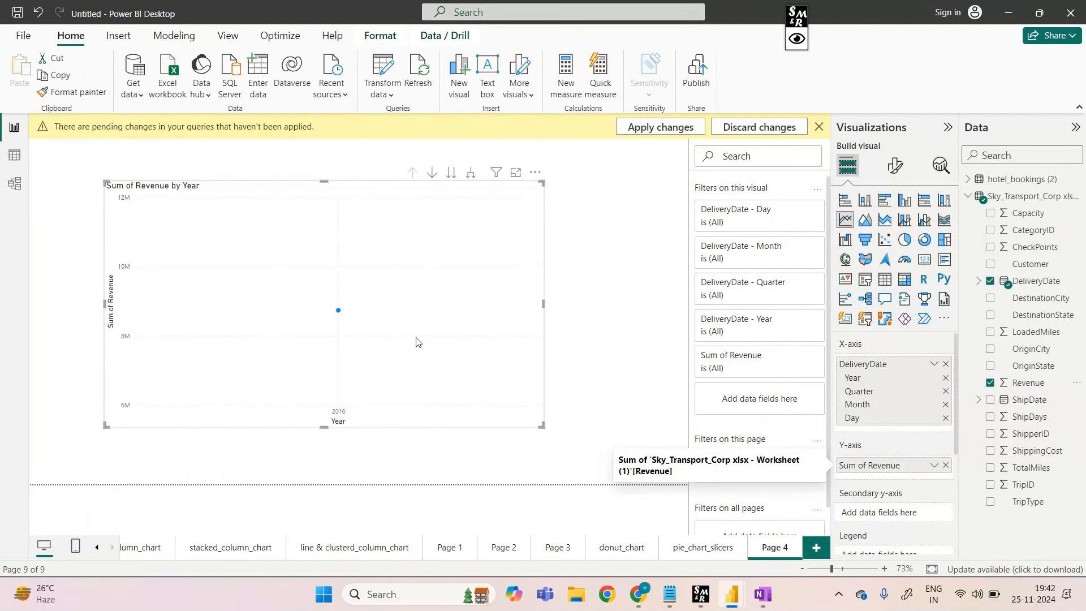
mouse_move(343, 316)
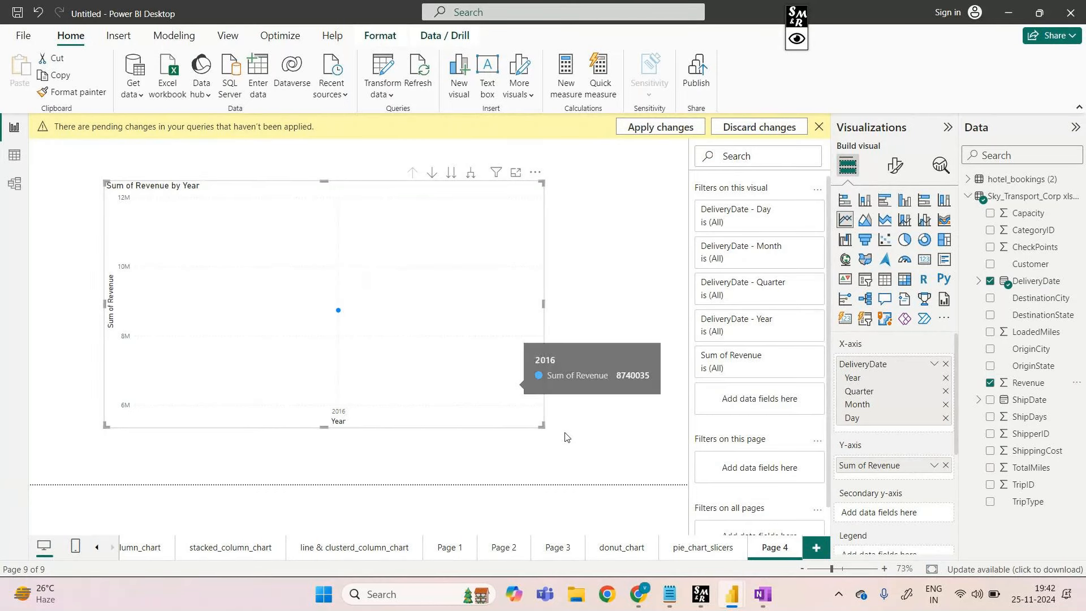
- Show the Sky_Transport_Corp table in Table view and bring its DeliveryDate column into sight
left_click(20, 159)
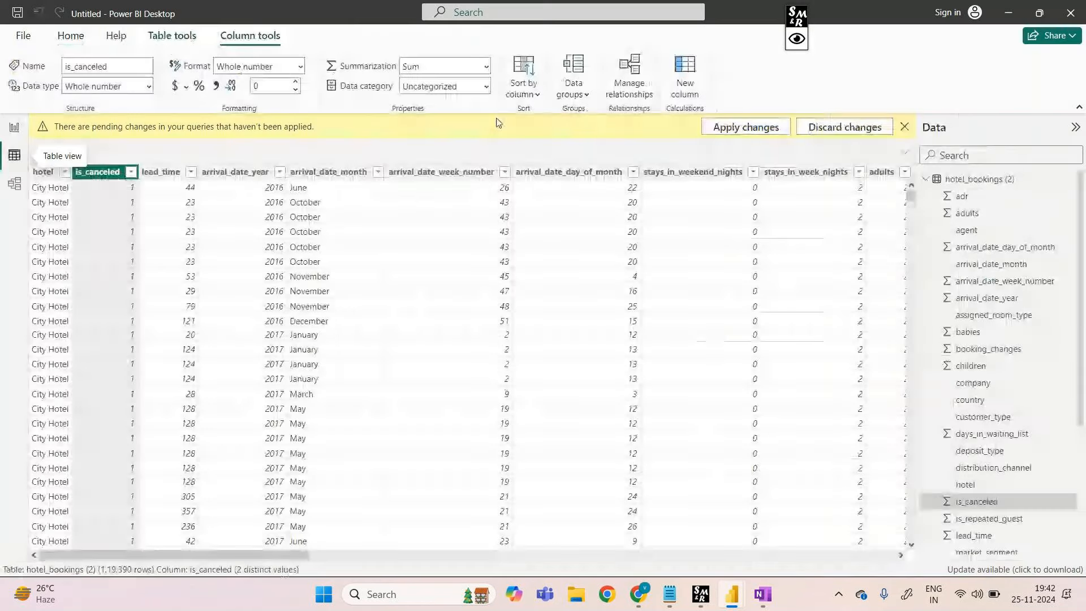
left_click(926, 179)
left_click(926, 196)
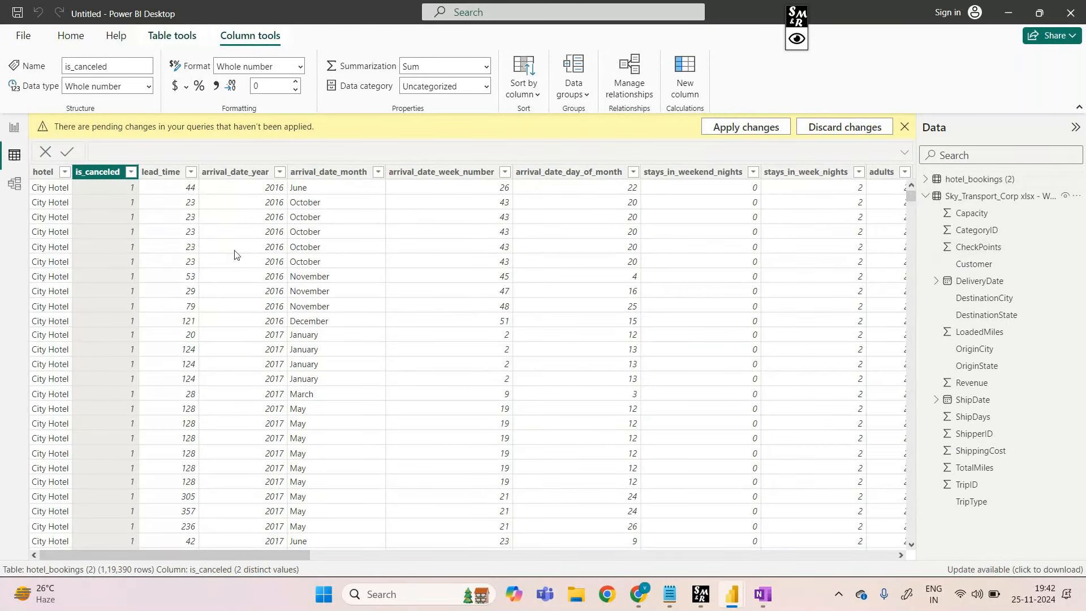
left_click(990, 195)
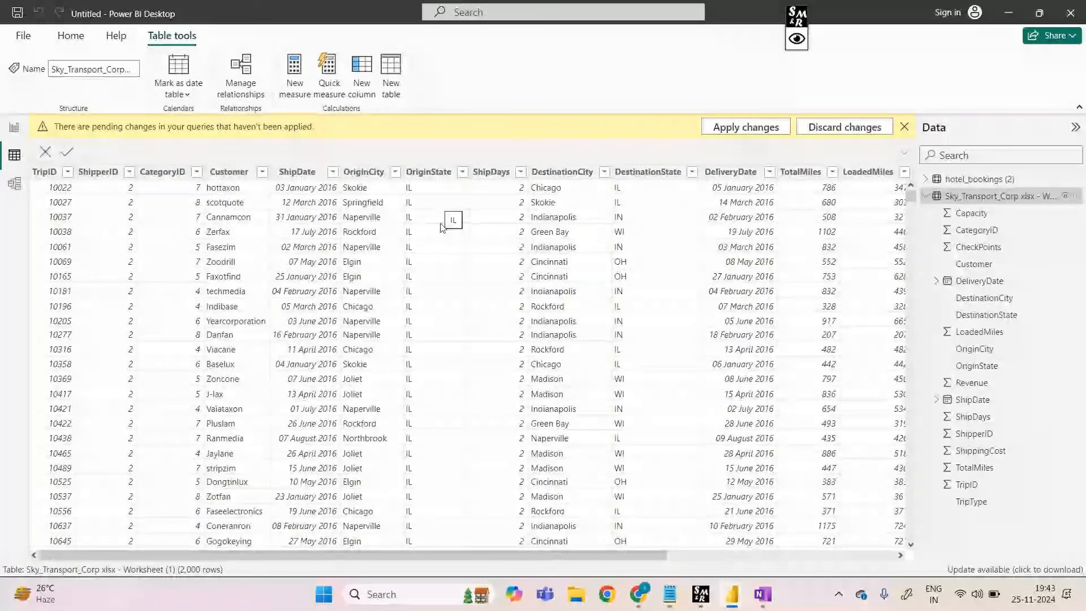
left_click_drag(517, 551, 646, 567)
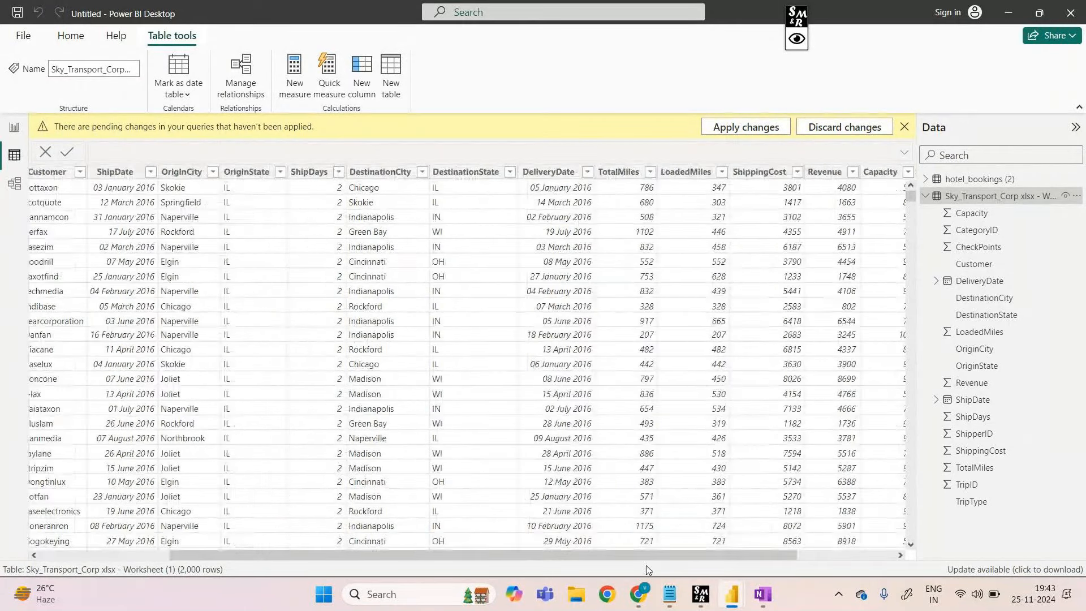
- Examine the filter list of the DeliveryDate column to see which dates and months the data covers
left_click(586, 172)
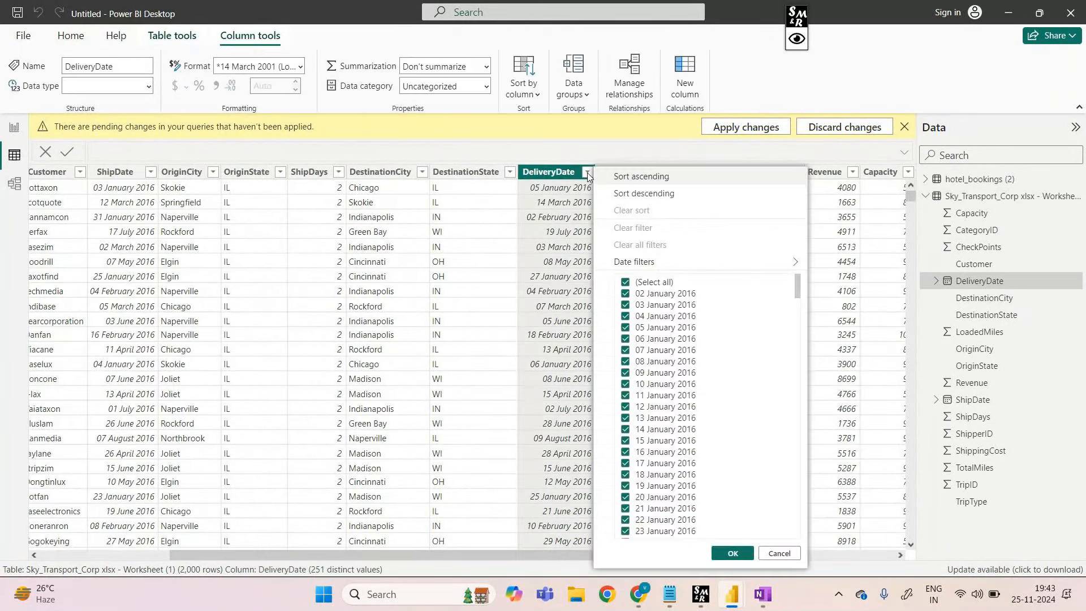
scroll(673, 406, "down", 2)
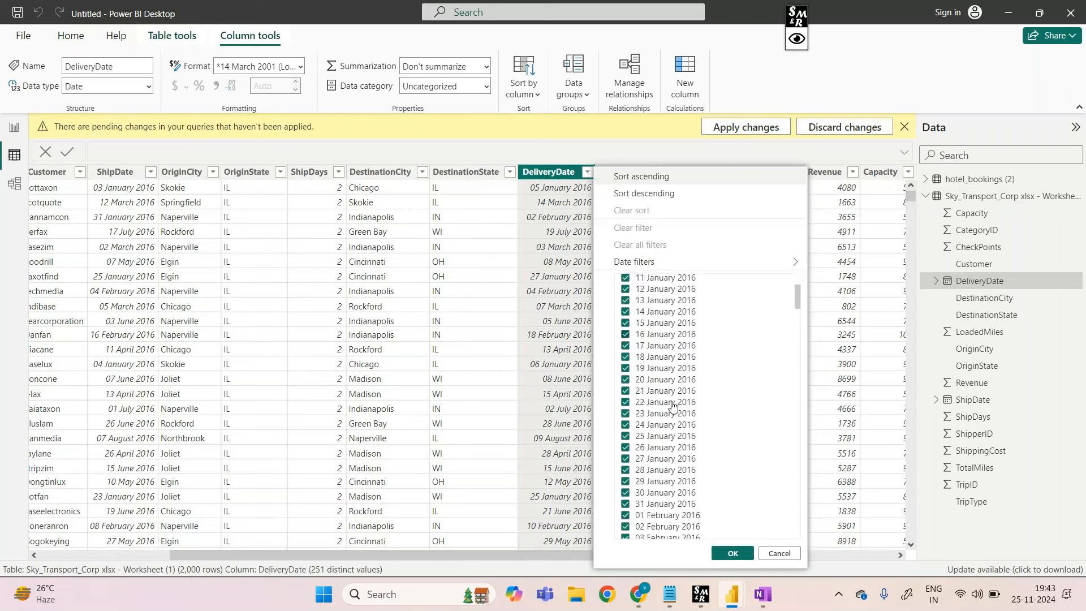
scroll(672, 405, "down", 2)
scroll(672, 405, "down", 9)
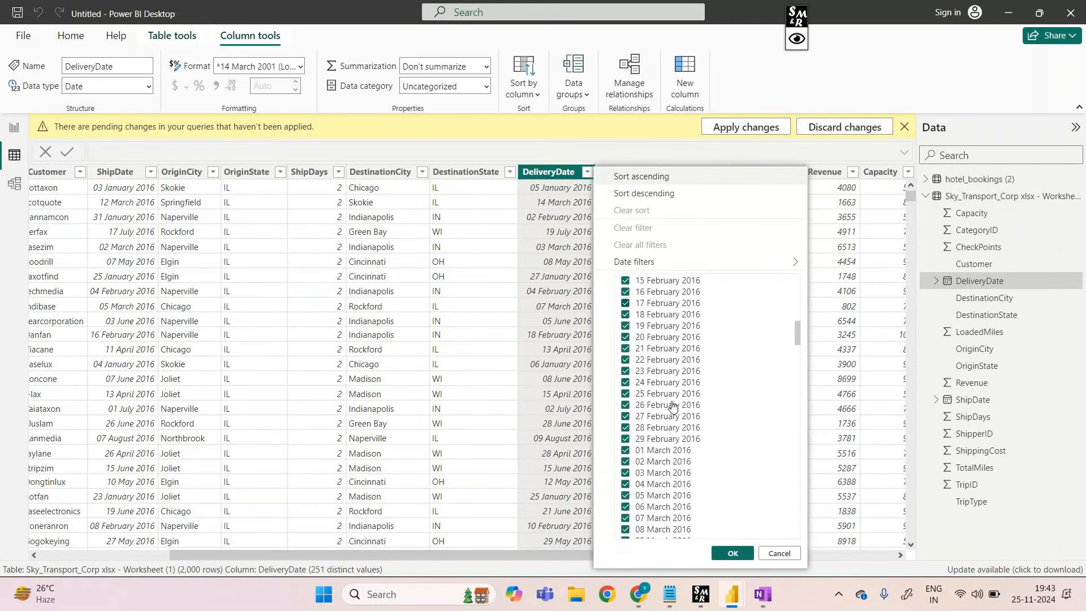
scroll(672, 405, "down", 12)
scroll(672, 405, "down", 11)
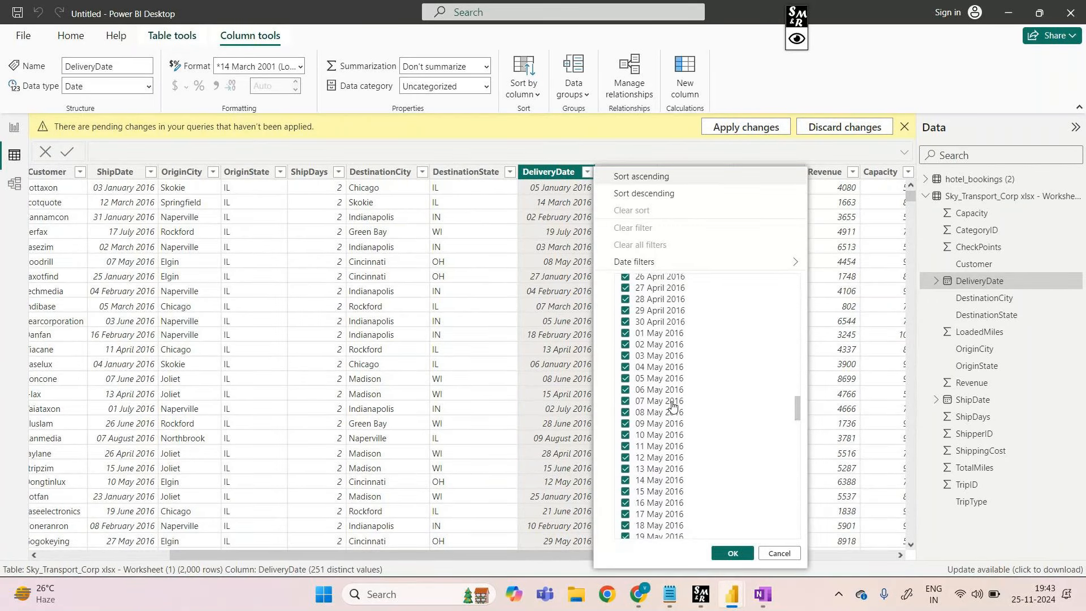
scroll(673, 405, "down", 5)
- Switch to Chrome to review the example stock price line chart, and return to Power BI Desktop
left_click(638, 594)
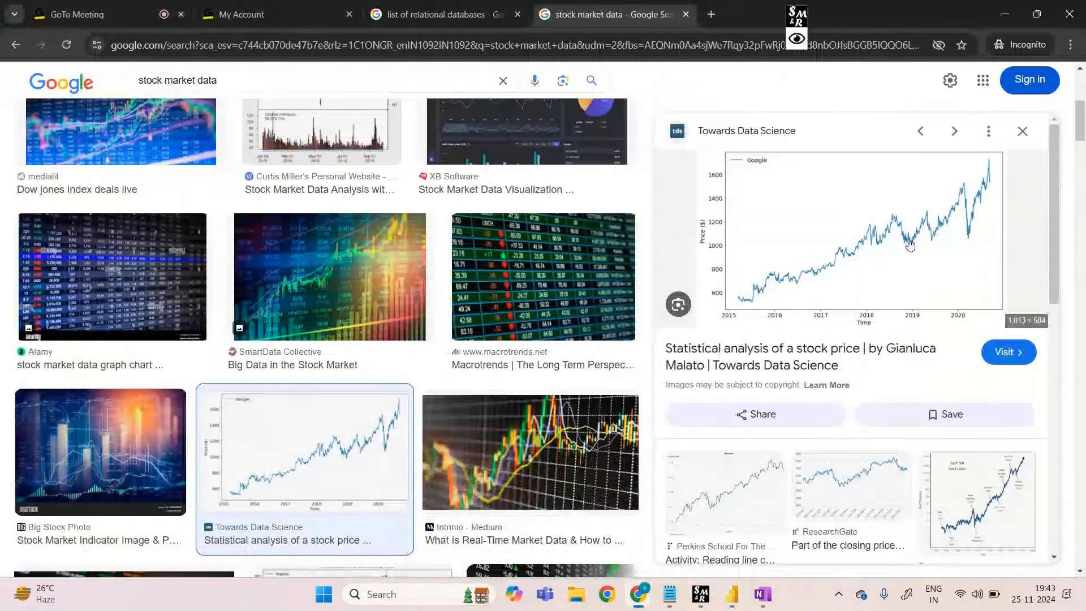
mouse_move(733, 594)
left_click(774, 554)
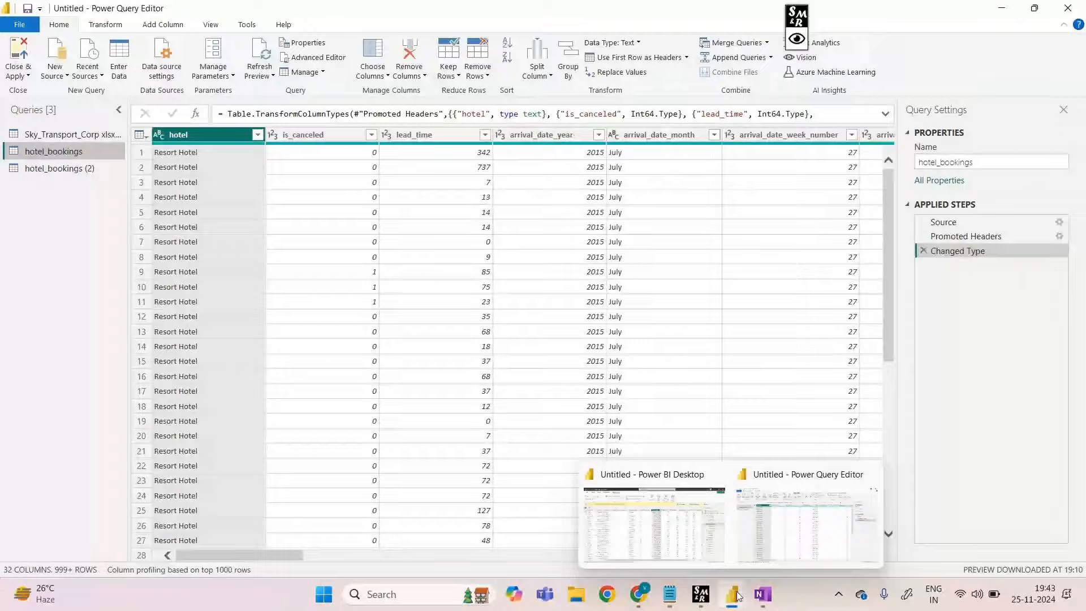
left_click(655, 524)
- Back in Report view, remove Day, Quarter and Year from the line chart's DeliveryDate x-axis, keeping only Month
left_click(17, 134)
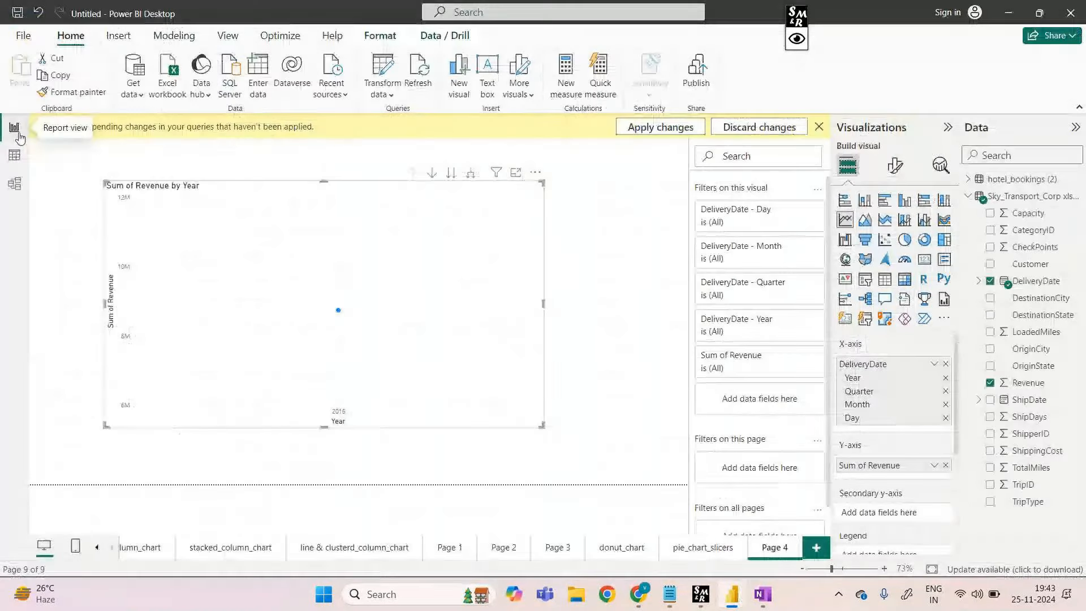
left_click(946, 417)
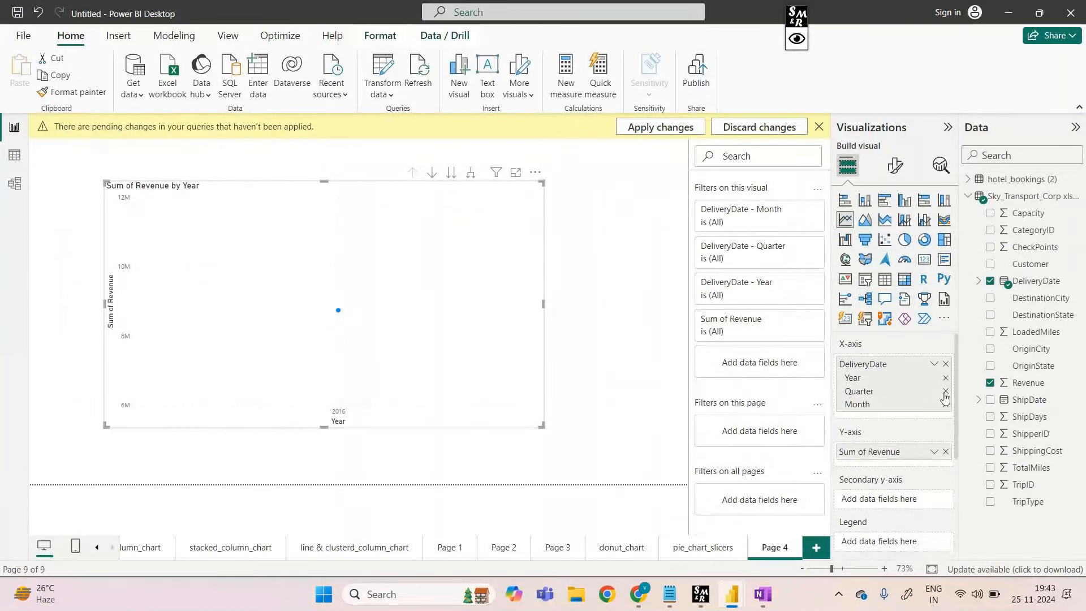
left_click(946, 393)
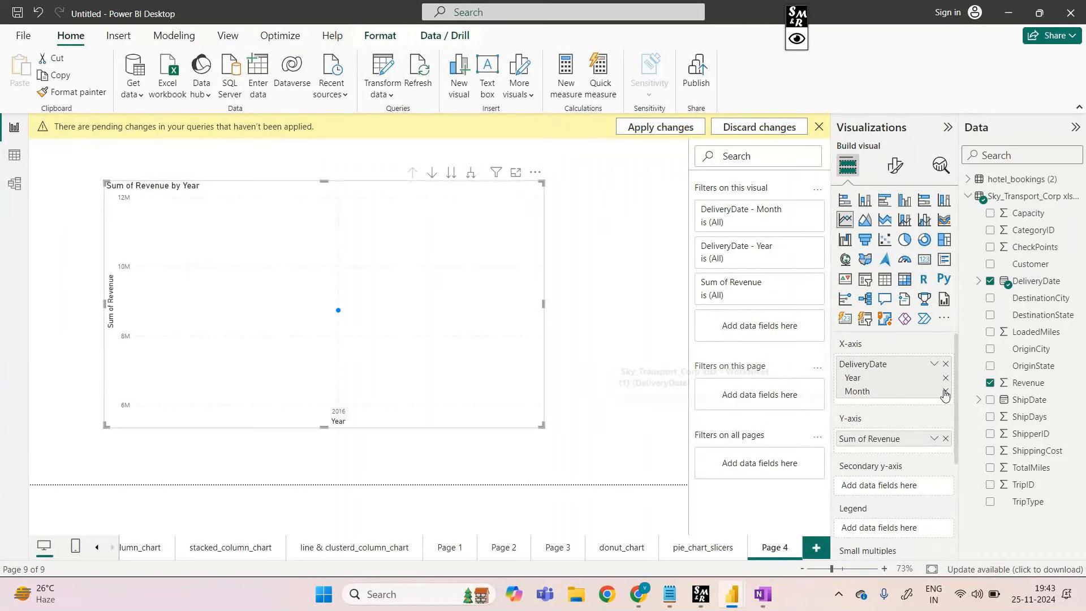
left_click(945, 377)
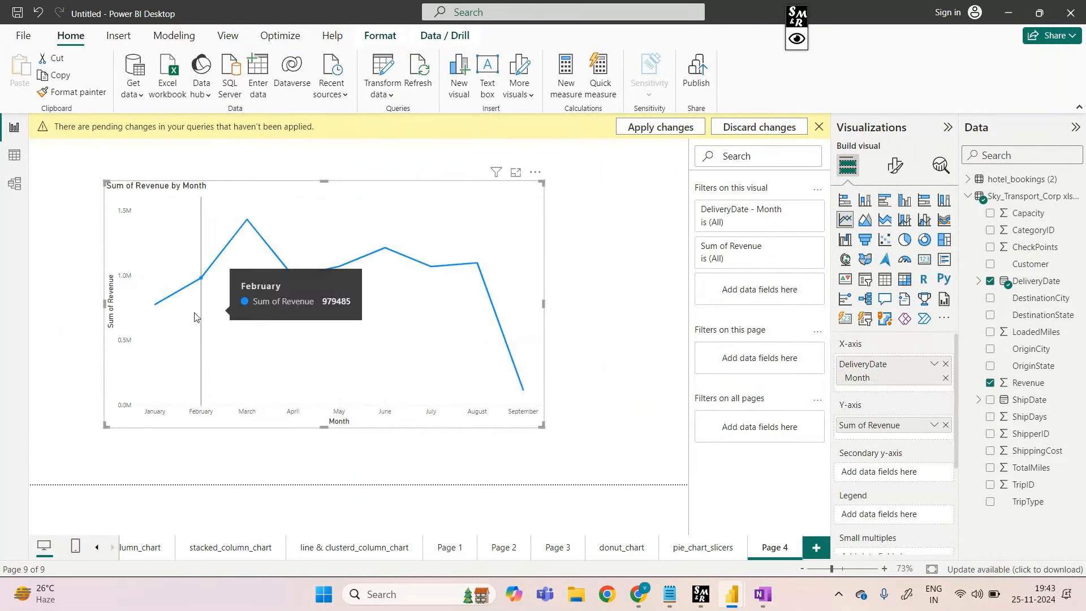
- Inspect the Sum of Revenue data points for January through May on the monthly line chart
mouse_move(156, 315)
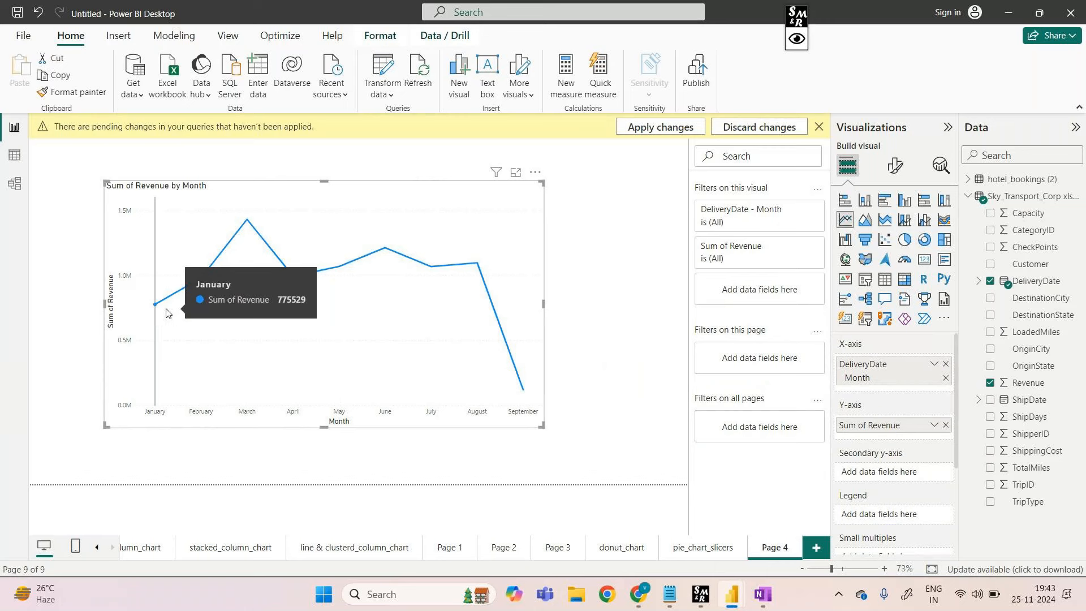
mouse_move(193, 304)
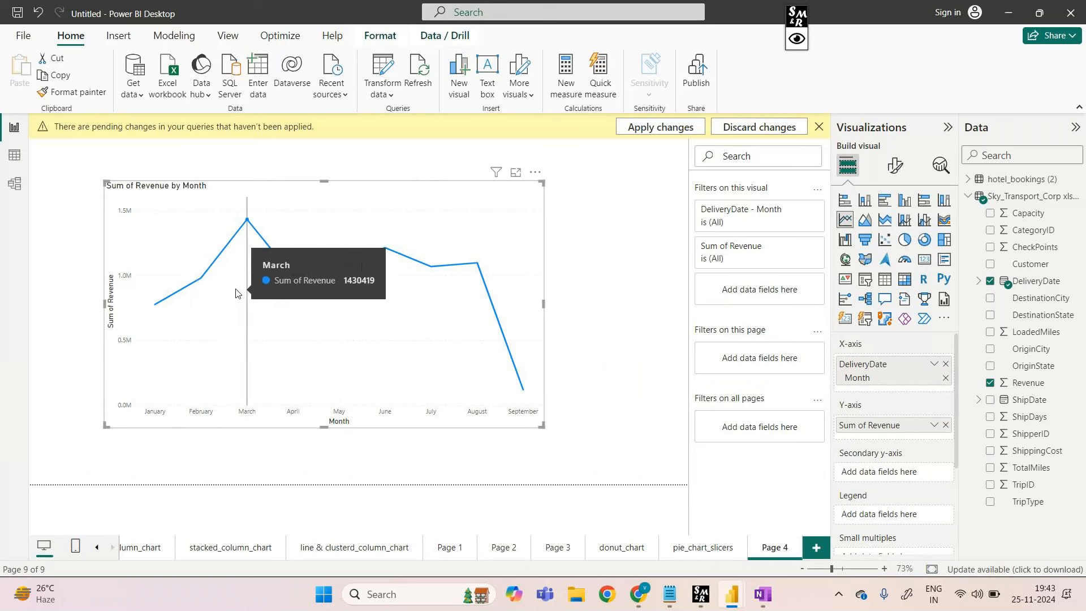
mouse_move(282, 299)
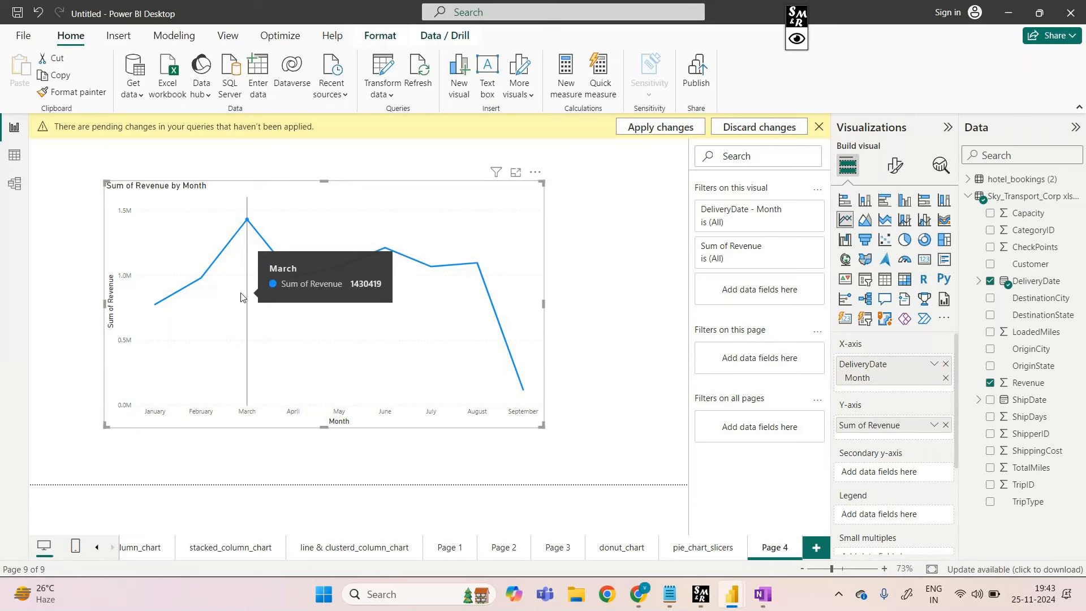
mouse_move(322, 307)
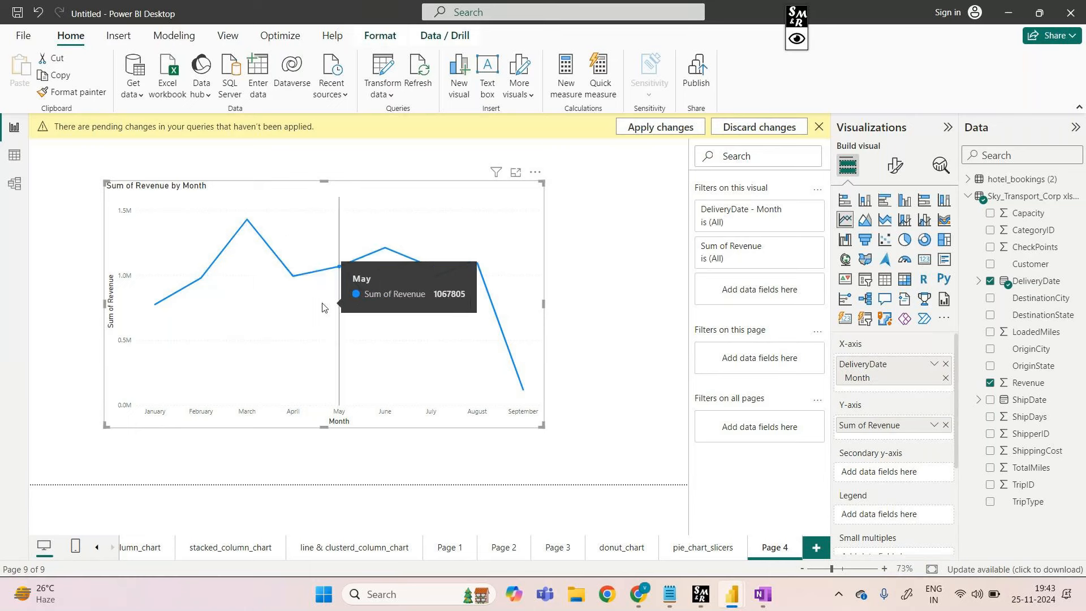
- Move the Sum of Revenue by Month line chart closer to the page's right edge and deselect it
left_click_drag(322, 307, 421, 284)
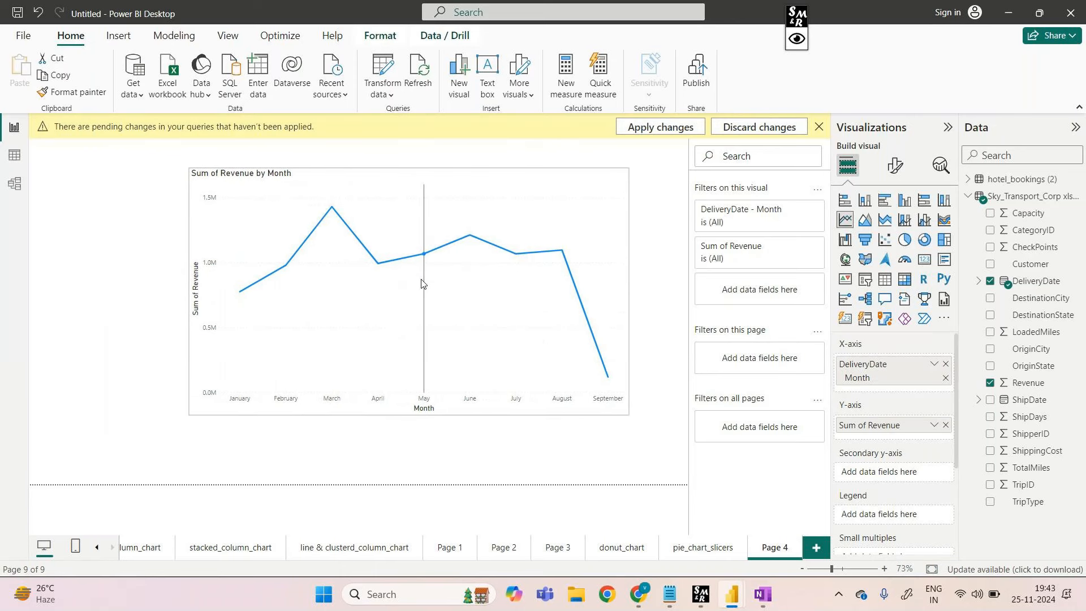
left_click(431, 434)
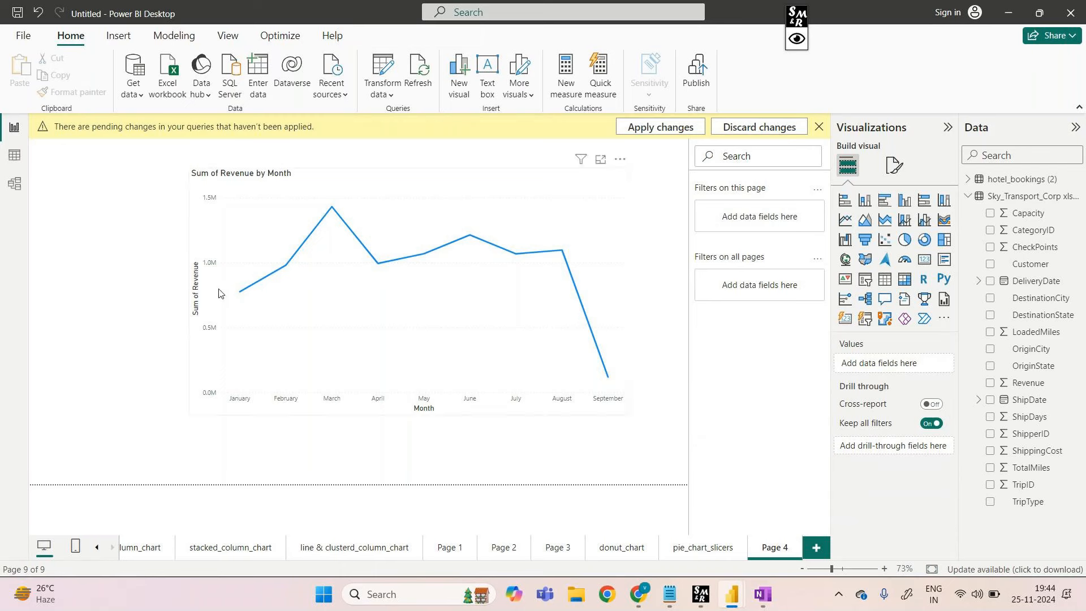
mouse_move(274, 292)
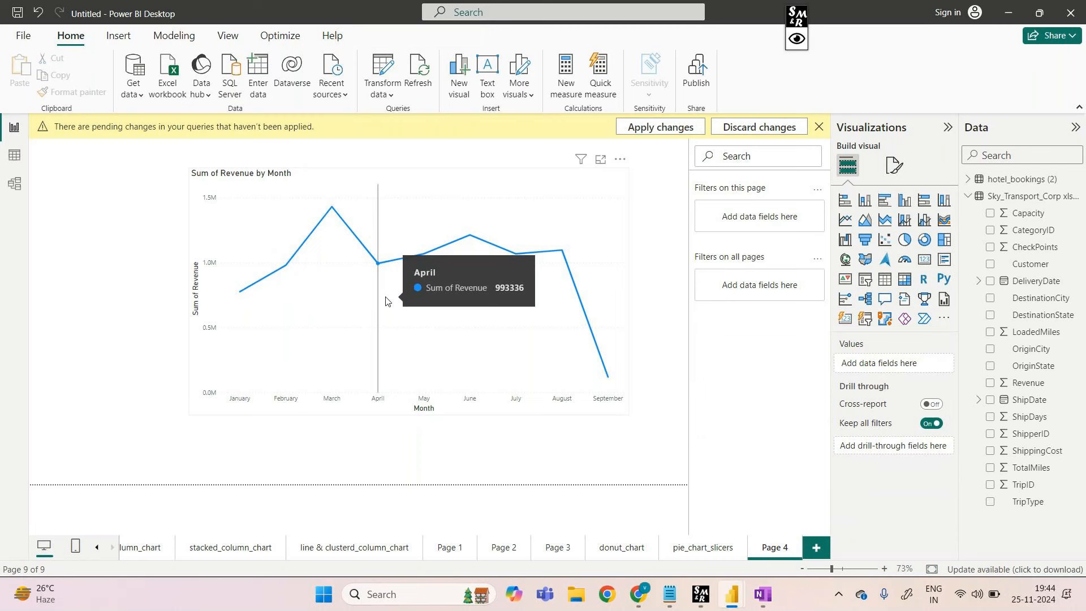
- Inspect the Sum of Revenue data points for May through September on the monthly line chart
mouse_move(405, 300)
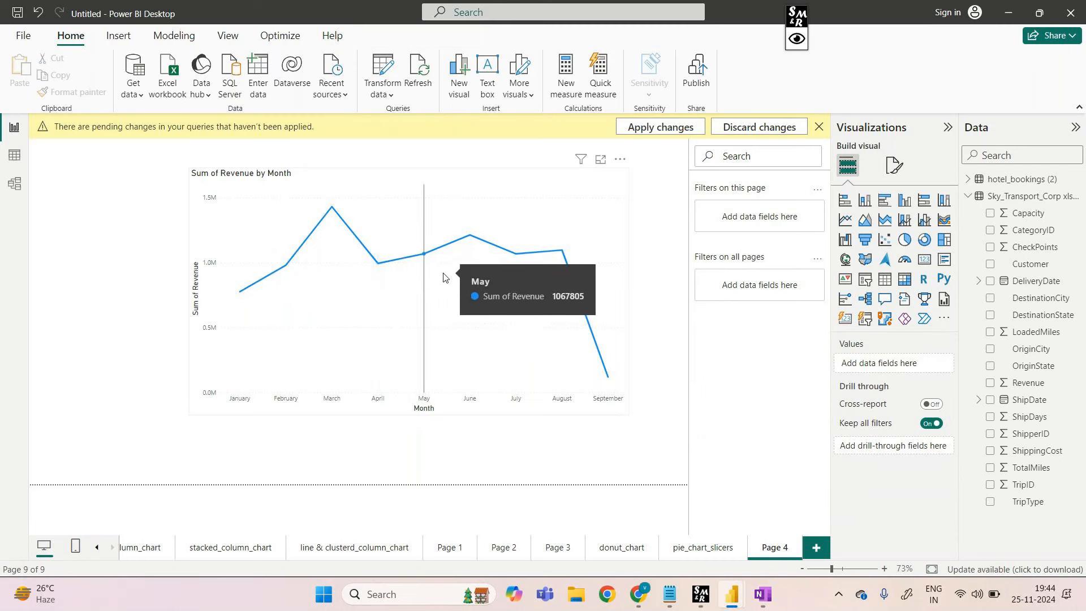
mouse_move(456, 265)
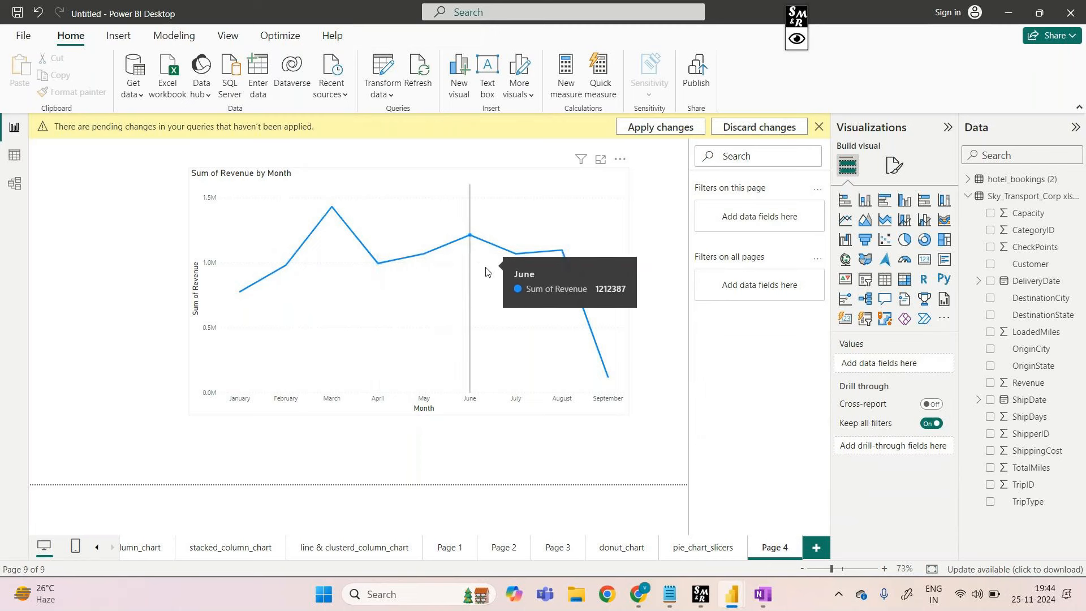
mouse_move(502, 278)
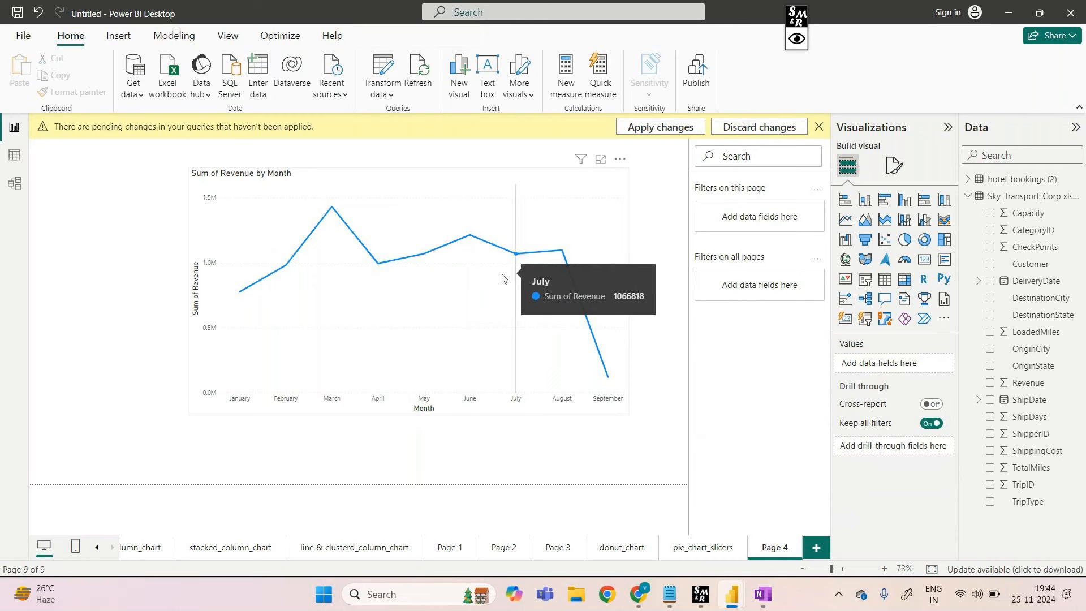
mouse_move(541, 283)
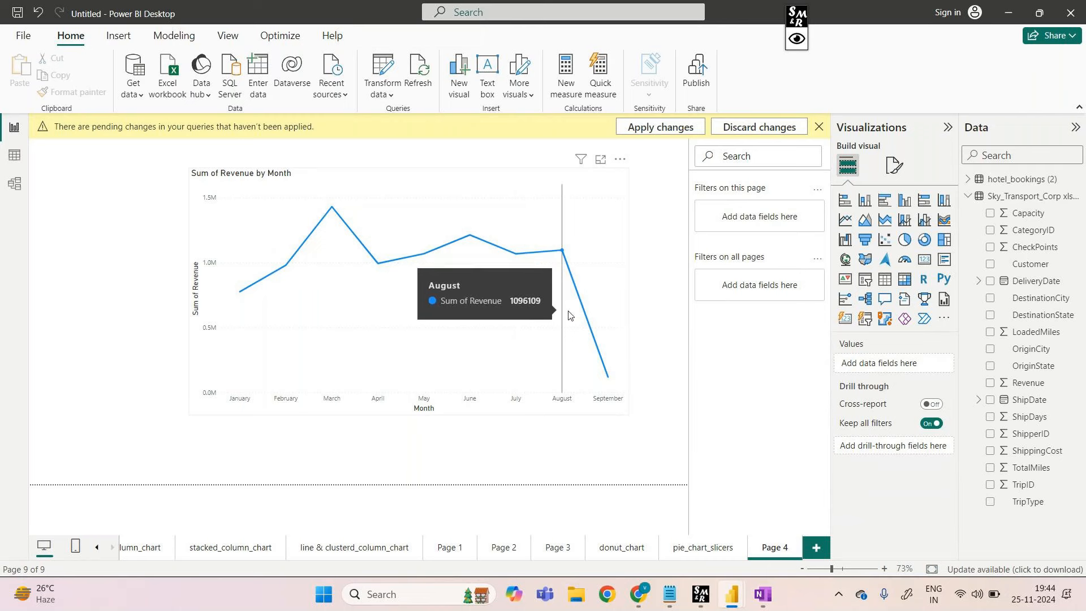
mouse_move(601, 367)
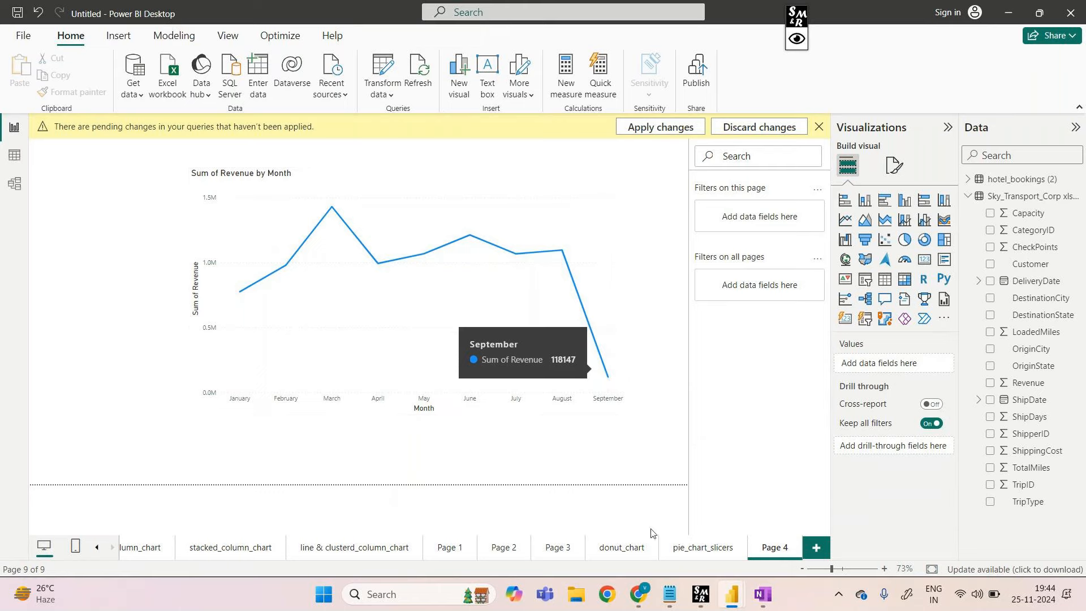
- Switch to Chrome to view the ResearchGate China stock exchange closing price chart in the image results, and close its preview
mouse_move(645, 593)
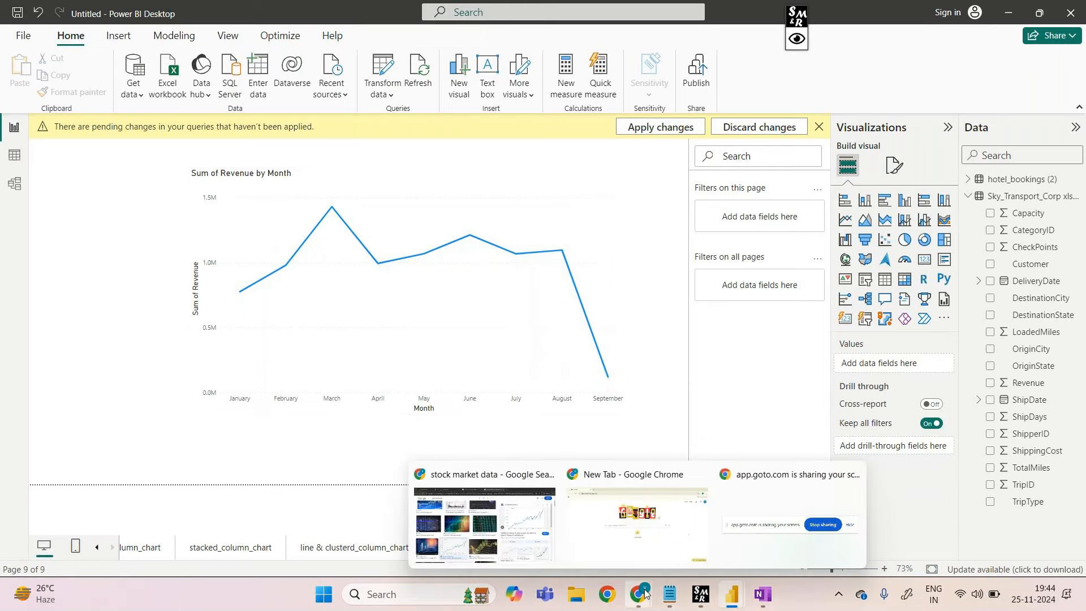
left_click(536, 535)
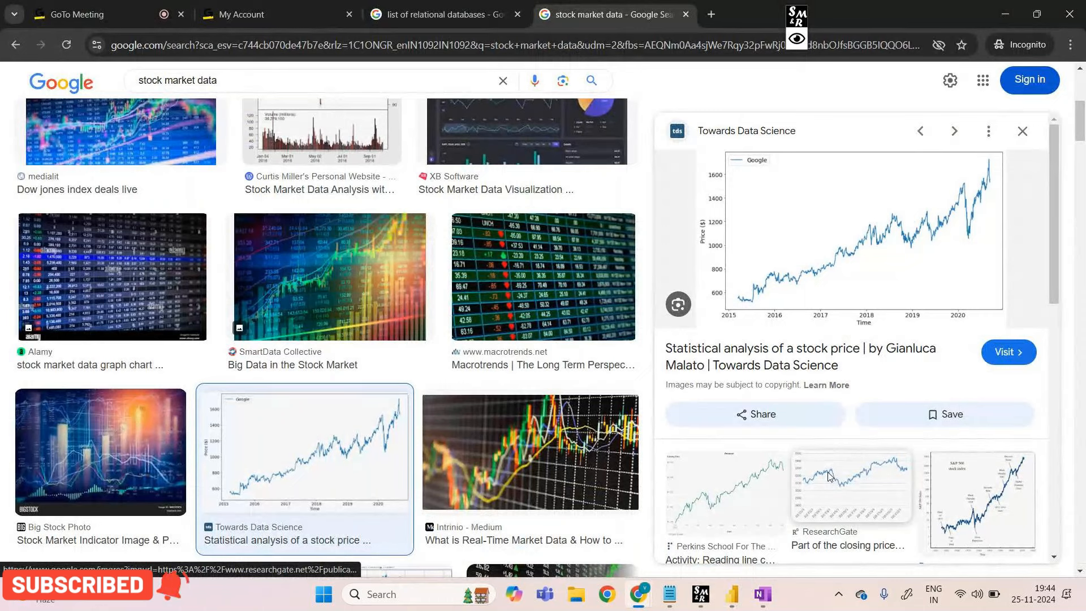
left_click(829, 477)
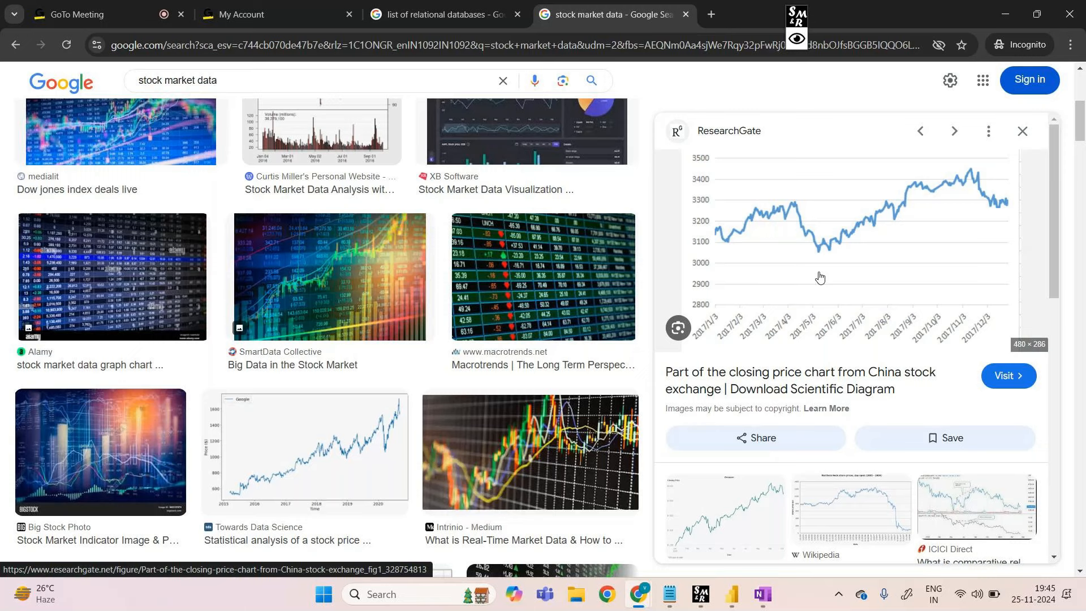
left_click(1020, 131)
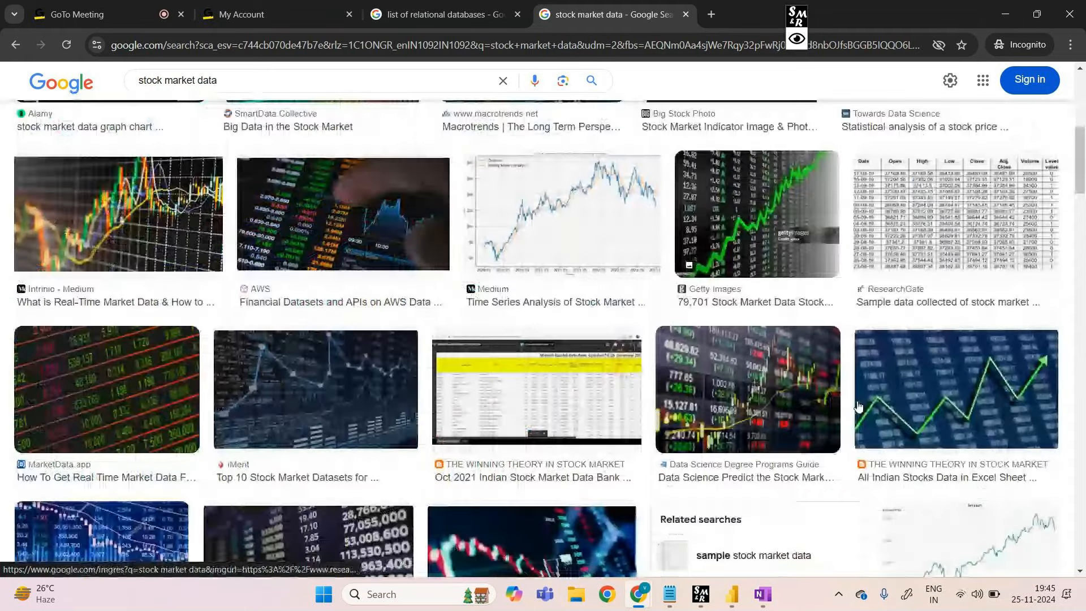
- Find and preview Medium's Time Series Analysis of Stock Market Data chart among the image results, and return to Power BI Desktop
scroll(858, 407, "down", 1)
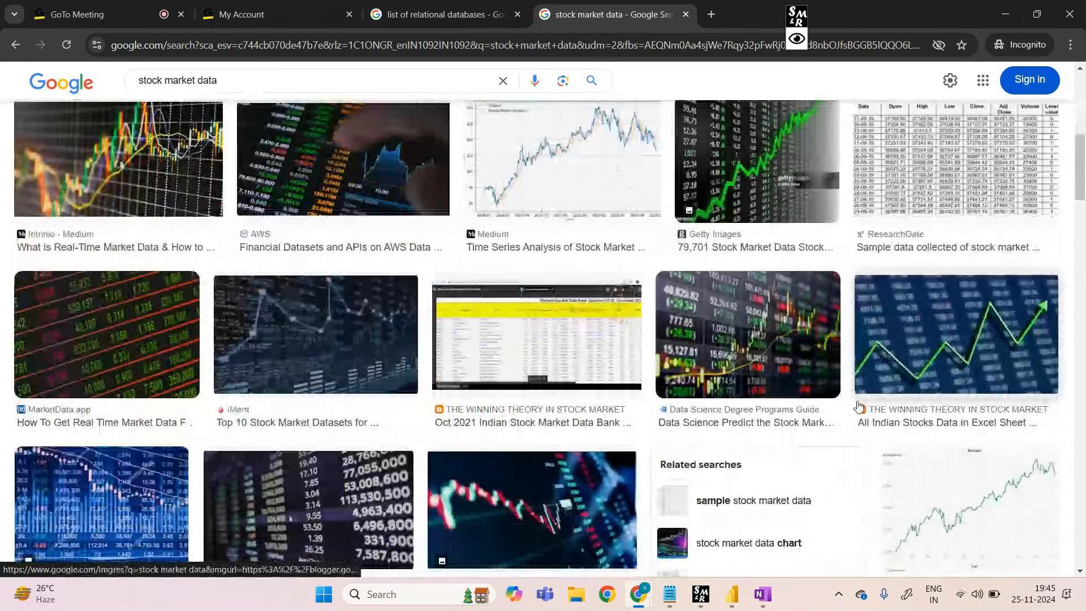
scroll(858, 407, "down", 2)
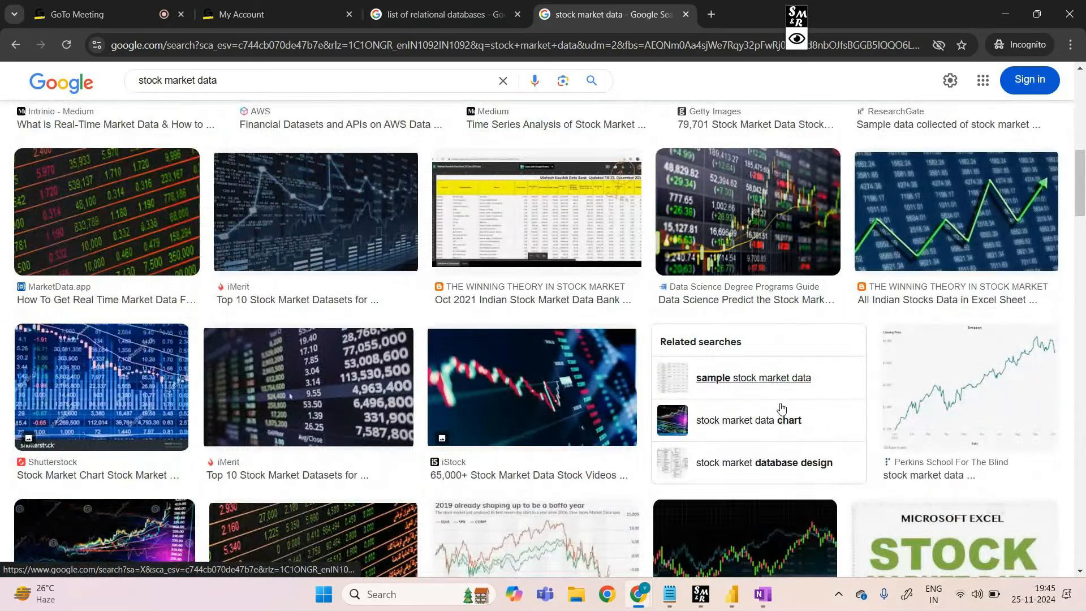
scroll(818, 355, "up", 5)
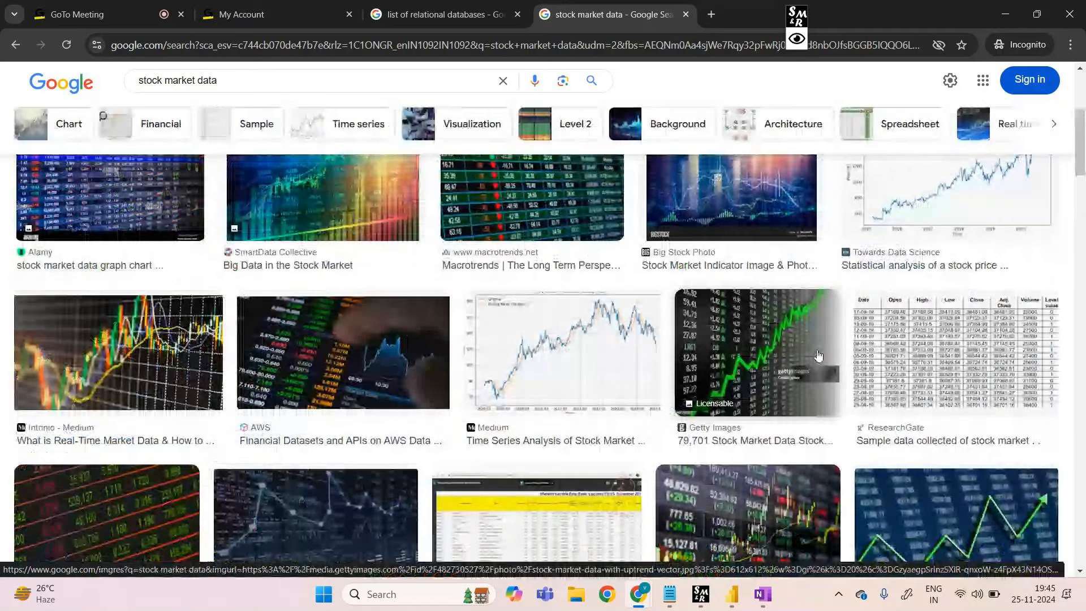
left_click(563, 352)
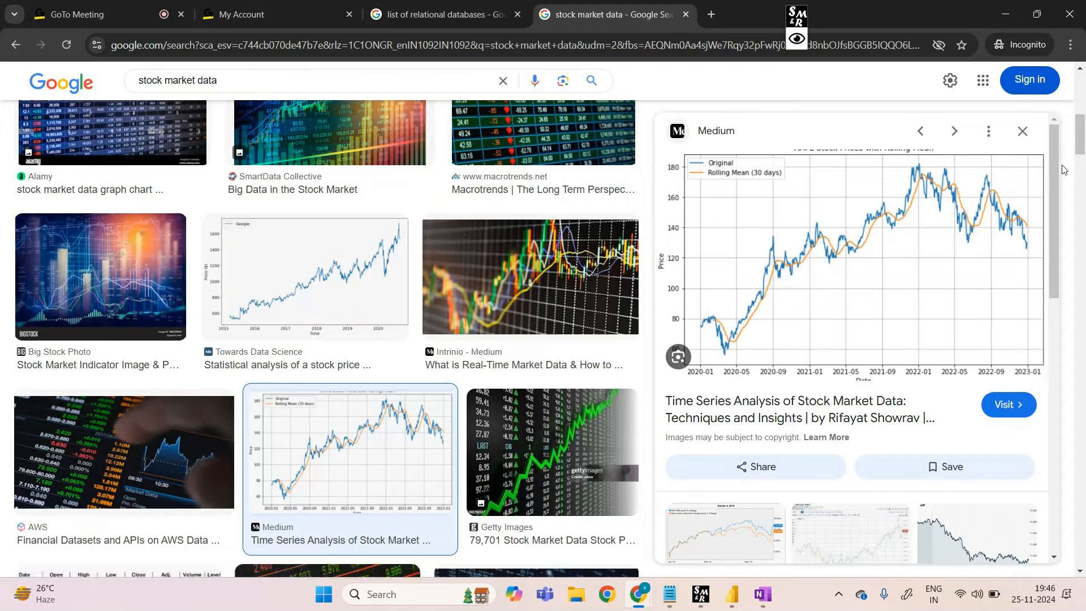
mouse_move(732, 594)
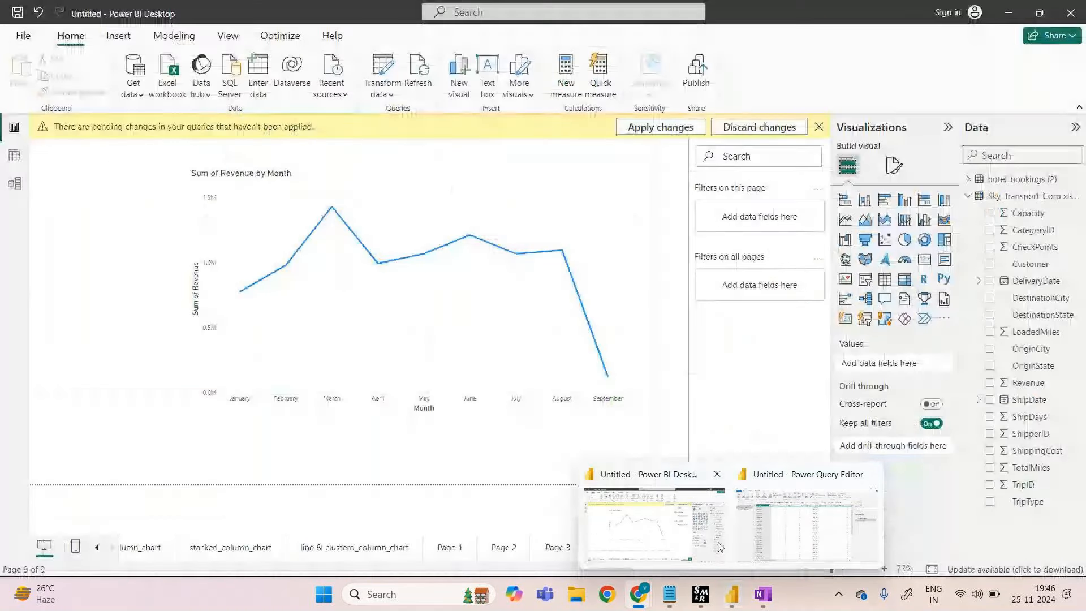
left_click(719, 547)
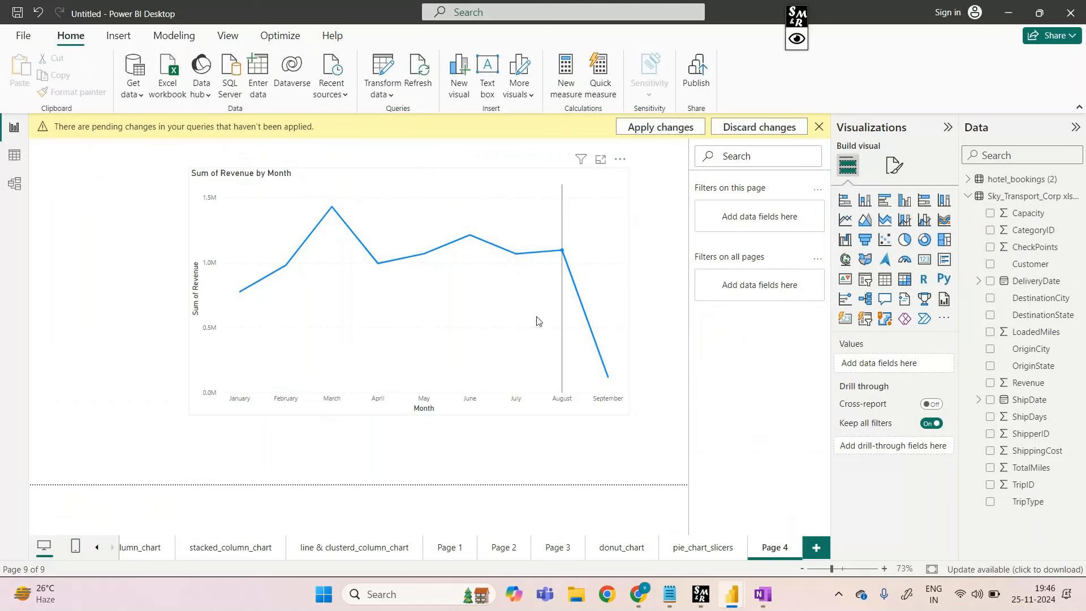
mouse_move(535, 320)
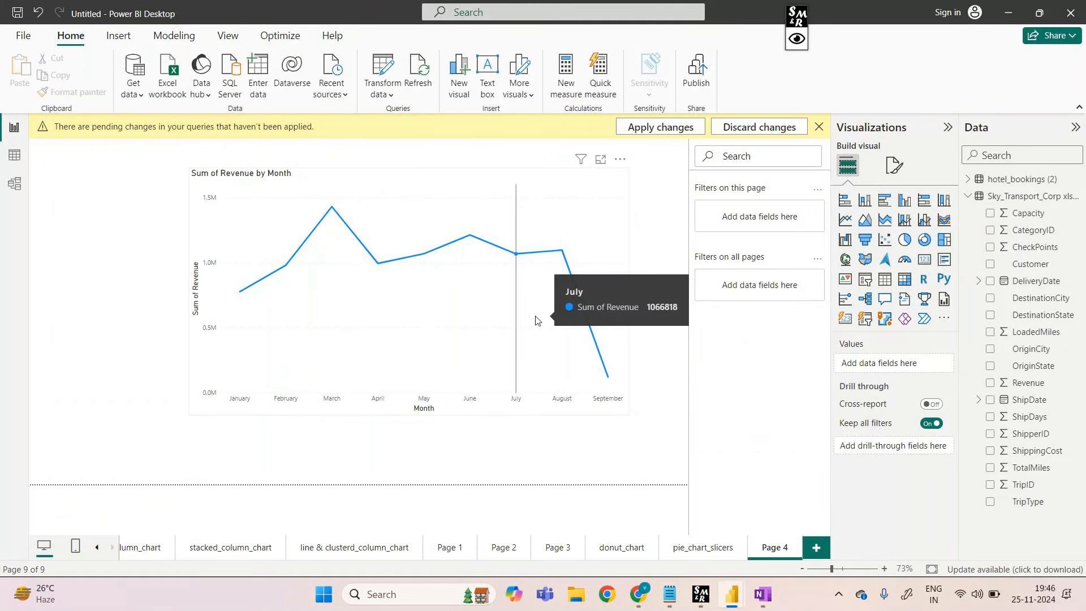
- Rename the report page holding the Sum of Revenue by Month chart as line_chart
right_click(775, 553)
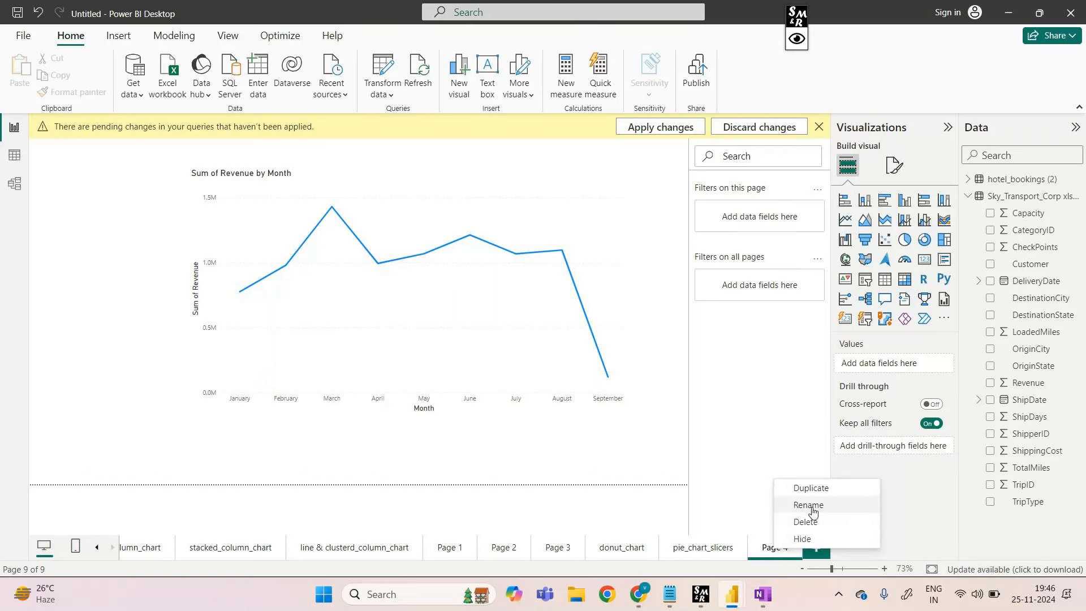
left_click(812, 511)
type("line_chart")
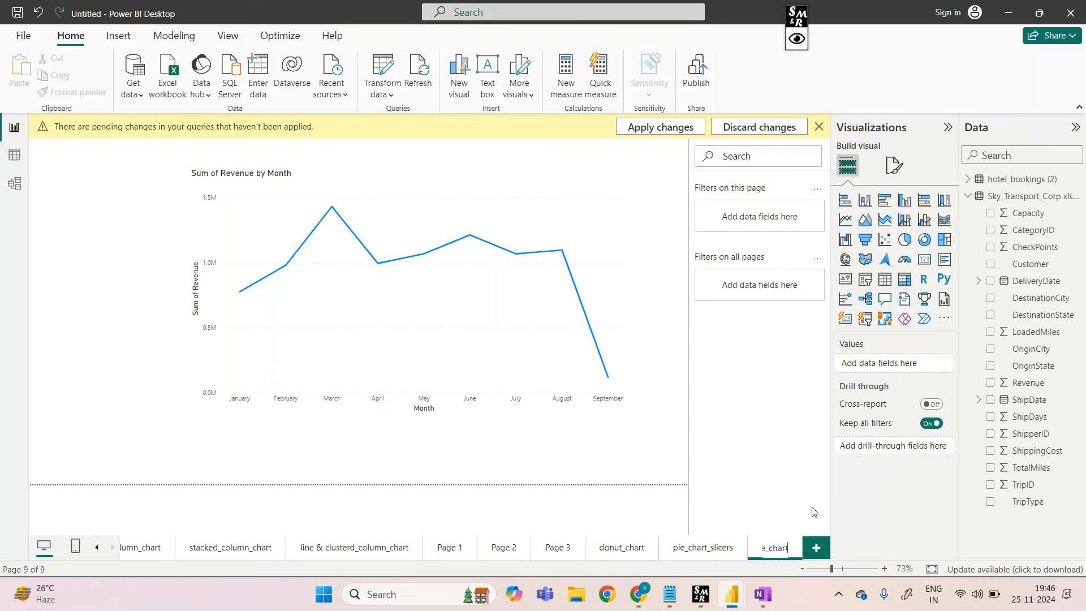
- On a new report page, create a filled map with OriginState as both Location and Legend, shown in focus mode
left_click(815, 546)
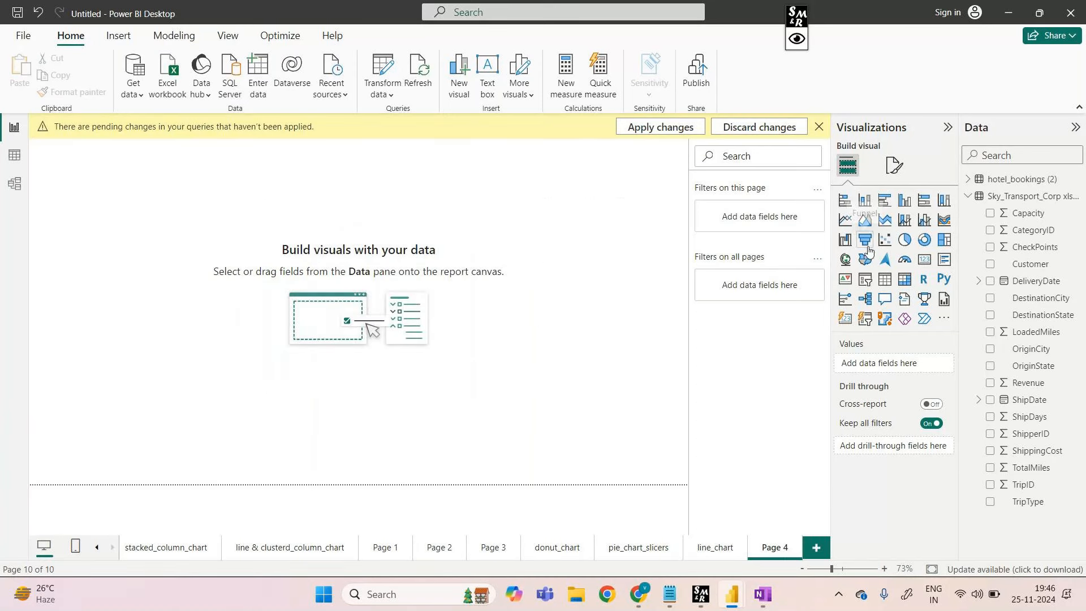
left_click(869, 261)
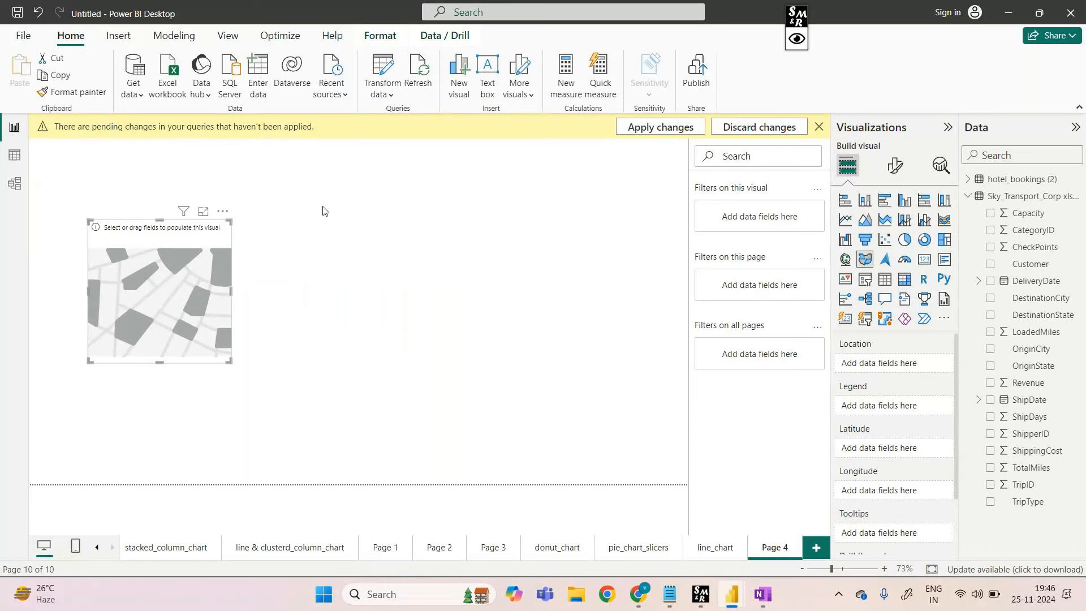
left_click_drag(1052, 369, 929, 370)
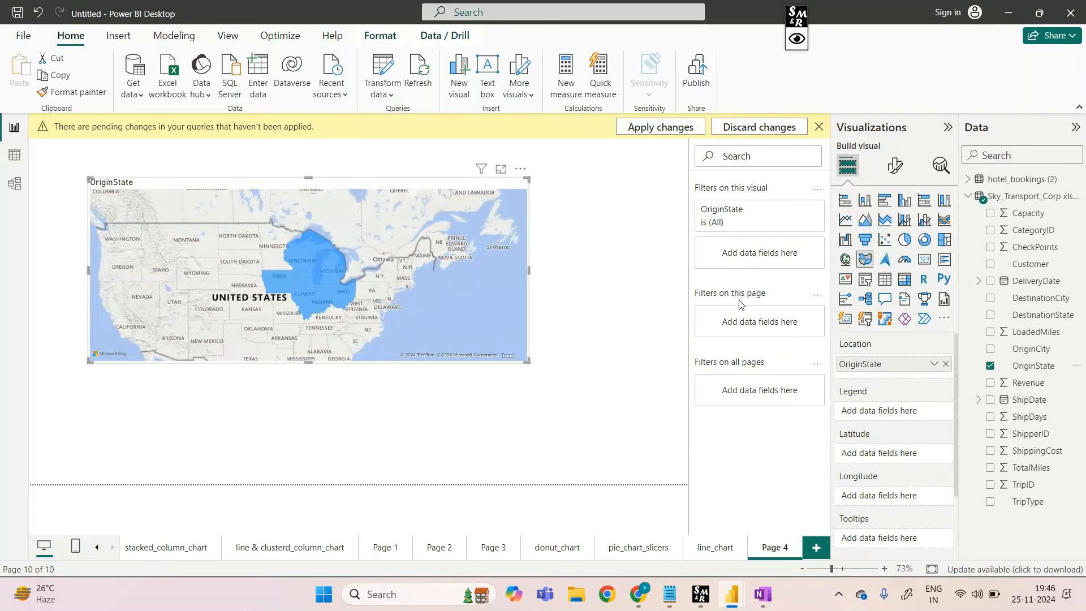
left_click(501, 168)
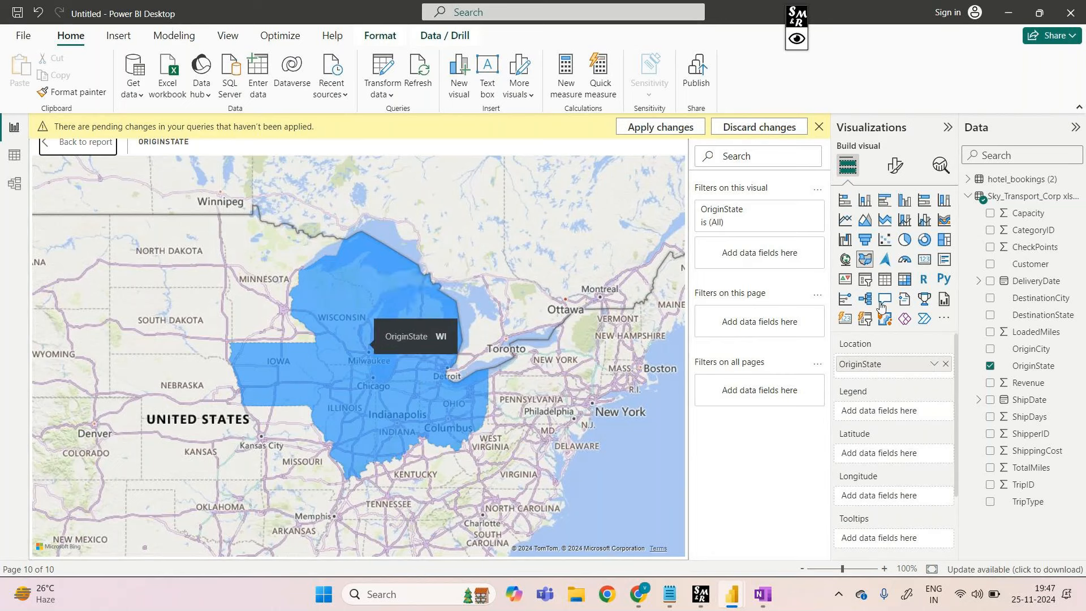
left_click_drag(1033, 365, 893, 411)
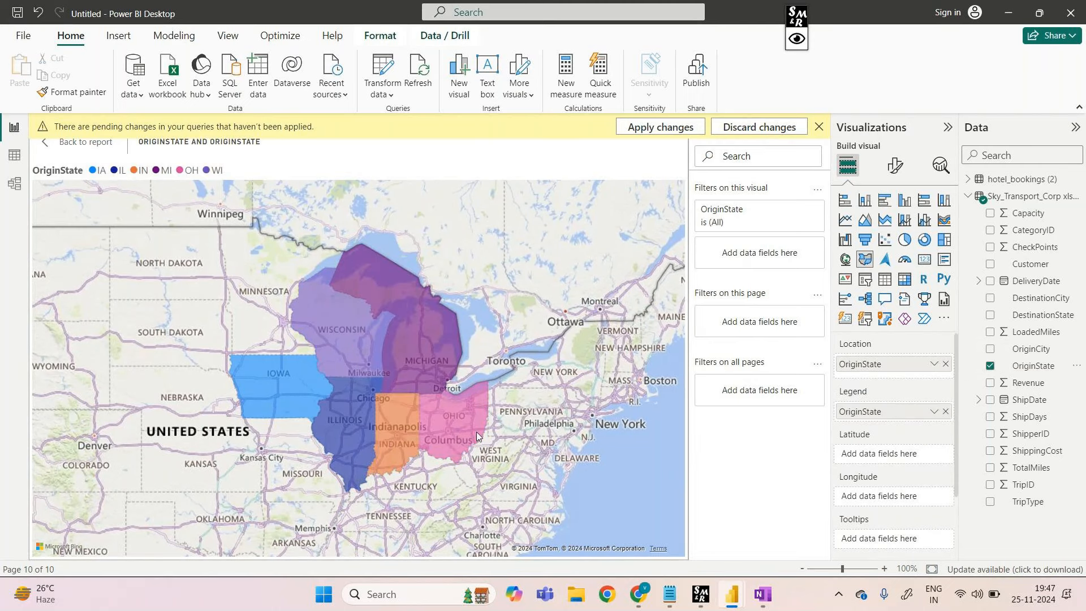
- Examine the OriginState labels of the coloured states on the filled map, including Michigan, Wisconsin, Iowa, Illinois and Indiana
mouse_move(447, 422)
mouse_move(433, 367)
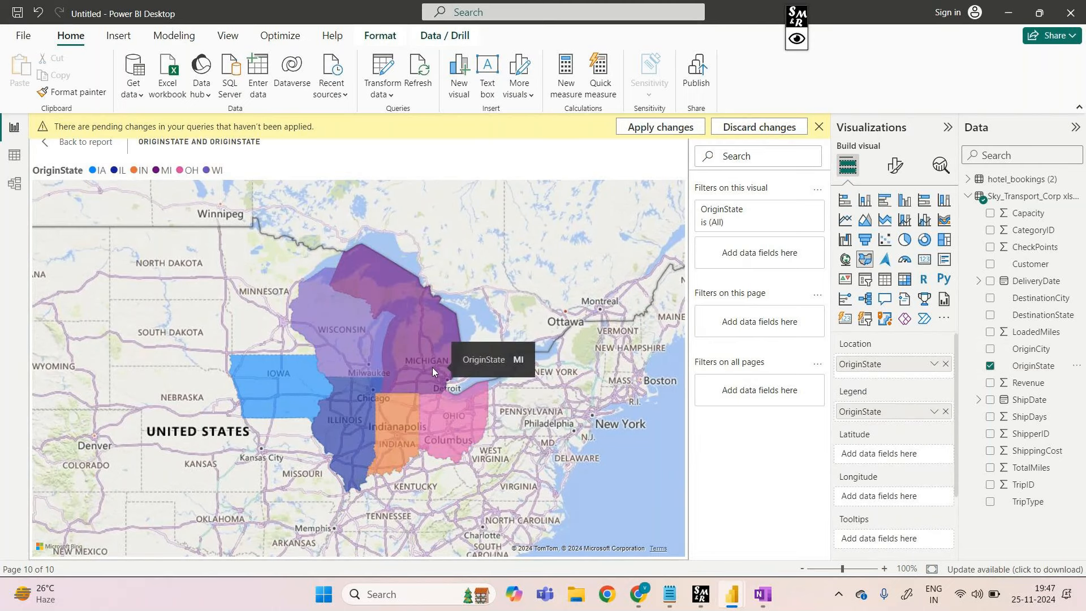
mouse_move(349, 329)
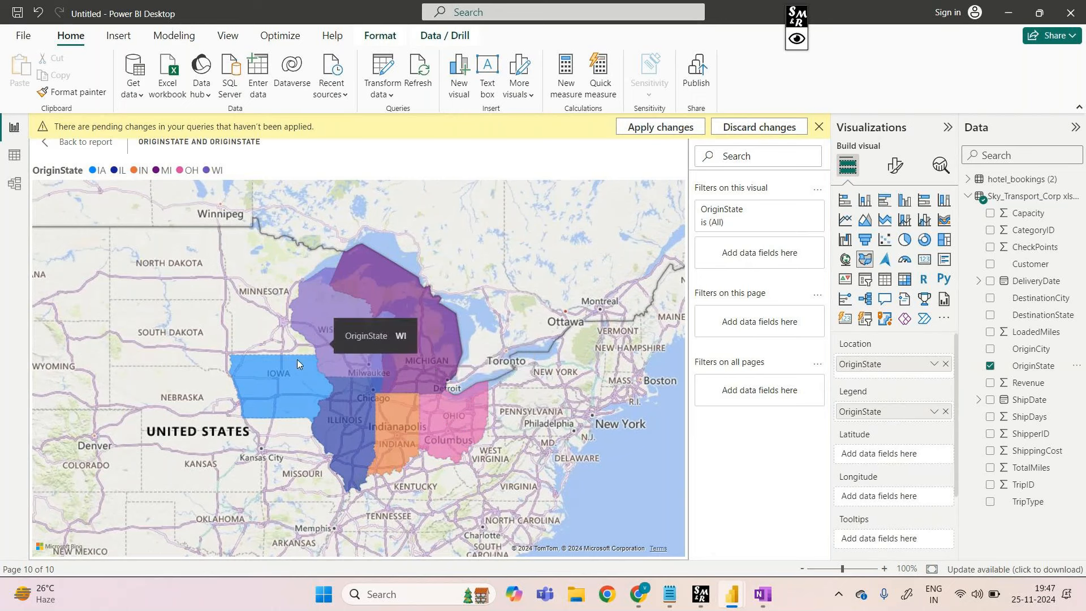
mouse_move(282, 380)
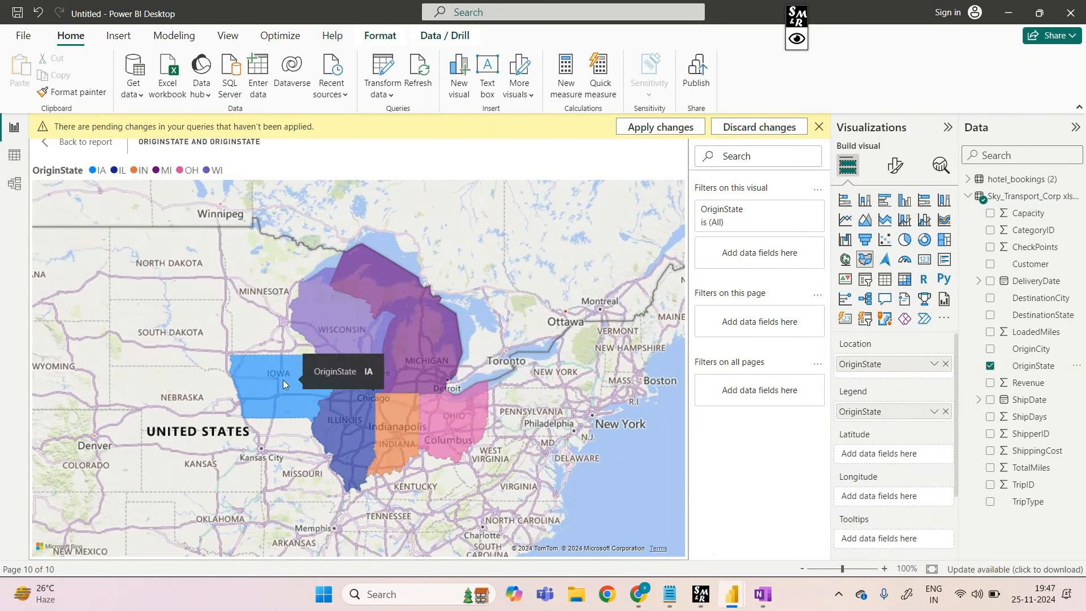
mouse_move(358, 434)
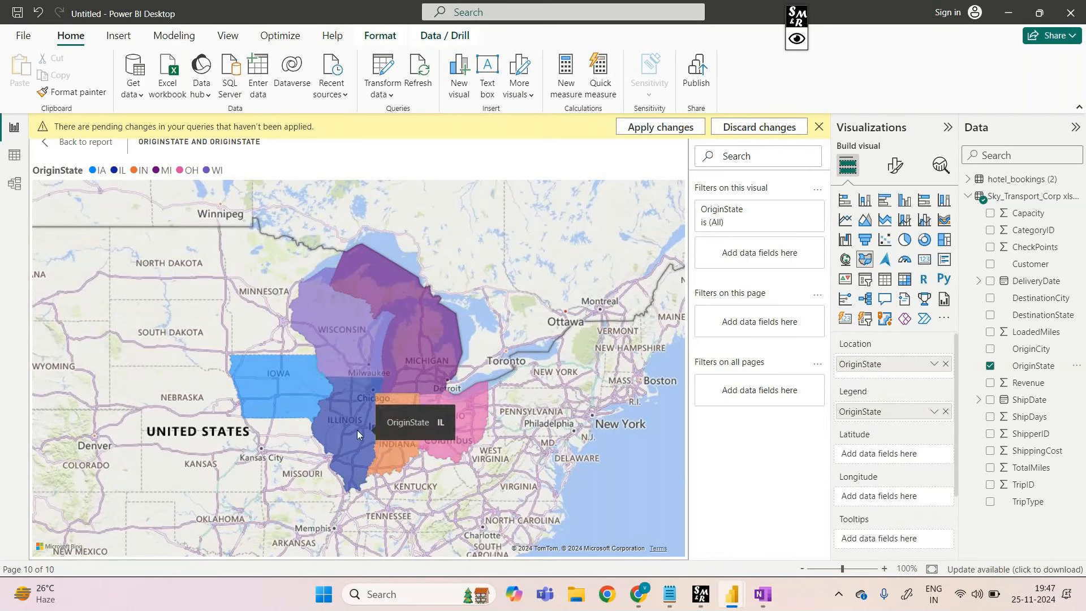
mouse_move(394, 424)
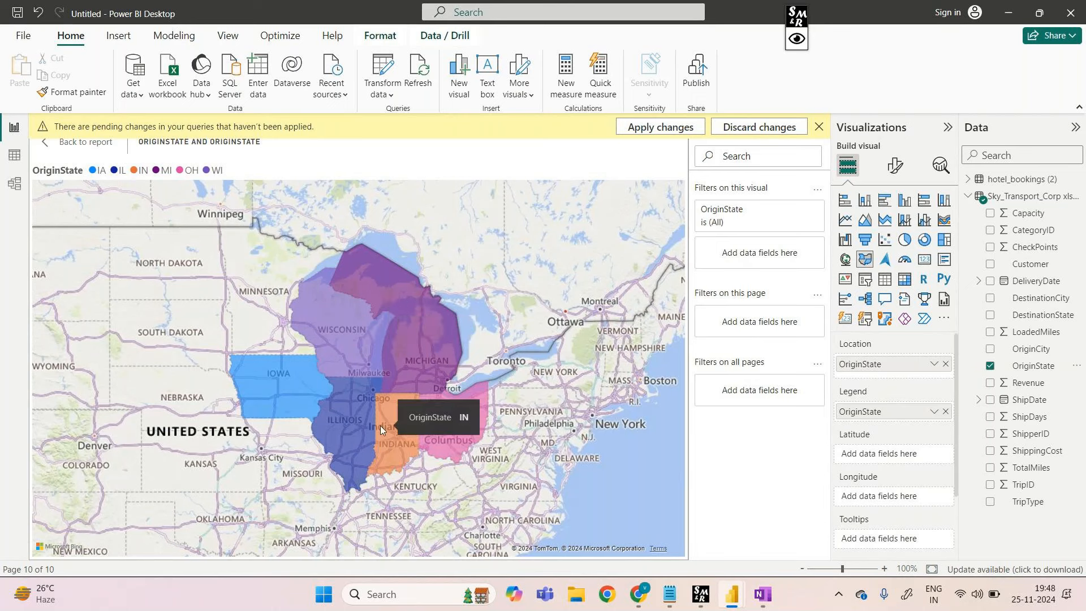
mouse_move(352, 400)
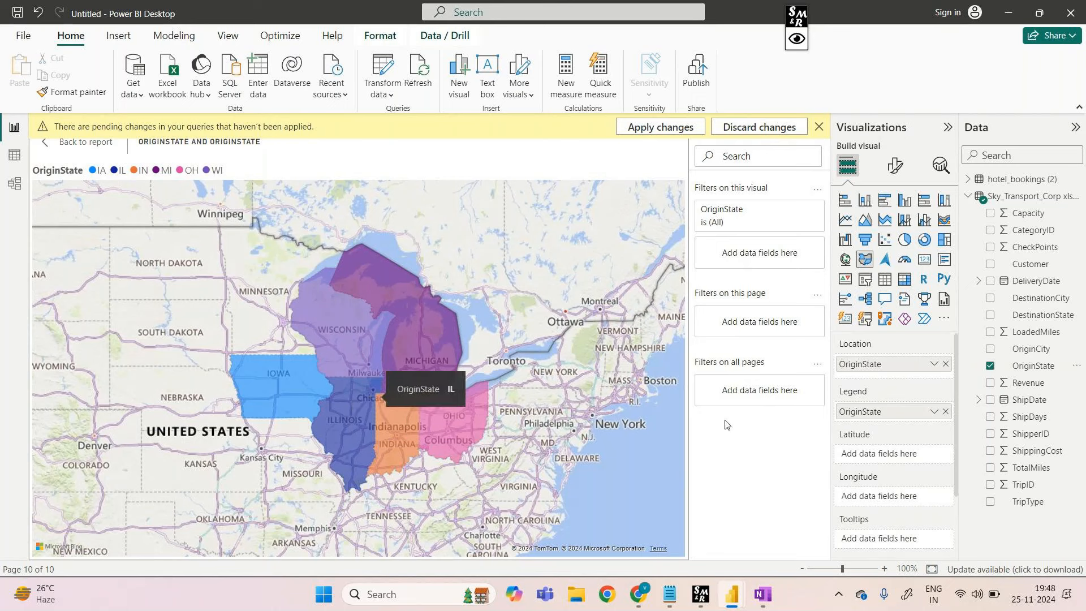
- Add Revenue to the filled map's Tooltips and check the tooltip for Indiana
scroll(896, 508, "down", 2)
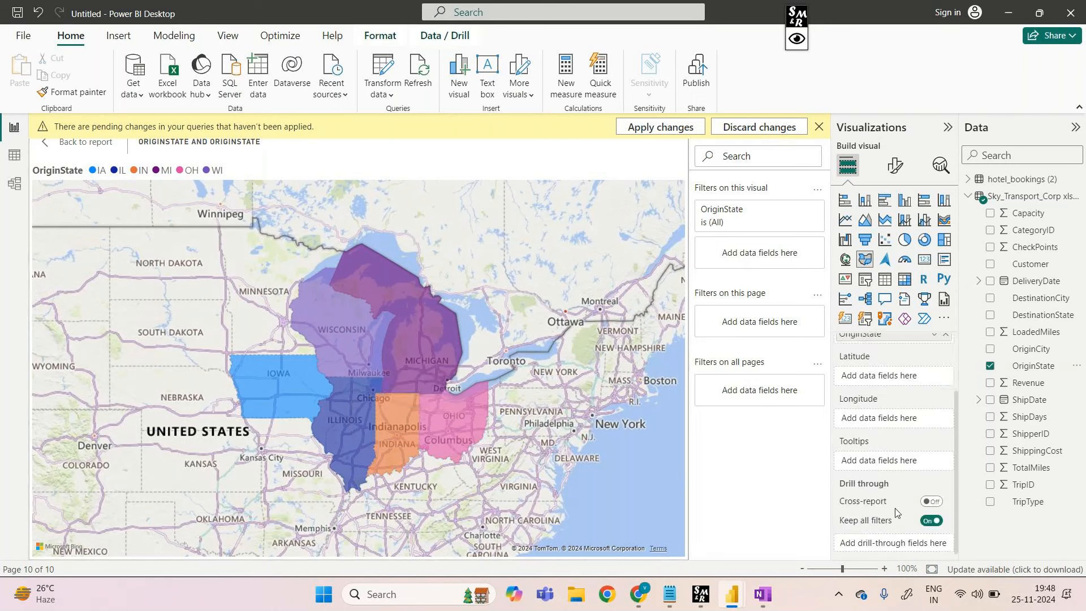
scroll(895, 508, "up", 2)
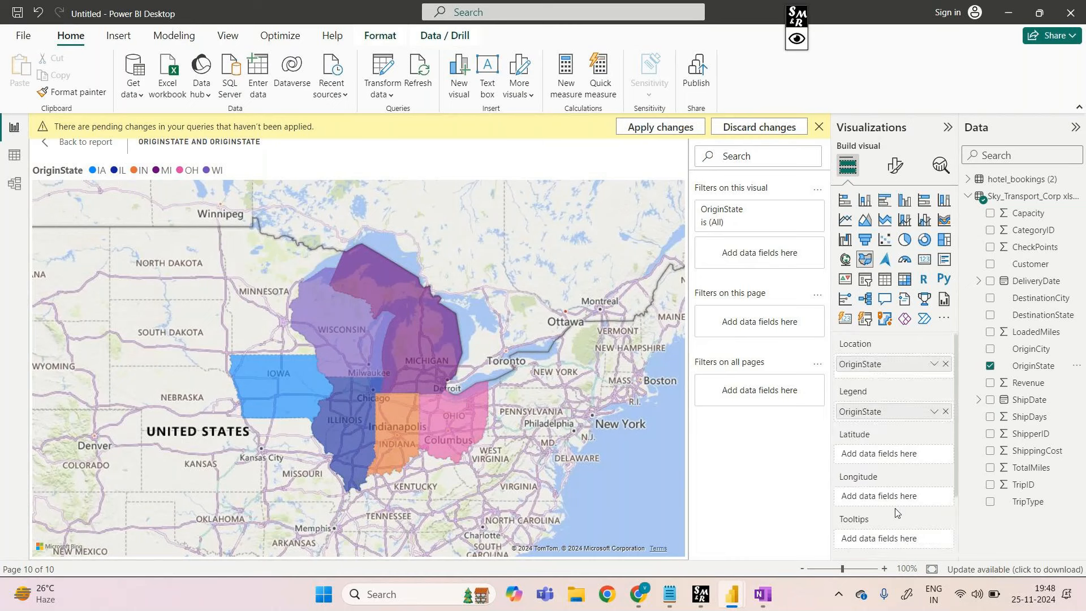
left_click_drag(1027, 383, 412, 407)
mouse_move(412, 406)
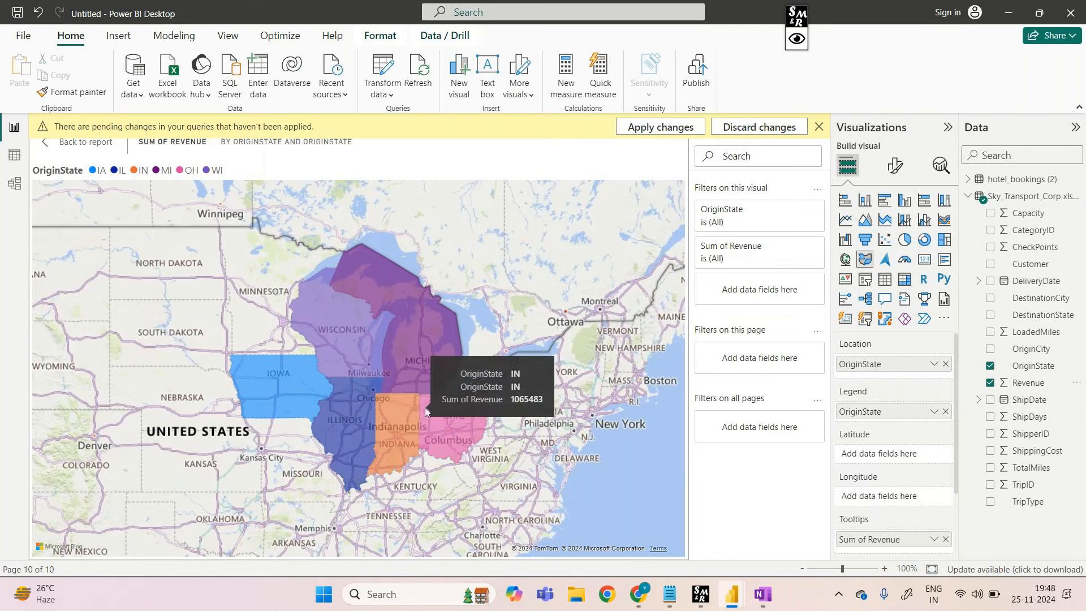
- Remove Sum of Revenue from the filled map's Tooltips and add Revenue there again
scroll(883, 471, "down", 2)
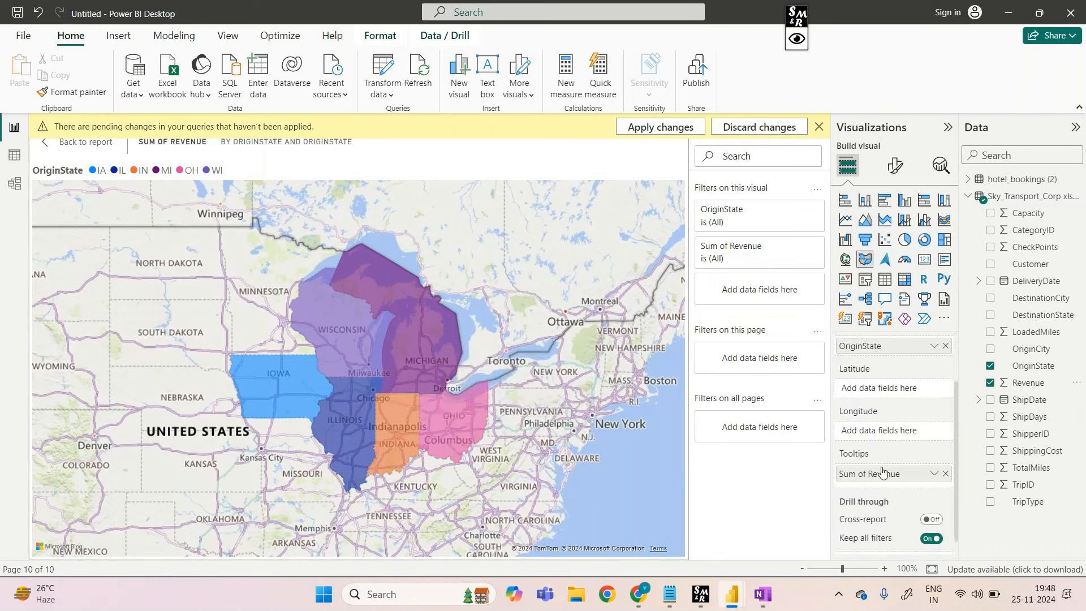
left_click(946, 475)
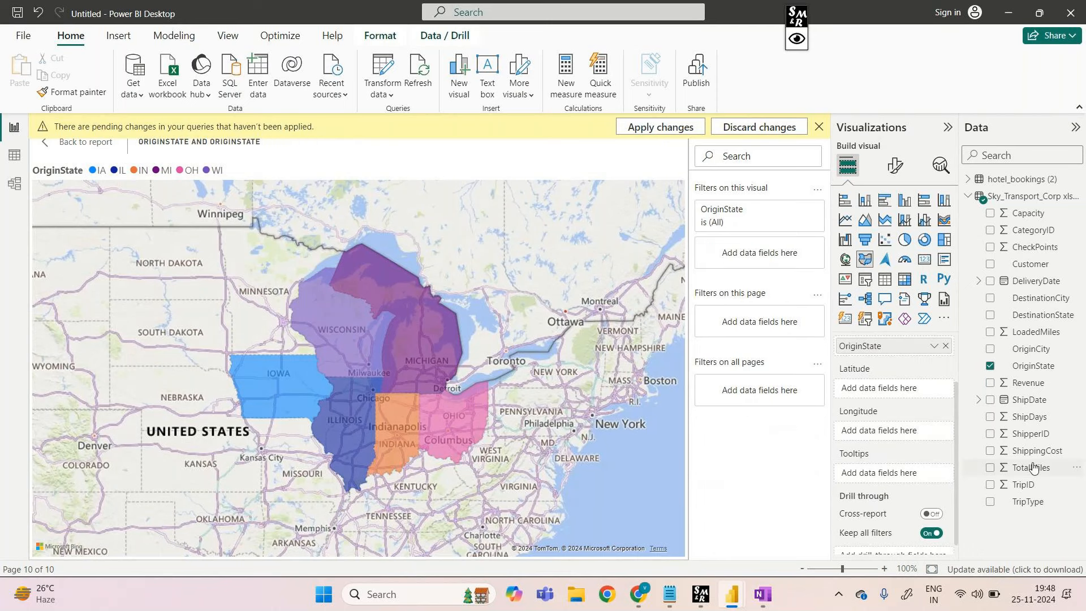
left_click_drag(1029, 383, 906, 478)
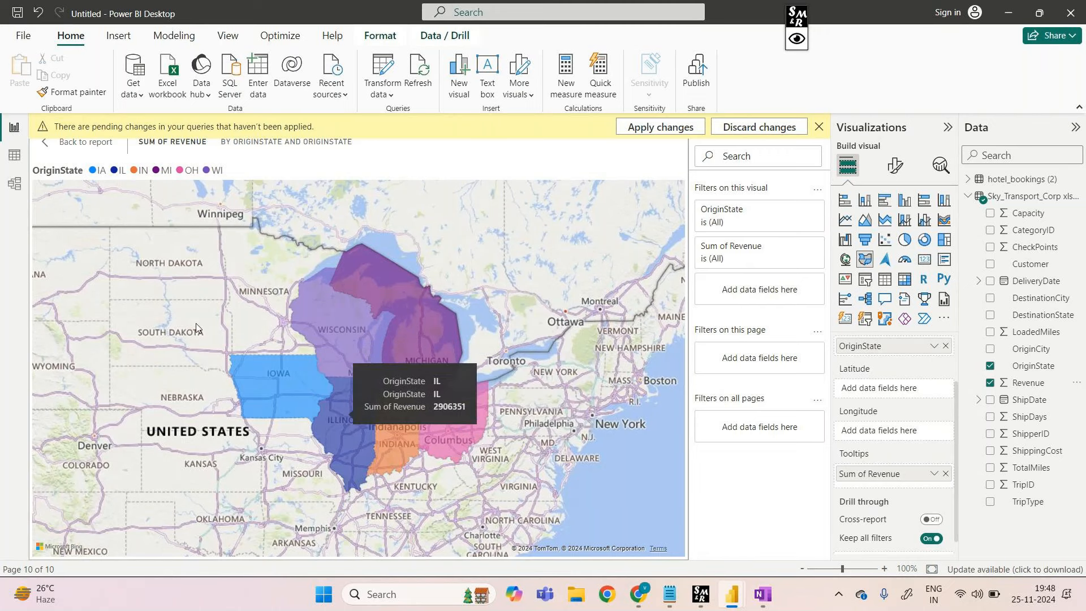
- Return from focus mode to the report and rename the filled map's page as filled_map
left_click(84, 142)
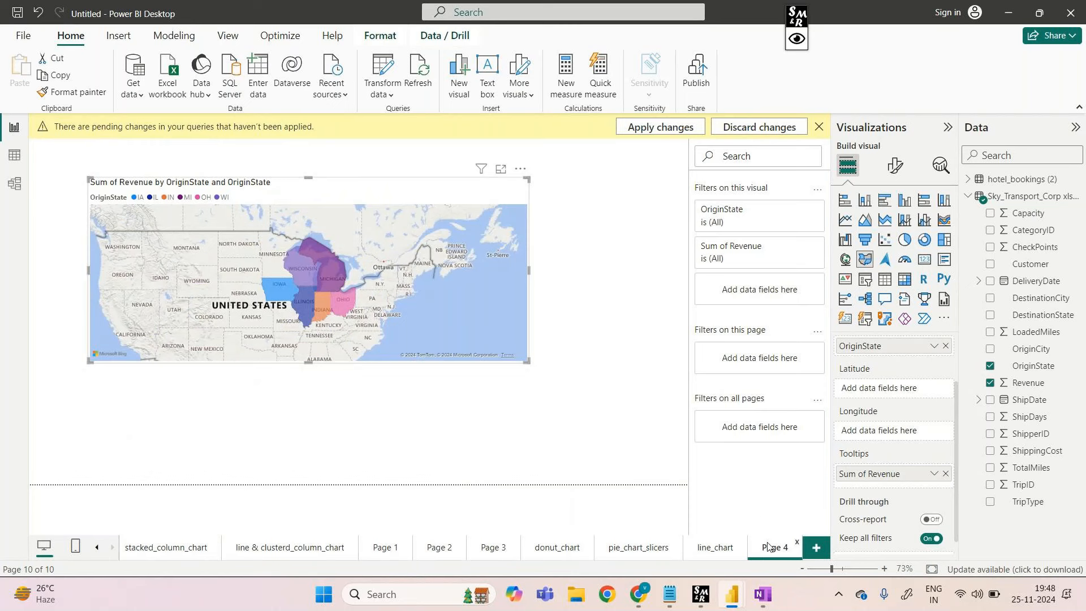
right_click(770, 547)
left_click(809, 500)
right_click(780, 548)
left_click(813, 500)
type("filled_map")
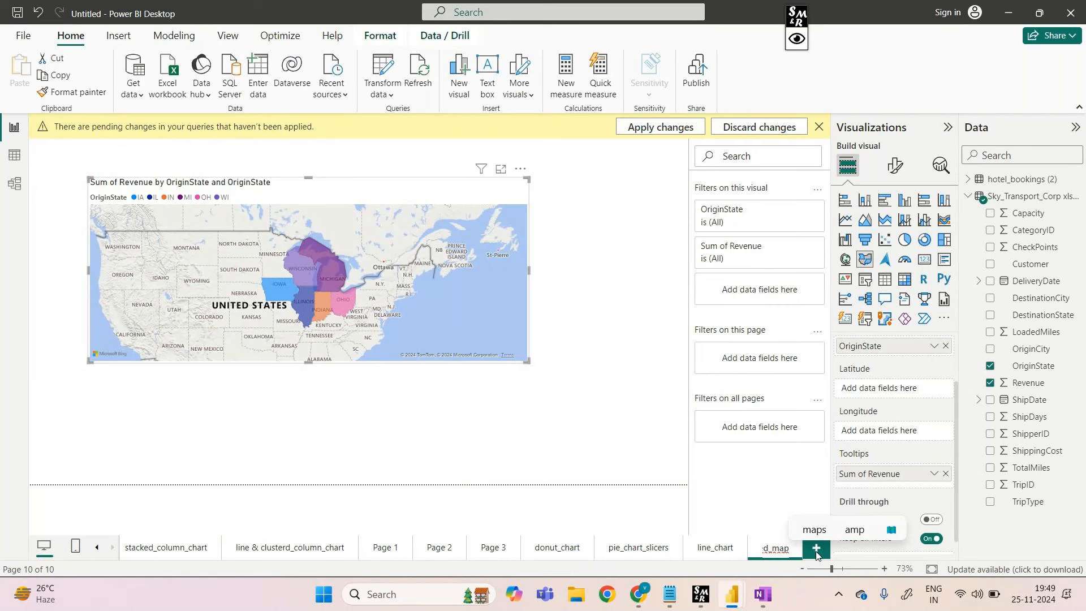
left_click(670, 504)
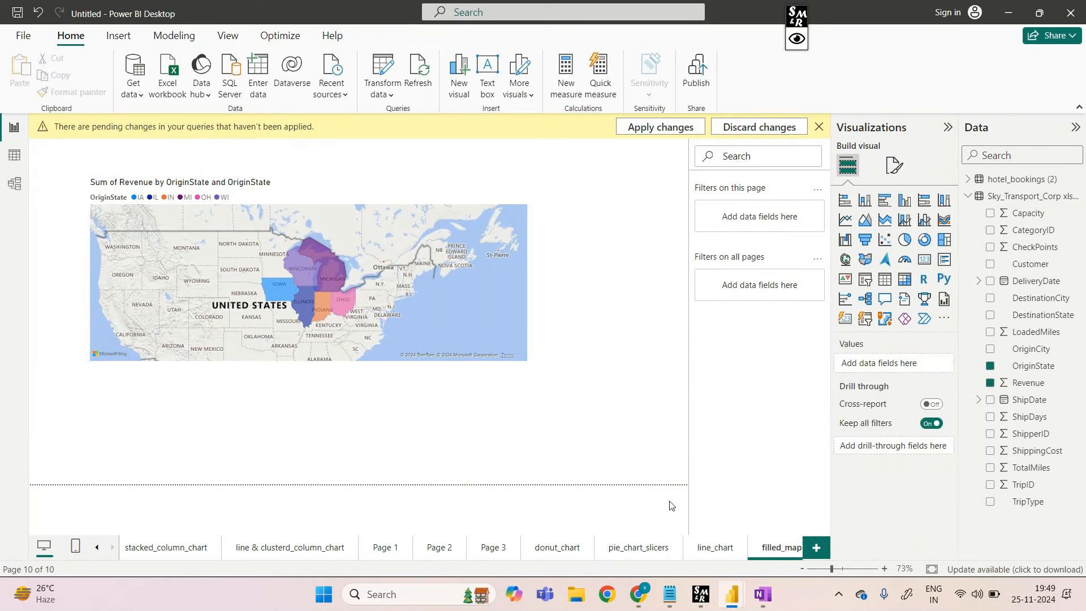
- Add a new report page and place an enlarged Map visual in the middle of its canvas
left_click(818, 548)
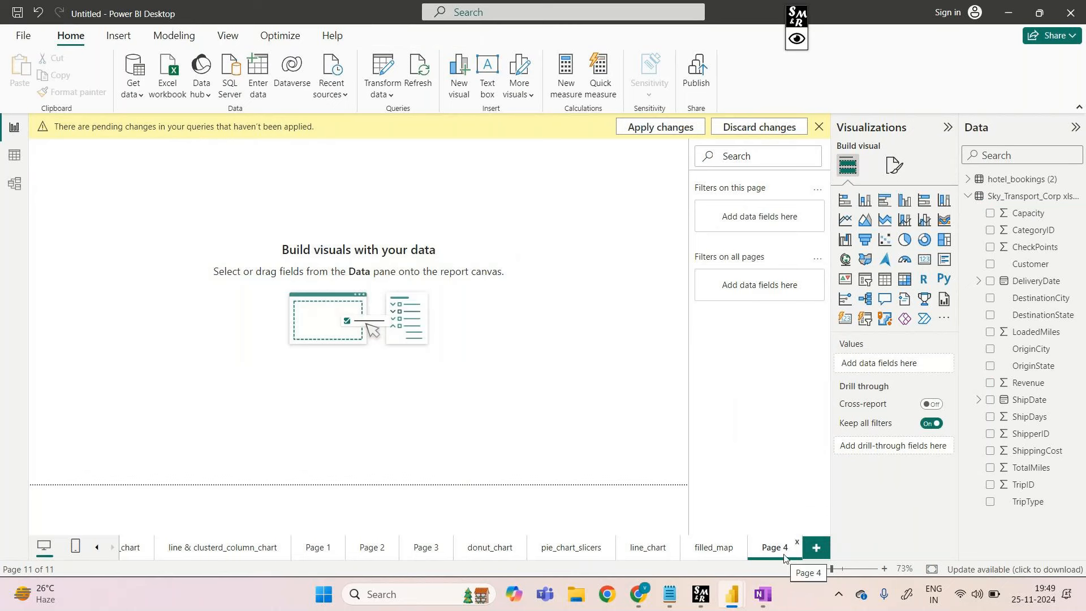
left_click(846, 264)
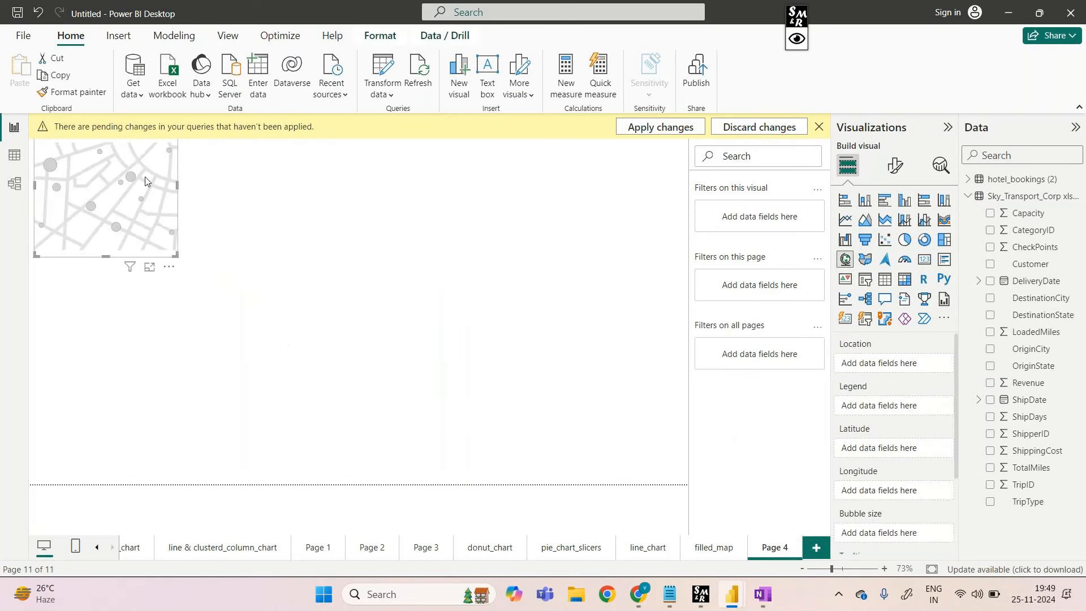
left_click_drag(353, 253, 505, 206)
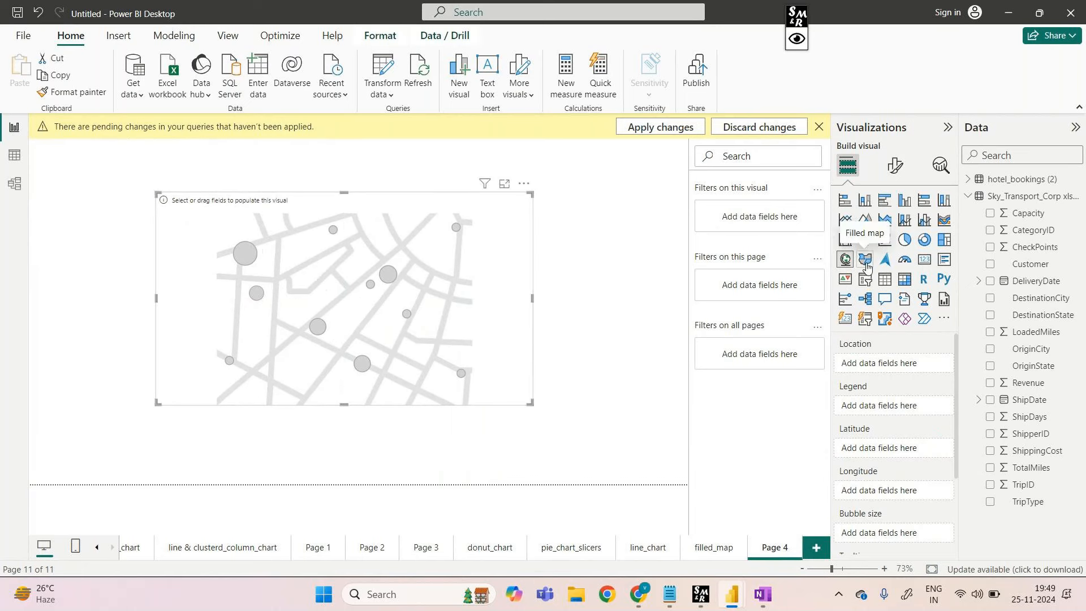
- Set OriginState as the map's Location and Legend, and check the state bubbles' tooltips in focus mode
left_click(1023, 366)
left_click_drag(1033, 366, 894, 405)
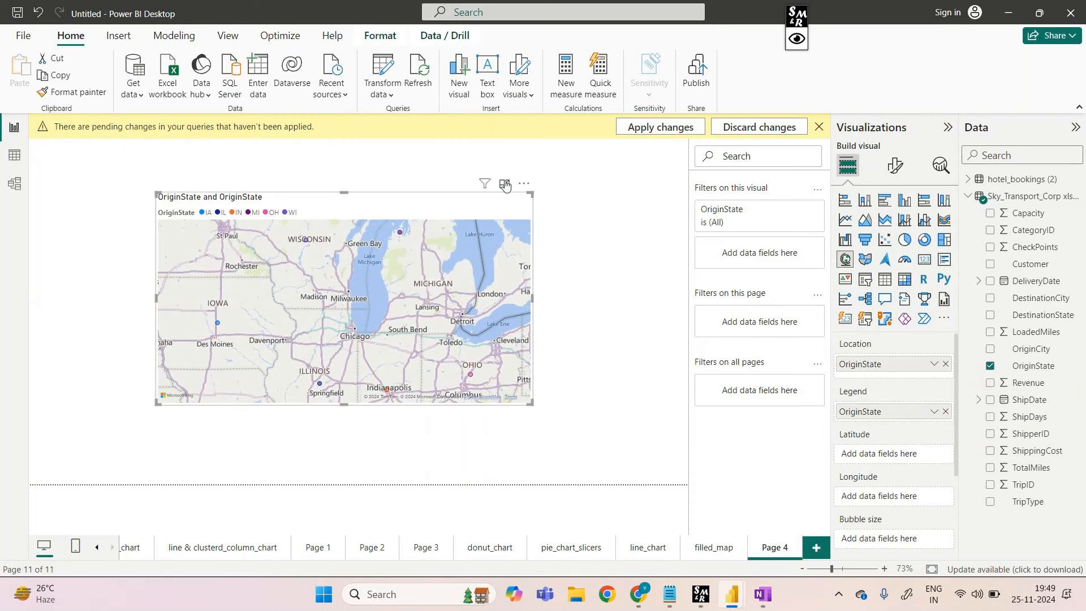
left_click(504, 183)
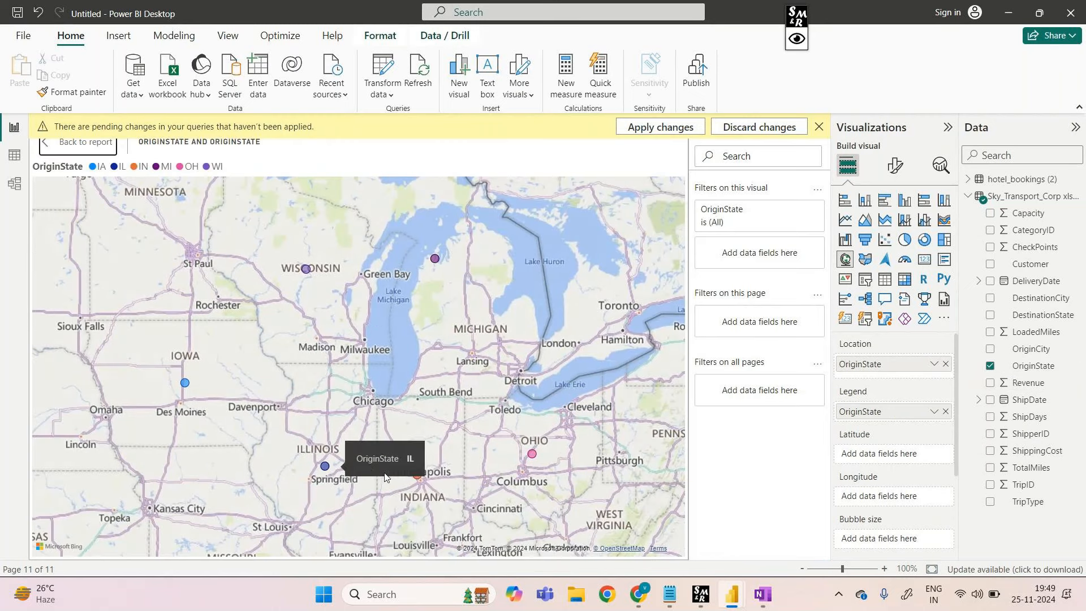
mouse_move(417, 479)
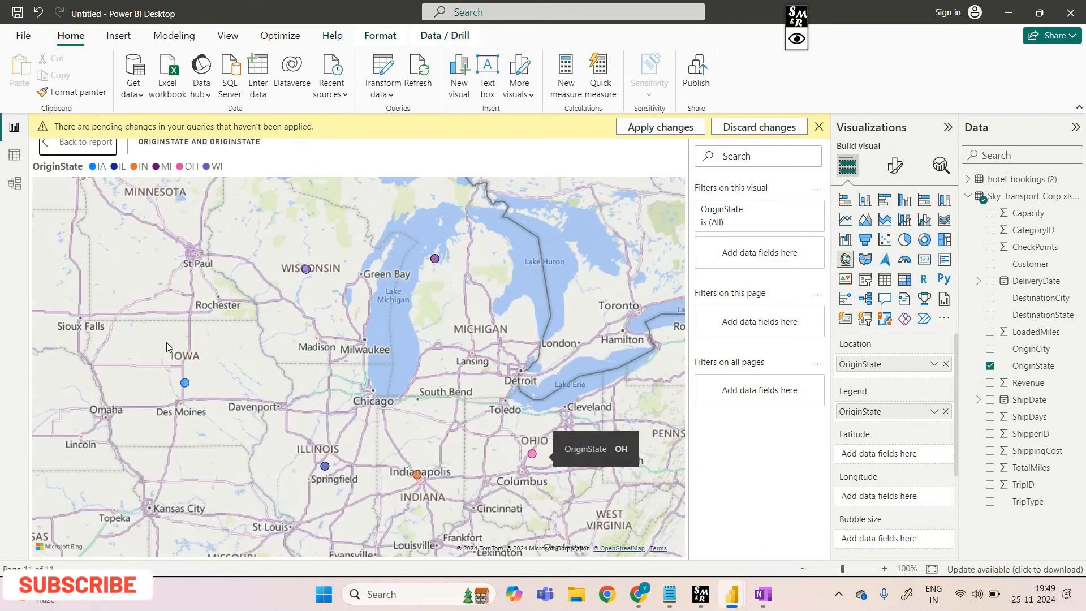
mouse_move(185, 383)
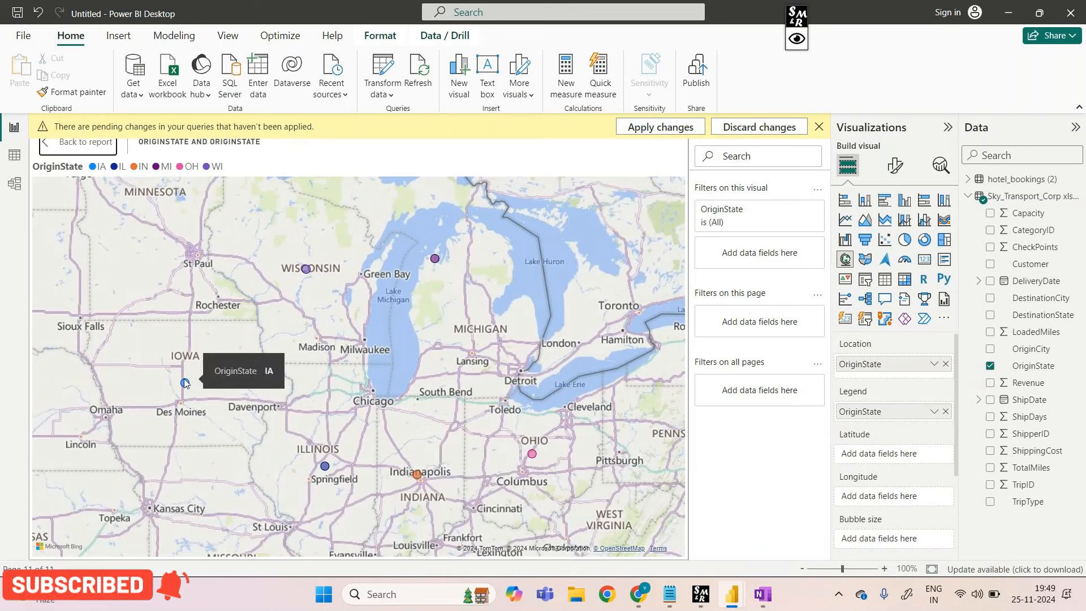
- Add OriginState as the map's Bubble size and Revenue to its Tooltips
left_click_drag(1033, 365, 903, 539)
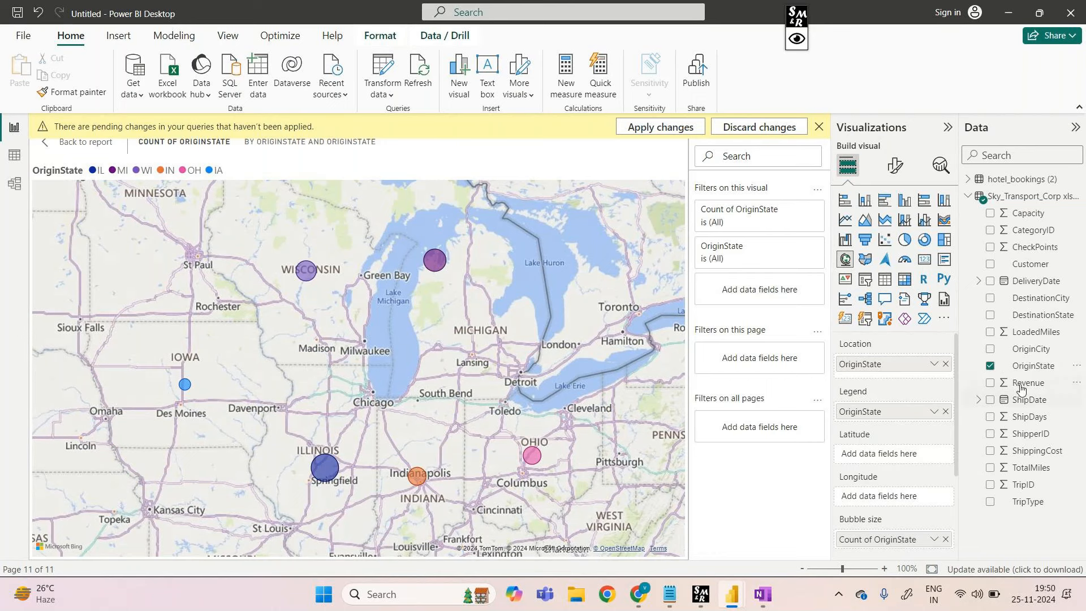
left_click_drag(1028, 383, 450, 429)
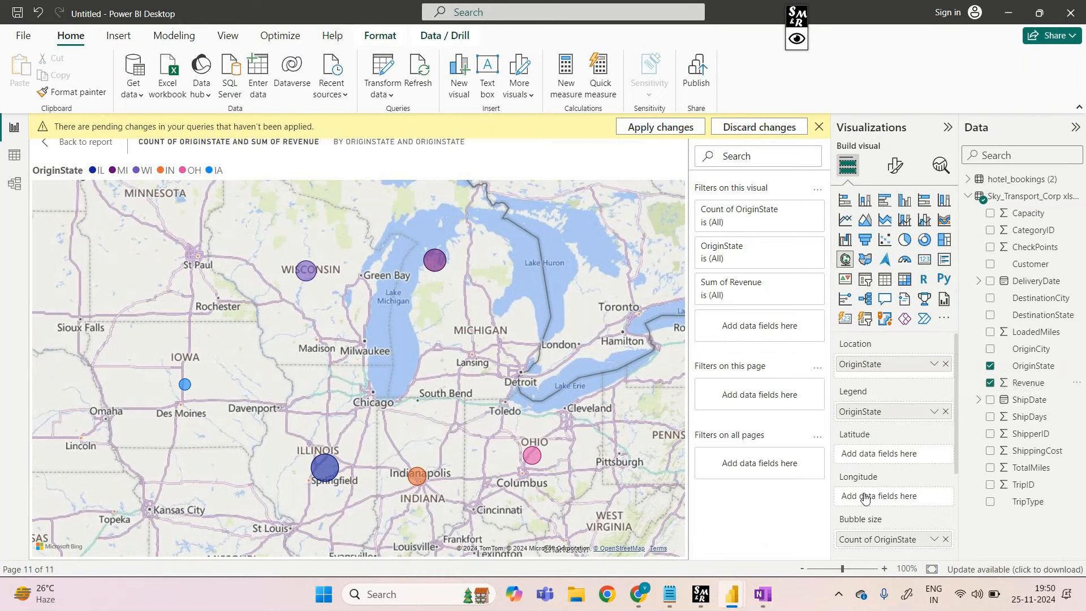
scroll(864, 494, "down", 2)
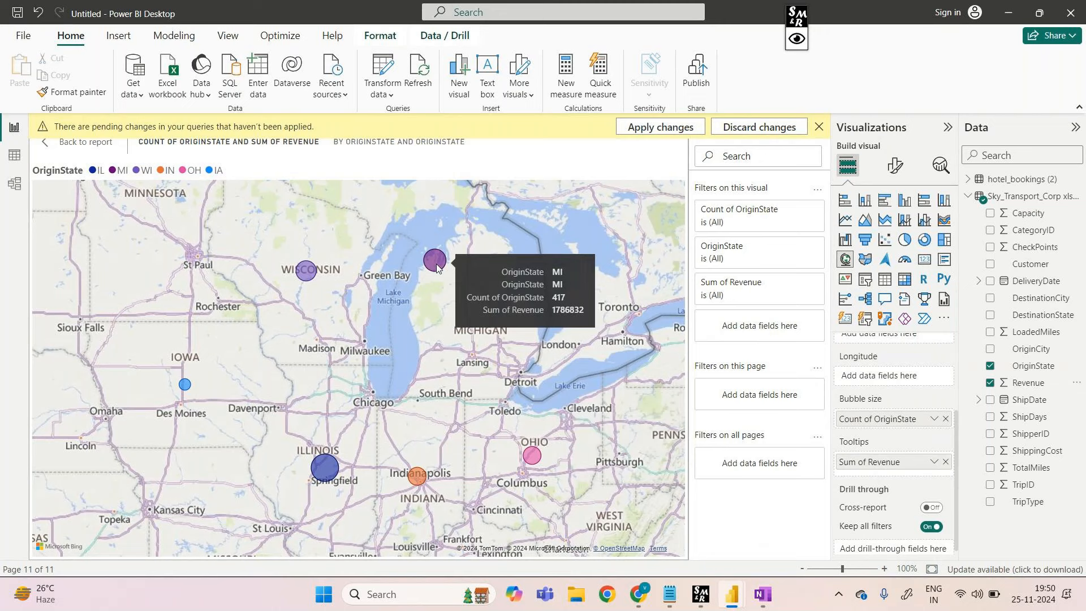
- Replace OriginState with DestinationState in the map's Legend and check the tooltip of the Ohio bubble
scroll(926, 409, "up", 3)
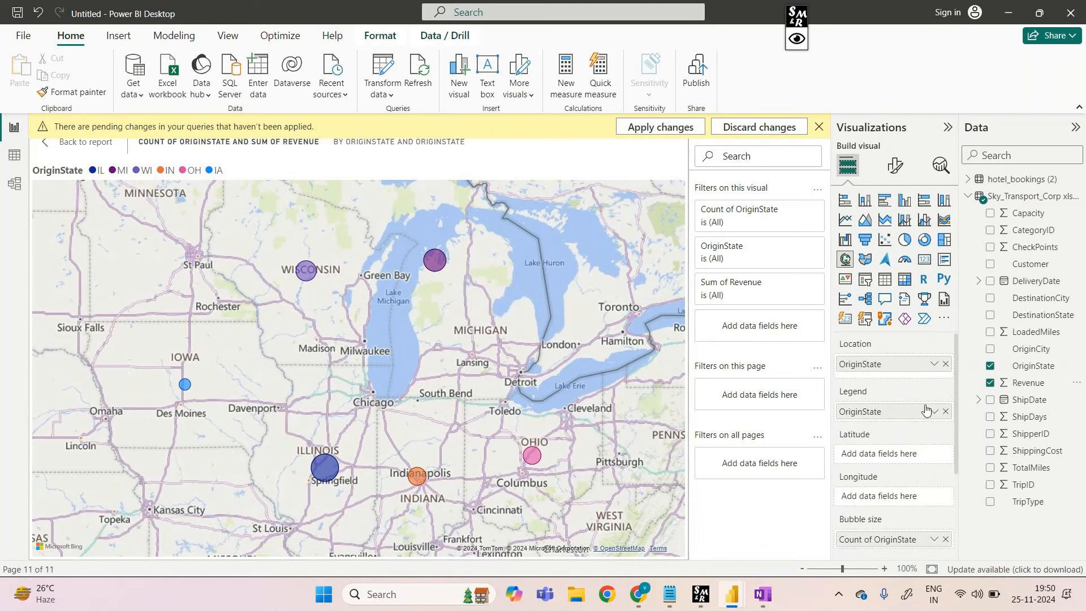
left_click(946, 411)
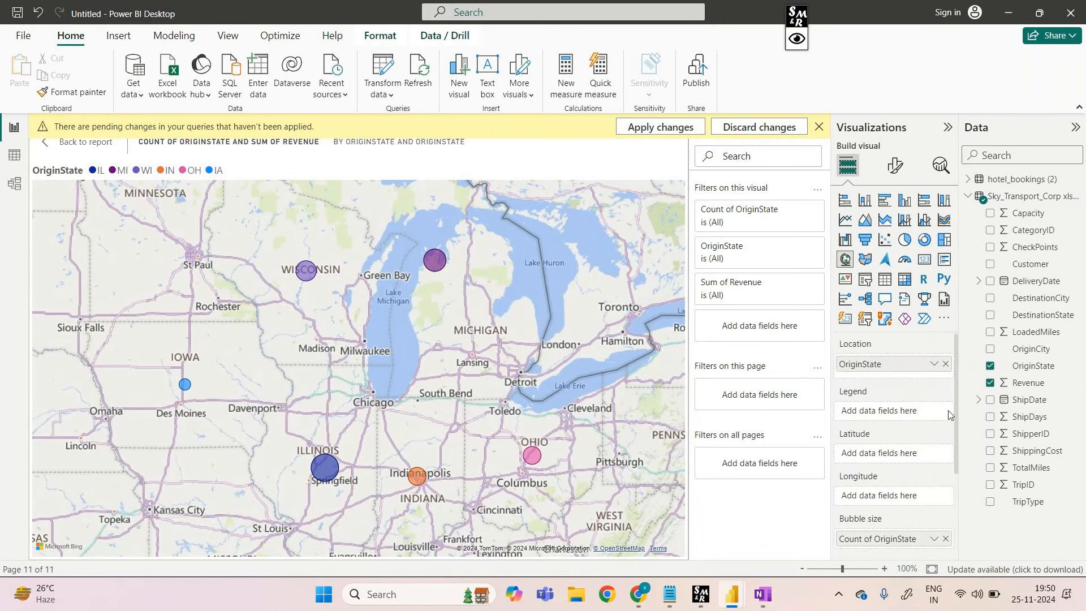
left_click_drag(1032, 316, 903, 412)
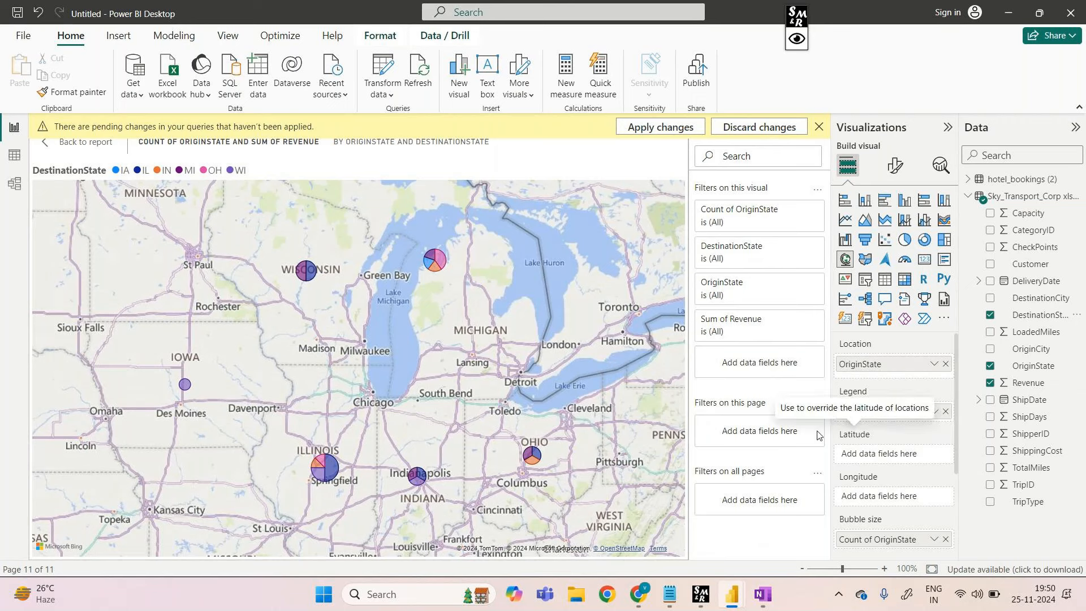
mouse_move(528, 461)
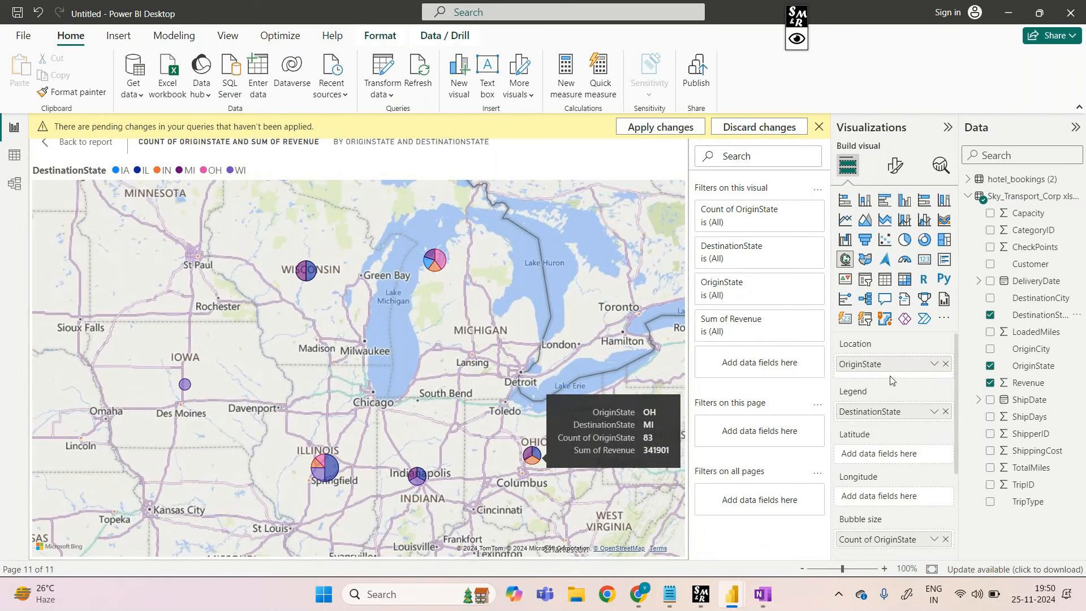
- Replace DestinationState with OriginState in the map's Legend
left_click(945, 412)
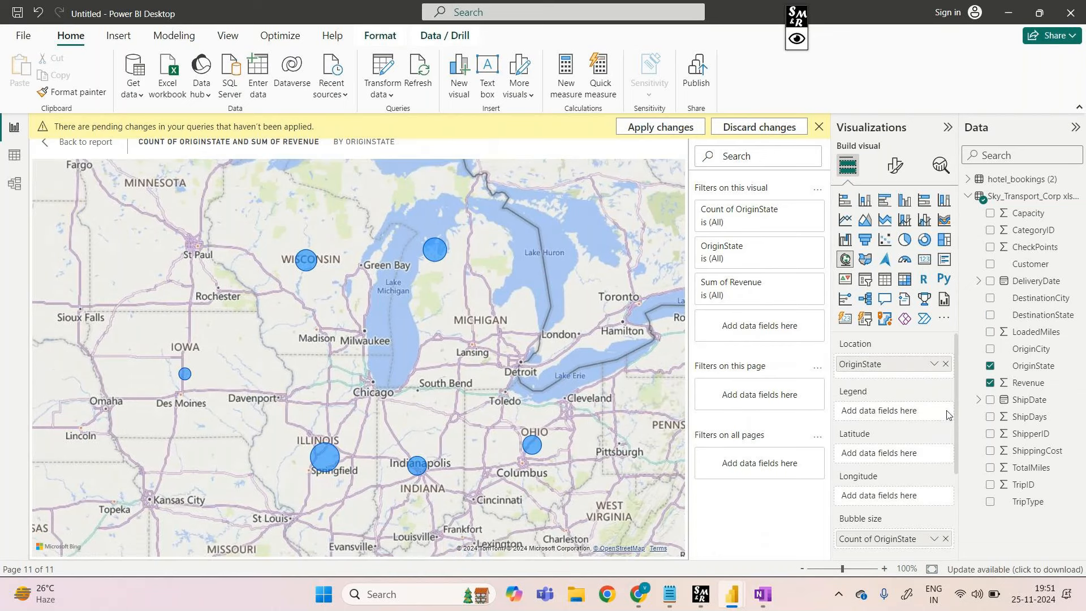
left_click_drag(1029, 374, 905, 411)
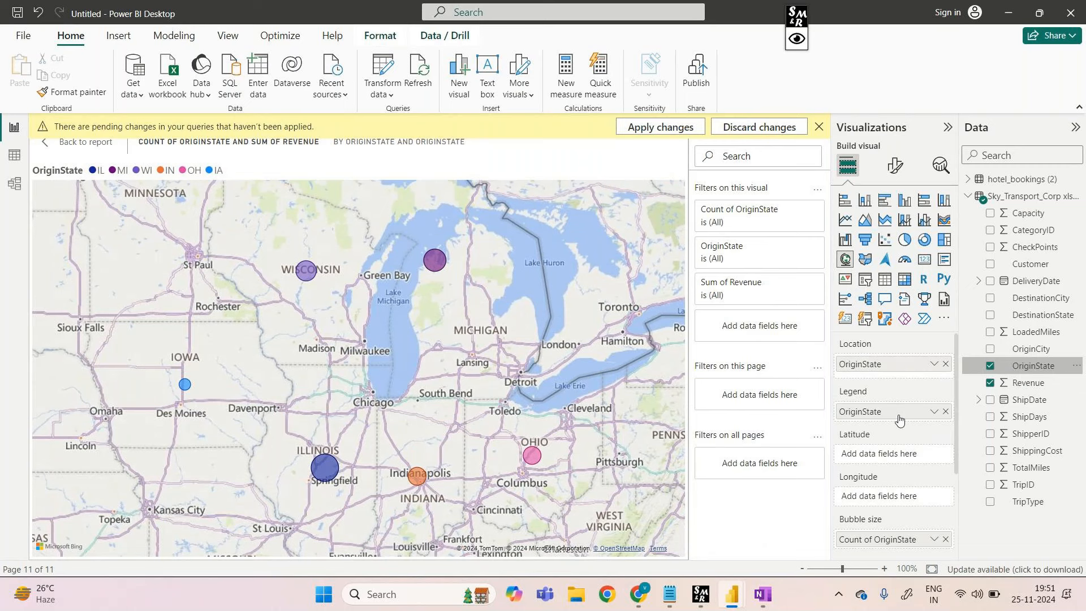
- Clear OriginState from the map and rebuild it with DestinationState as Legend and OriginState as both Location and Bubble size
left_click(990, 366)
left_click_drag(1042, 314, 900, 410)
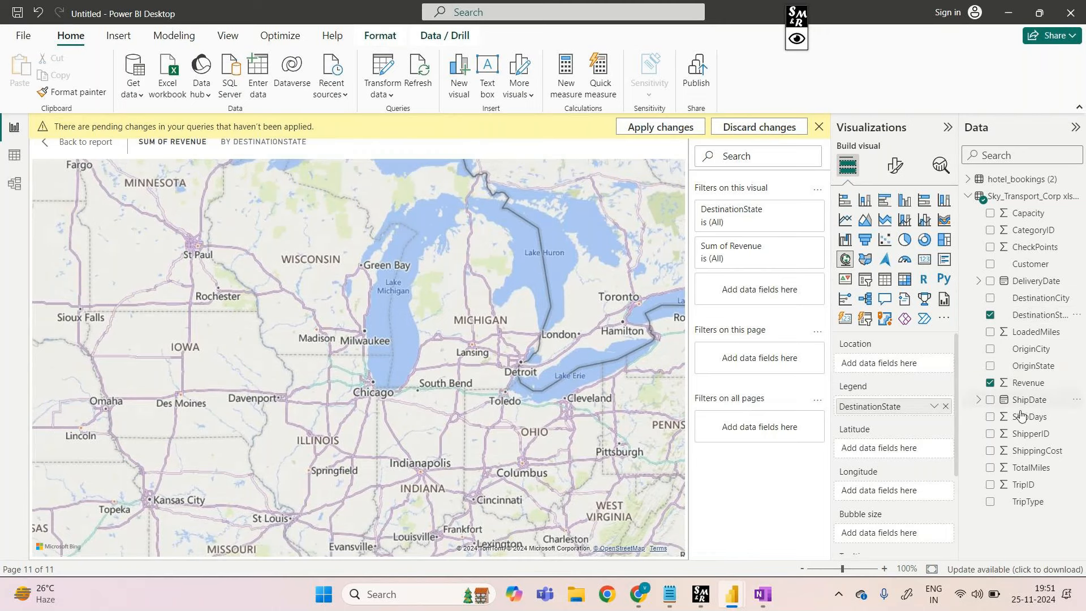
left_click_drag(1038, 365, 921, 366)
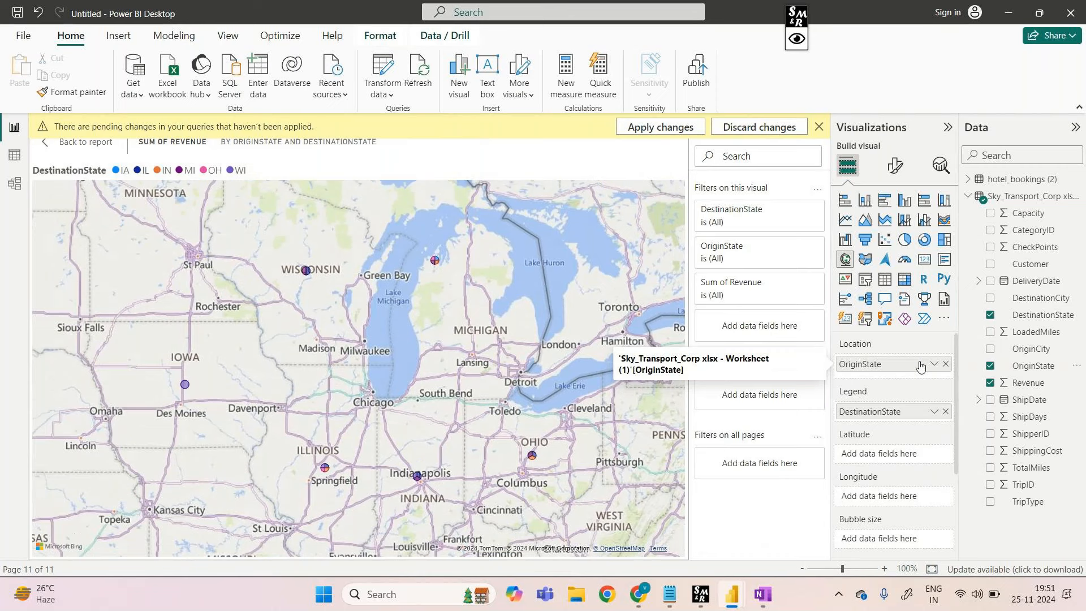
scroll(865, 480, "down", 3)
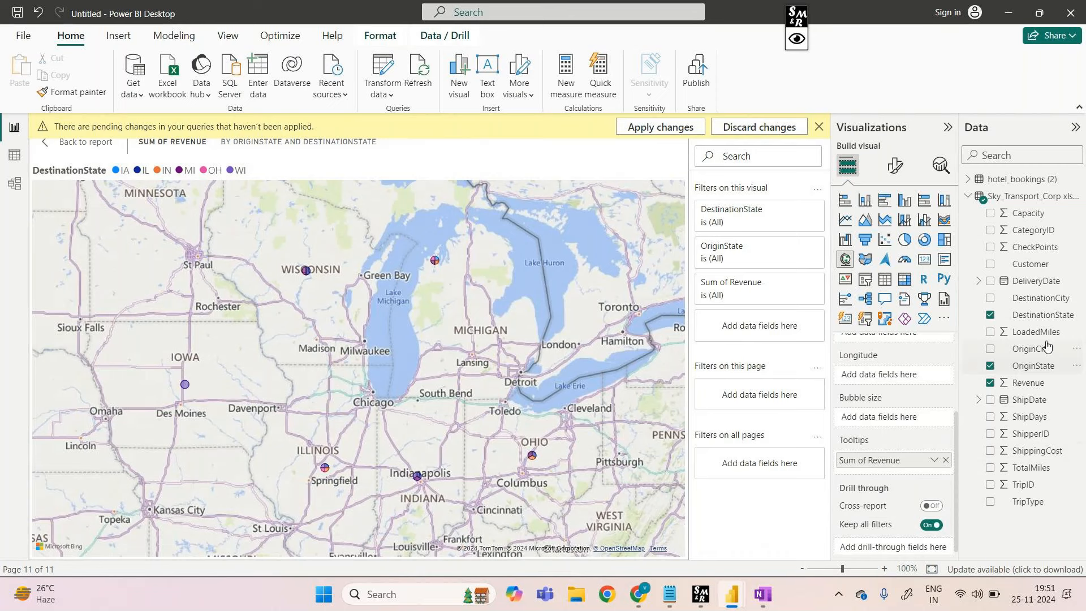
left_click_drag(1033, 366, 904, 417)
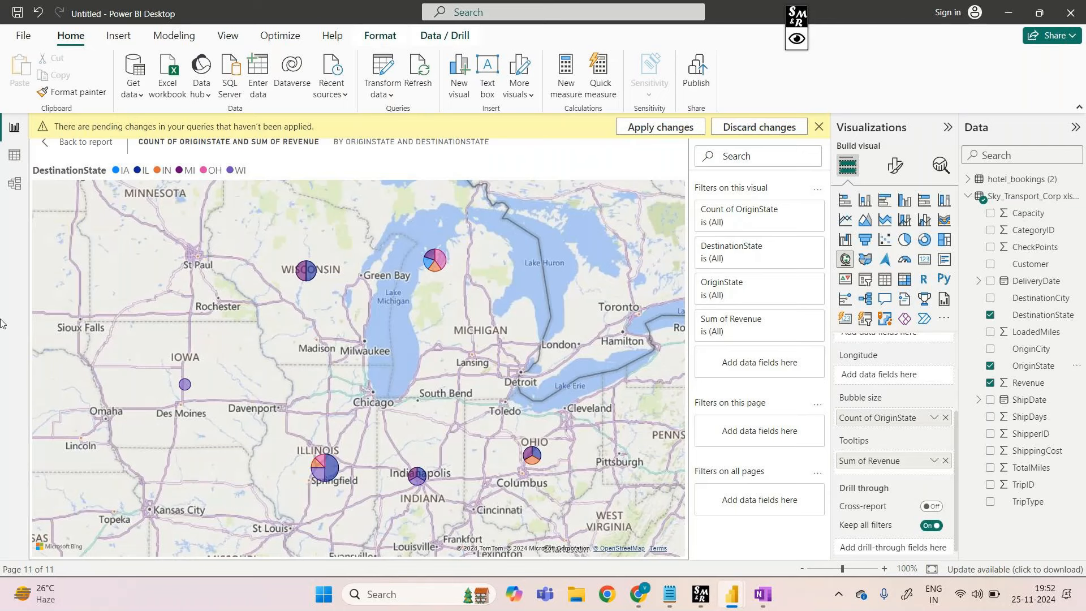
- Leave focus mode to rename the report page as map, and check the tooltip of the Ohio bubble
left_click(86, 150)
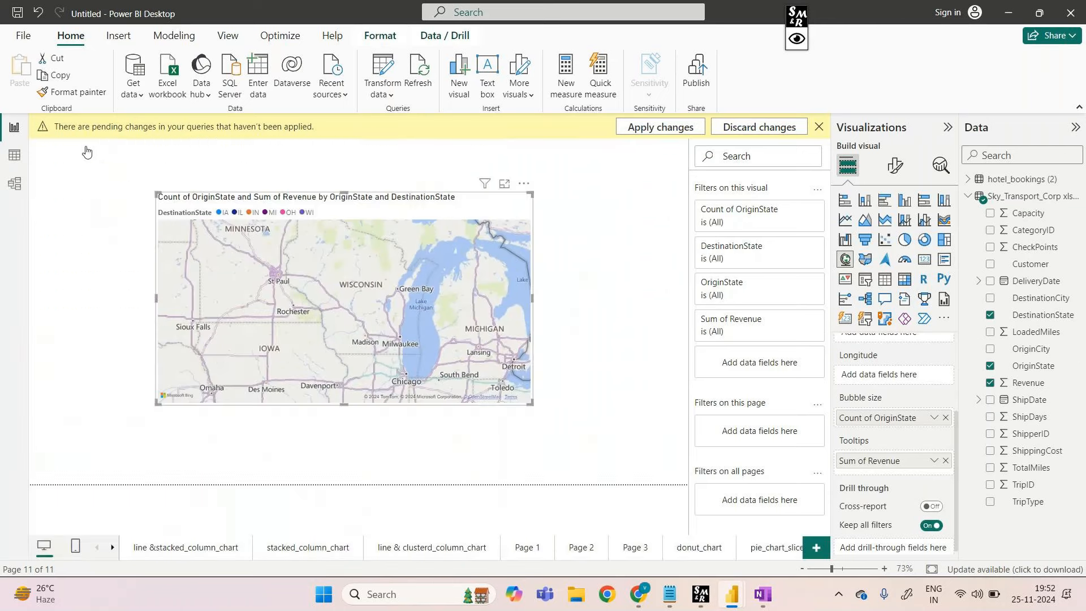
right_click(762, 550)
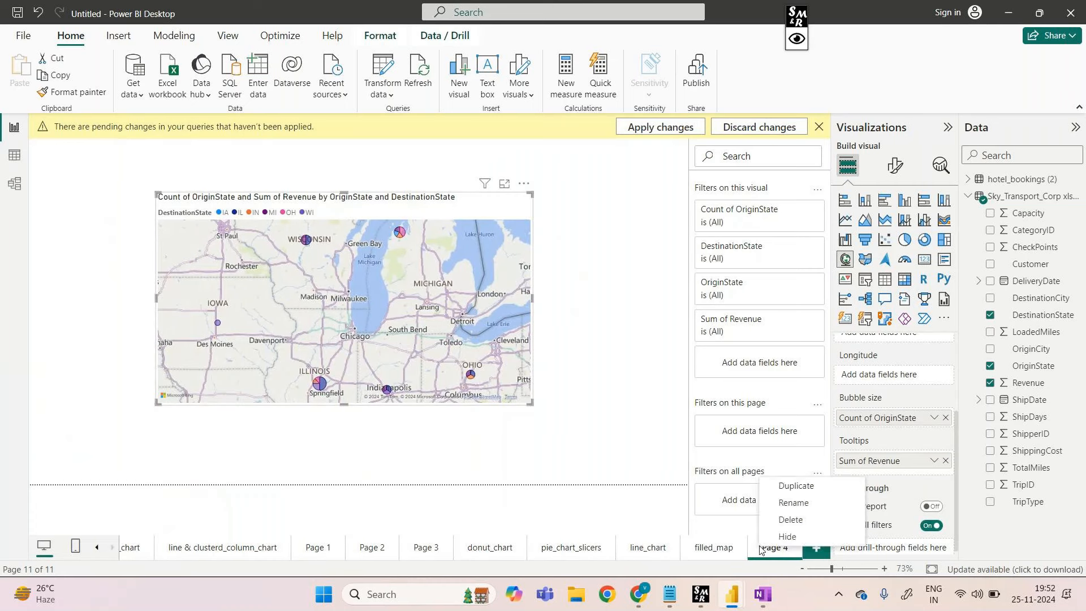
left_click(808, 507)
type("map")
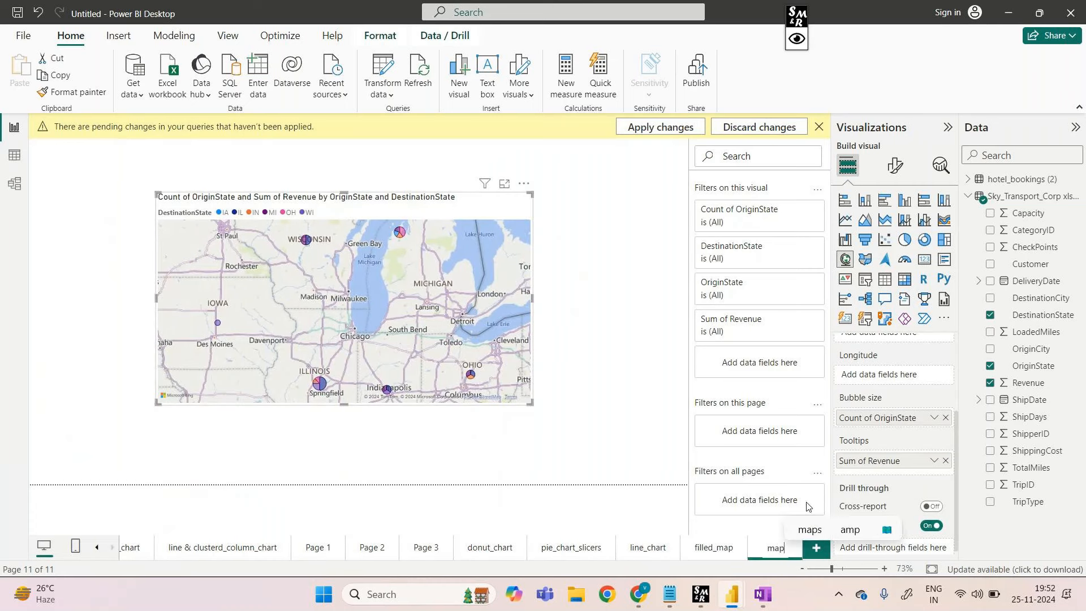
left_click(585, 458)
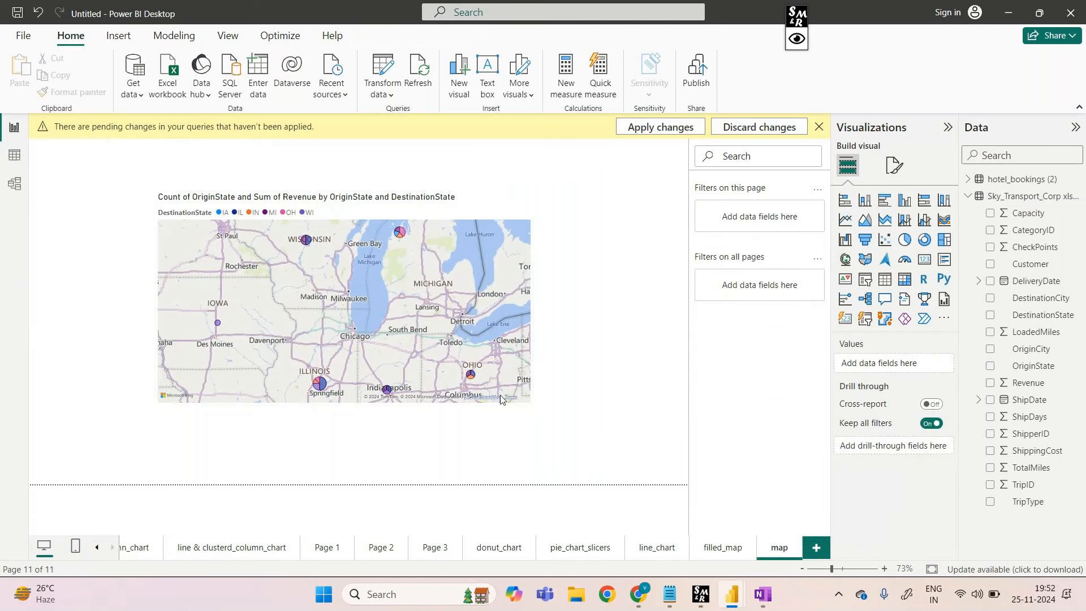
mouse_move(470, 375)
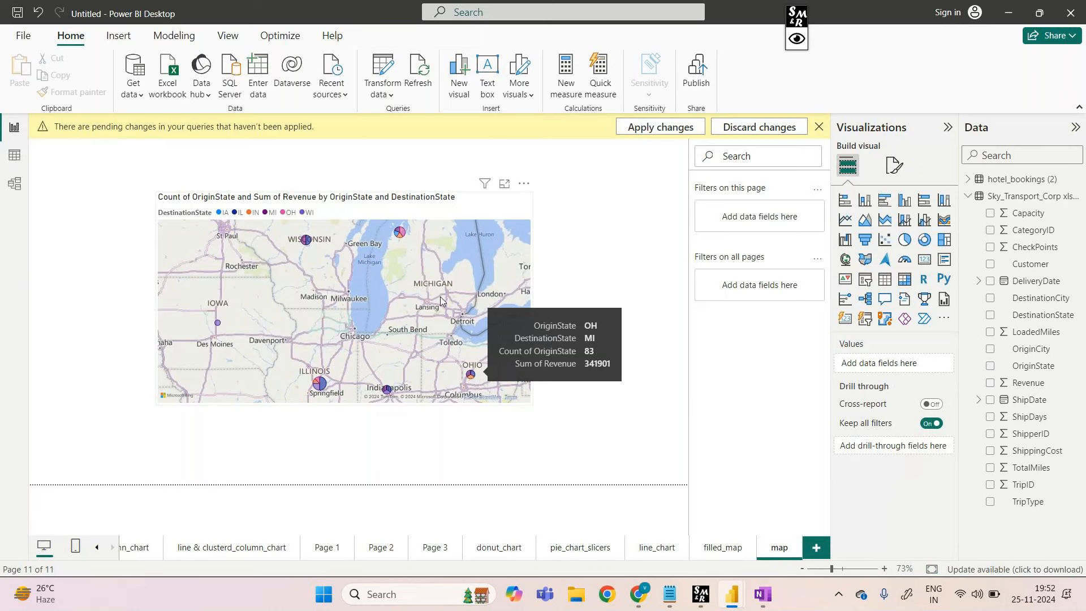
mouse_move(403, 232)
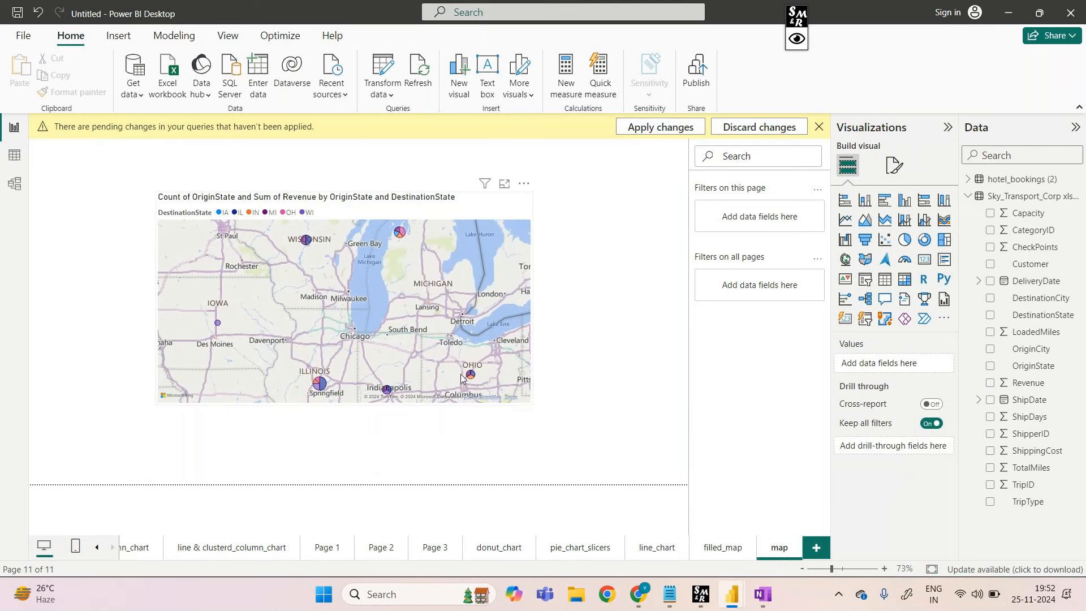
- Switch to the GoTo Meeting page in Chrome and look at its screen-sharing options without changing them
mouse_move(644, 599)
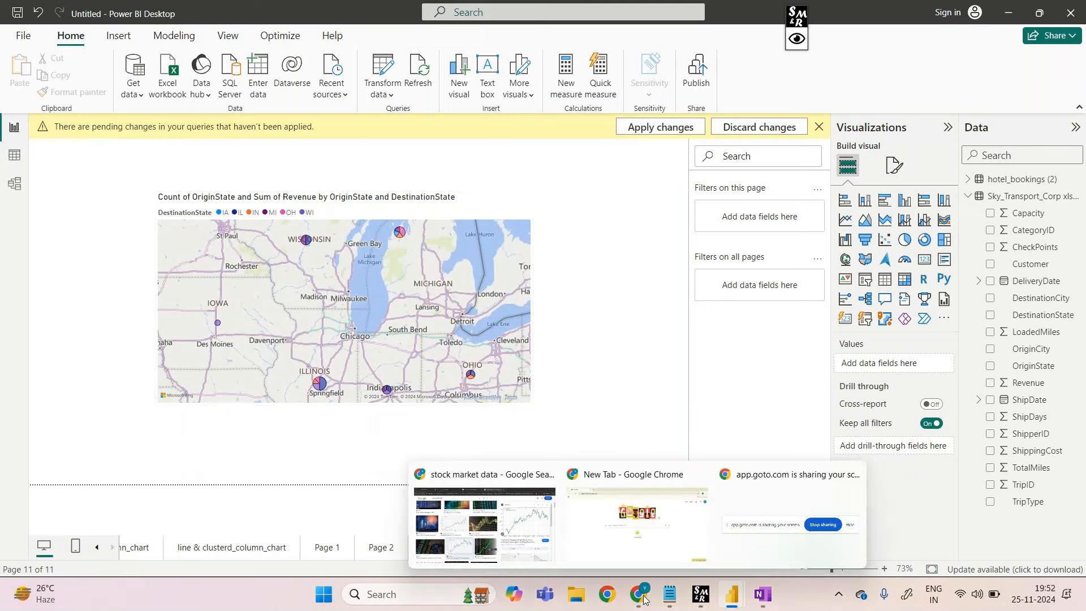
left_click(532, 538)
key("ctrl+1")
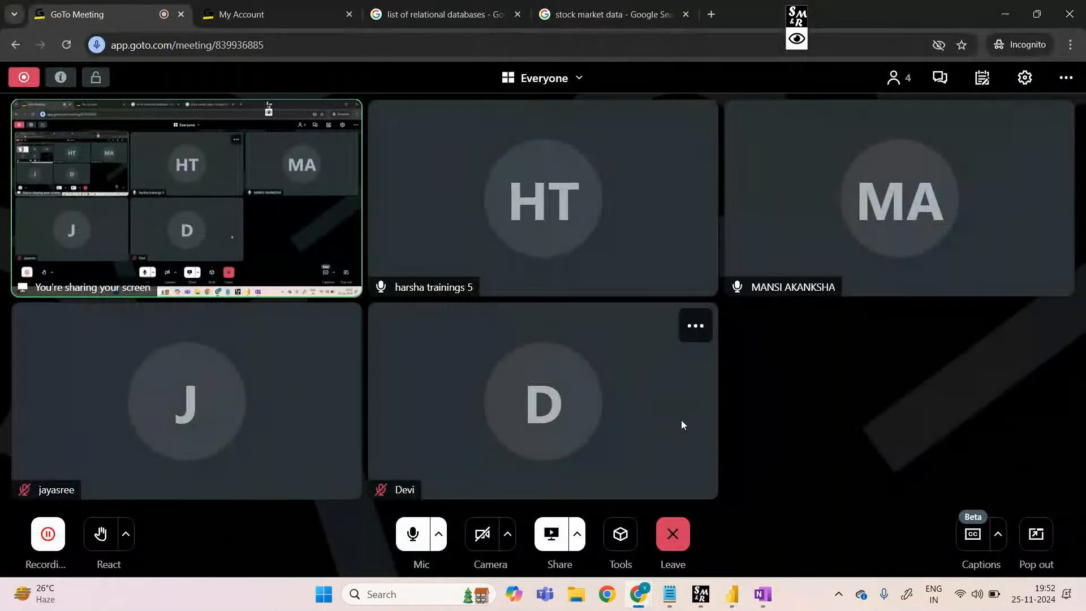
left_click(581, 542)
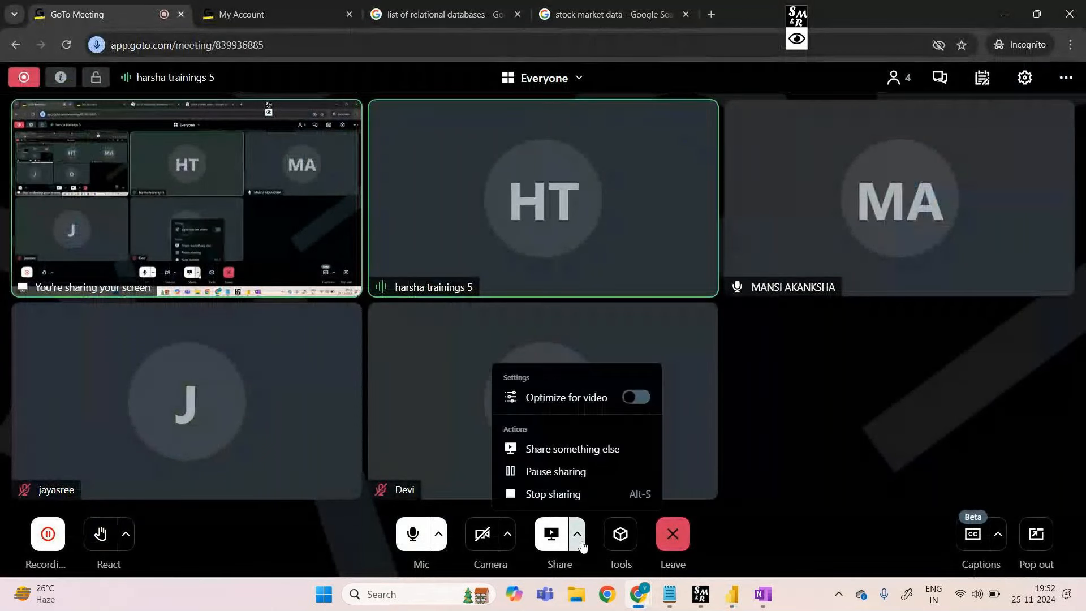
left_click(847, 420)
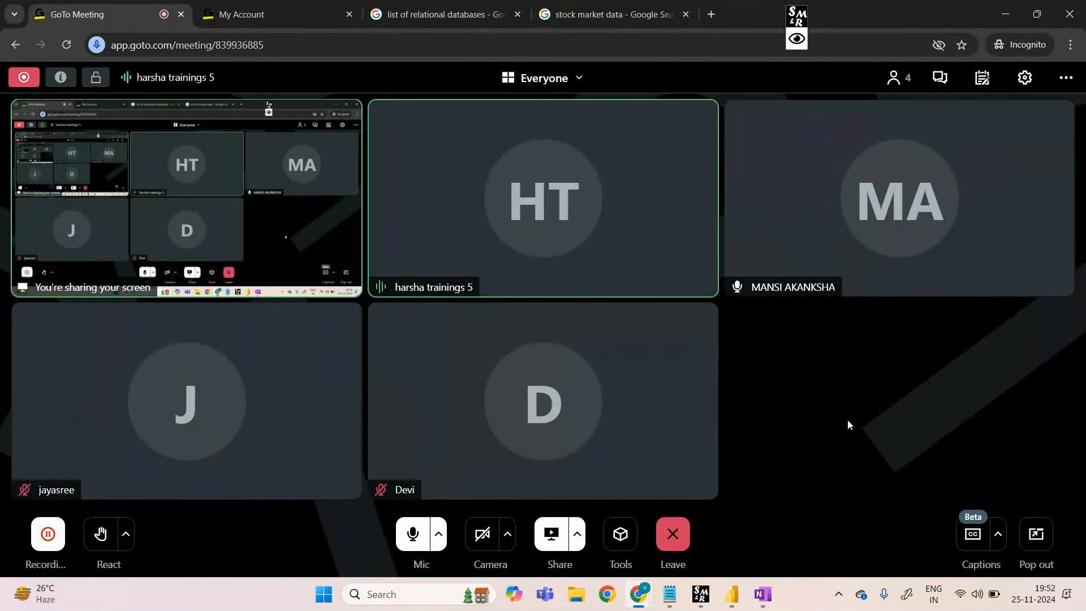
- Switch to OneNote and go to the beginning of the Class2 notes
mouse_move(762, 583)
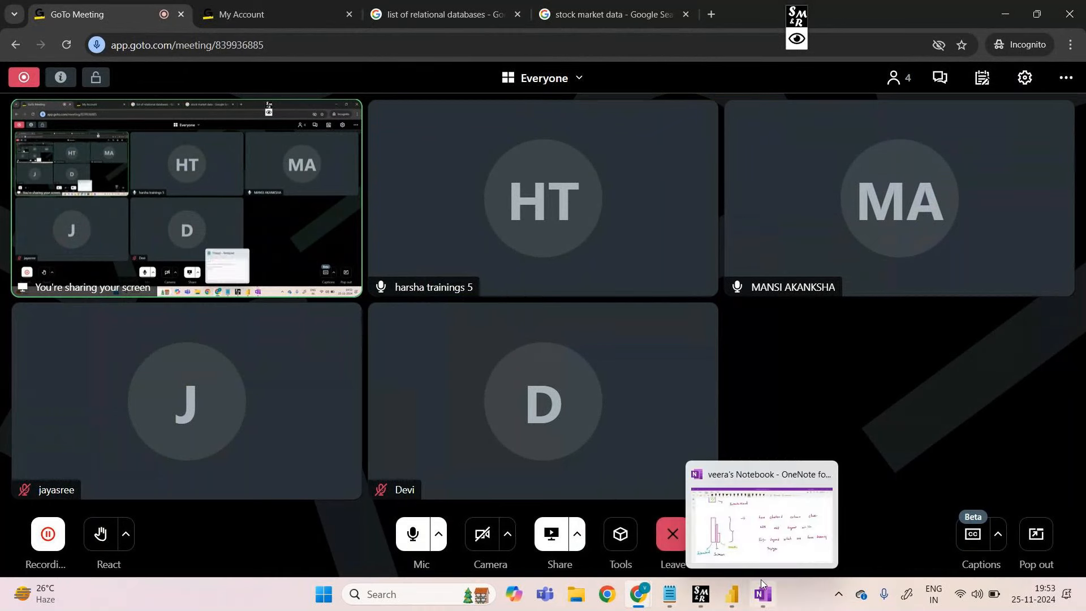
left_click(757, 539)
scroll(544, 310, "up", 5)
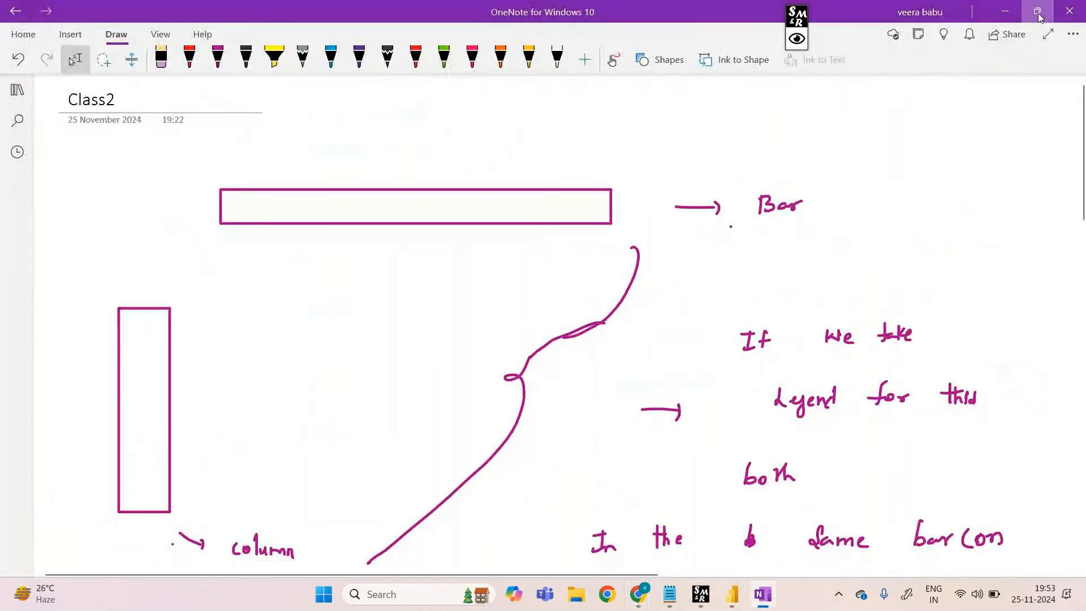
- Print the current Class2 page with Microsoft Print to PDF and save it in Downloads as 25nov2024 7pm notes
left_click(1074, 34)
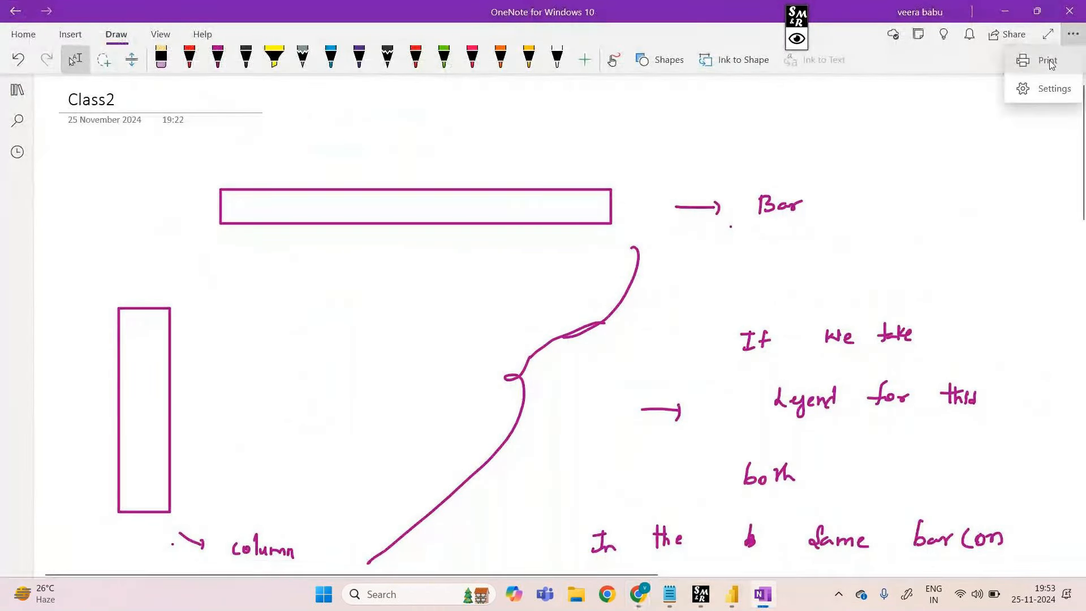
left_click(1050, 64)
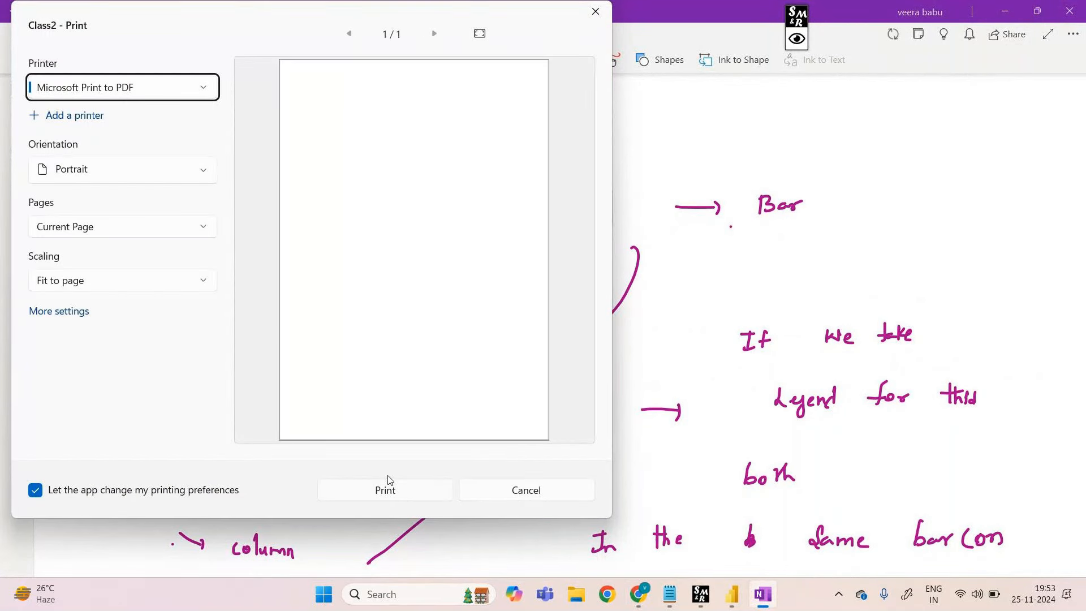
left_click(398, 490)
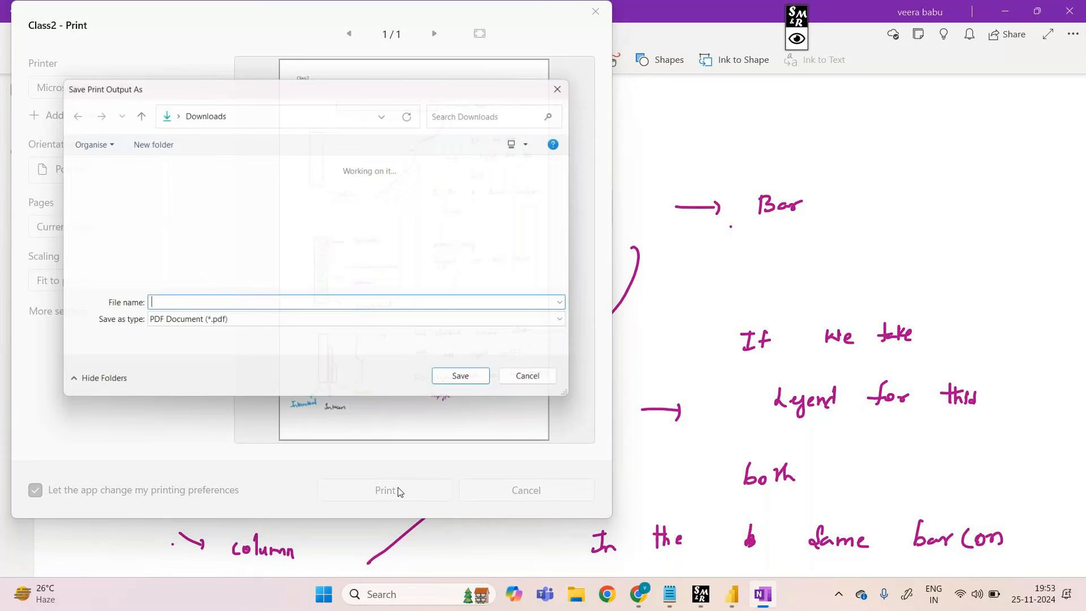
left_click(299, 309)
type("2")
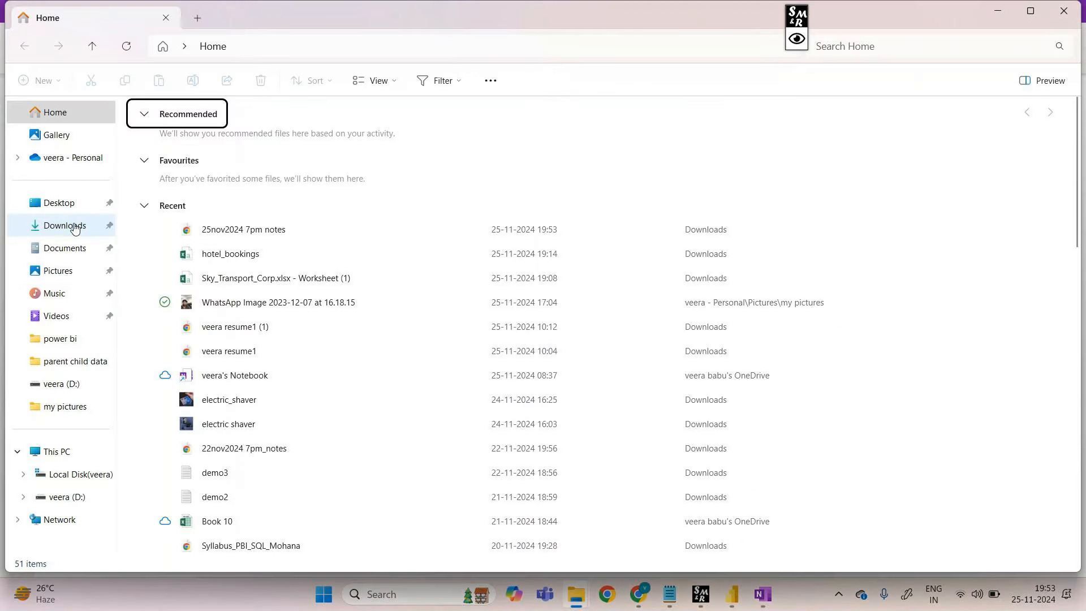
- Open 25nov2024 7pm notes.pdf from the Downloads folder in Chrome and check the exported Class2 notes from beginning to end
left_click(75, 228)
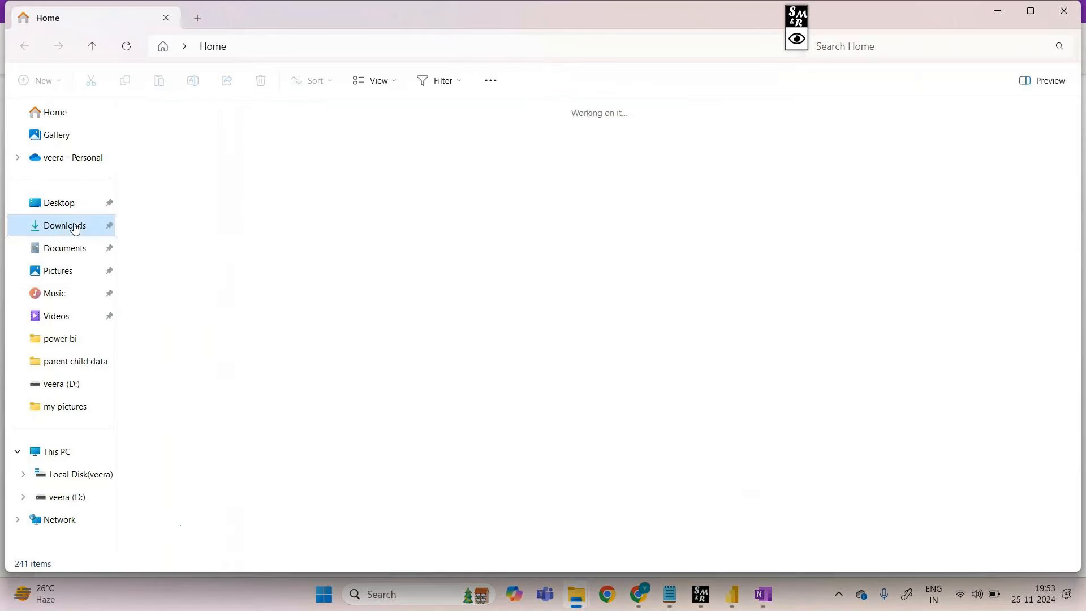
double_click(162, 171)
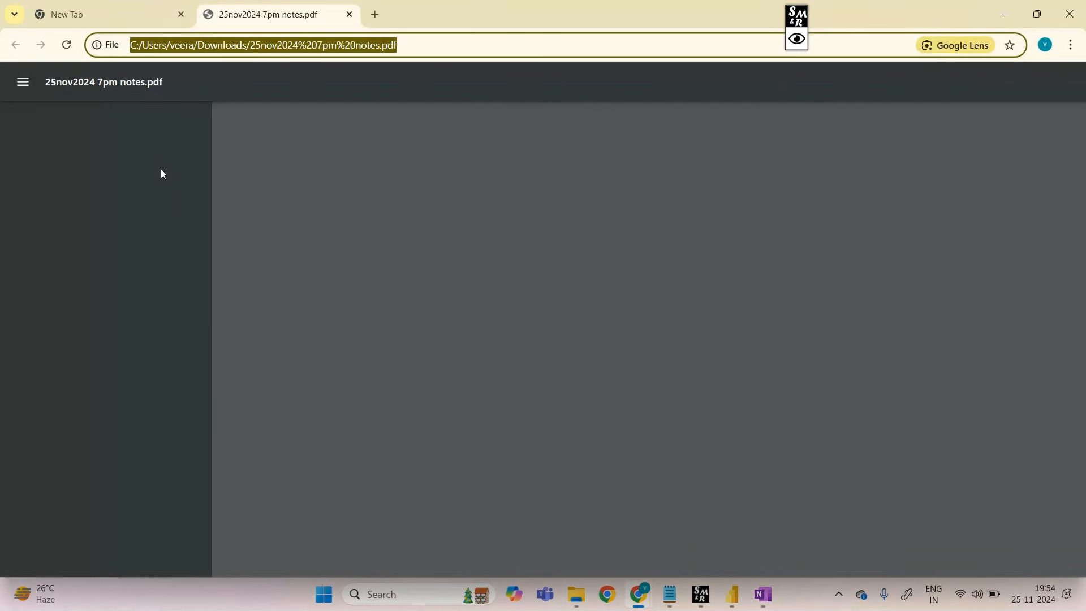
scroll(618, 511, "down", 6)
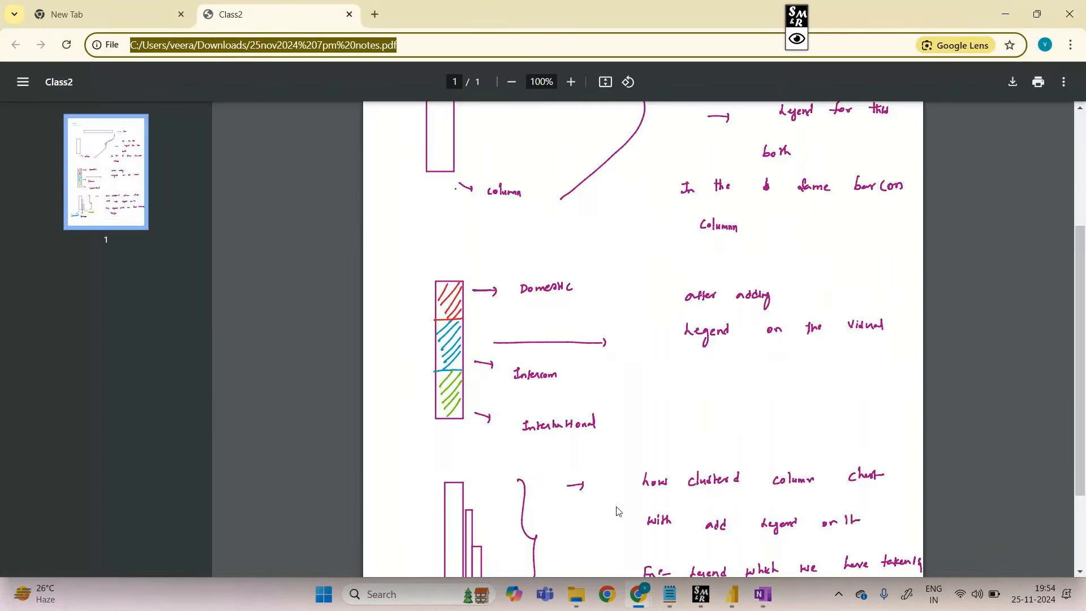
scroll(618, 511, "up", 6)
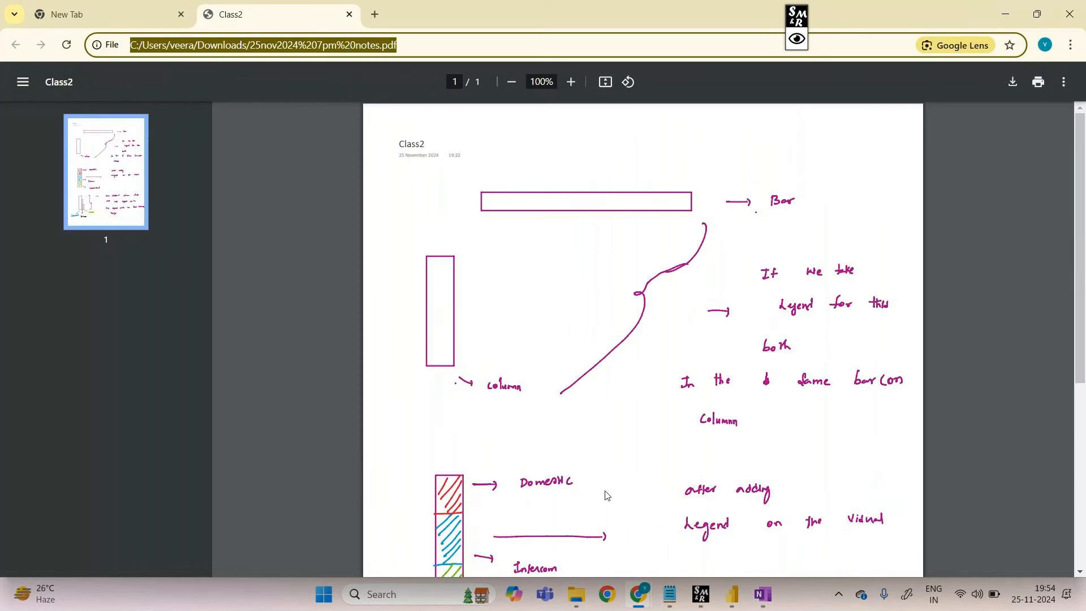
left_click(443, 51)
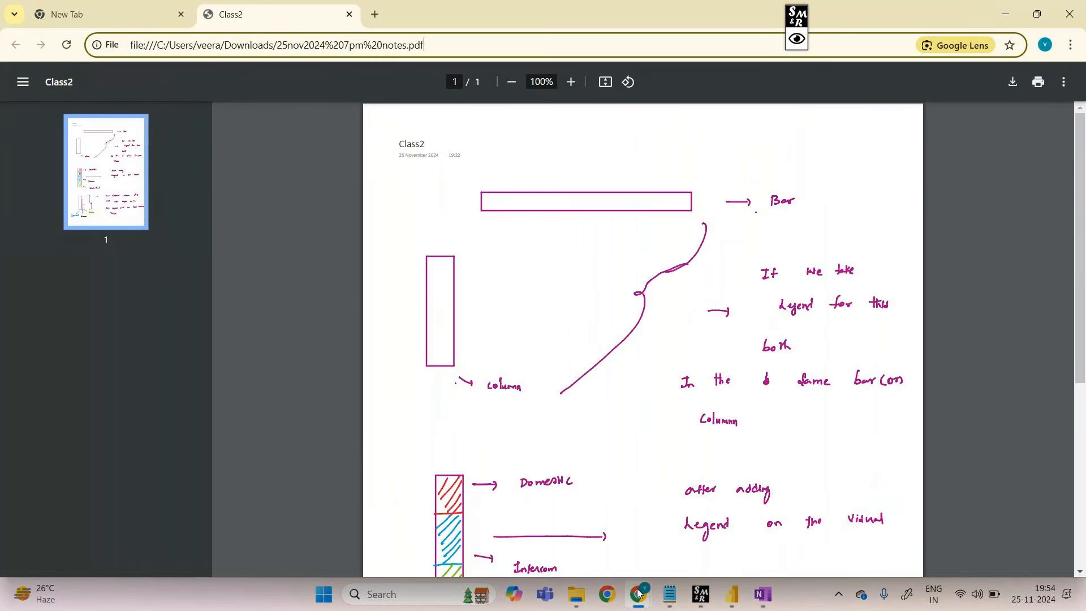
- Switch from the notes PDF back to the GoTo Meeting window in Chrome
mouse_move(638, 592)
left_click(523, 519)
left_click(576, 540)
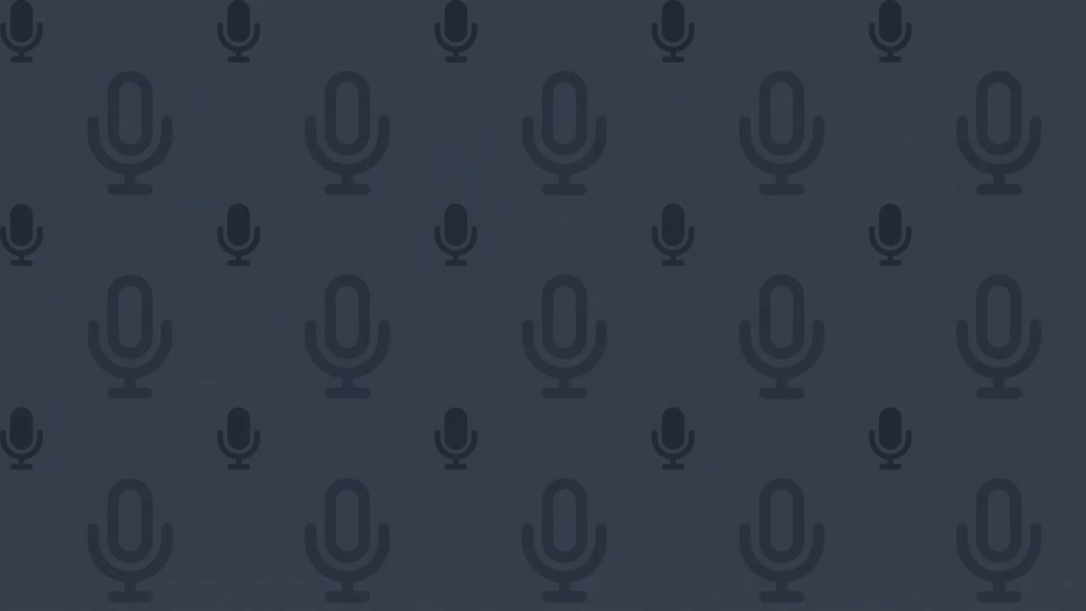